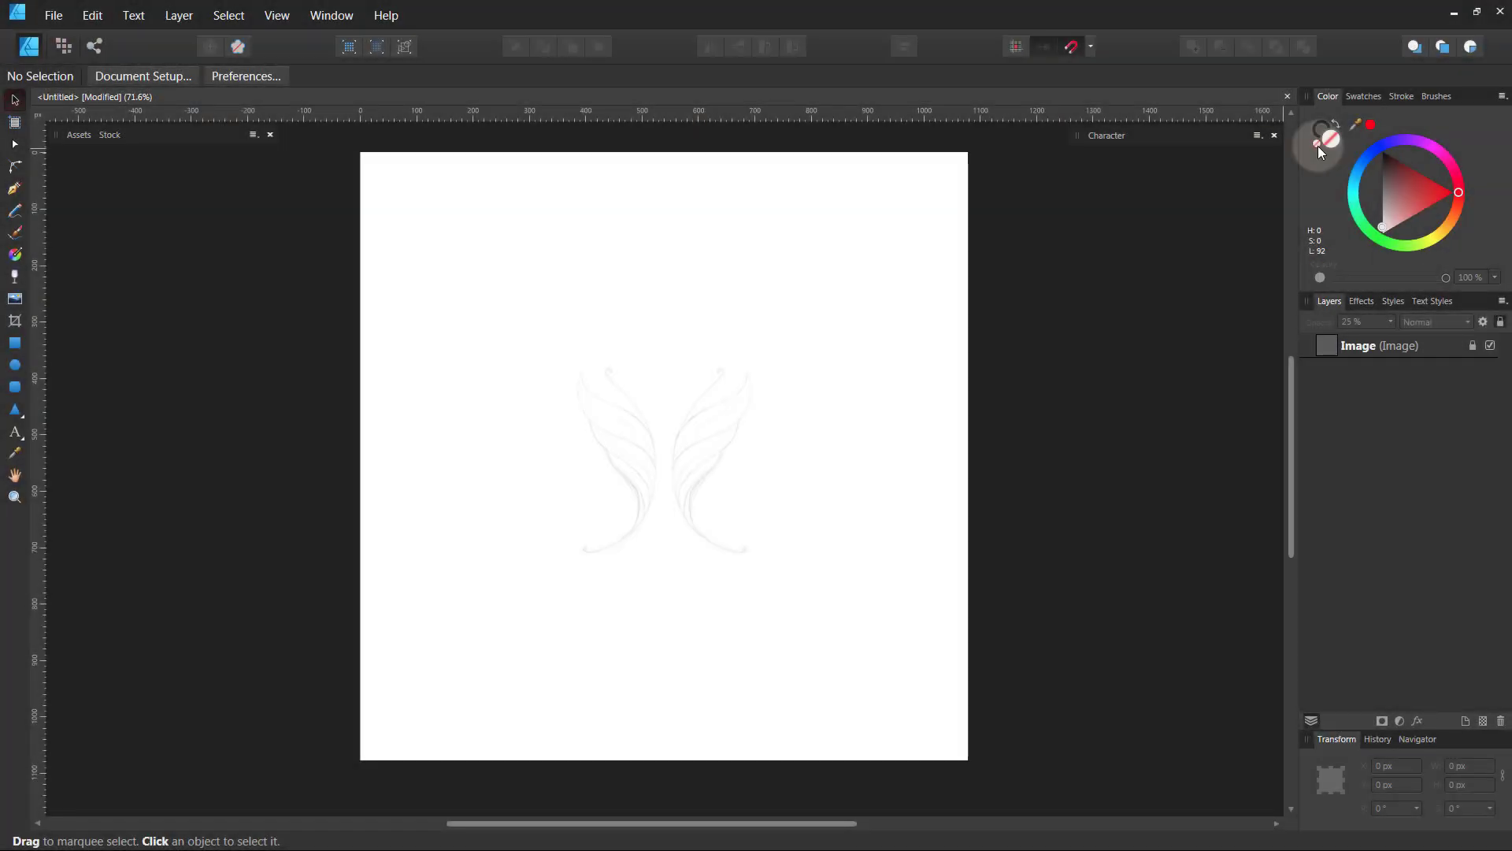
Draw an ellipse over the right wing sketch and position it on the wing
{"action": "left_click", "coordinate": [1402, 98]}
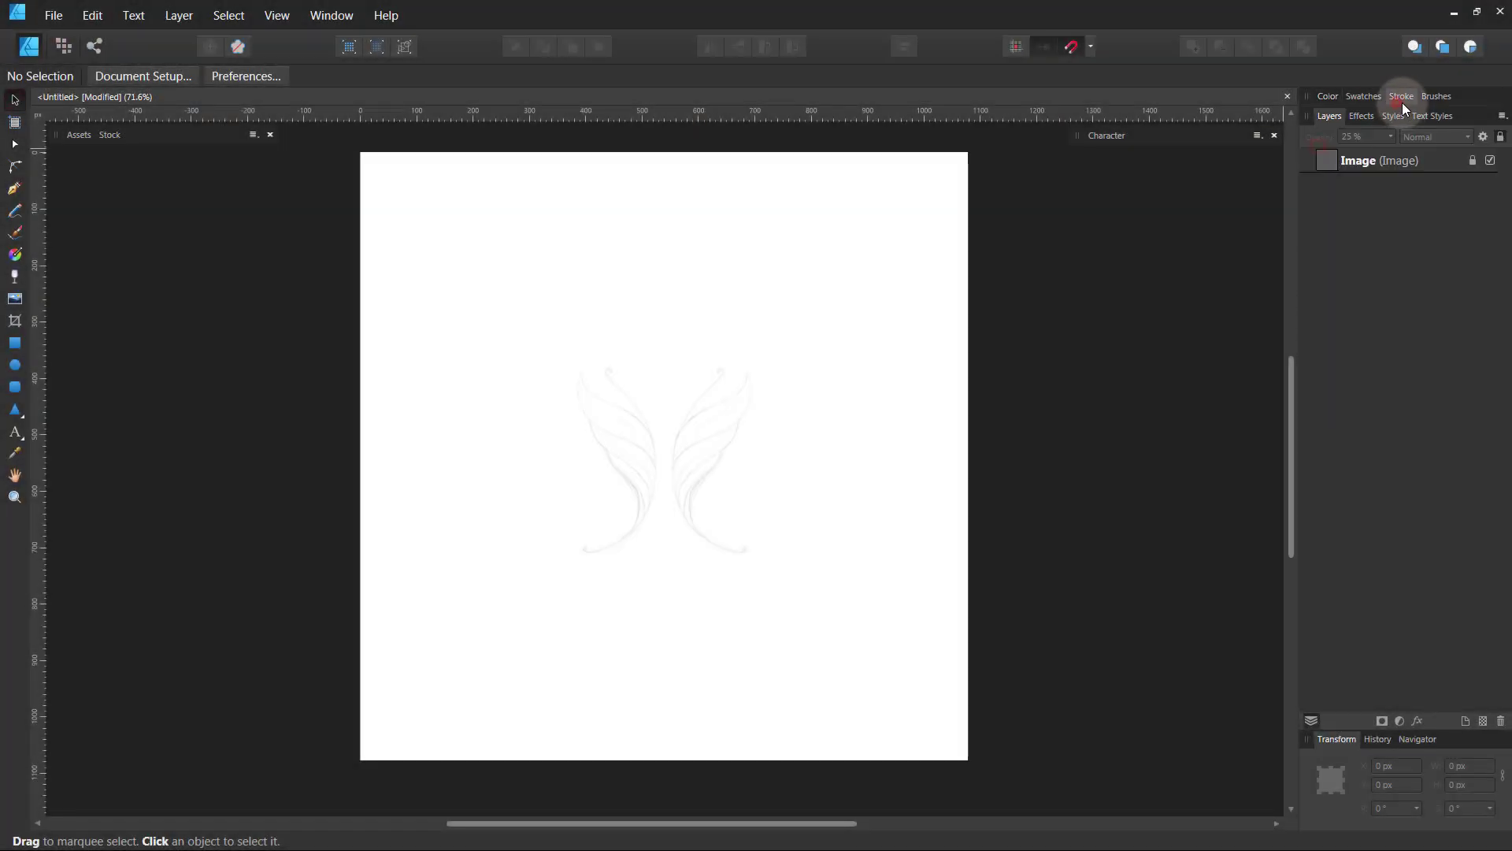
{"action": "left_click", "coordinate": [15, 365]}
{"action": "scroll", "coordinate": [996, 459], "scroll_direction": "up", "scroll_amount": 4}
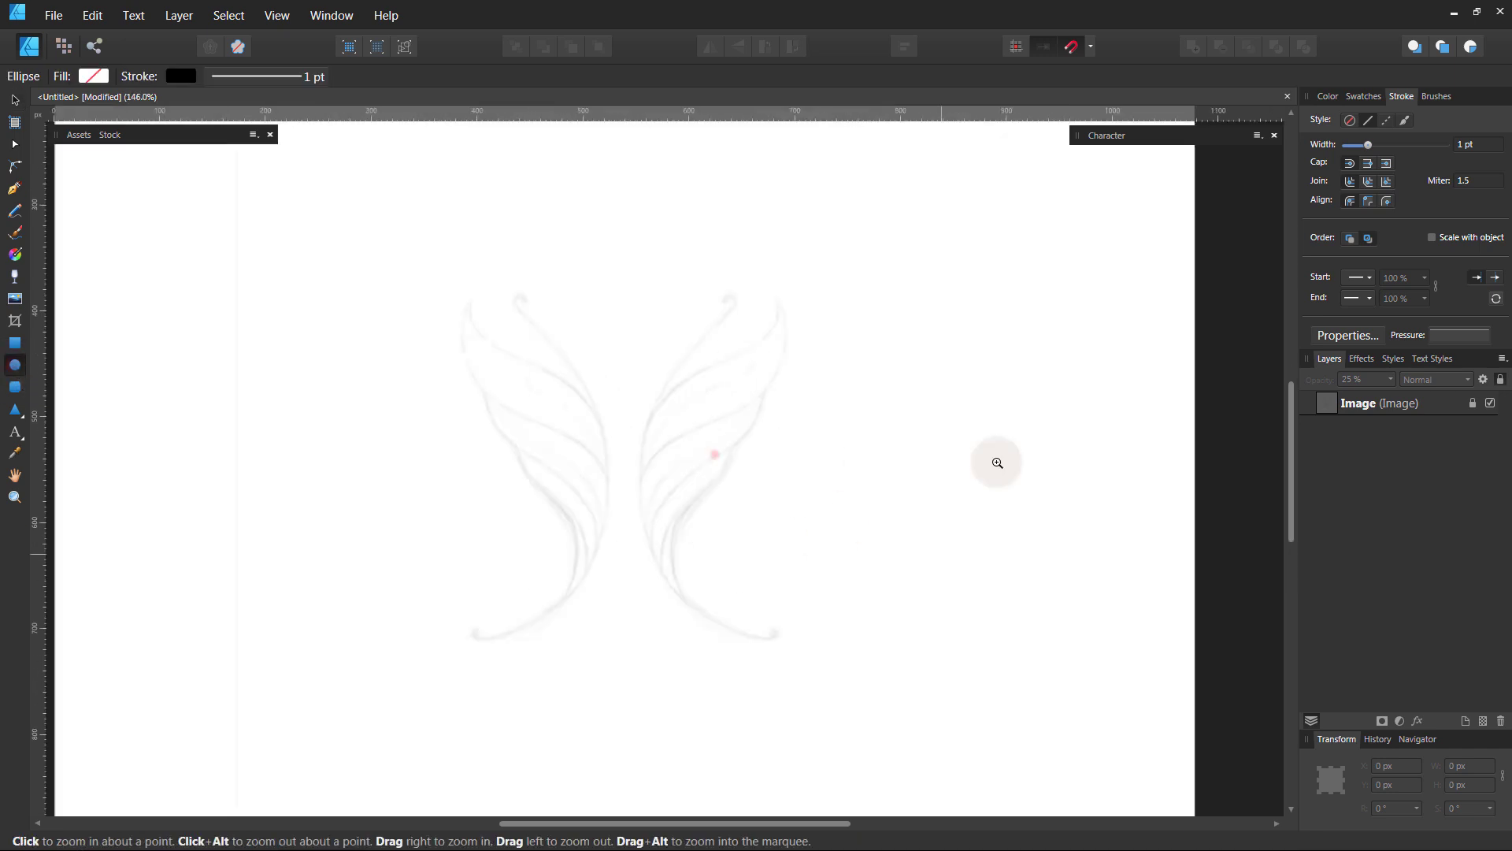
{"action": "scroll", "coordinate": [996, 459], "scroll_direction": "up", "scroll_amount": 1}
{"action": "left_click_drag", "start_coordinate": [610, 280], "coordinate": [998, 693]}
{"action": "left_click_drag", "start_coordinate": [894, 556], "coordinate": [877, 541]}
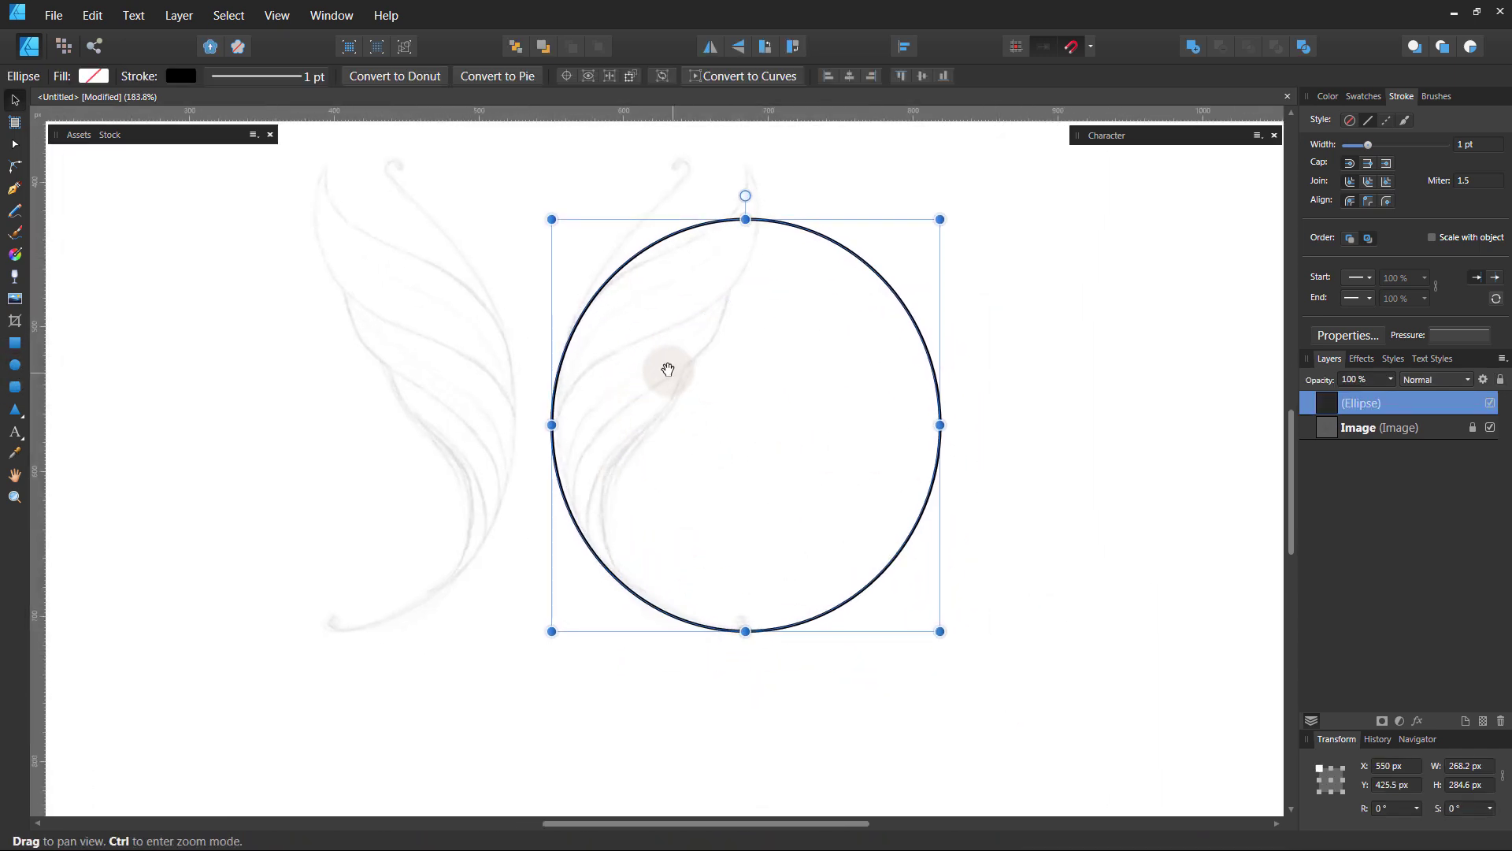
{"action": "scroll", "coordinate": [675, 361], "scroll_direction": "up", "scroll_amount": 3}
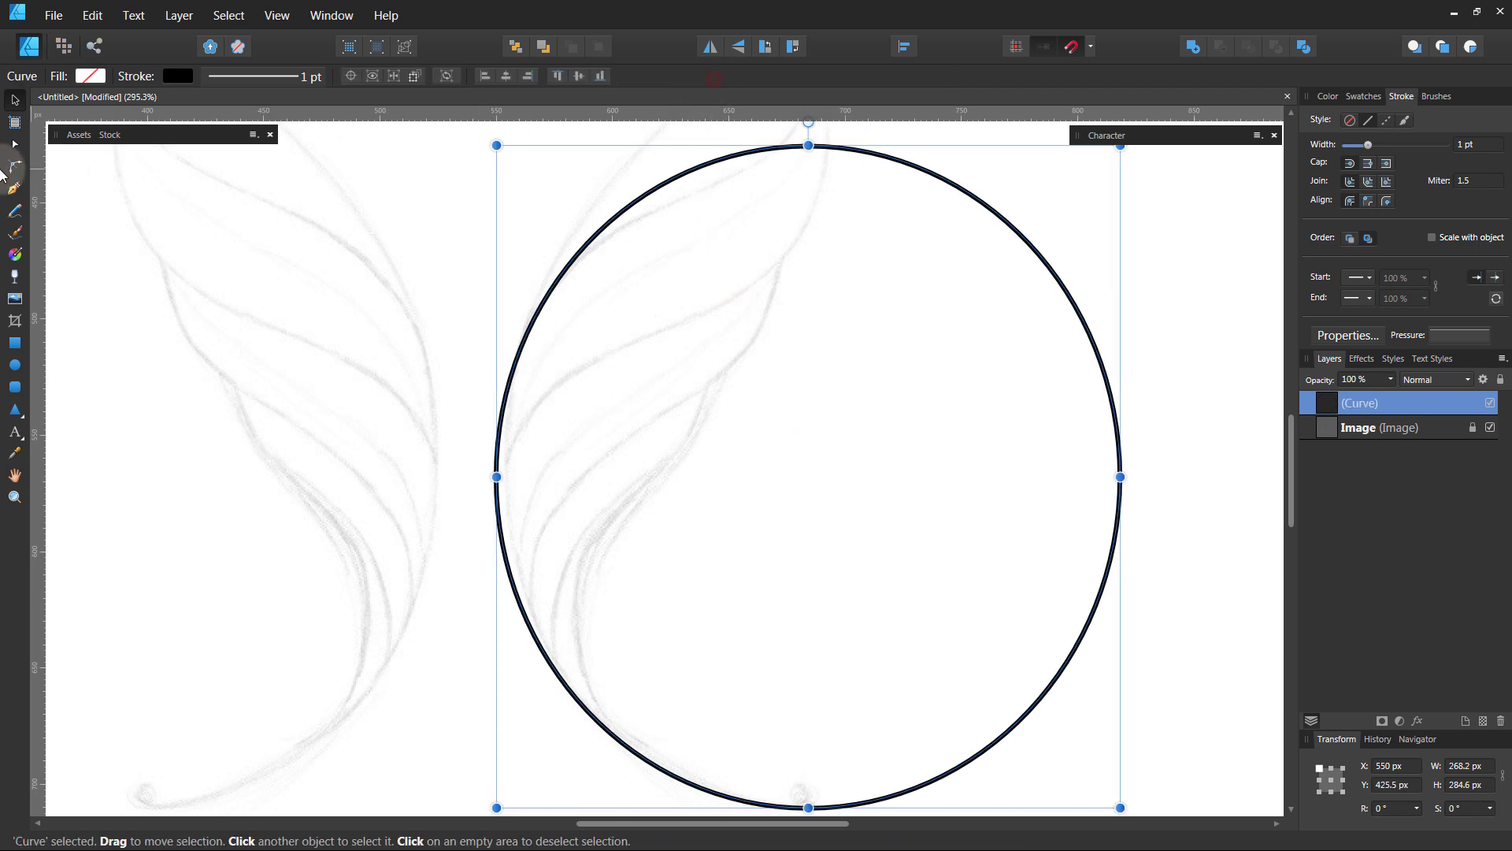
Convert the ellipse to curves, split it at an added node, and delete the unwanted arc
{"action": "left_click", "coordinate": [714, 79]}
{"action": "left_click", "coordinate": [533, 329]}
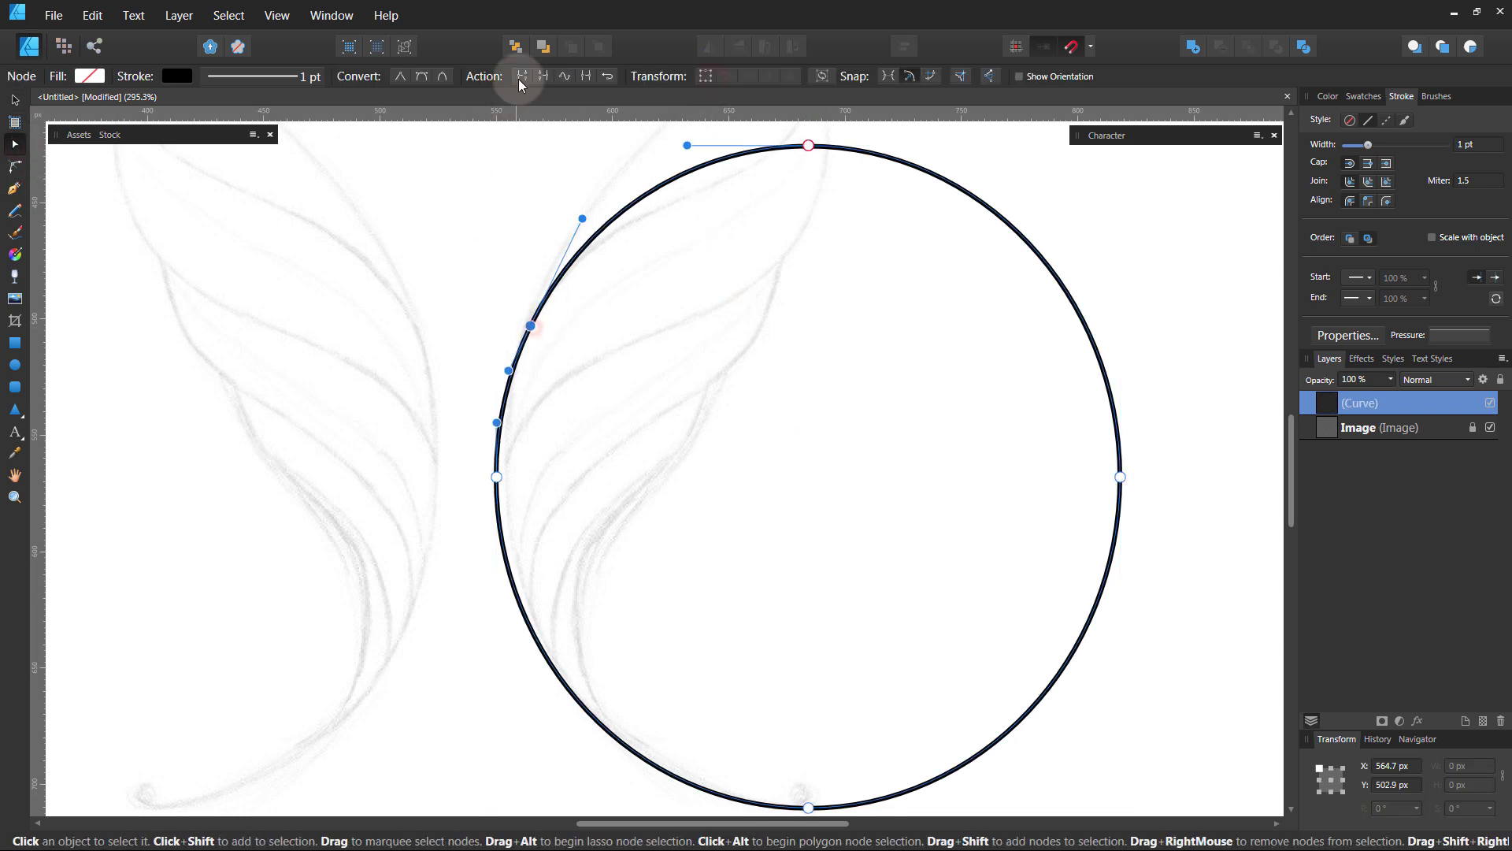
{"action": "left_click", "coordinate": [809, 807]}
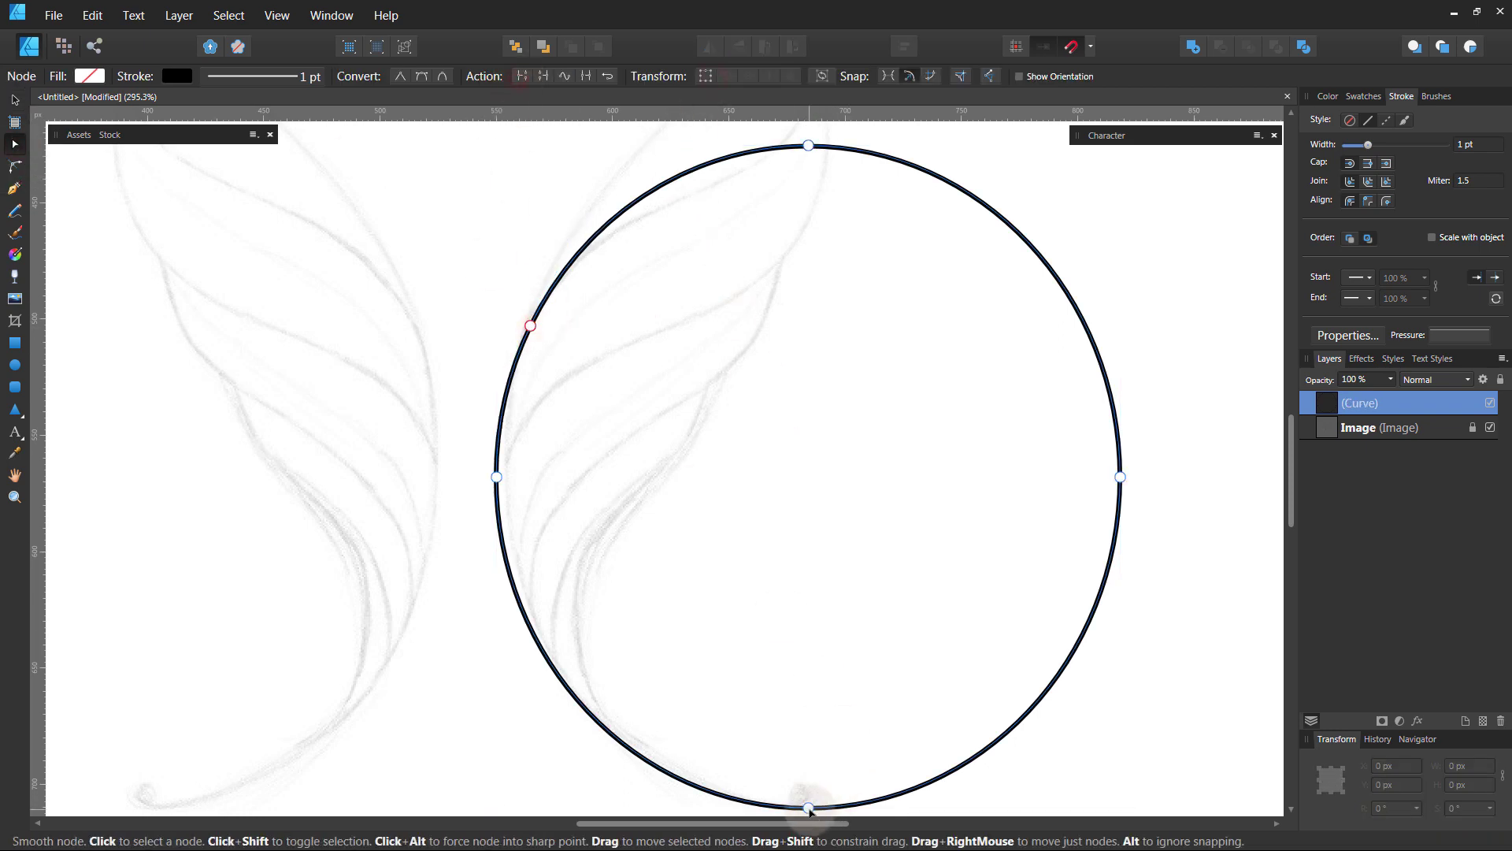
{"action": "left_click", "coordinate": [523, 79]}
{"action": "key", "text": "v"}
{"action": "key", "text": "Delete"}
{"action": "left_click", "coordinate": [508, 466]}
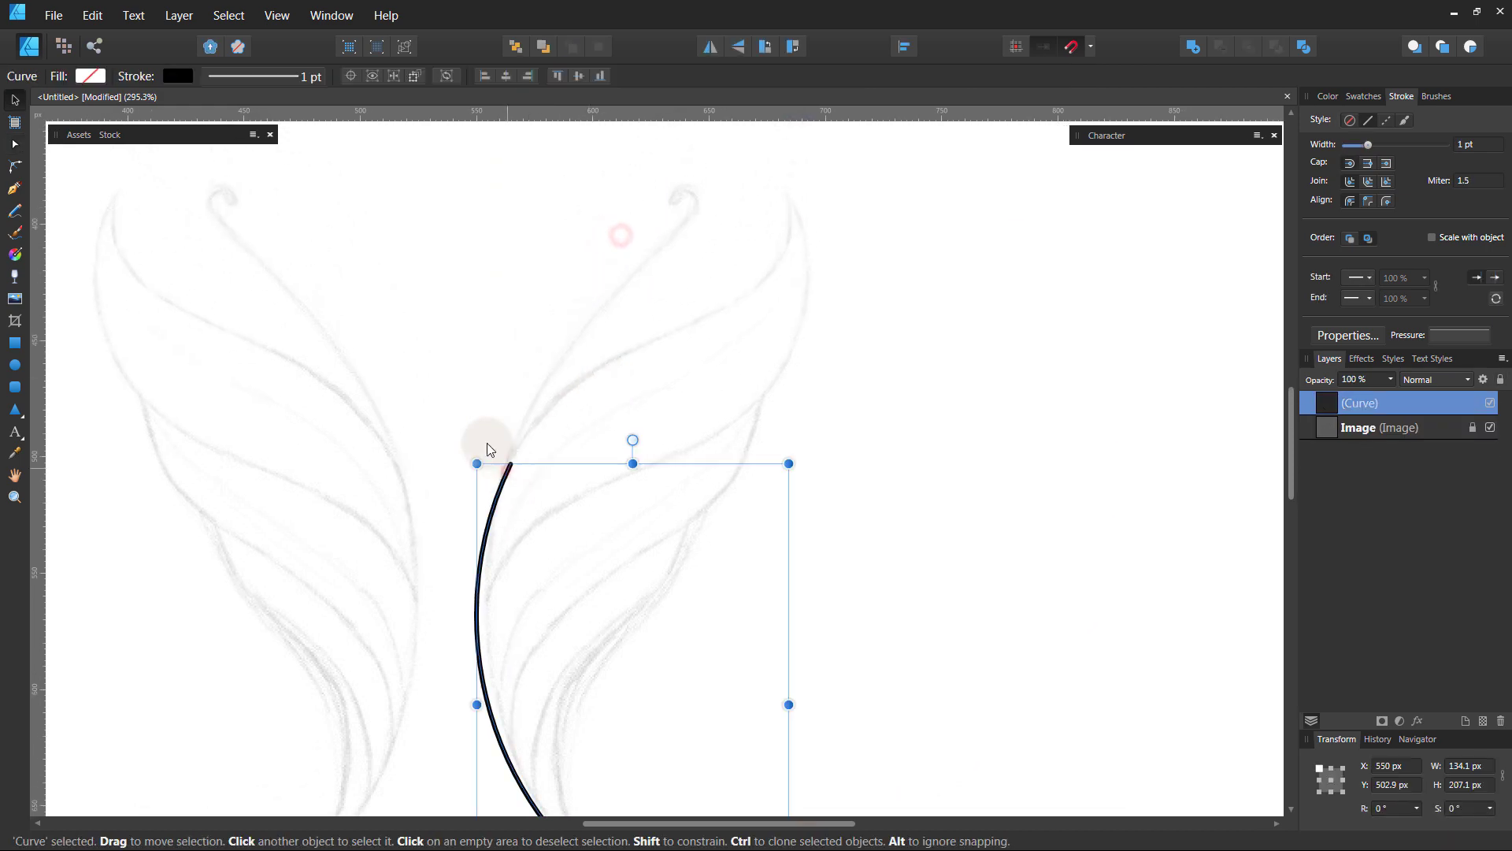
Extend the remaining arc with the Pen tool along the wing edge and close the outline
{"action": "left_click", "coordinate": [14, 189]}
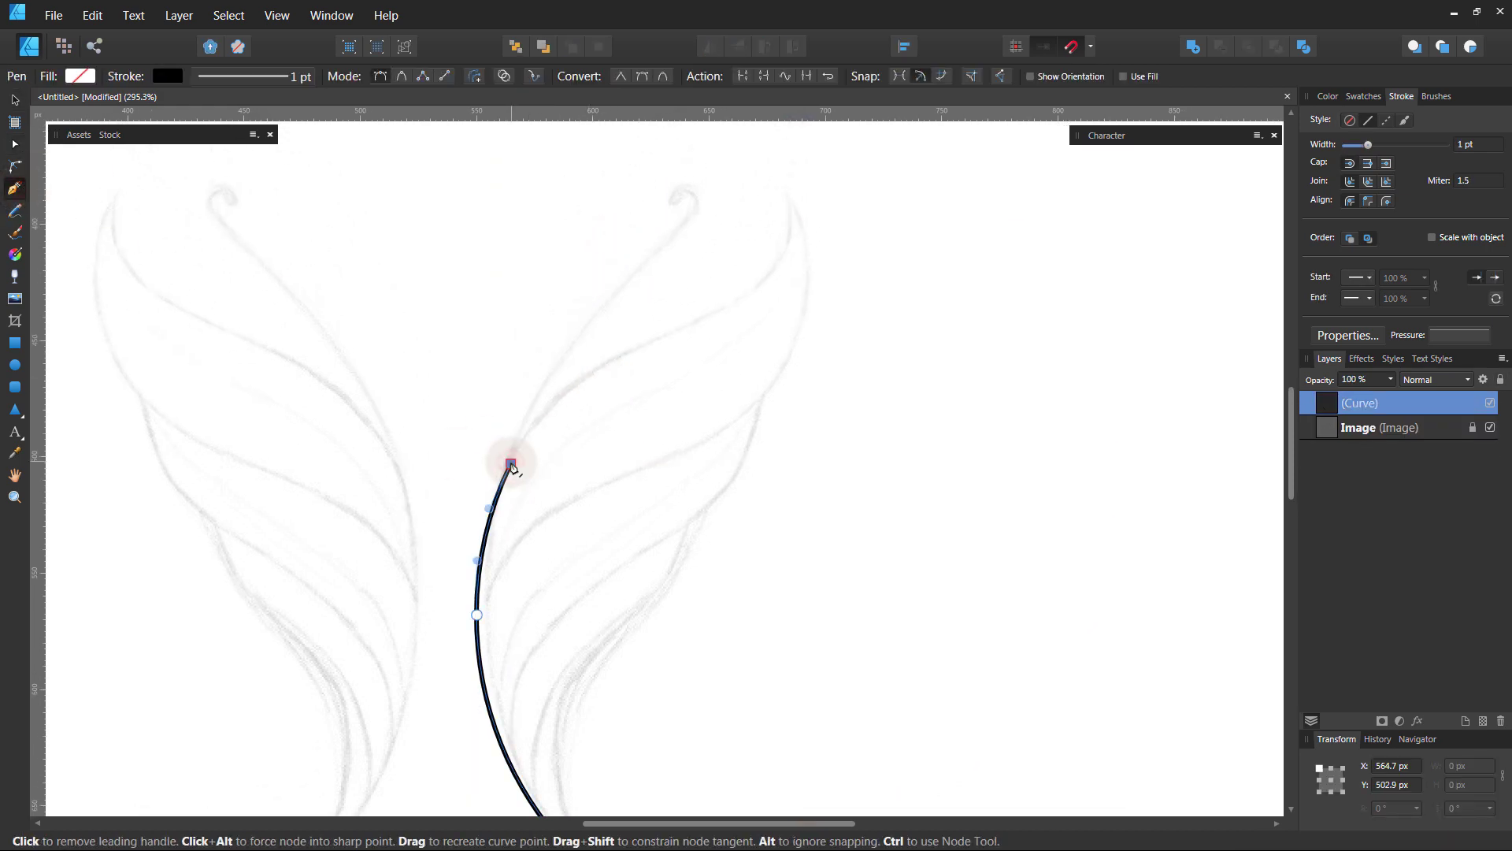
{"action": "left_click", "coordinate": [790, 193]}
{"action": "left_click_drag", "start_coordinate": [544, 433], "coordinate": [575, 341]}
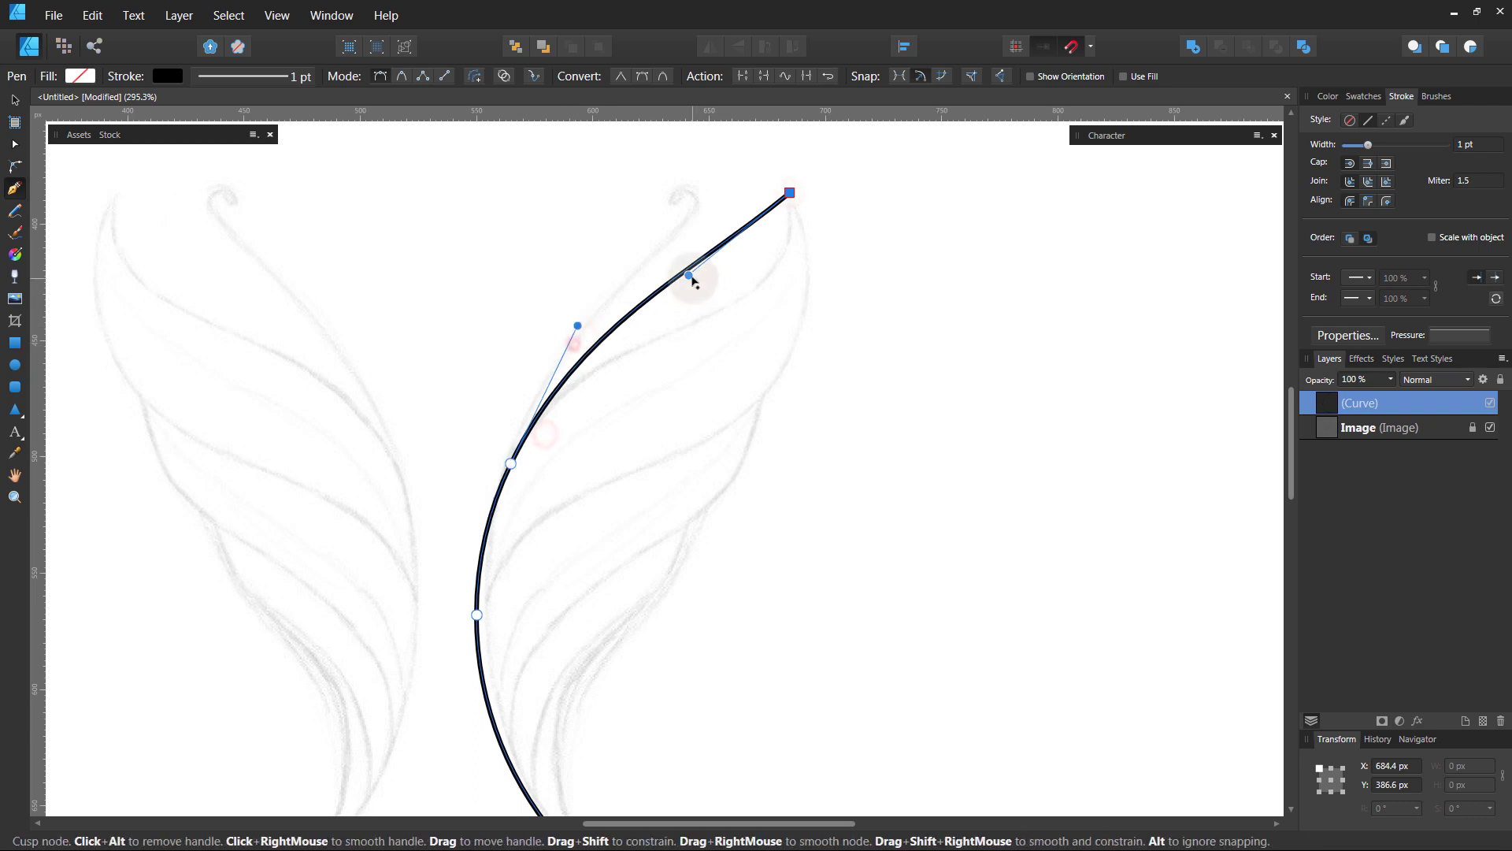
{"action": "left_click_drag", "start_coordinate": [691, 278], "coordinate": [796, 336]}
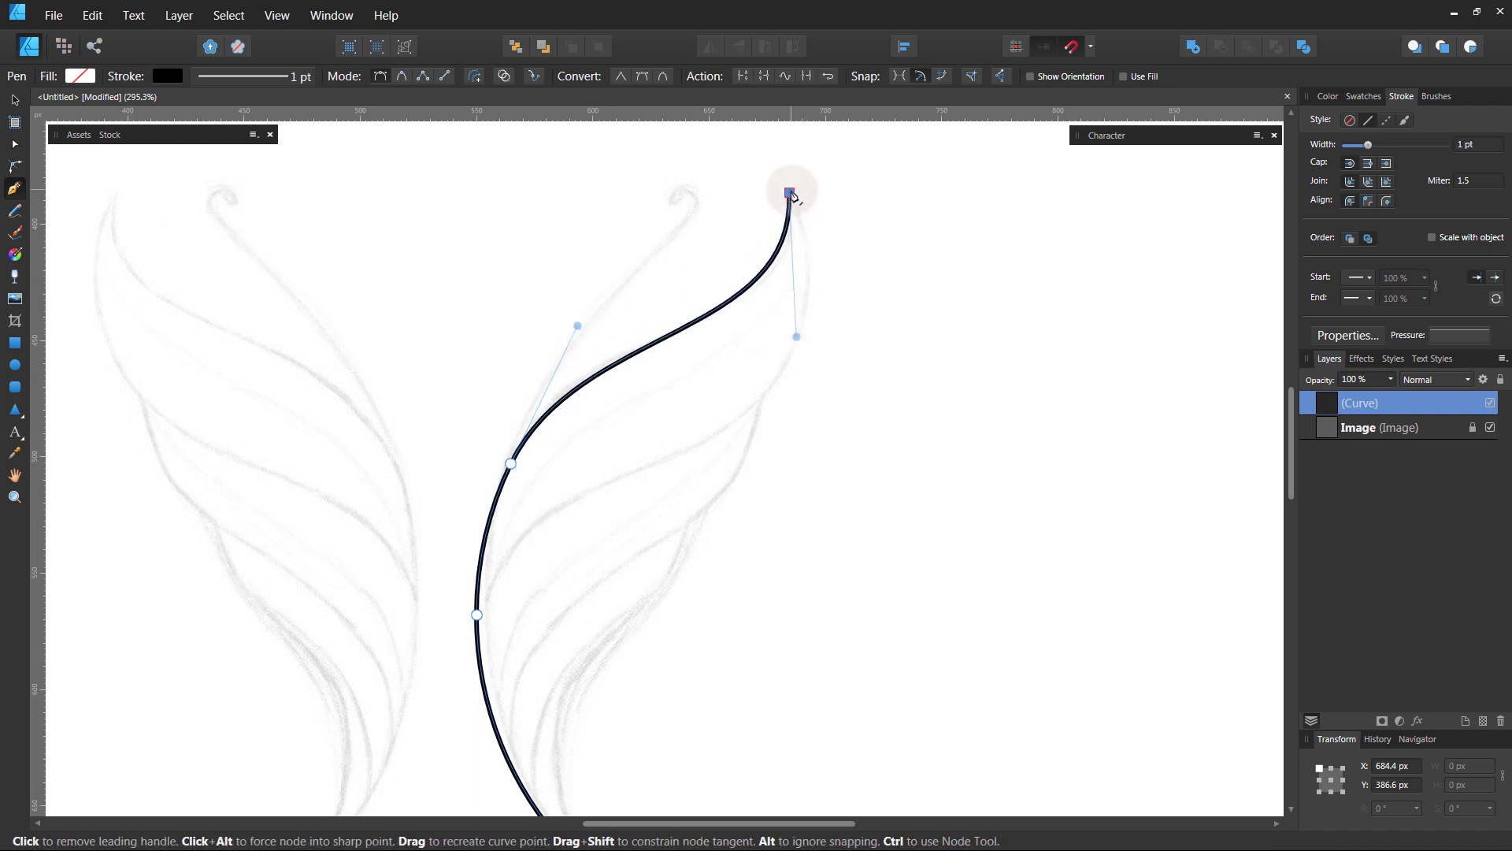
{"action": "left_click_drag", "start_coordinate": [760, 402], "coordinate": [823, 327]}
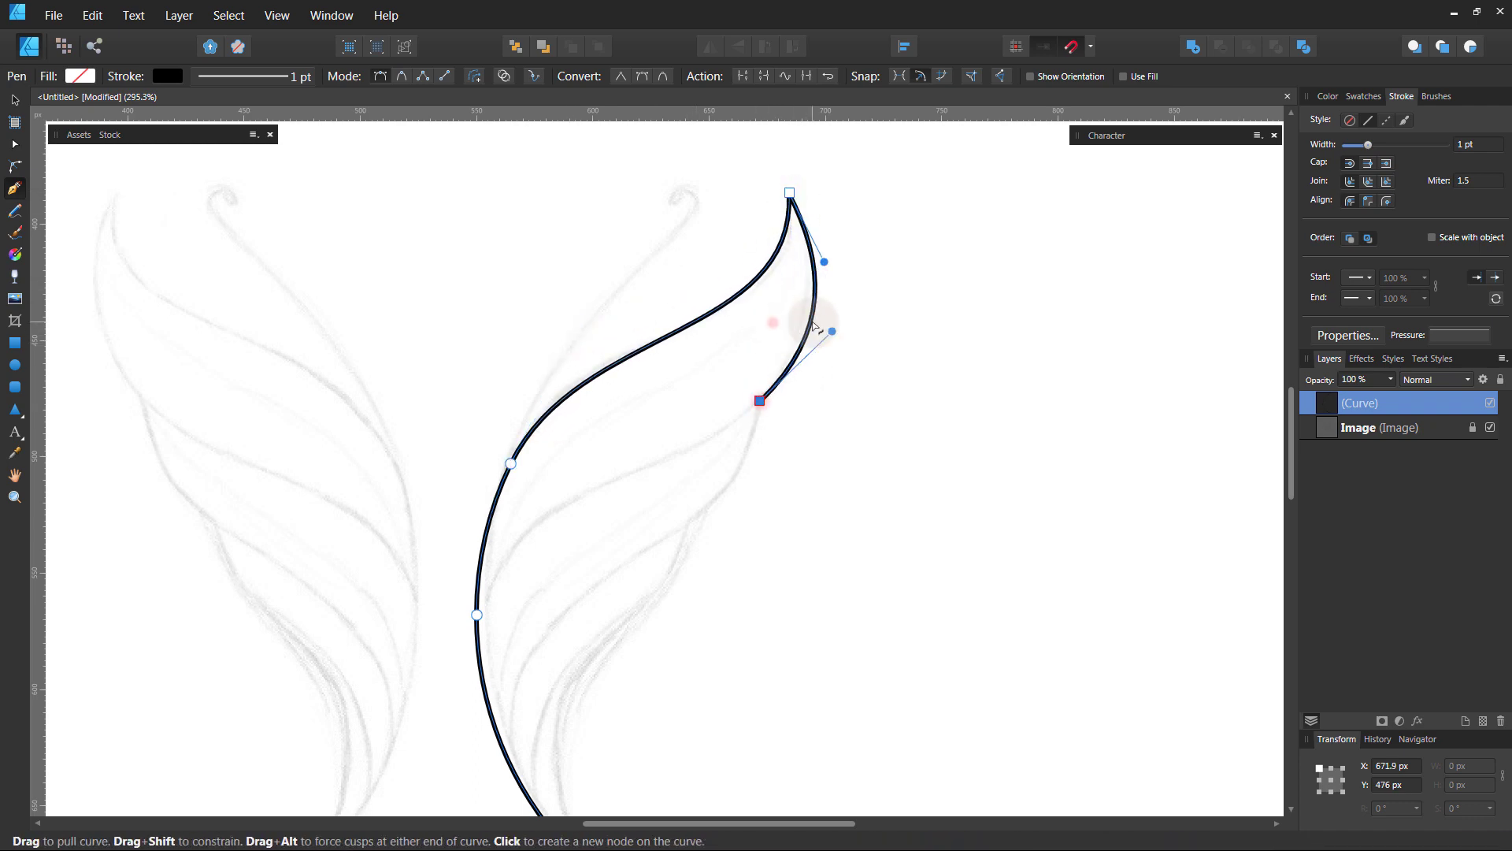
{"action": "scroll", "coordinate": [688, 412], "scroll_direction": "down", "scroll_amount": 3}
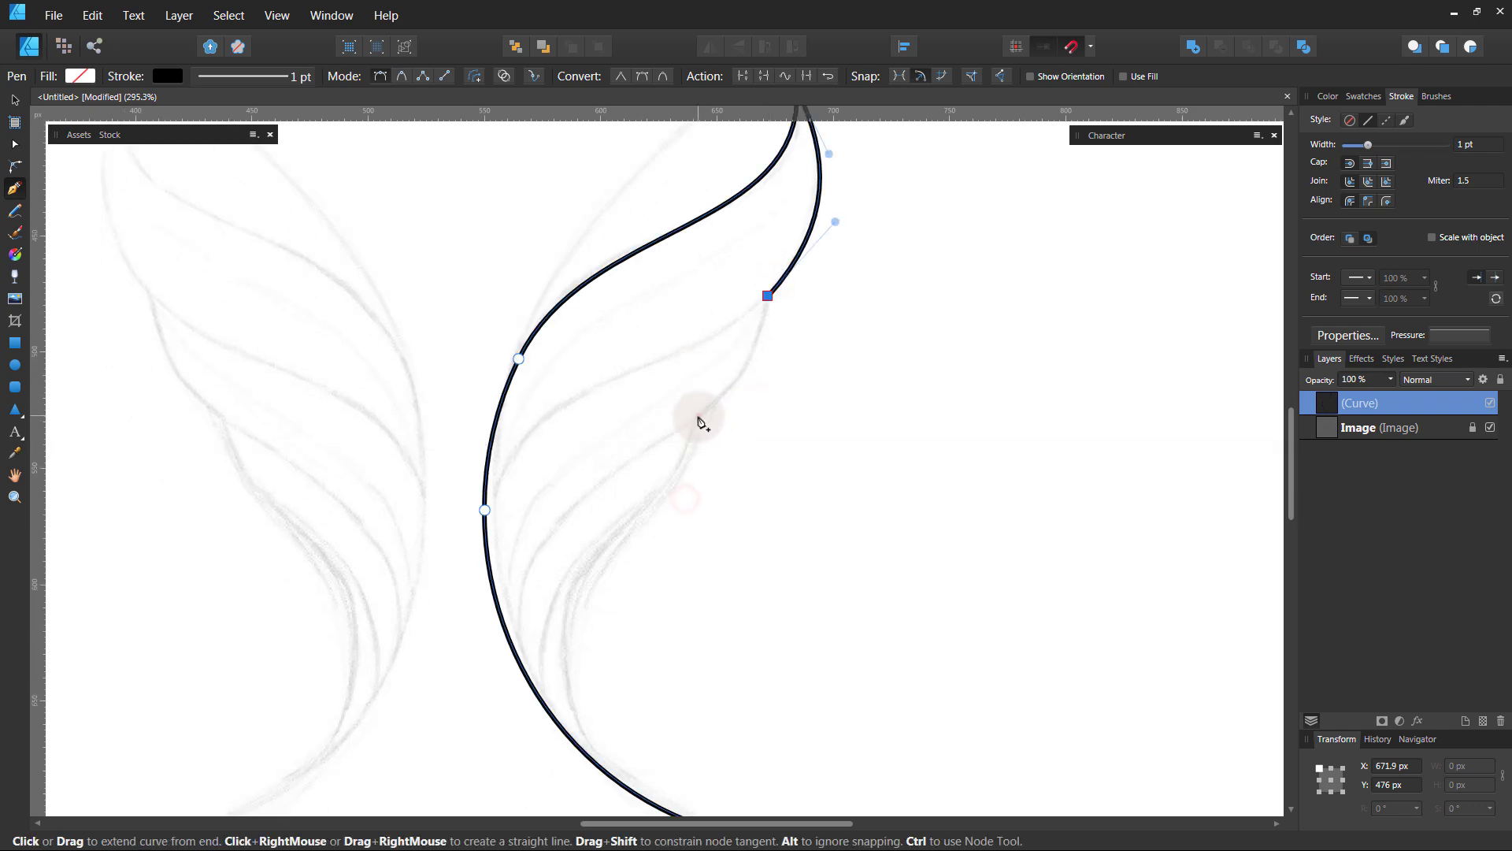
{"action": "left_click_drag", "start_coordinate": [700, 419], "coordinate": [726, 366]}
{"action": "scroll", "coordinate": [699, 413], "scroll_direction": "down", "scroll_amount": 3}
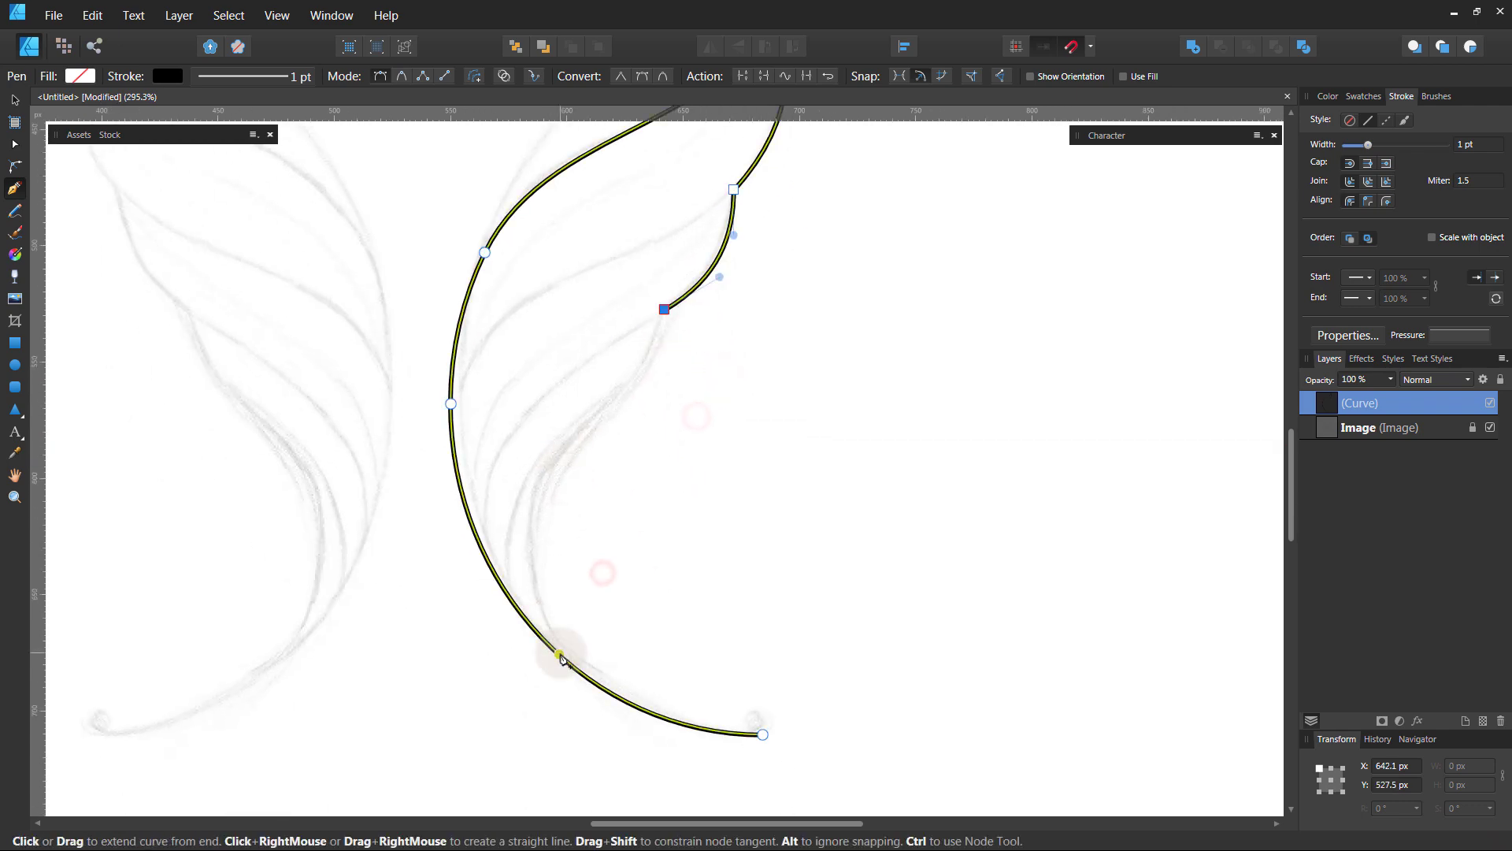
{"action": "mouse_move", "coordinate": [763, 734]}
{"action": "left_mouse_down"}
{"action": "mouse_move", "coordinate": [566, 501]}
{"action": "mouse_move", "coordinate": [397, 669]}
{"action": "left_mouse_up"}
Add and adjust nodes so the inner curve follows the sketch line
{"action": "left_click", "coordinate": [591, 551]}
{"action": "left_click_drag", "start_coordinate": [590, 551], "coordinate": [539, 512]}
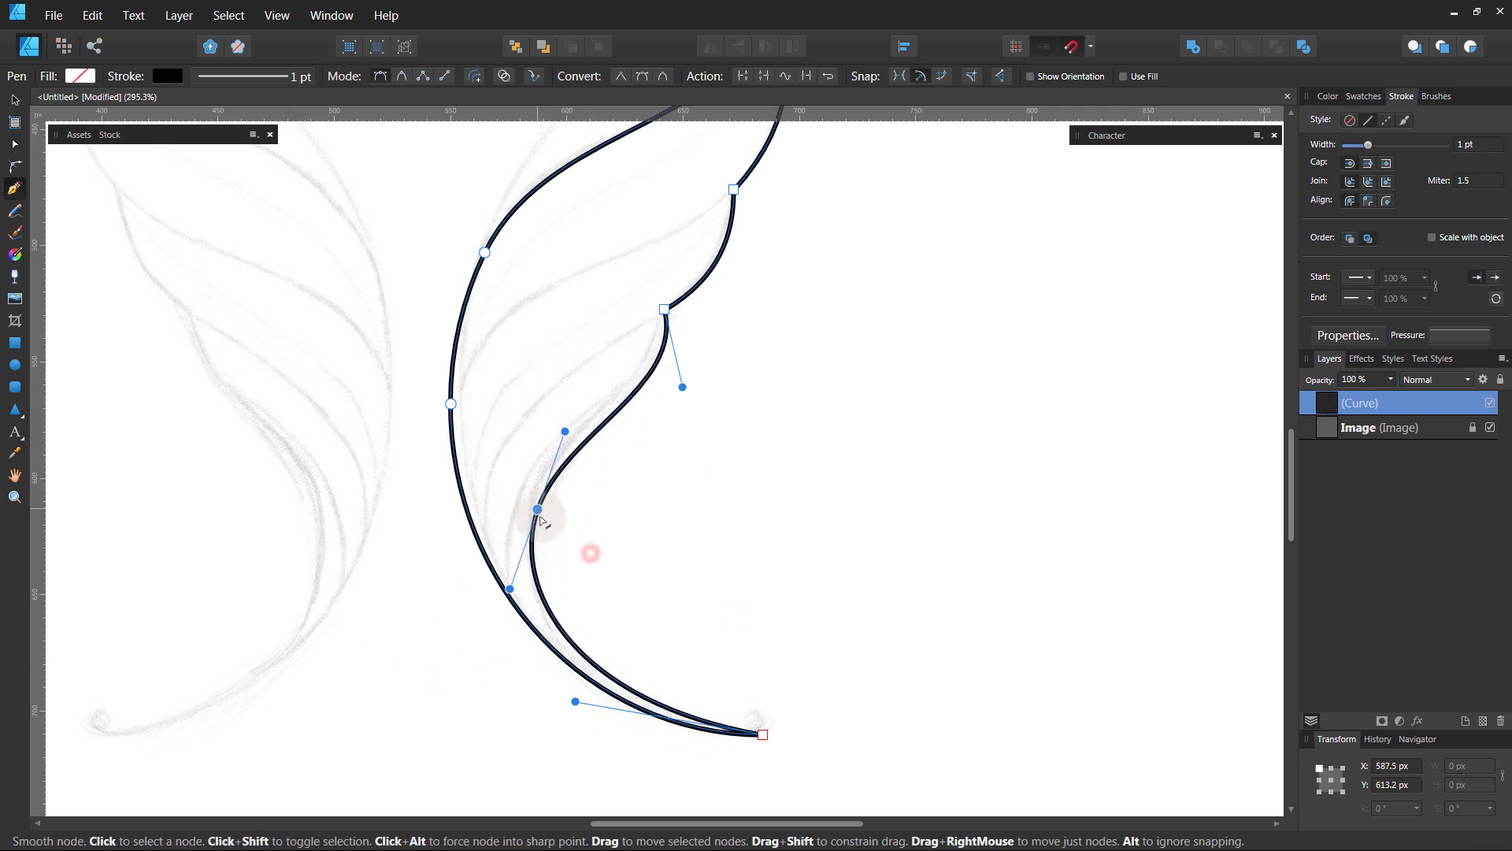
{"action": "left_click_drag", "start_coordinate": [575, 701], "coordinate": [572, 714]}
{"action": "left_click_drag", "start_coordinate": [537, 509], "coordinate": [537, 506]}
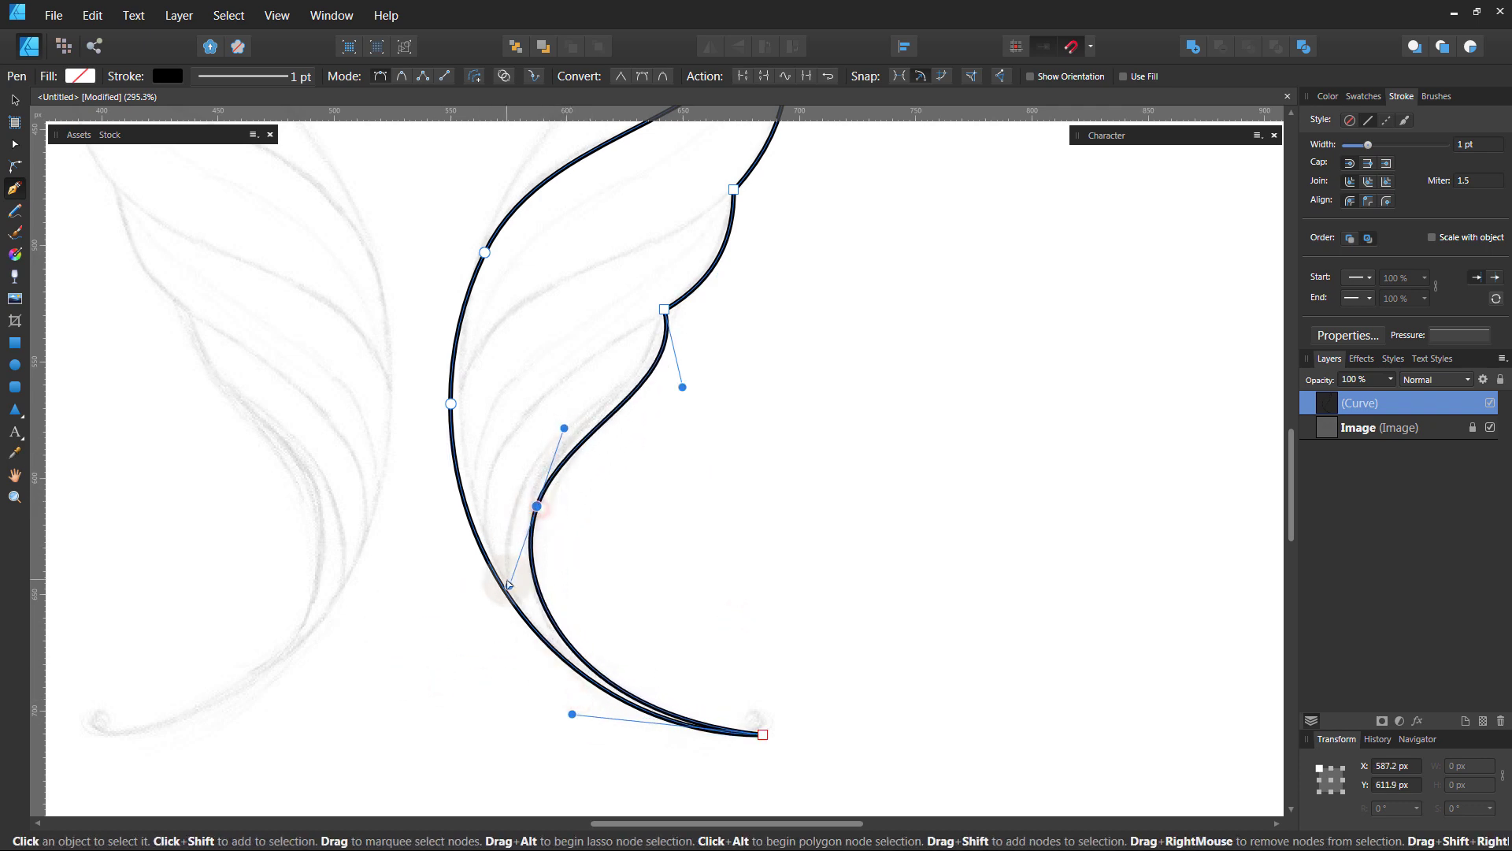
{"action": "left_click_drag", "start_coordinate": [564, 428], "coordinate": [571, 417]}
{"action": "left_click_drag", "start_coordinate": [508, 589], "coordinate": [509, 591]}
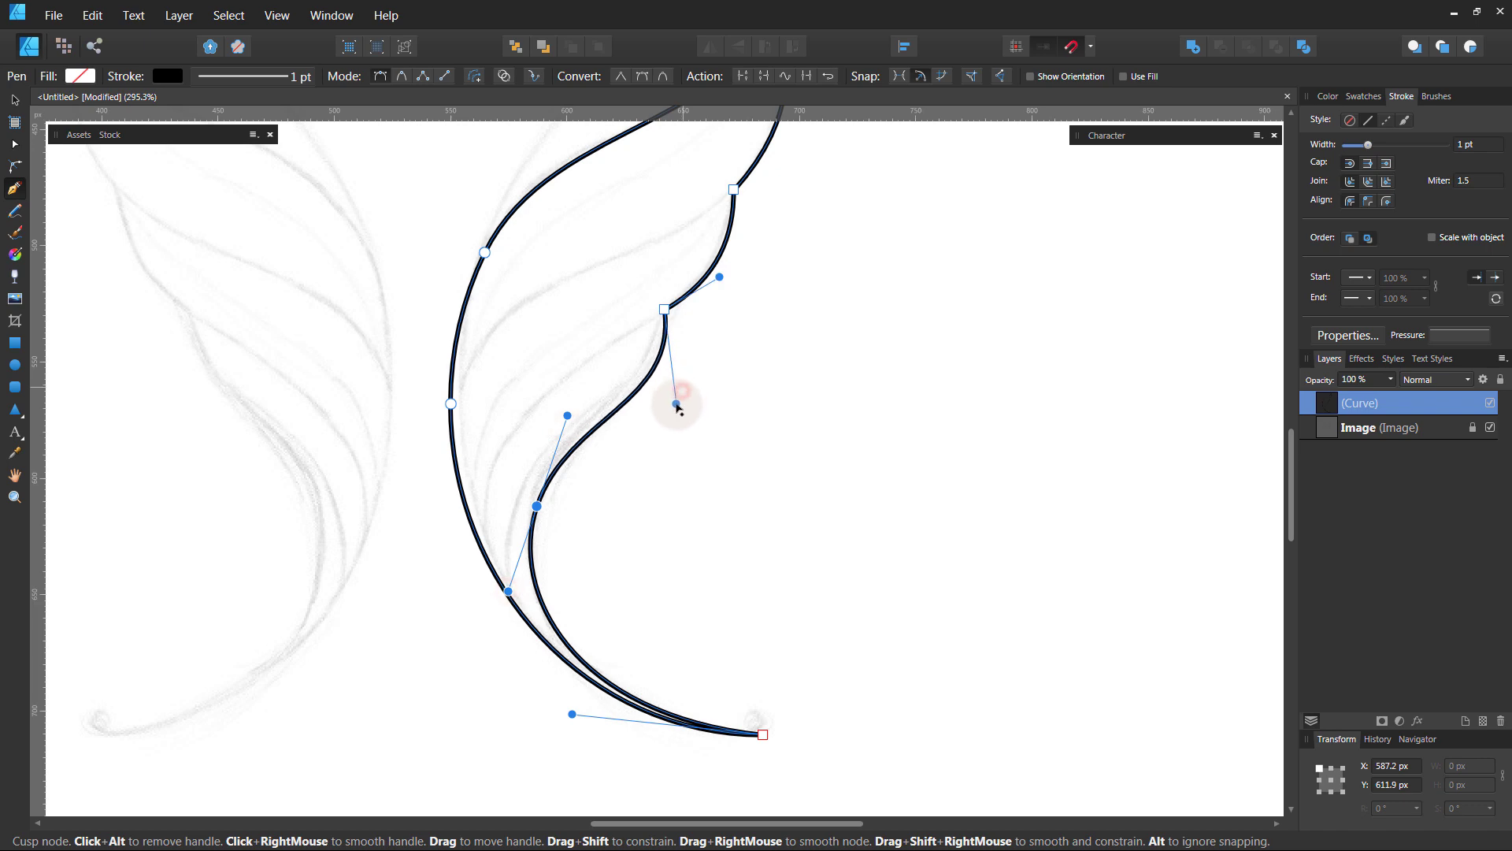
{"action": "key", "text": "Escape"}
{"action": "scroll", "coordinate": [727, 450], "scroll_direction": "down", "scroll_amount": 1}
{"action": "left_click_drag", "start_coordinate": [727, 450], "coordinate": [802, 423]}
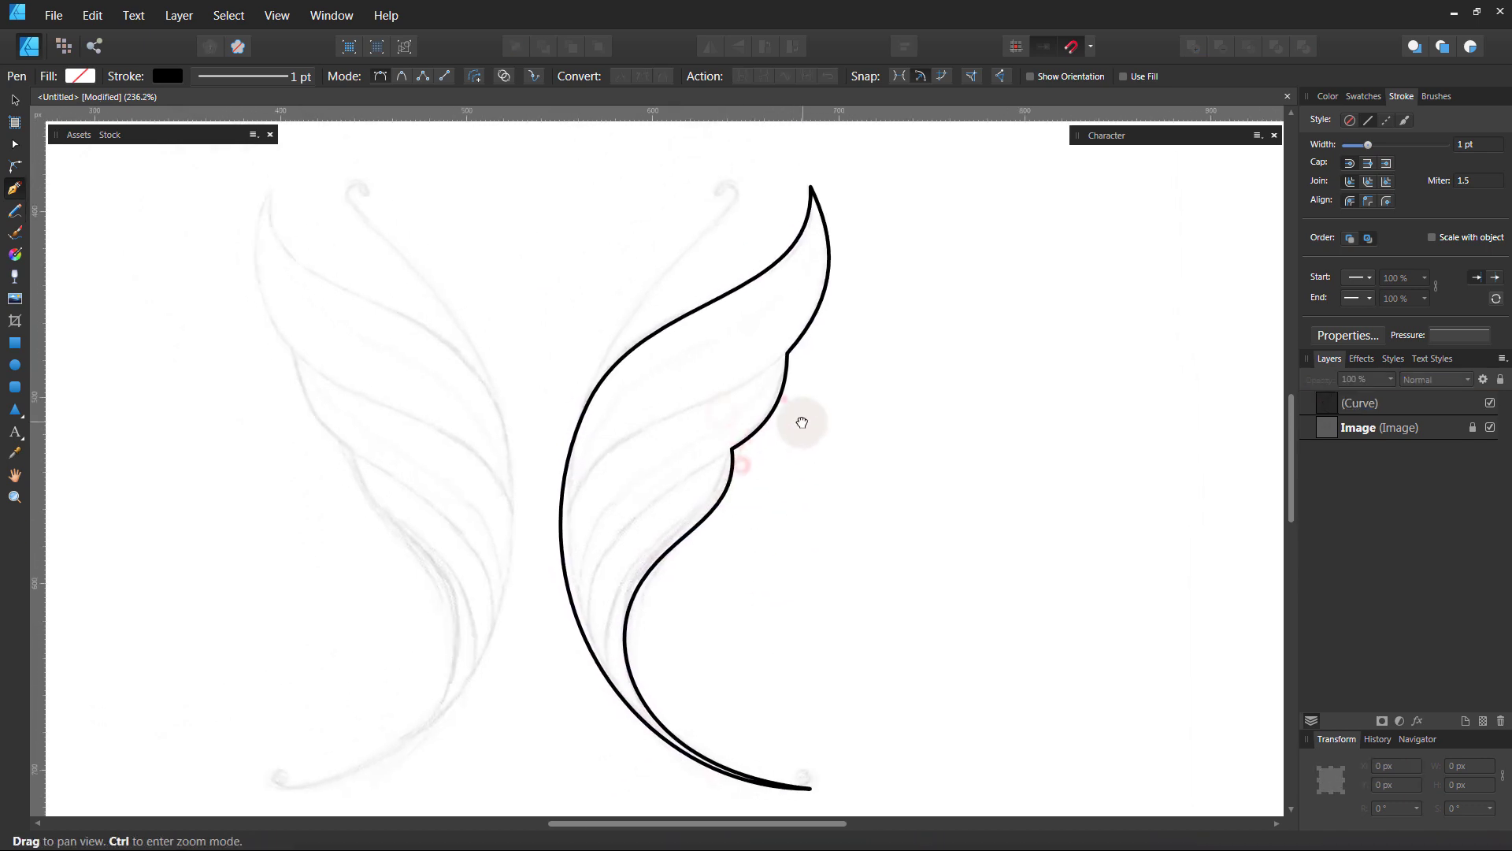
Draw a closed band shape across the wing up to the tip and group it with the wing outline
{"action": "scroll", "coordinate": [802, 423], "scroll_direction": "up", "scroll_amount": 1}
{"action": "left_click", "coordinate": [484, 630]}
{"action": "left_click", "coordinate": [814, 325]}
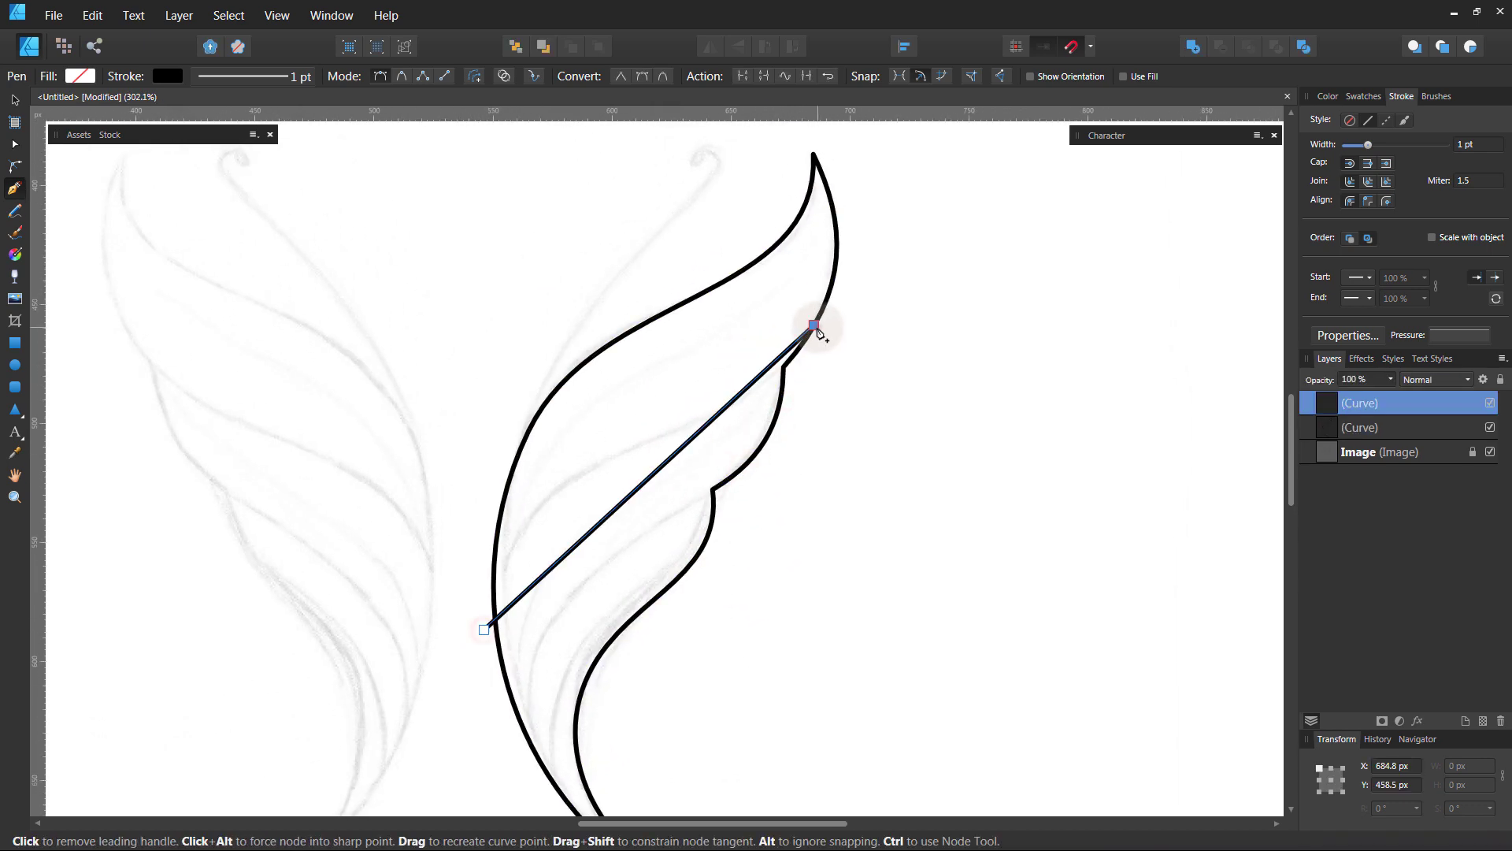
{"action": "left_click_drag", "start_coordinate": [530, 588], "coordinate": [676, 378]}
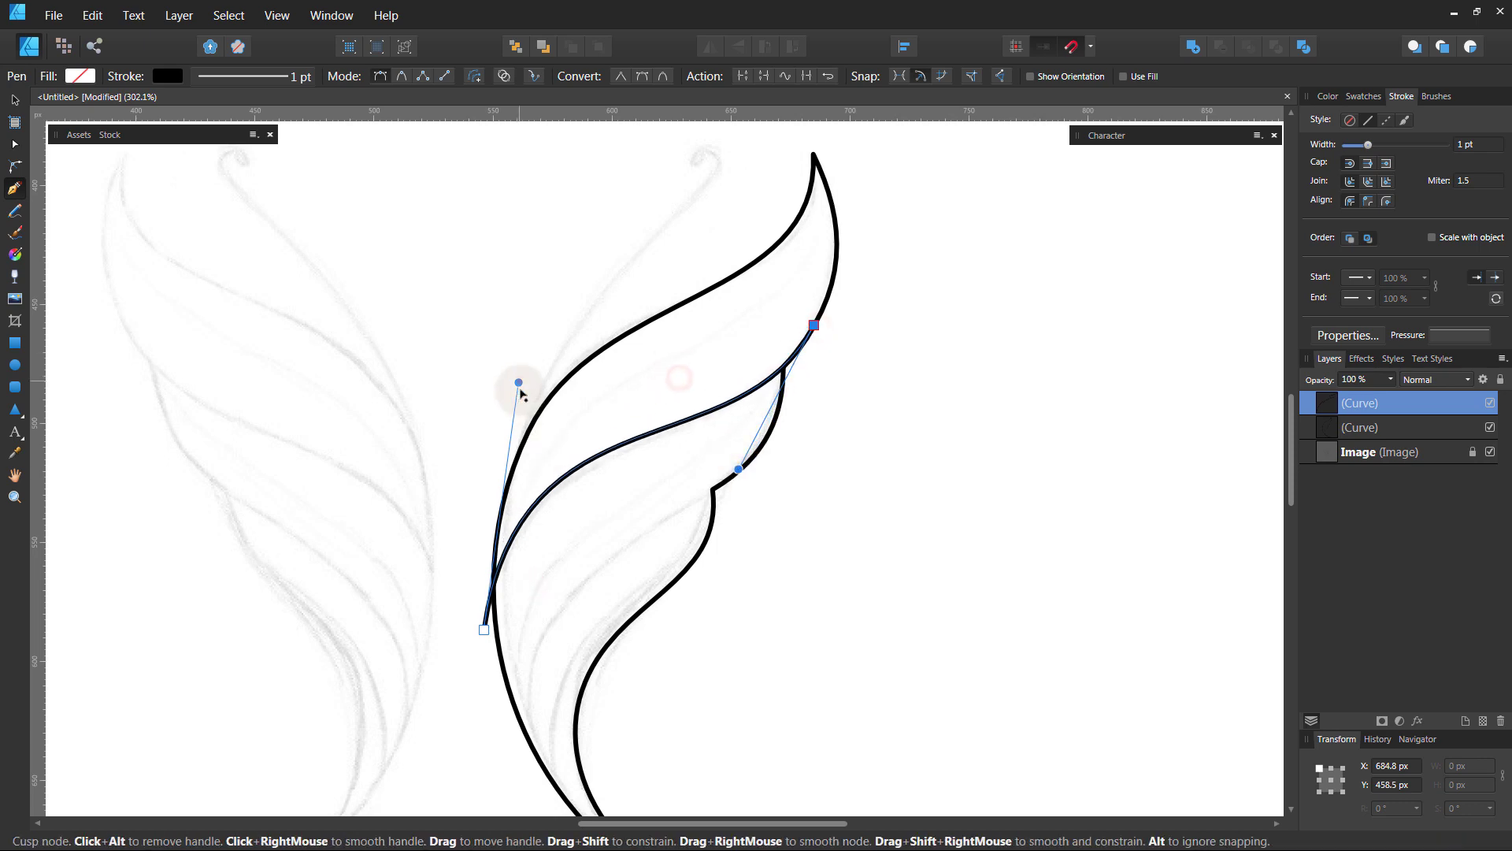
{"action": "left_click_drag", "start_coordinate": [518, 384], "coordinate": [514, 406]}
{"action": "left_click_drag", "start_coordinate": [738, 468], "coordinate": [726, 474]}
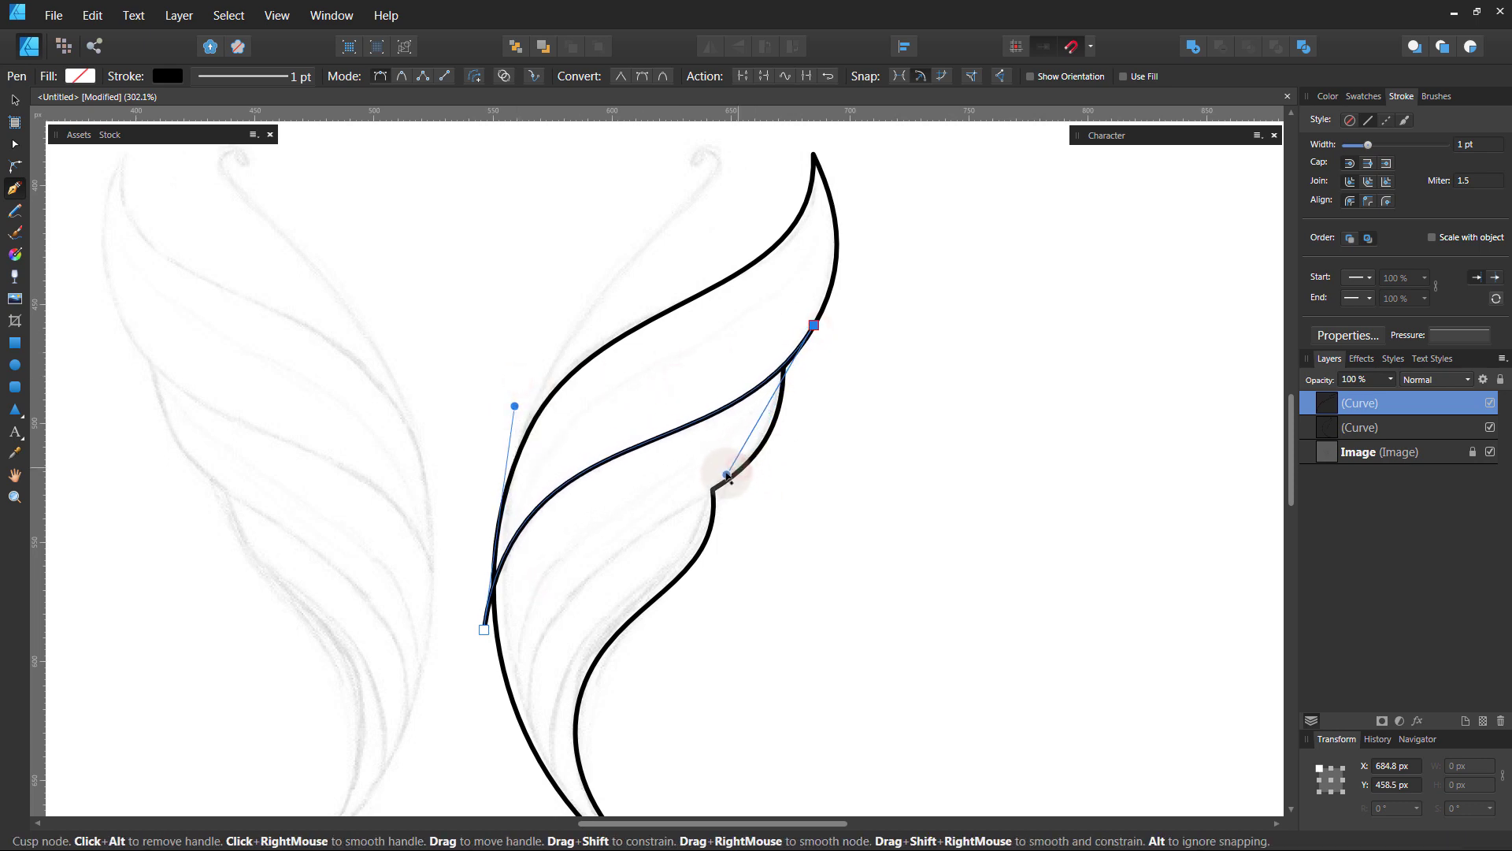
{"action": "left_click", "coordinate": [815, 139]}
{"action": "left_click", "coordinate": [506, 406]}
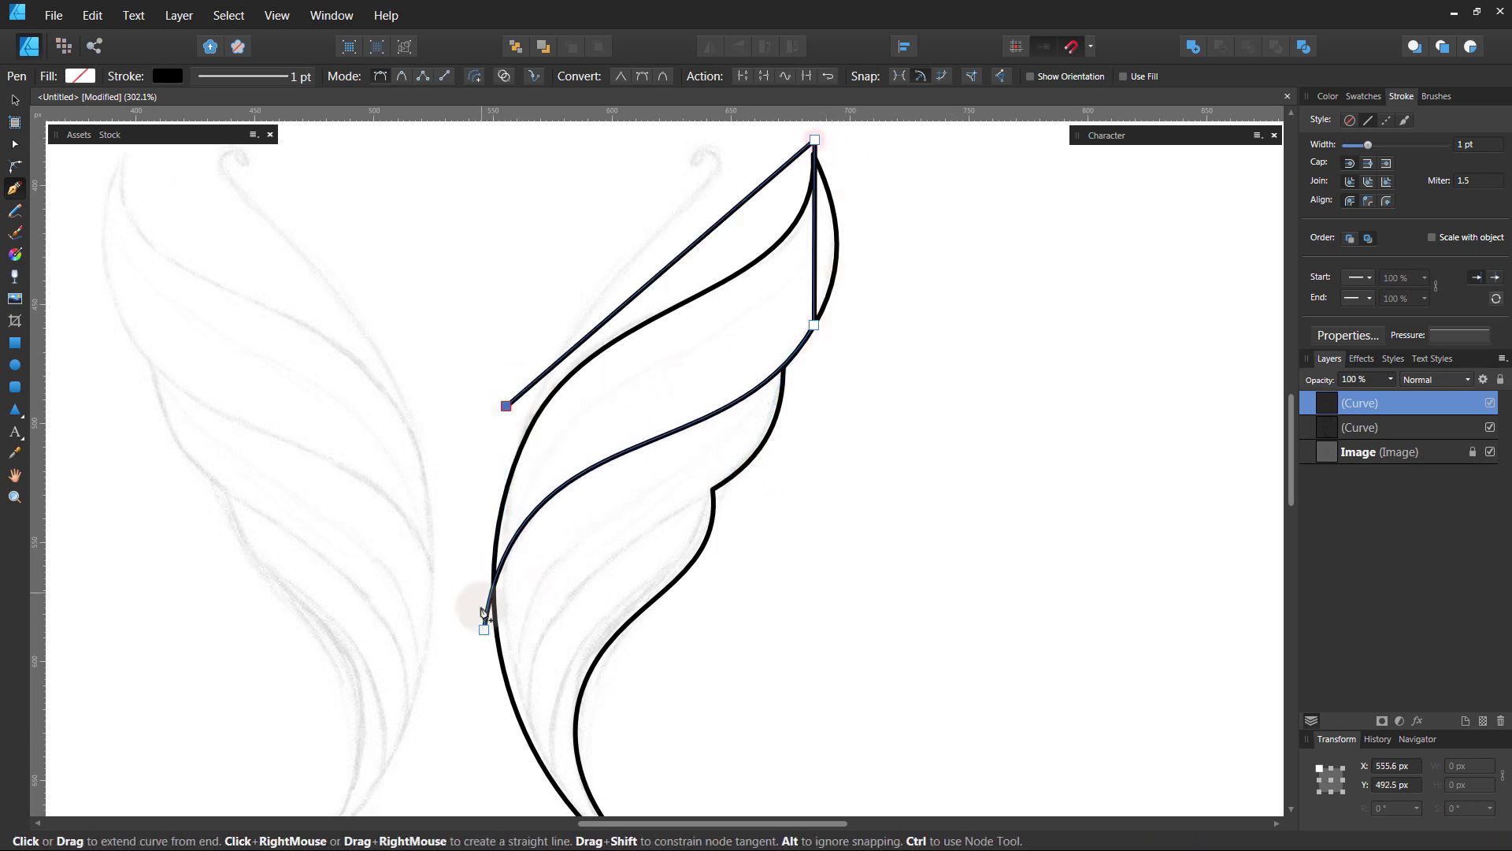
{"action": "left_click_drag", "start_coordinate": [484, 622], "coordinate": [470, 554]}
{"action": "left_click_drag", "start_coordinate": [814, 254], "coordinate": [851, 242]}
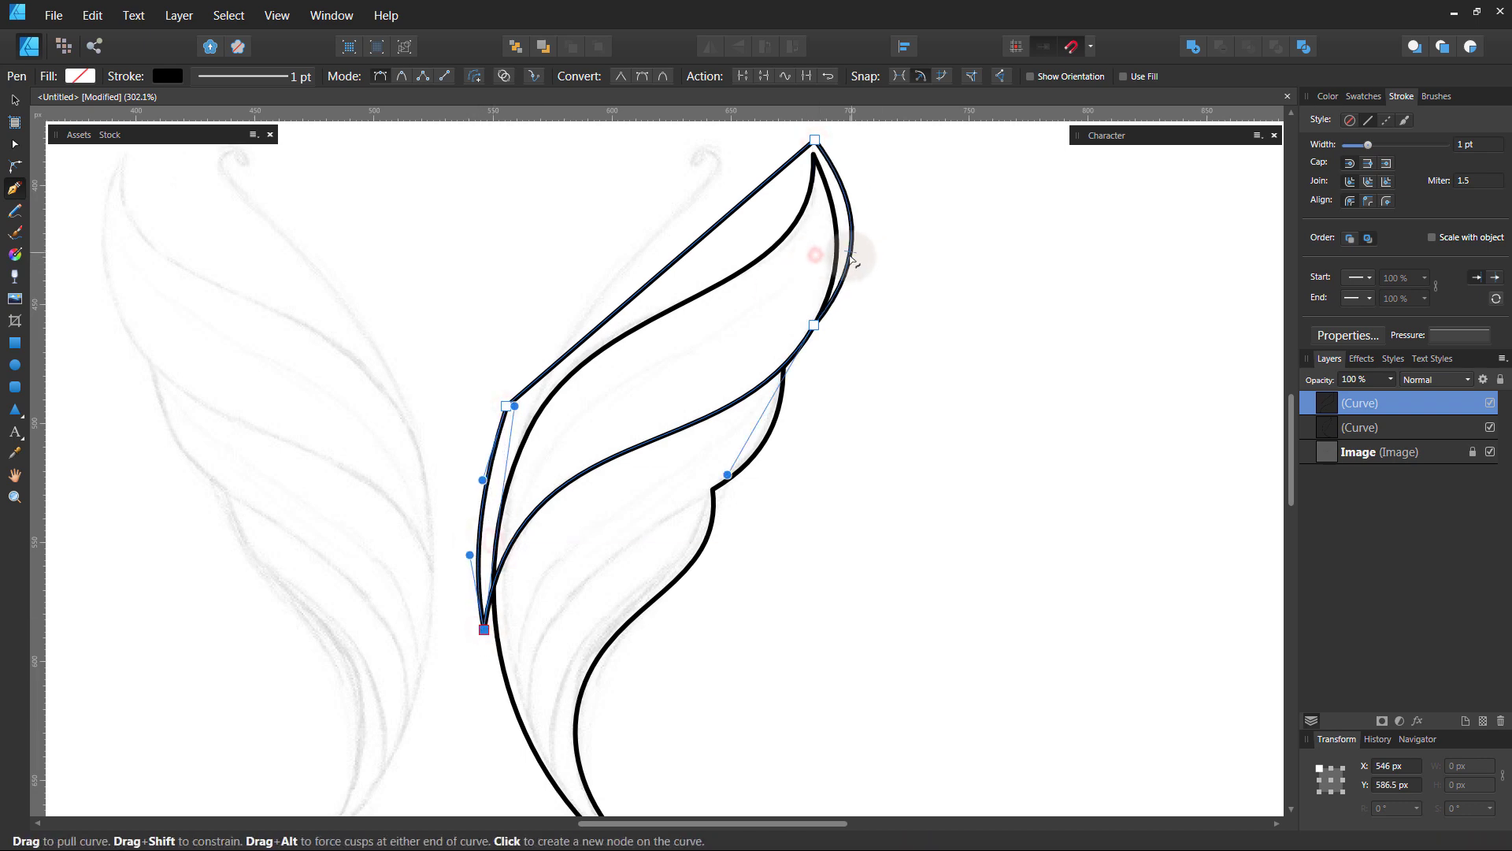
{"action": "left_click", "coordinate": [1381, 433], "text": "shift"}
{"action": "key", "text": "ctrl+k"}
{"action": "scroll", "coordinate": [832, 449], "scroll_direction": "down", "scroll_amount": 2}
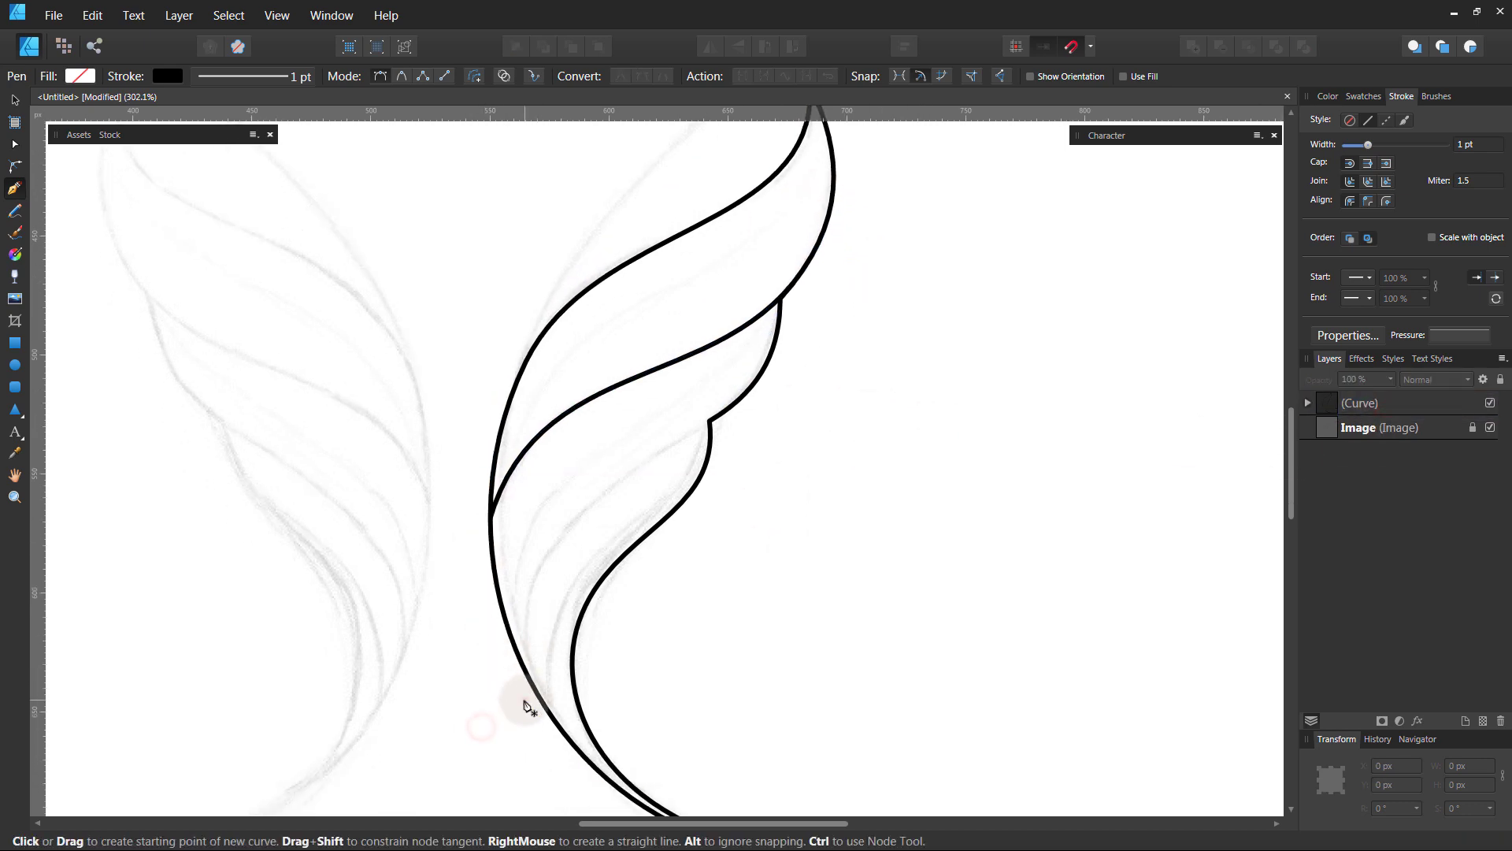
Start a second band curve from the wing's left edge to its inner edge and shape its bends
{"action": "left_click", "coordinate": [526, 705]}
{"action": "left_click", "coordinate": [709, 421]}
{"action": "left_click_drag", "start_coordinate": [617, 560], "coordinate": [635, 506]}
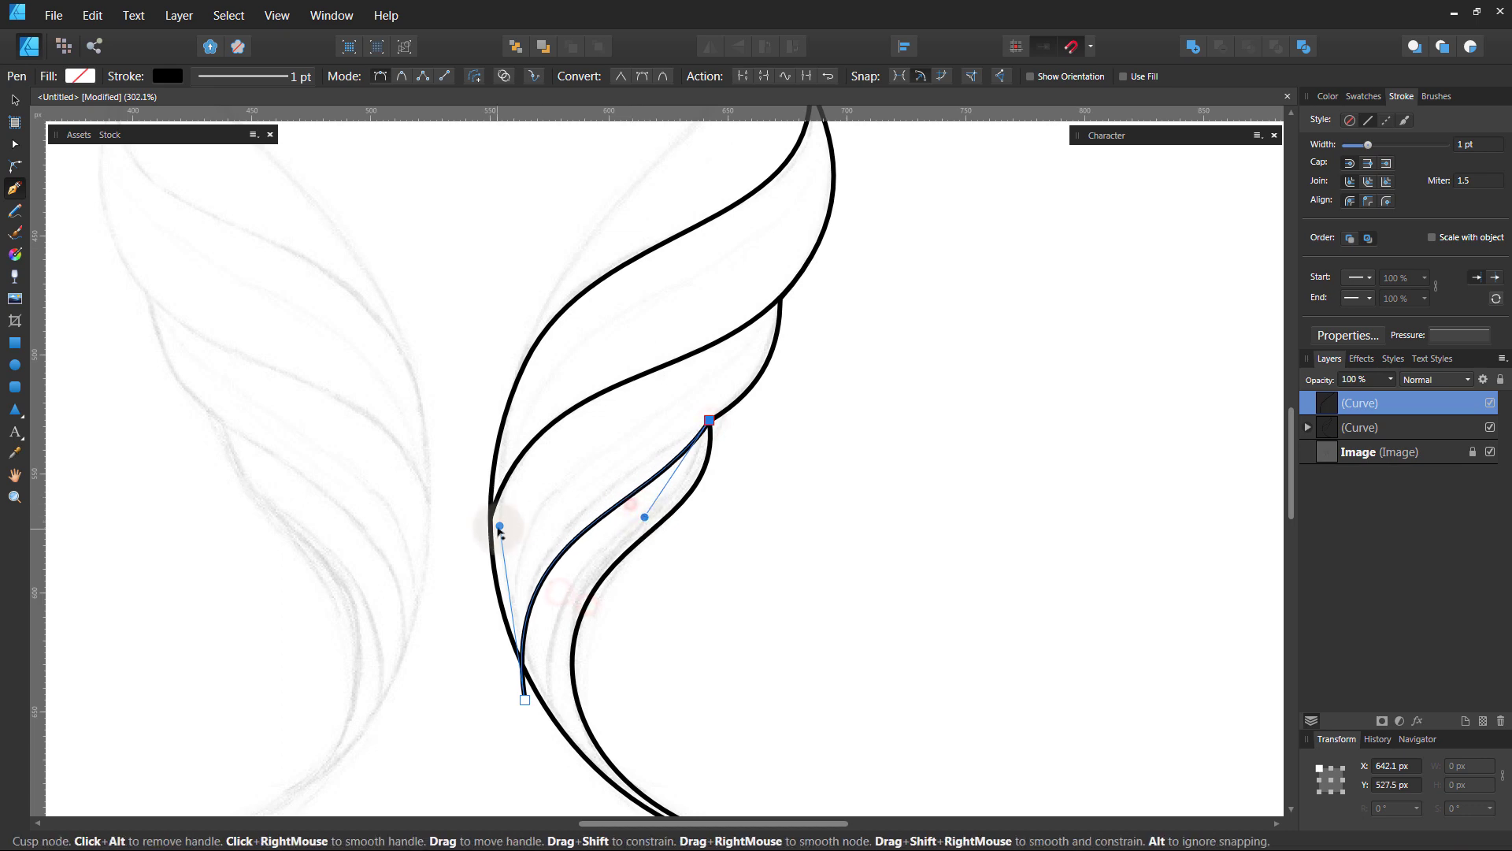
{"action": "left_click_drag", "start_coordinate": [499, 525], "coordinate": [494, 496]}
{"action": "left_click_drag", "start_coordinate": [644, 516], "coordinate": [650, 492]}
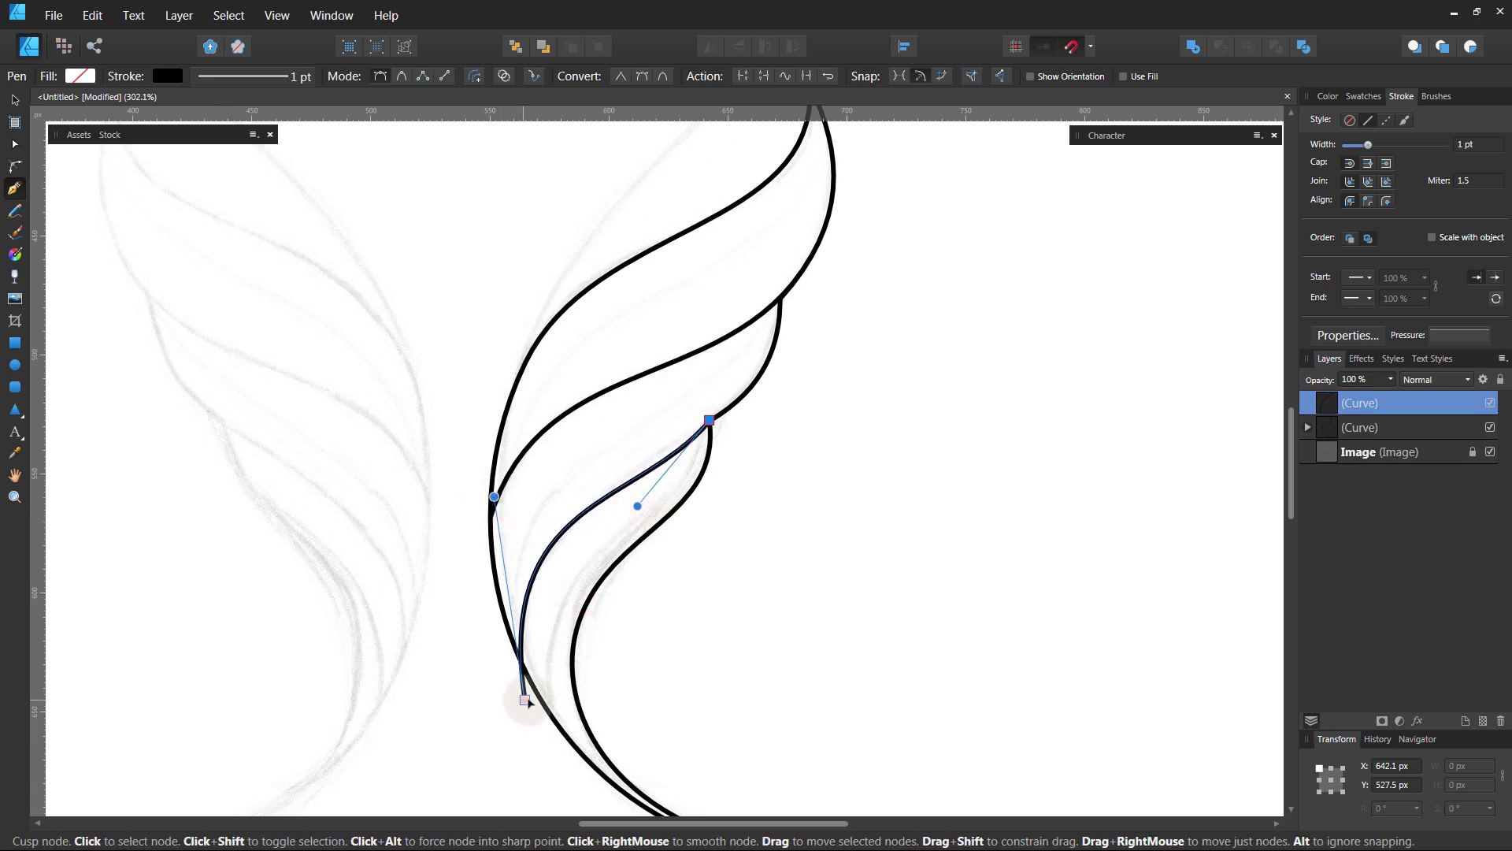
{"action": "left_click_drag", "start_coordinate": [525, 700], "coordinate": [526, 696]}
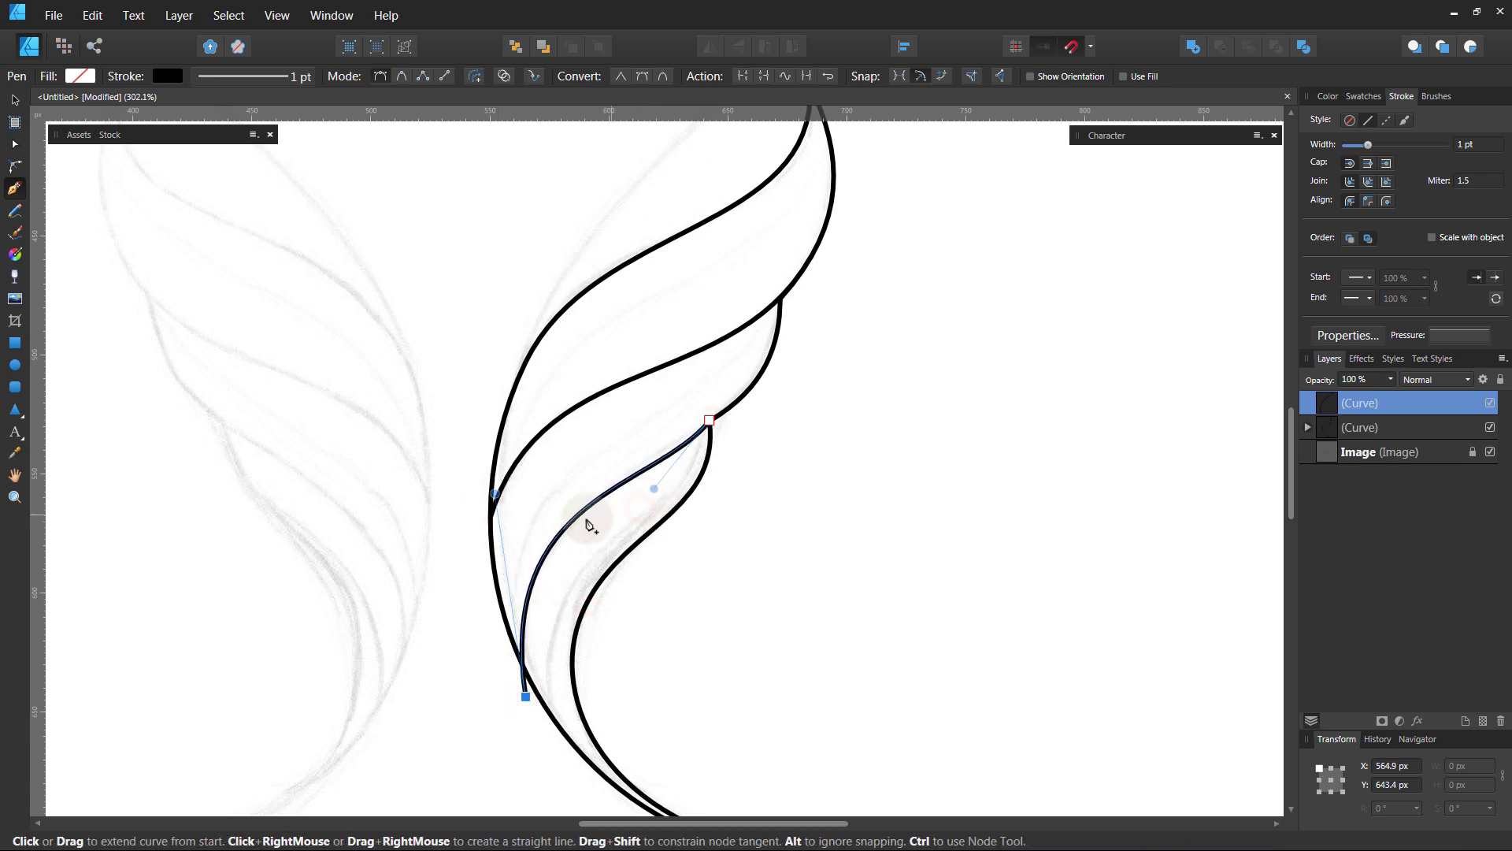
{"action": "left_click_drag", "start_coordinate": [583, 736], "coordinate": [573, 669]}
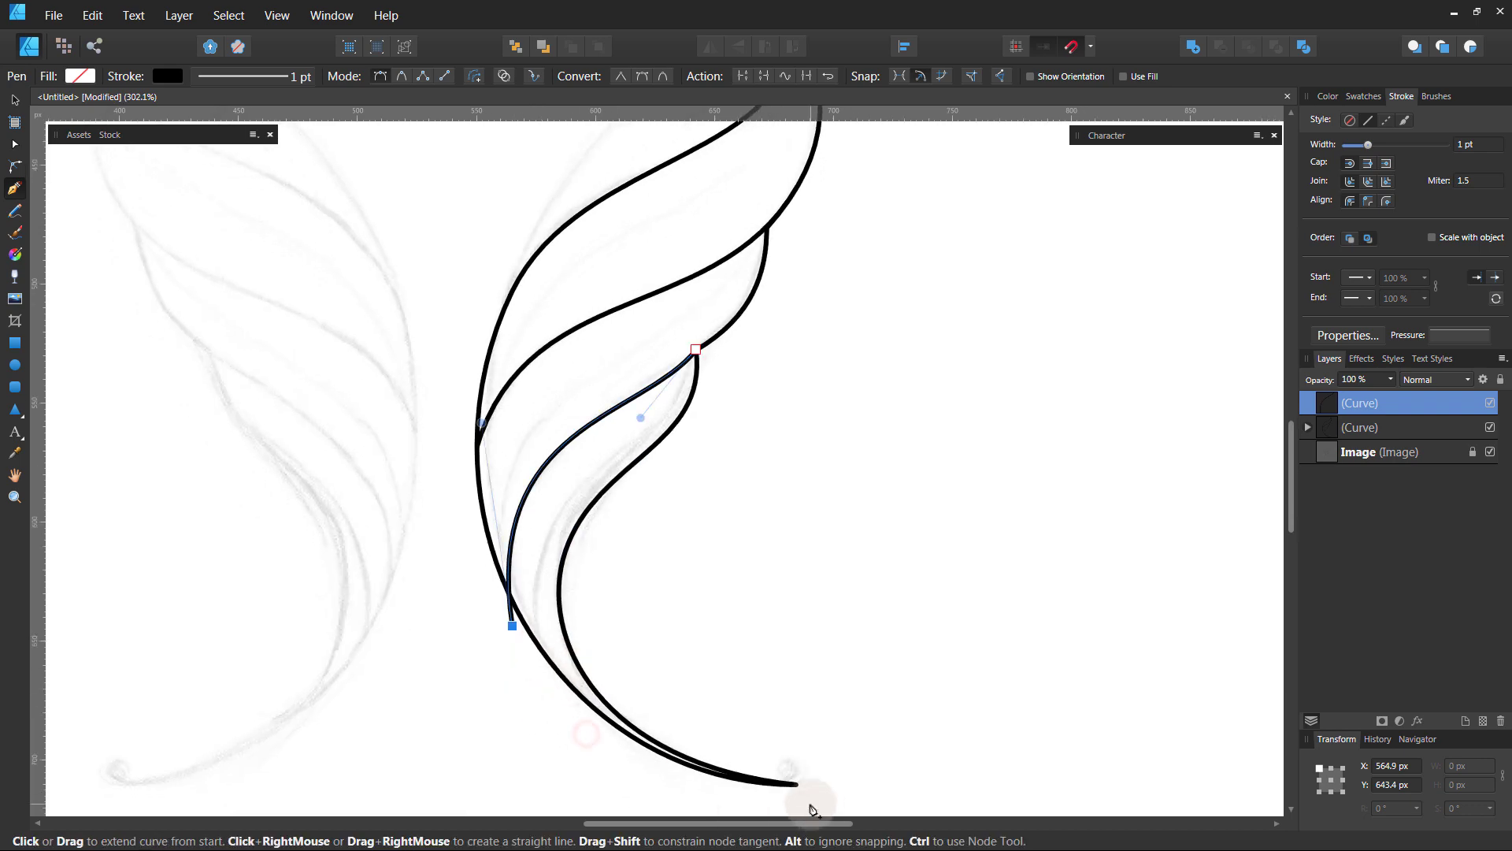
Extend the second band down to the lower wing tip, close it, and reshape its upper handle
{"action": "left_click", "coordinate": [810, 804]}
{"action": "left_click", "coordinate": [819, 758]}
{"action": "left_click", "coordinate": [696, 349]}
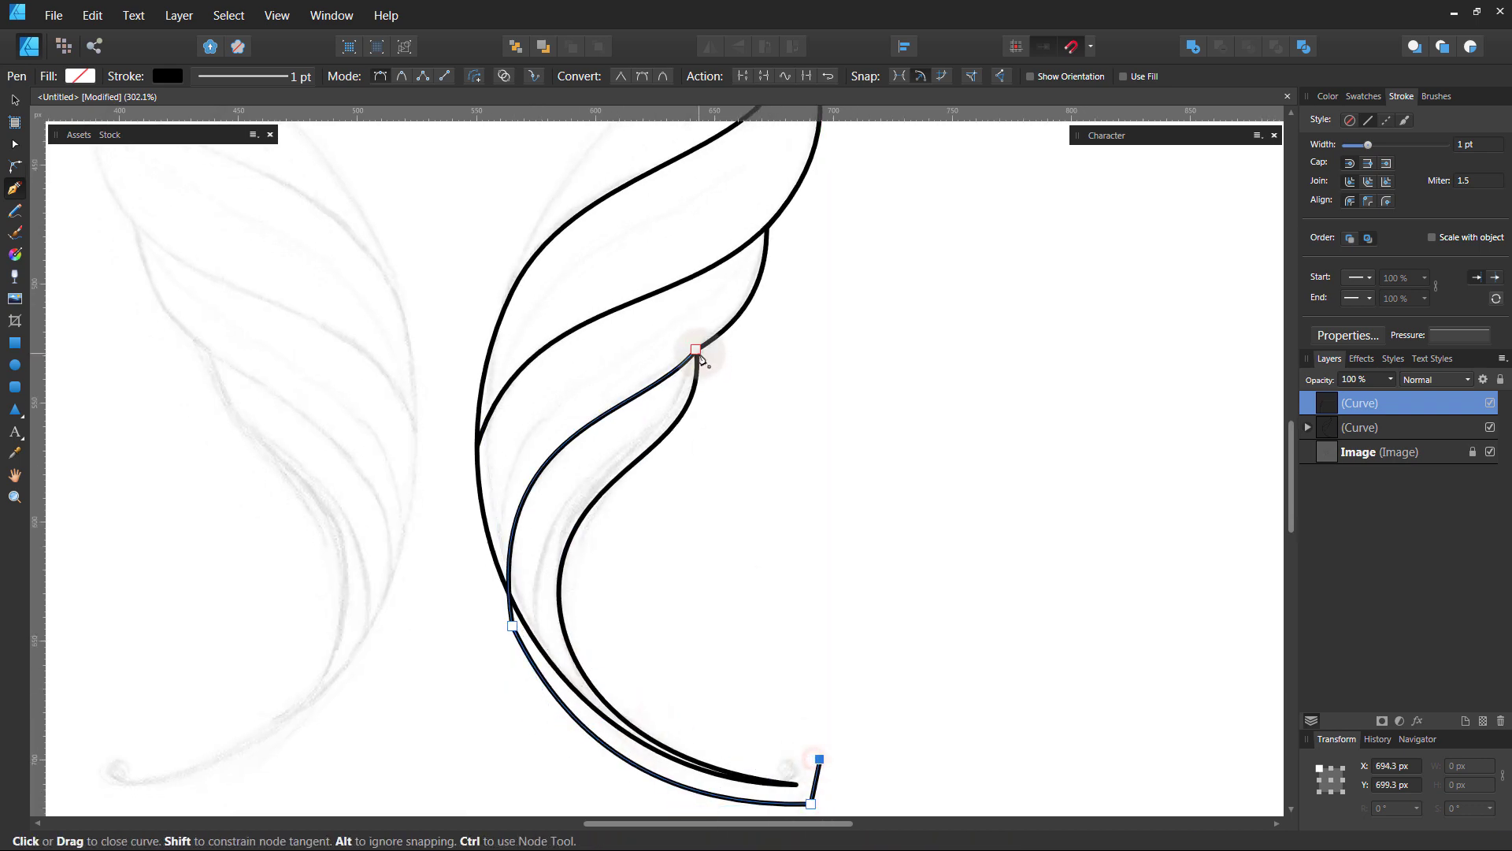
{"action": "left_click_drag", "start_coordinate": [1360, 403], "coordinate": [1361, 427]}
{"action": "left_click", "coordinate": [841, 411]}
{"action": "scroll", "coordinate": [702, 361], "scroll_direction": "up", "scroll_amount": 4}
{"action": "left_click", "coordinate": [696, 349]}
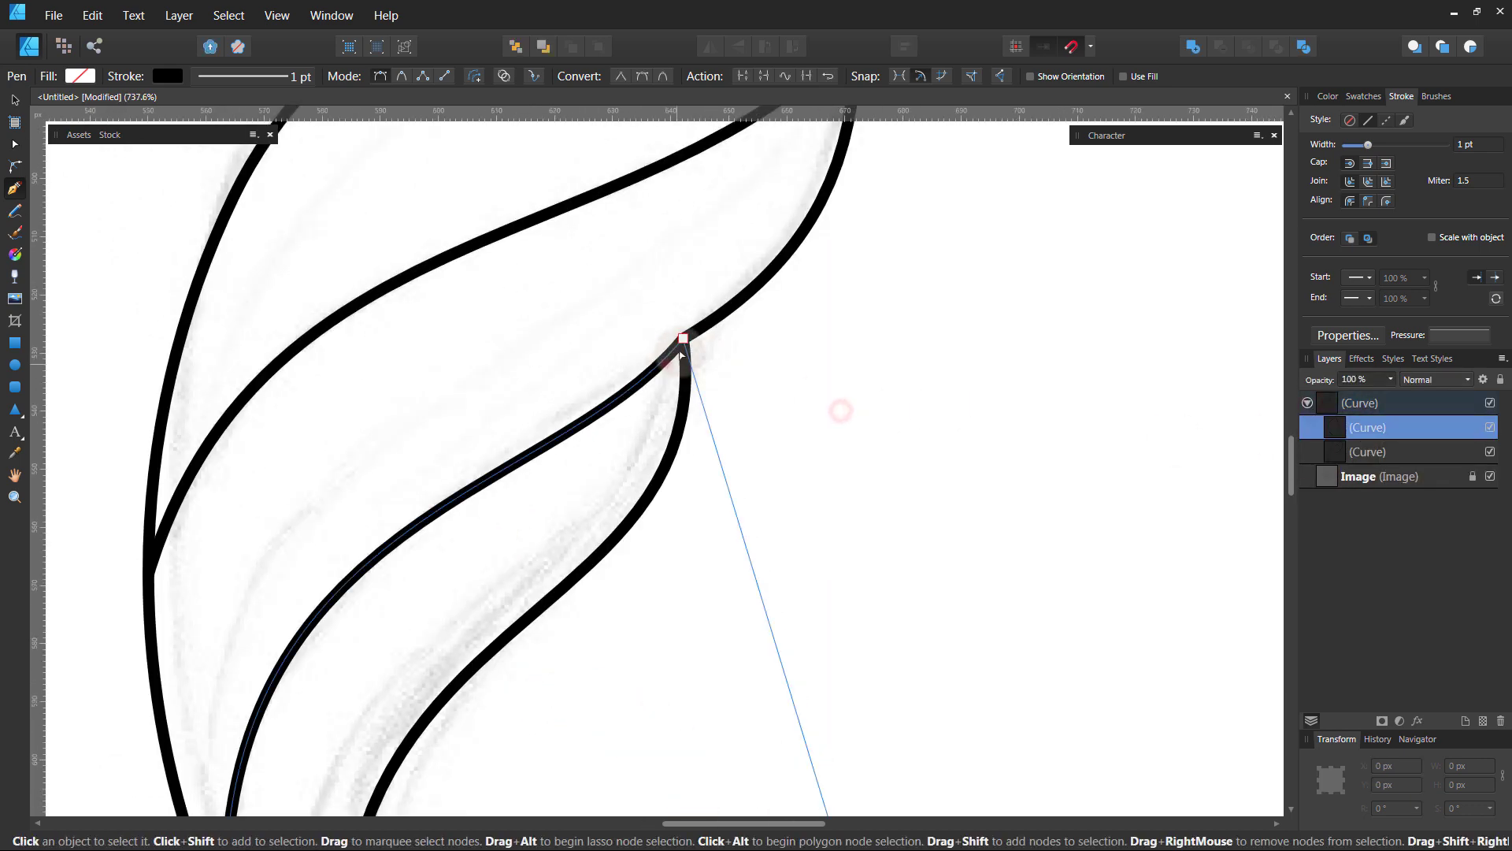
{"action": "left_click_drag", "start_coordinate": [549, 505], "coordinate": [546, 456]}
Draw a stroke rising from the wing's outer edge and bend it into a curve
{"action": "scroll", "coordinate": [886, 430], "scroll_direction": "down", "scroll_amount": 5}
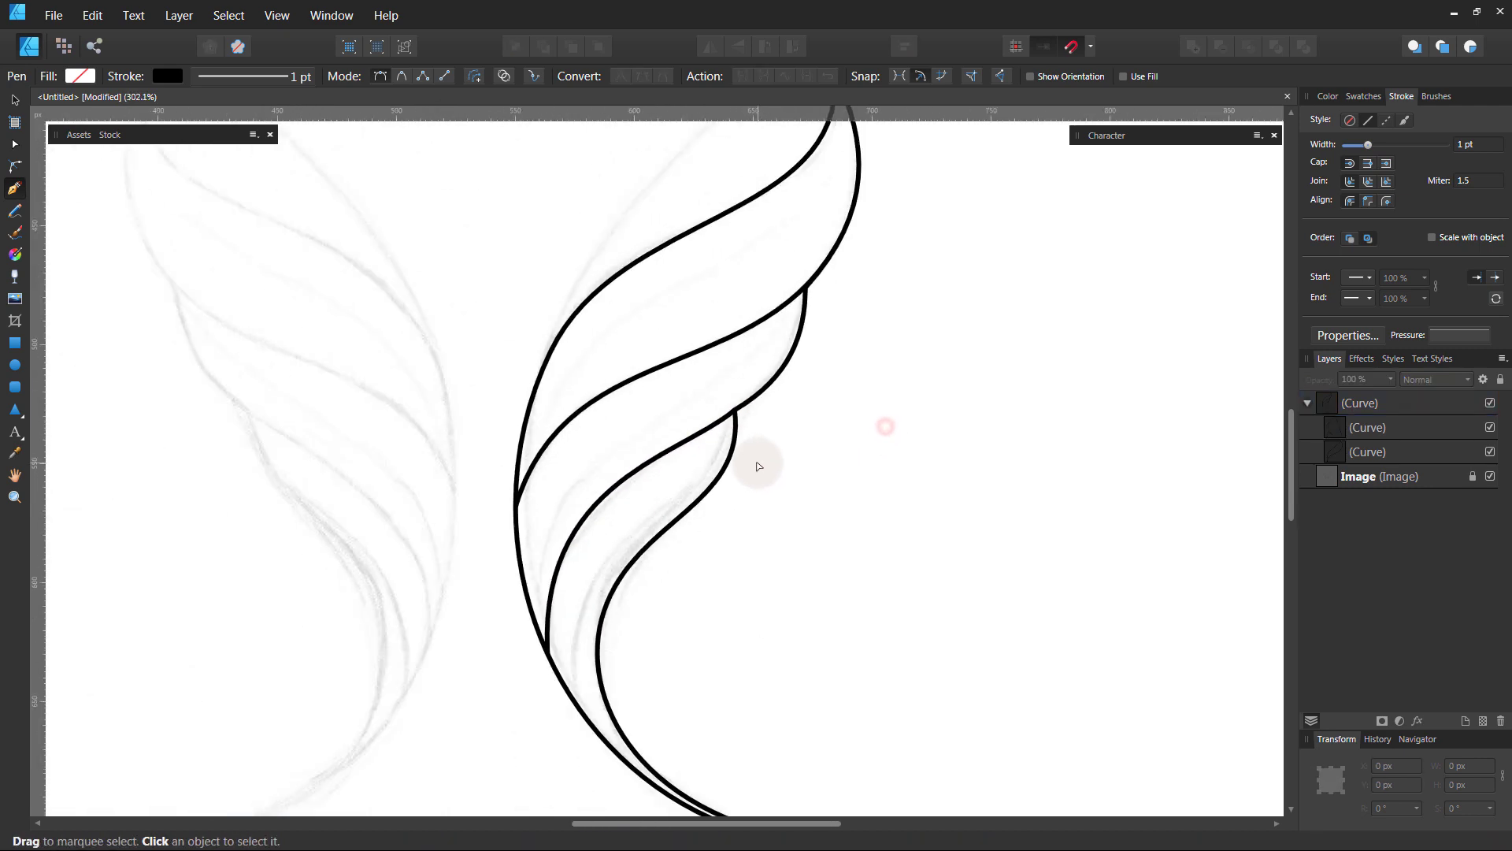
{"action": "key", "text": "Escape"}
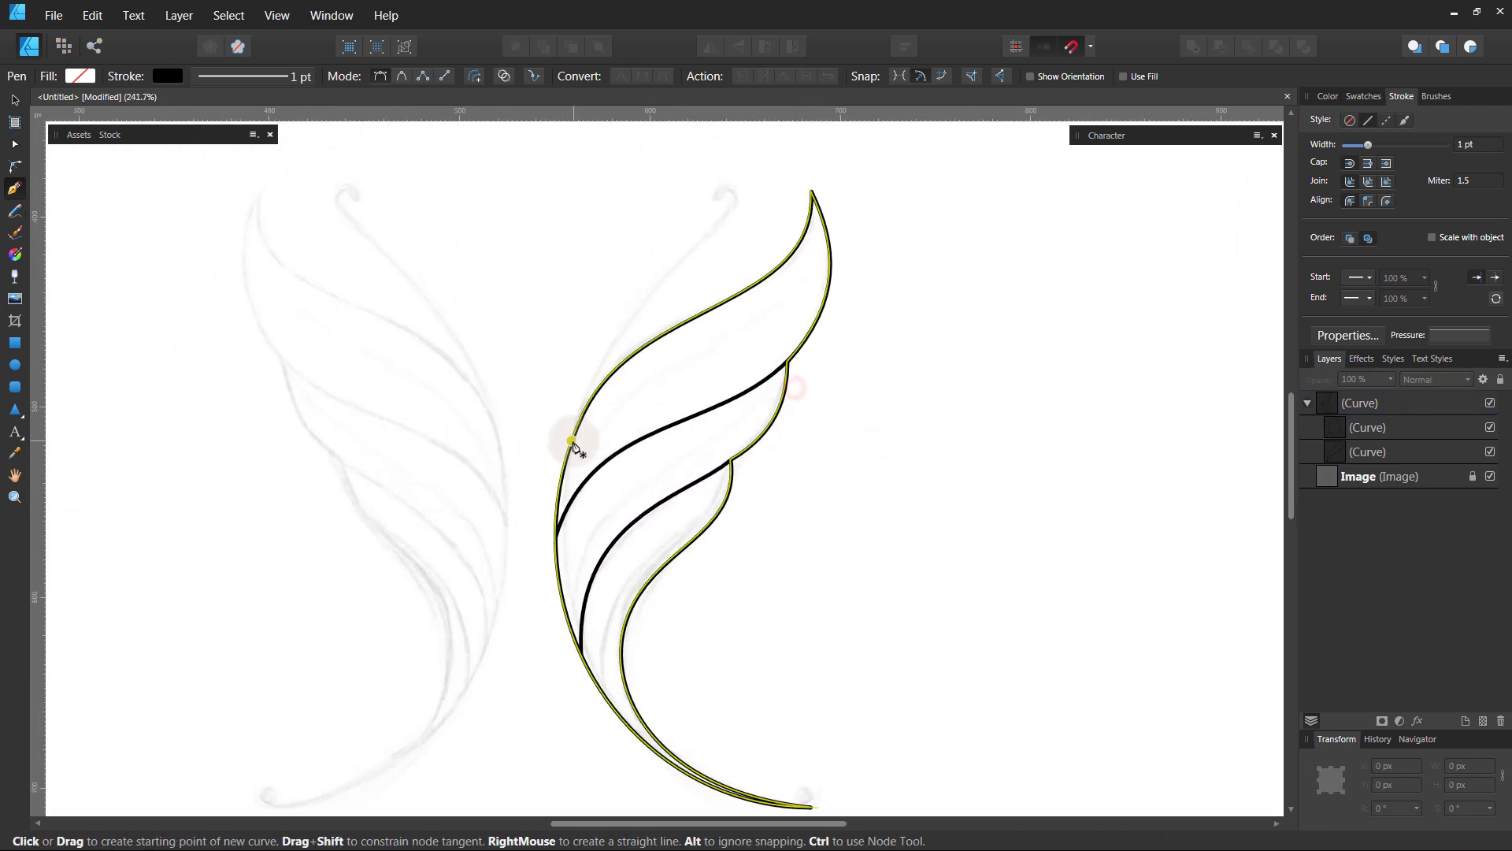
{"action": "left_click", "coordinate": [571, 440]}
{"action": "left_click", "coordinate": [739, 209]}
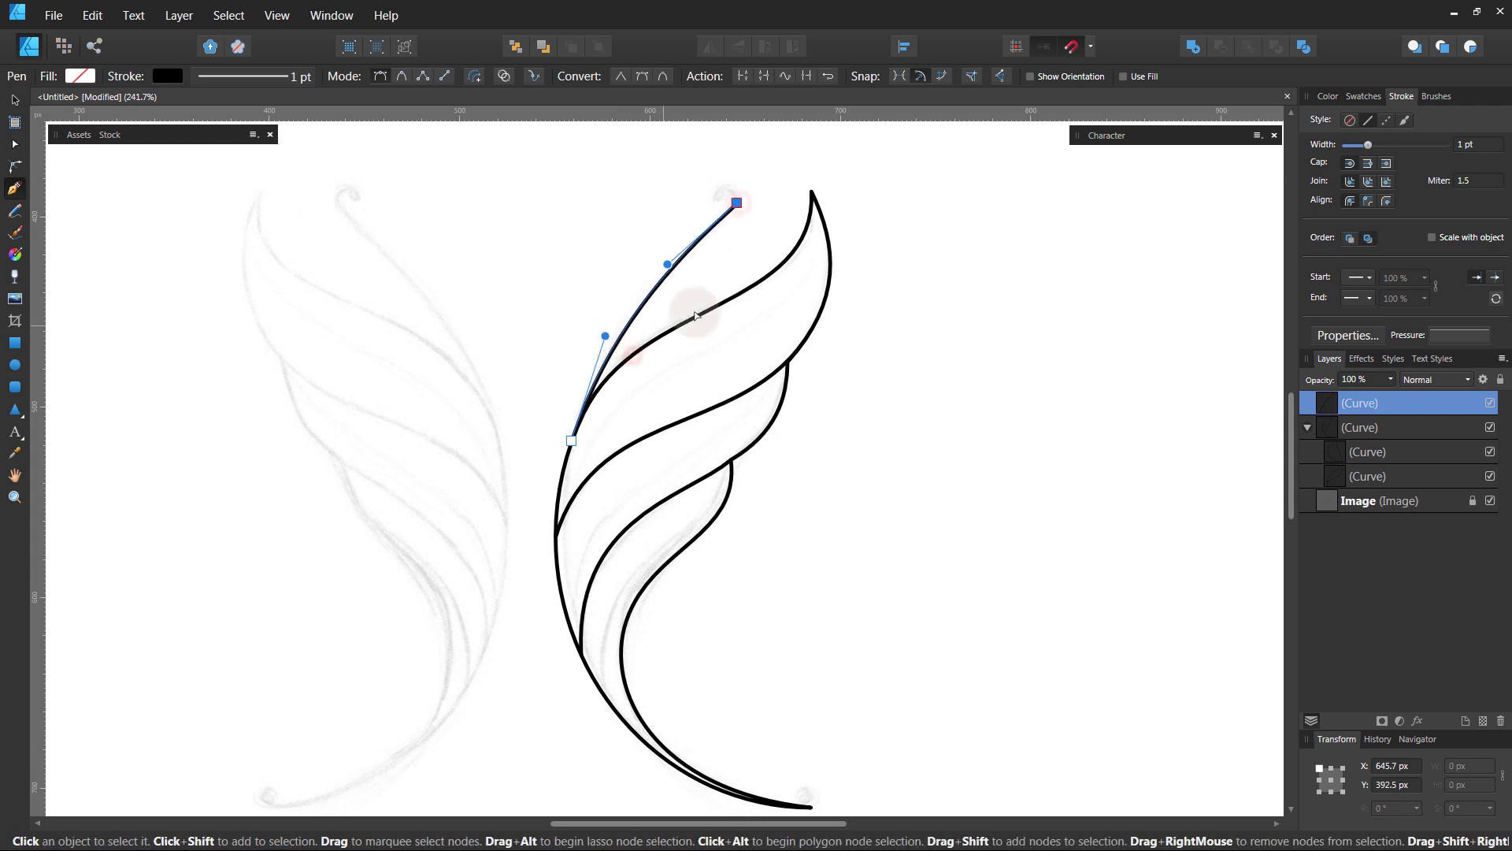
{"action": "key", "text": "Escape"}
{"action": "scroll", "coordinate": [704, 309], "scroll_direction": "up", "scroll_amount": 2}
{"action": "left_click", "coordinate": [752, 207]}
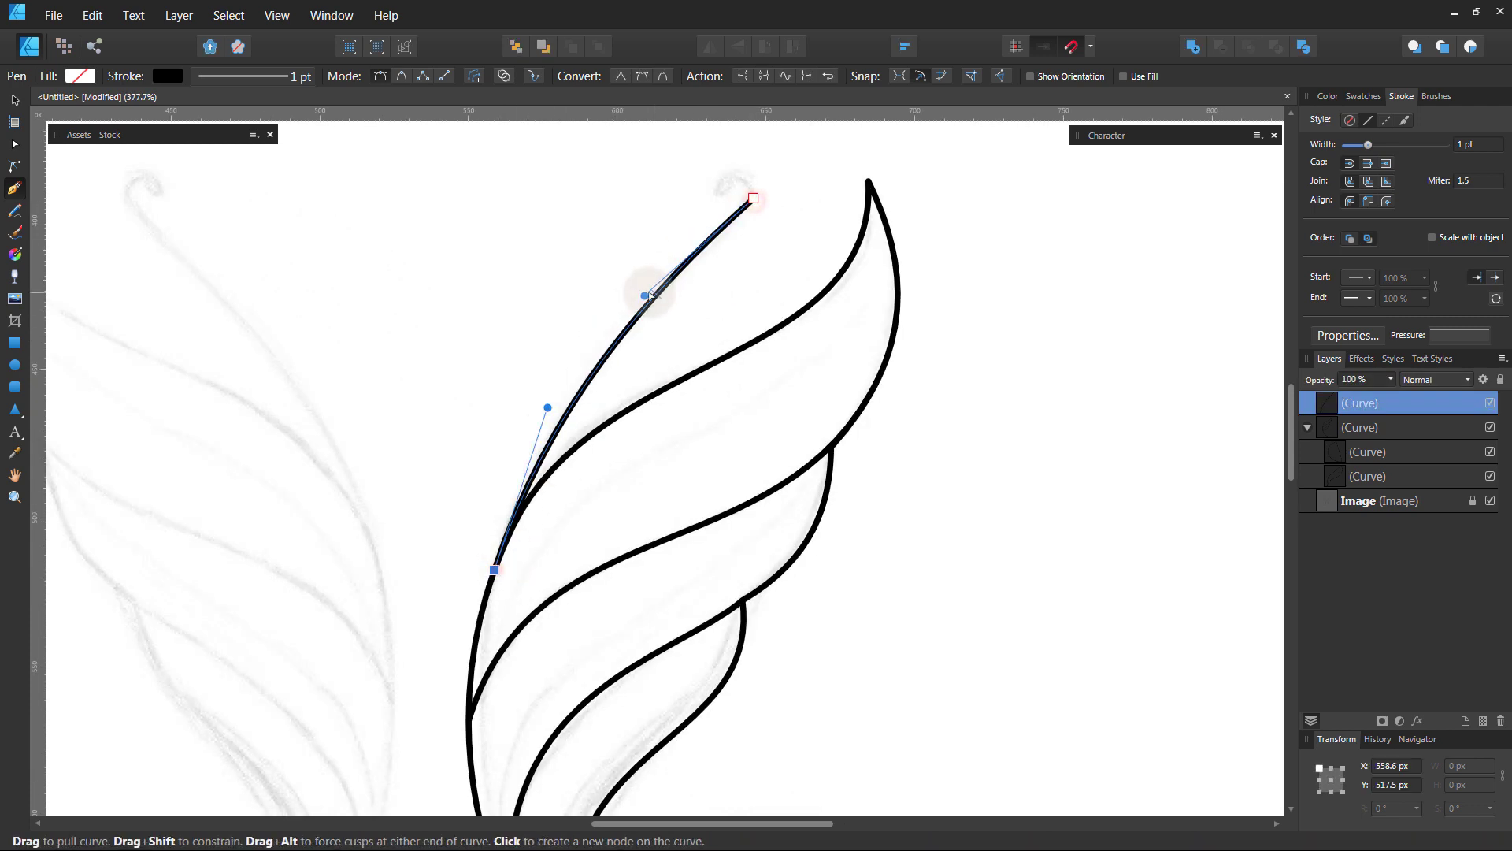
{"action": "left_click_drag", "start_coordinate": [643, 292], "coordinate": [558, 375]}
{"action": "left_click_drag", "start_coordinate": [665, 296], "coordinate": [761, 243]}
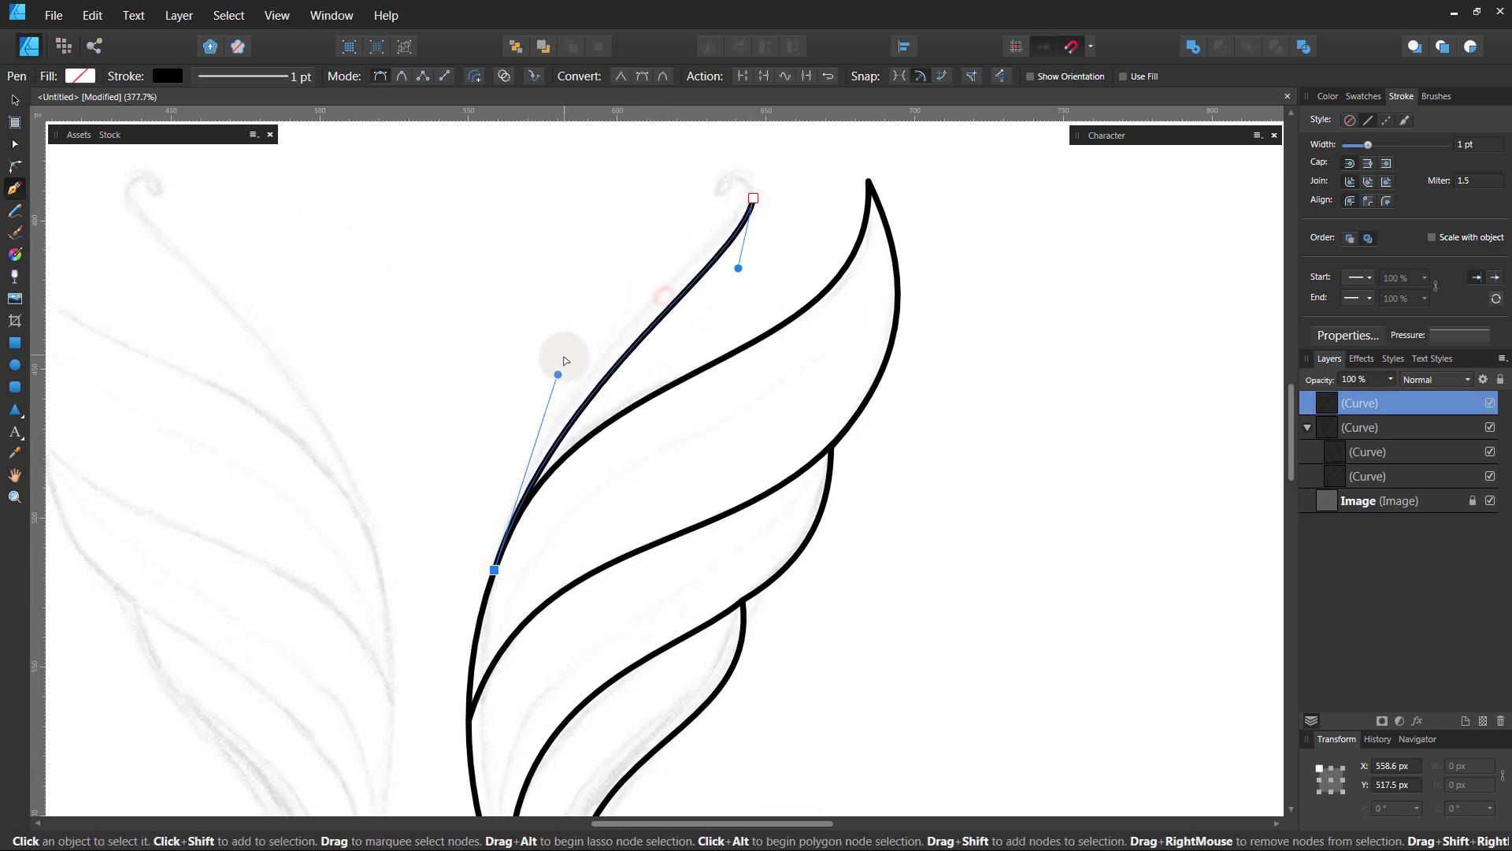
{"action": "left_click_drag", "start_coordinate": [558, 375], "coordinate": [579, 305]}
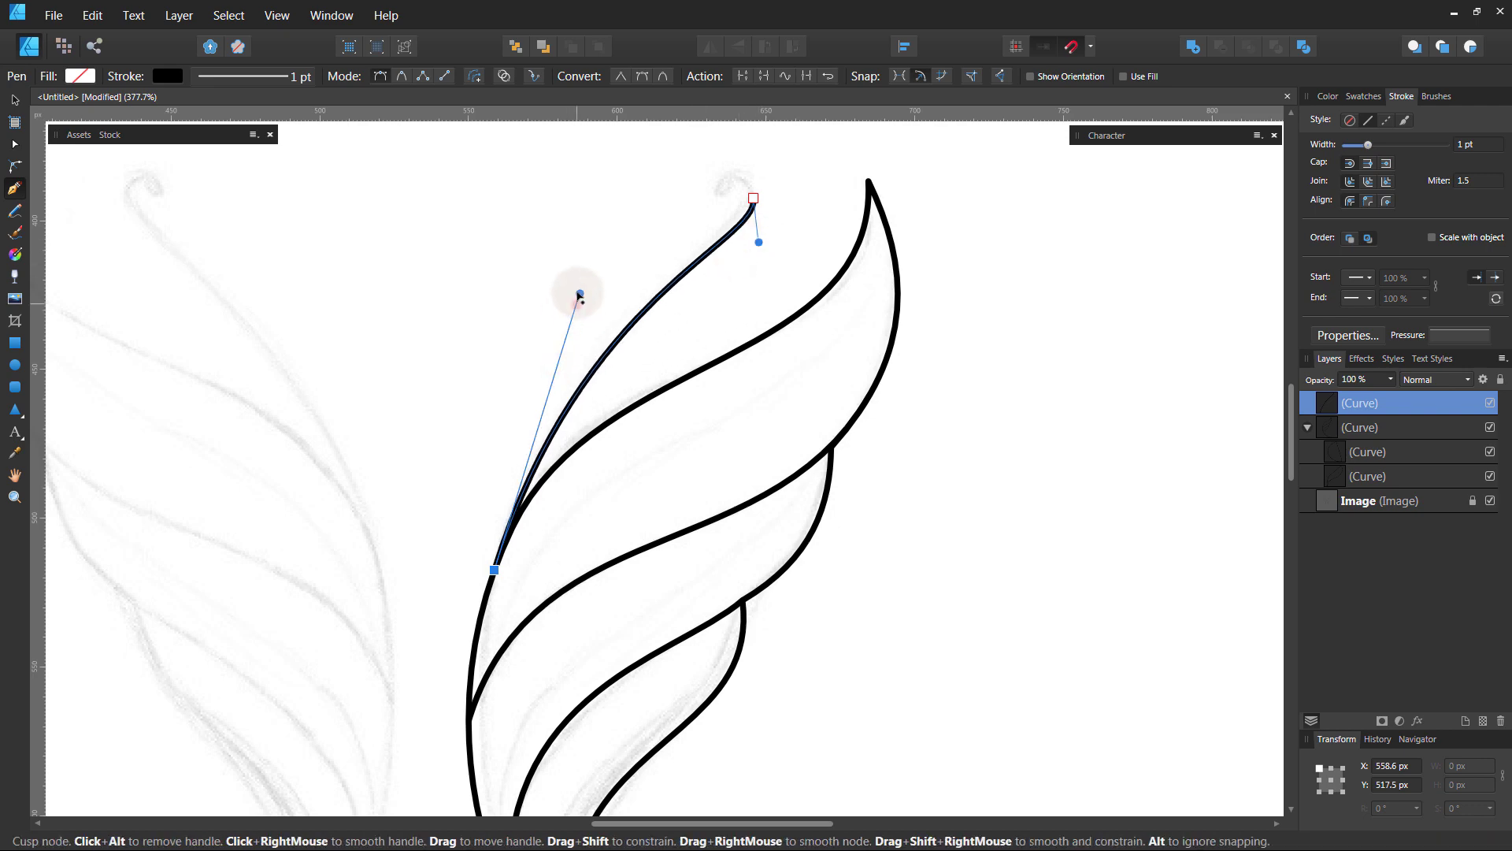
{"action": "key", "text": "Escape"}
Continue the stroke's top end into a tight spiral curl
{"action": "scroll", "coordinate": [707, 358], "scroll_direction": "down", "scroll_amount": 3}
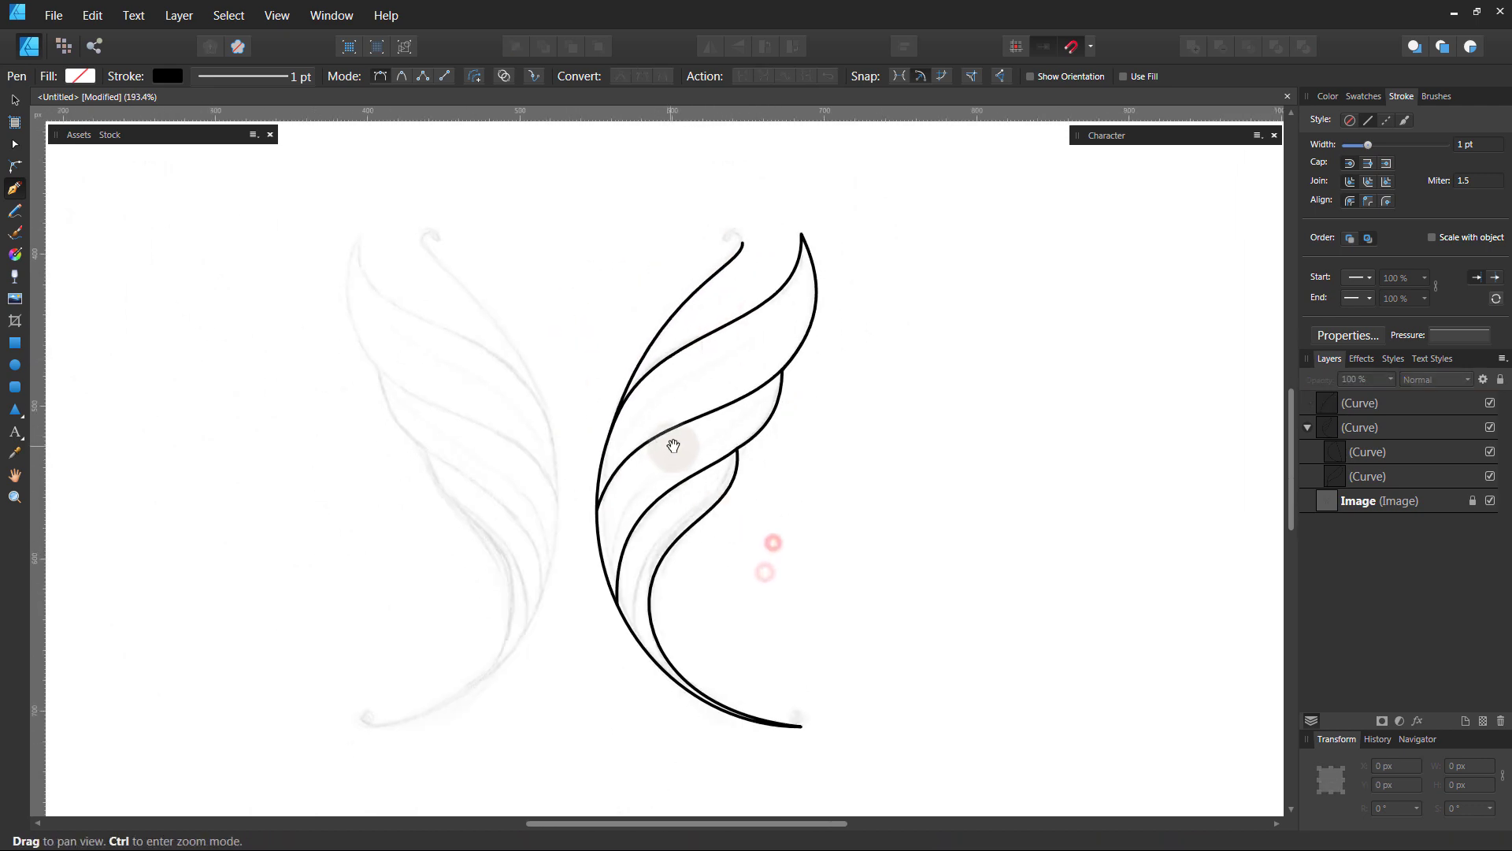
{"action": "left_click_drag", "start_coordinate": [730, 457], "coordinate": [1209, 366]}
{"action": "scroll", "coordinate": [658, 254], "scroll_direction": "up", "scroll_amount": 2}
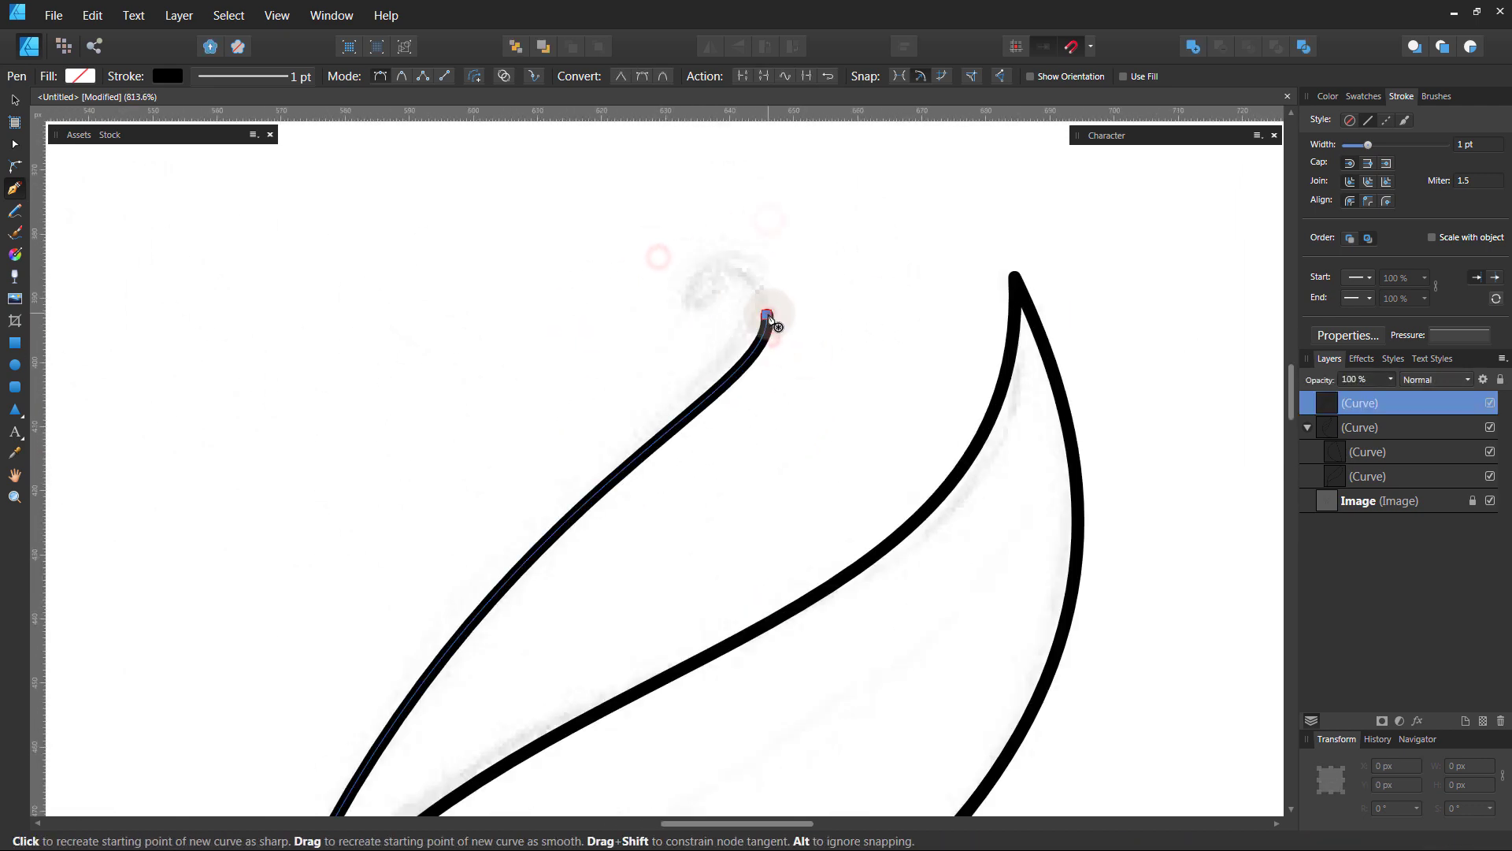
{"action": "left_click", "coordinate": [767, 315]}
{"action": "left_click", "coordinate": [689, 308]}
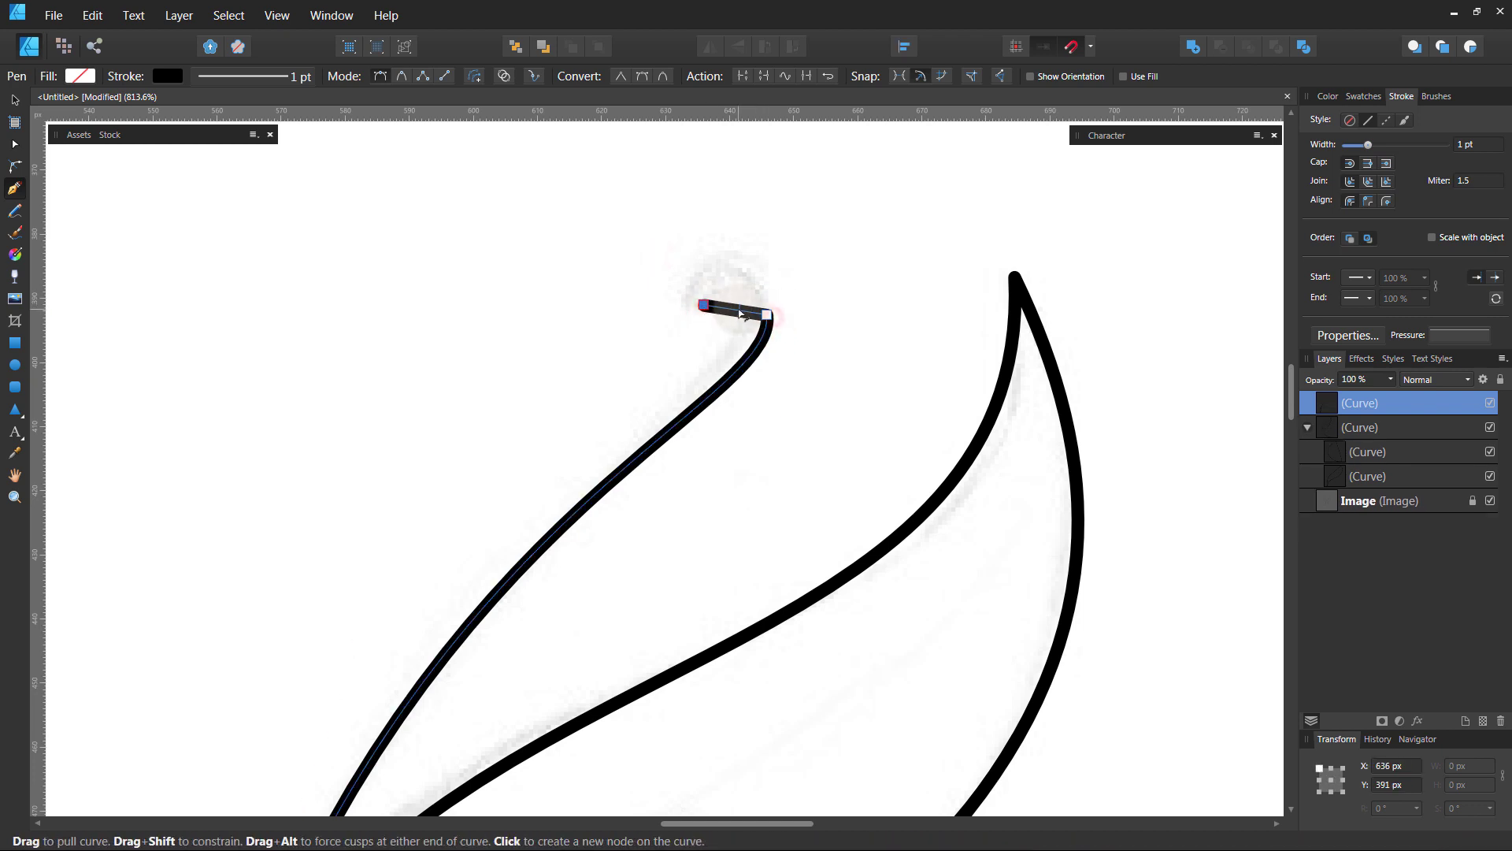
{"action": "mouse_move", "coordinate": [721, 312]}
{"action": "left_mouse_down"}
{"action": "mouse_move", "coordinate": [715, 272]}
{"action": "mouse_move", "coordinate": [759, 258]}
{"action": "mouse_move", "coordinate": [711, 247]}
{"action": "left_mouse_up"}
{"action": "left_click_drag", "start_coordinate": [738, 301], "coordinate": [743, 346]}
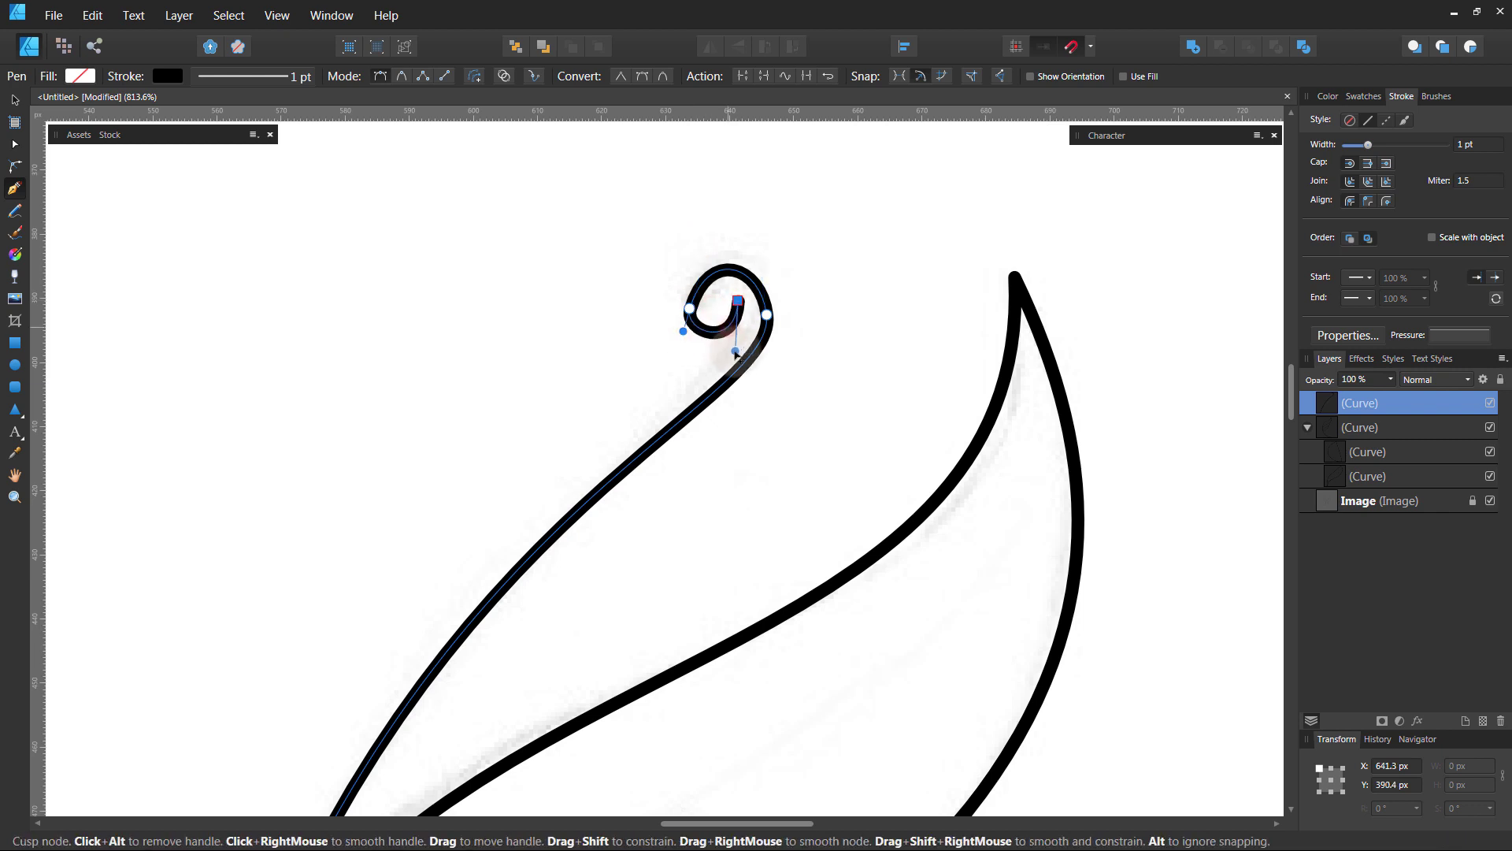
{"action": "left_click", "coordinate": [689, 308]}
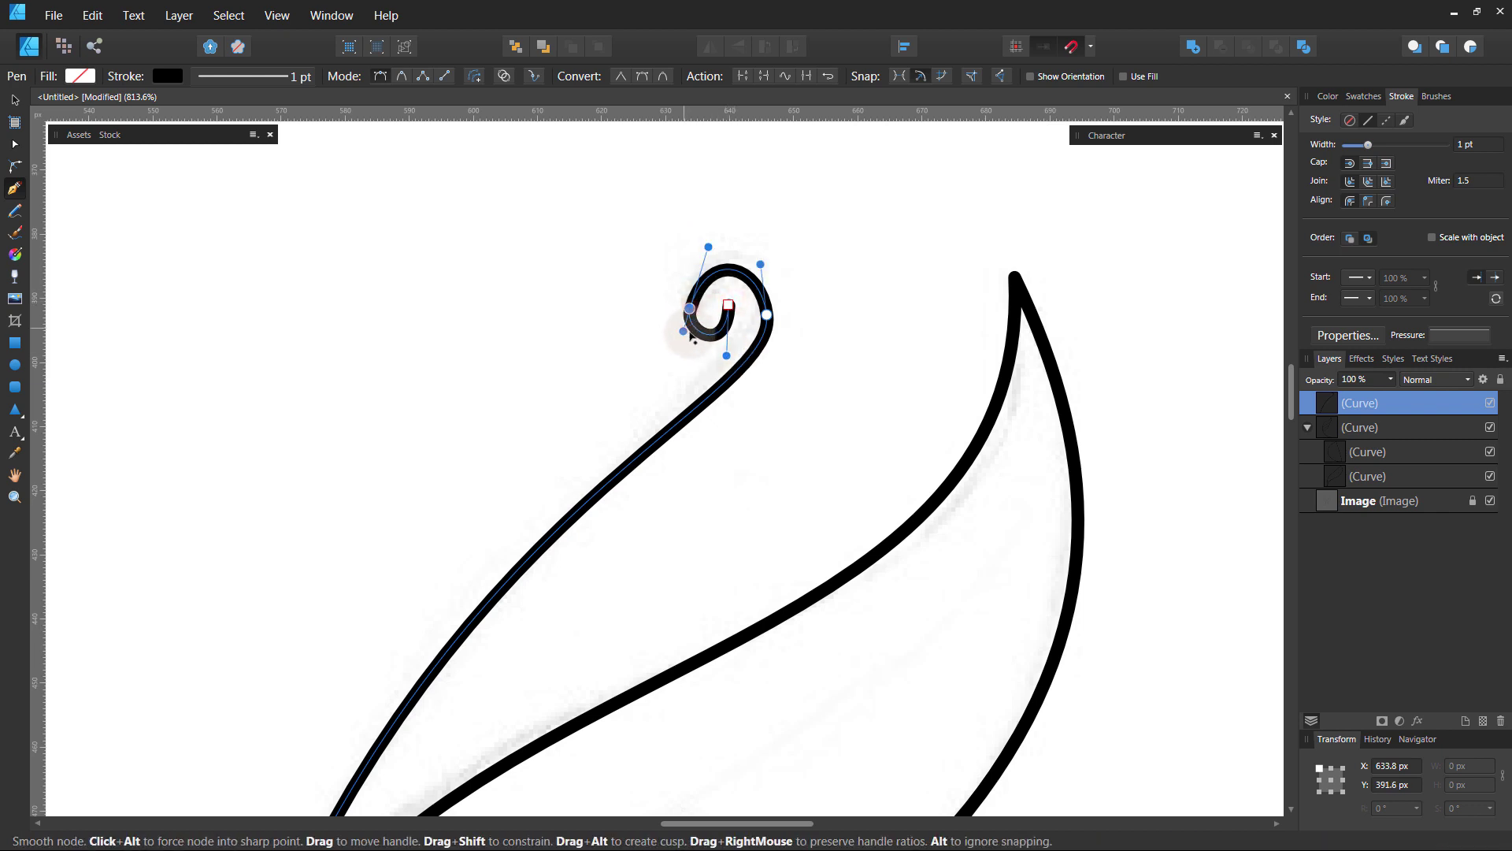
{"action": "left_click_drag", "start_coordinate": [760, 265], "coordinate": [769, 264]}
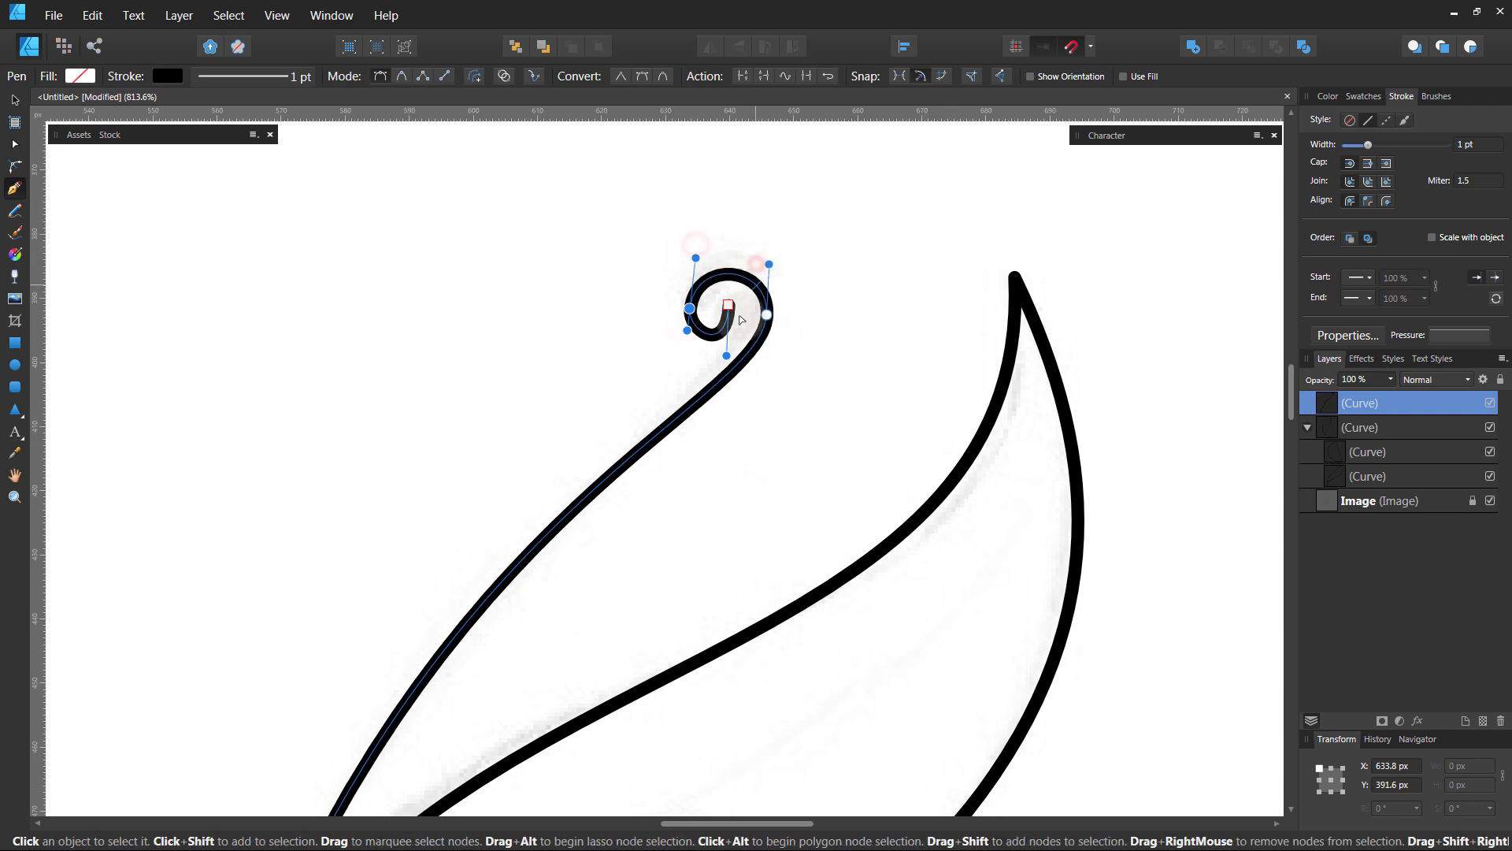
{"action": "left_click_drag", "start_coordinate": [727, 355], "coordinate": [739, 336]}
Smooth the curled stroke's bottom curve by adjusting its lower node handles
{"action": "scroll", "coordinate": [719, 473], "scroll_direction": "down", "scroll_amount": 2}
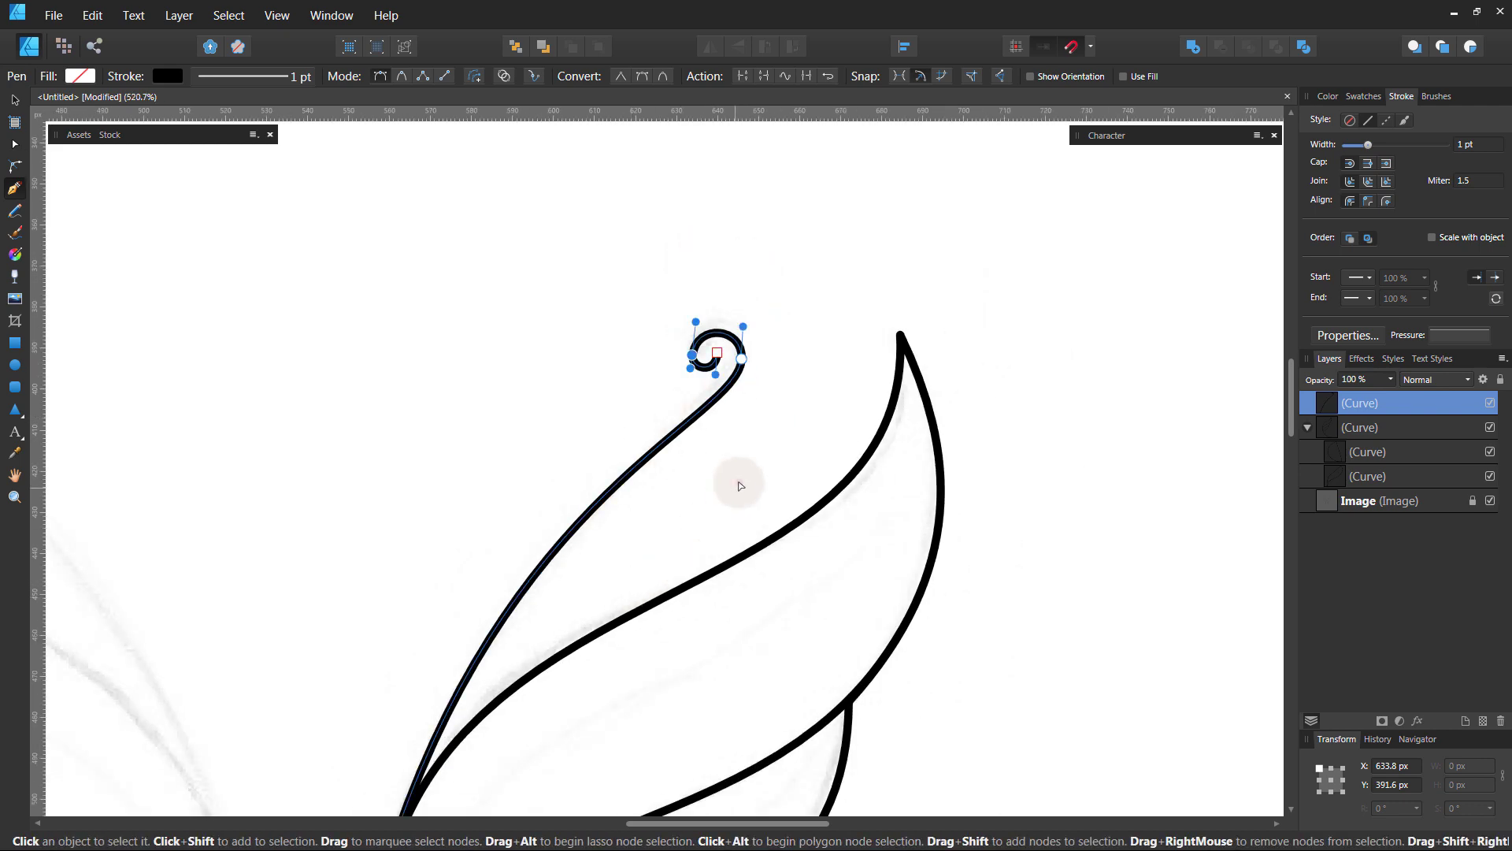
{"action": "left_click", "coordinate": [736, 483], "text": "ctrl"}
{"action": "scroll", "coordinate": [513, 490], "scroll_direction": "up", "scroll_amount": 2}
{"action": "left_click", "coordinate": [498, 669], "text": "ctrl"}
{"action": "scroll", "coordinate": [473, 665], "scroll_direction": "down", "scroll_amount": 3}
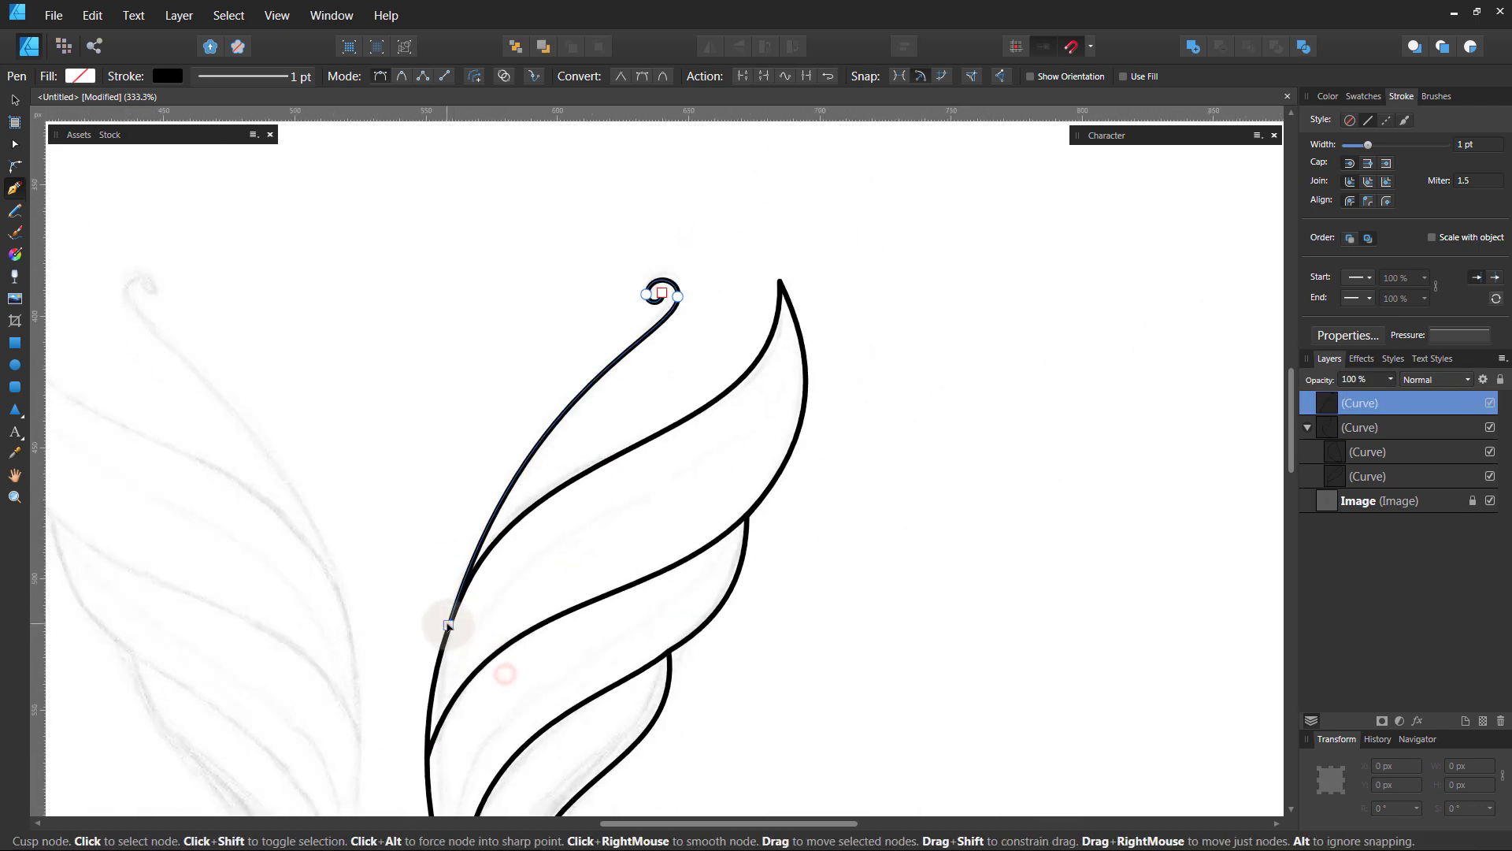
{"action": "left_click_drag", "start_coordinate": [449, 625], "coordinate": [540, 378]}
{"action": "left_click", "coordinate": [505, 390], "text": "ctrl"}
{"action": "scroll", "coordinate": [485, 400], "scroll_direction": "down", "scroll_amount": 3}
{"action": "scroll", "coordinate": [473, 393], "scroll_direction": "up", "scroll_amount": 3}
{"action": "left_click", "coordinate": [541, 490], "text": "ctrl"}
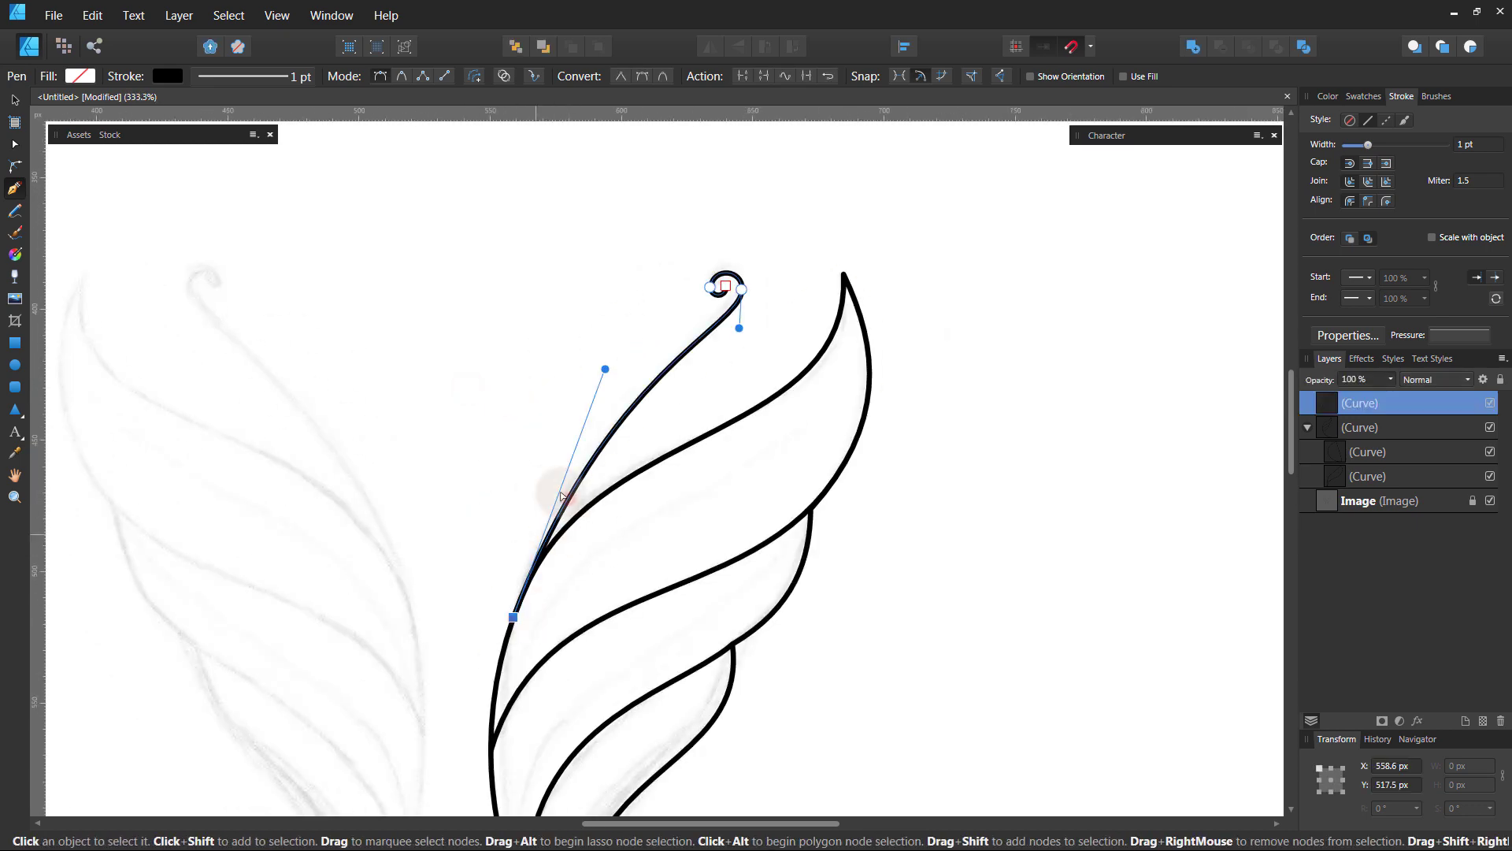
{"action": "scroll", "coordinate": [552, 472], "scroll_direction": "down", "scroll_amount": 1}
{"action": "left_click_drag", "start_coordinate": [604, 416], "coordinate": [619, 423]}
{"action": "left_click", "coordinate": [697, 377], "text": "ctrl"}
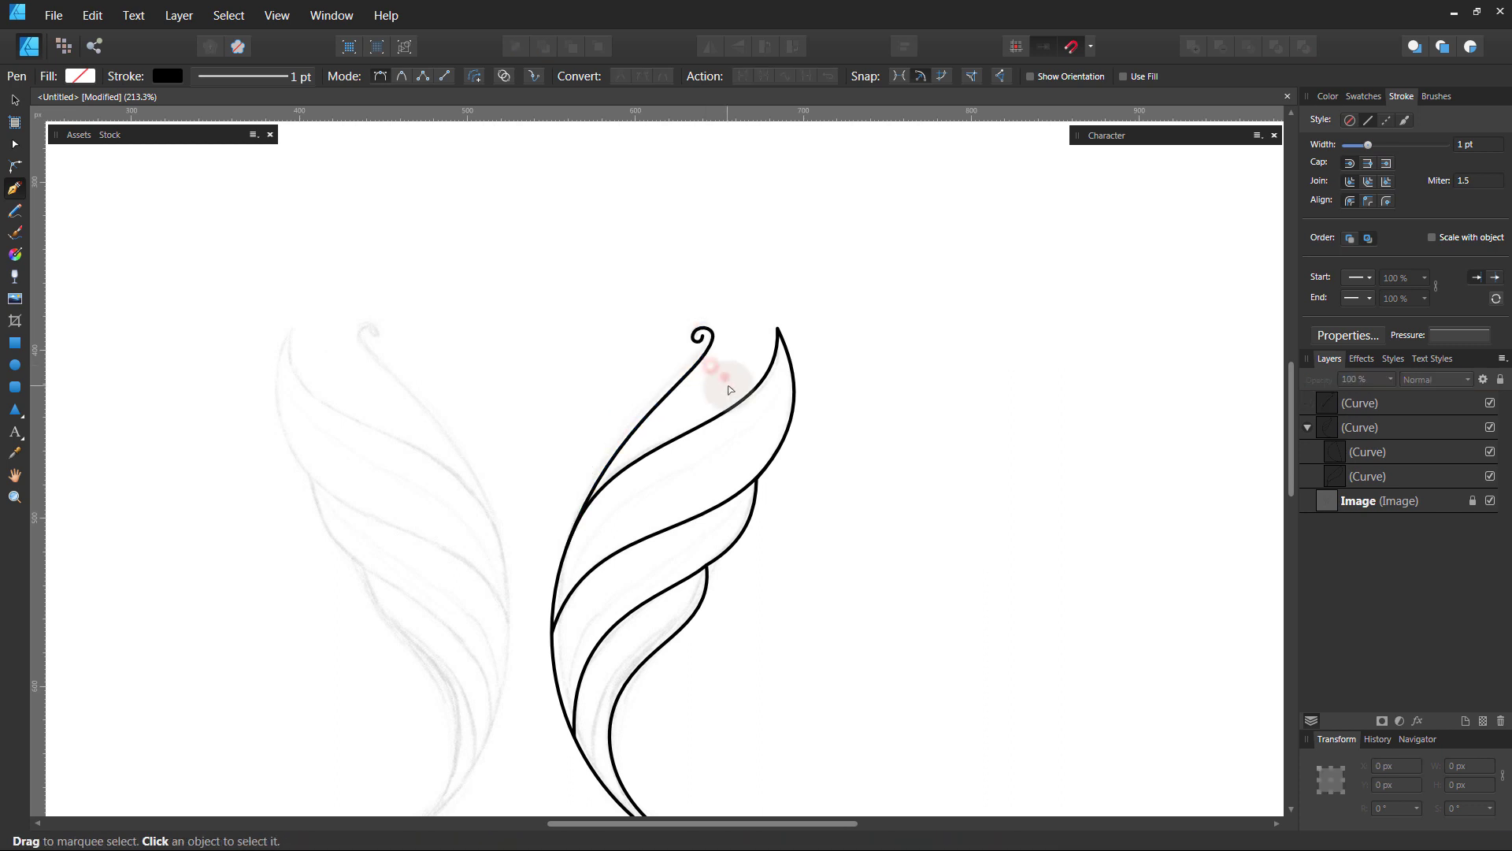
{"action": "scroll", "coordinate": [716, 394], "scroll_direction": "up", "scroll_amount": 1}
{"action": "scroll", "coordinate": [716, 394], "scroll_direction": "up", "scroll_amount": 2}
Taper the curl's stroke with the pressure profile and make its 1.3 pt width scale with the object
{"action": "key", "text": "v"}
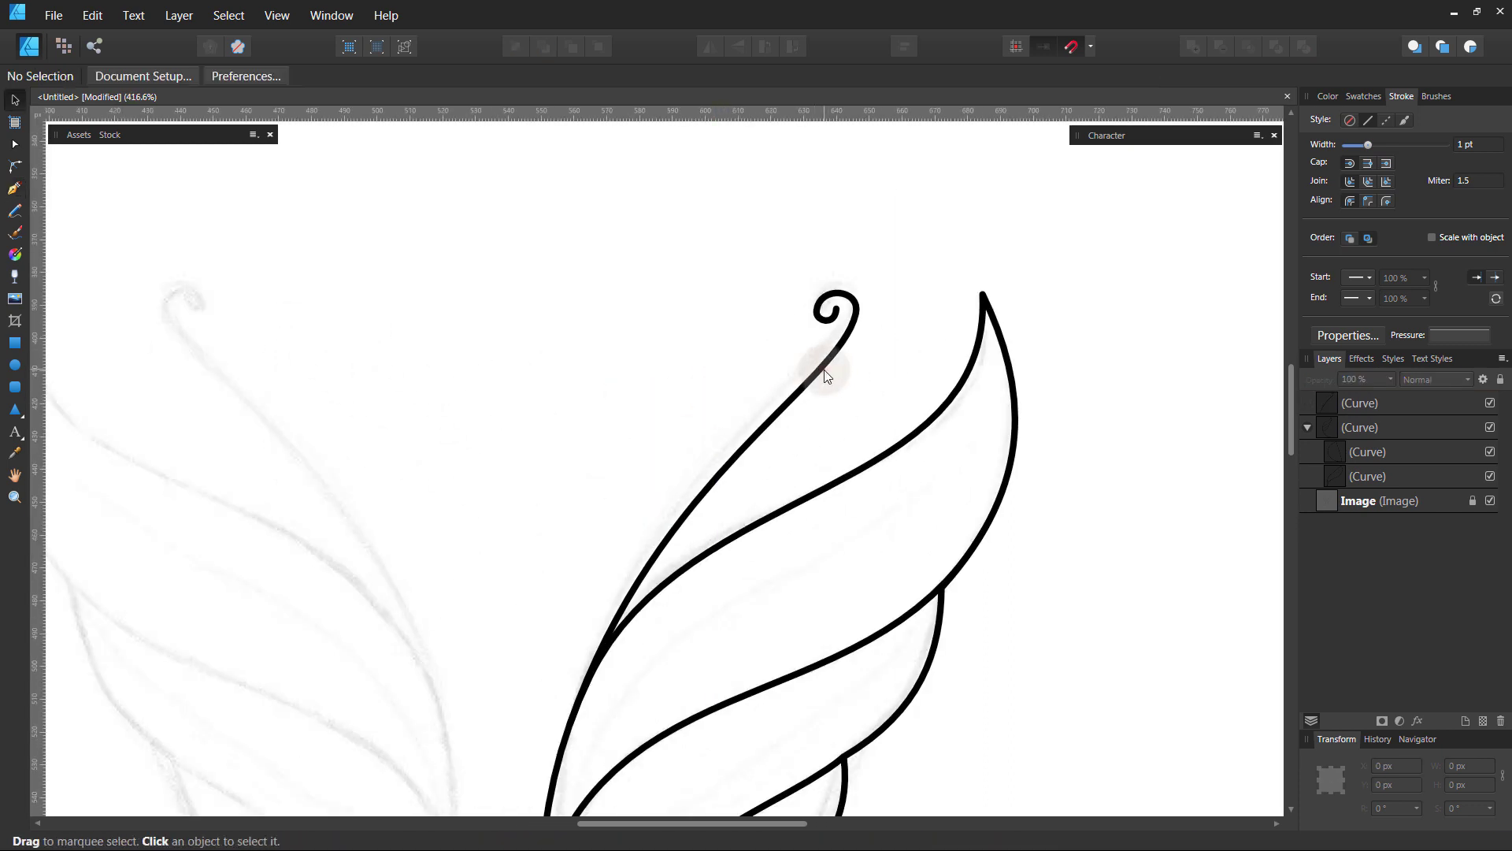
{"action": "left_click", "coordinate": [826, 369]}
{"action": "left_click", "coordinate": [1446, 342]}
{"action": "left_click_drag", "start_coordinate": [1480, 356], "coordinate": [1478, 410]}
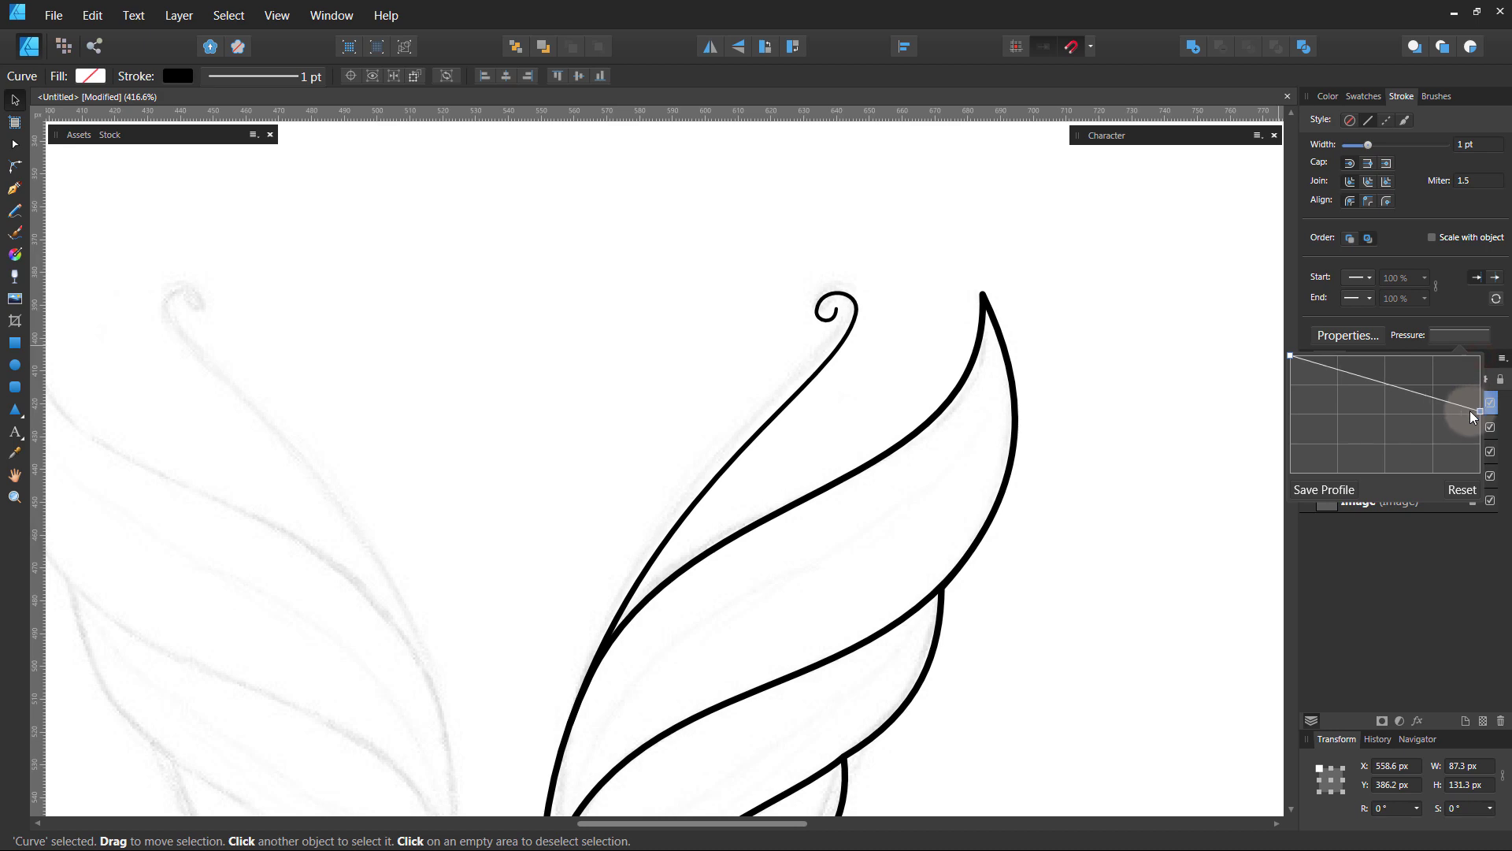
{"action": "left_click", "coordinate": [1432, 237]}
{"action": "scroll", "coordinate": [1481, 146], "scroll_direction": "up", "scroll_amount": 1}
{"action": "scroll", "coordinate": [1483, 153], "scroll_direction": "down", "scroll_amount": 7}
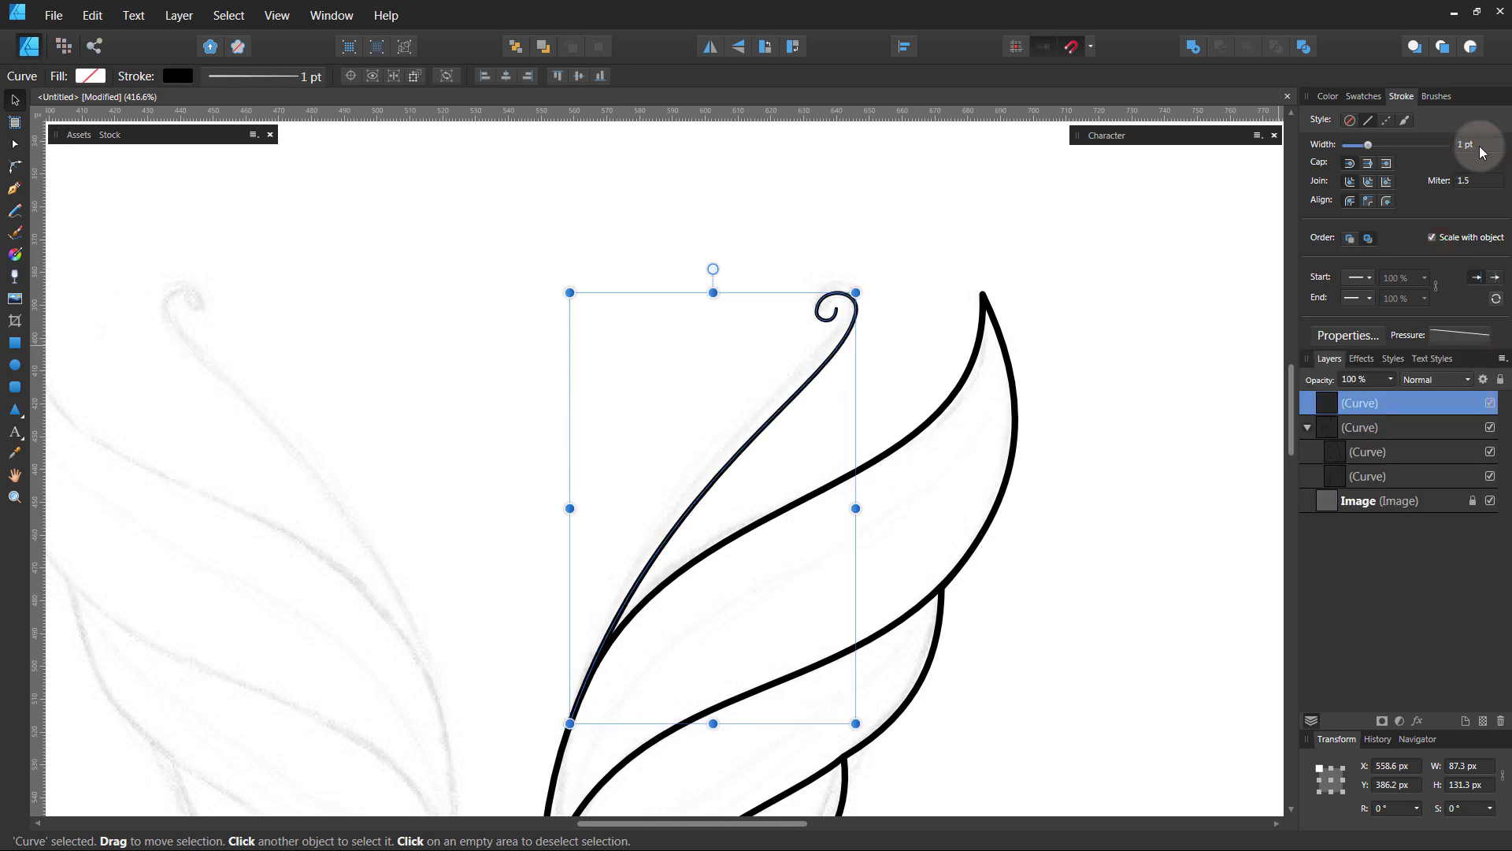
{"action": "left_click", "coordinate": [720, 363]}
{"action": "scroll", "coordinate": [720, 362], "scroll_direction": "down", "scroll_amount": 4}
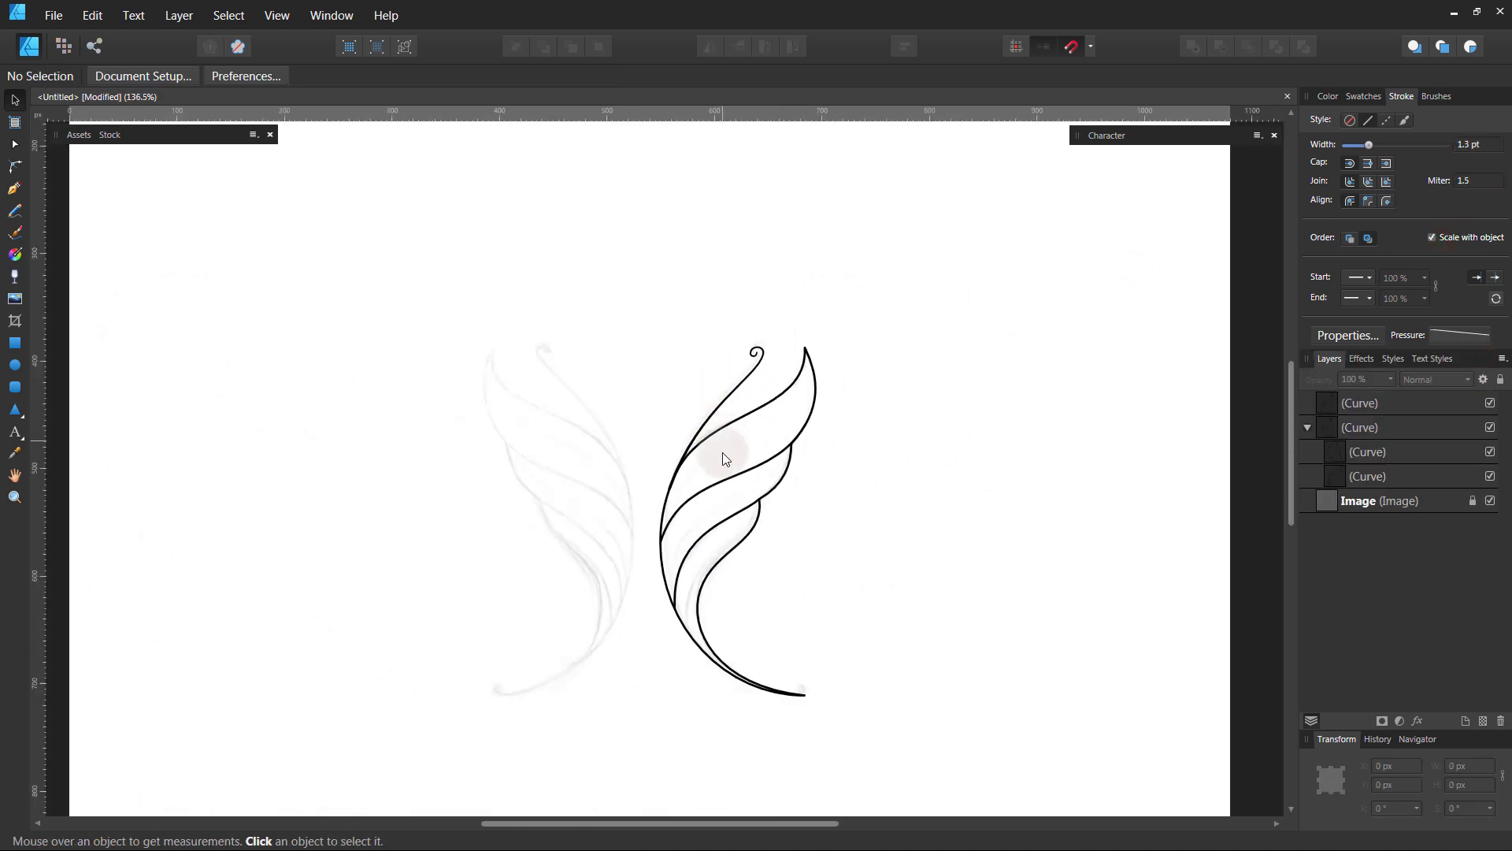
Group the two right-wing curves in the Layers panel
{"action": "scroll", "coordinate": [722, 453], "scroll_direction": "up", "scroll_amount": 1}
{"action": "left_click", "coordinate": [1307, 427]}
{"action": "left_click", "coordinate": [1355, 408]}
{"action": "left_click", "coordinate": [1363, 426], "text": "shift"}
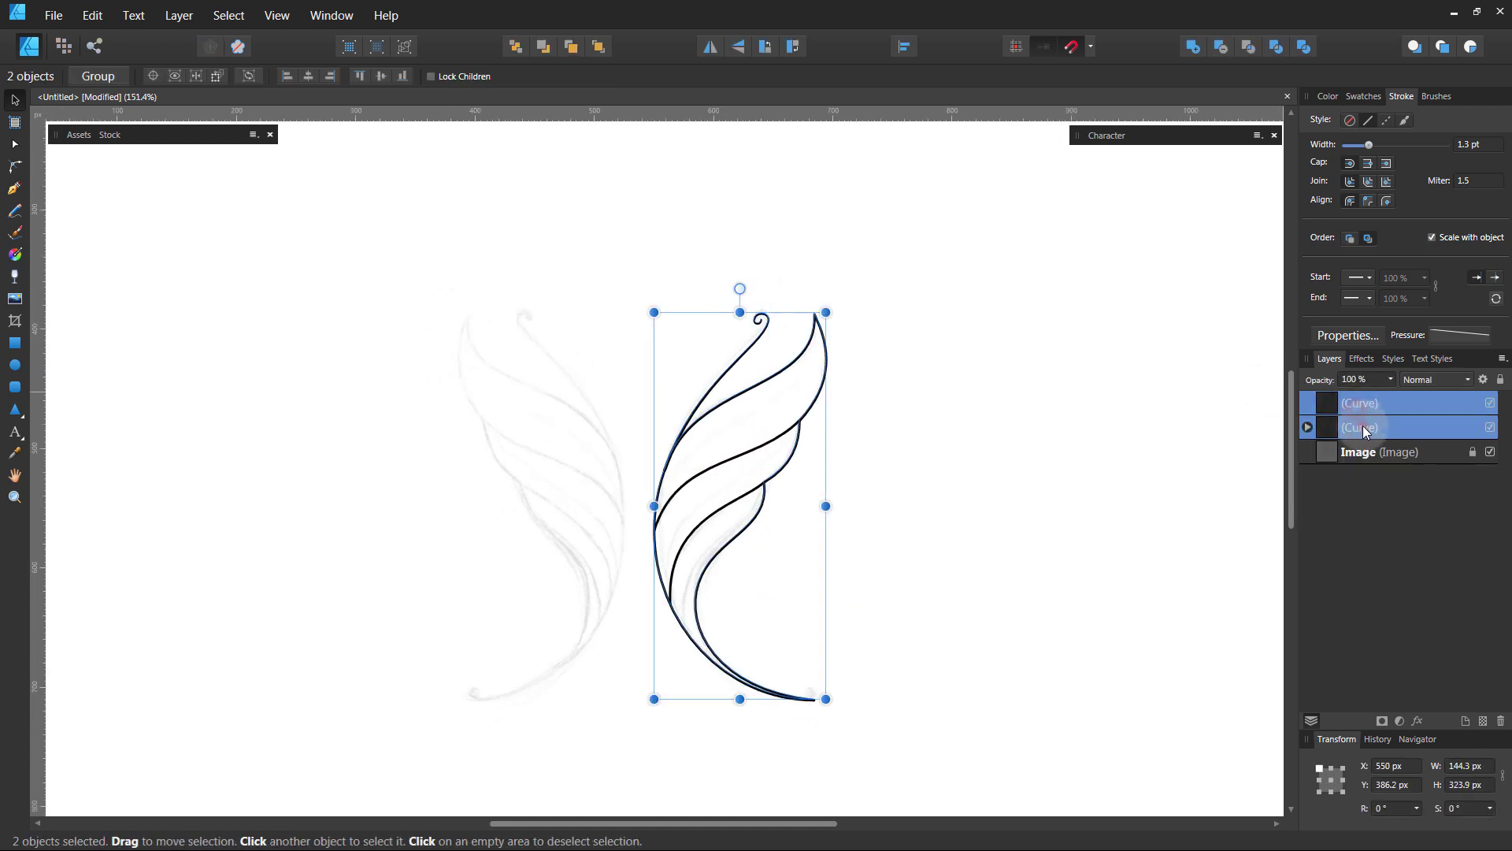
{"action": "right_click", "coordinate": [1364, 424]}
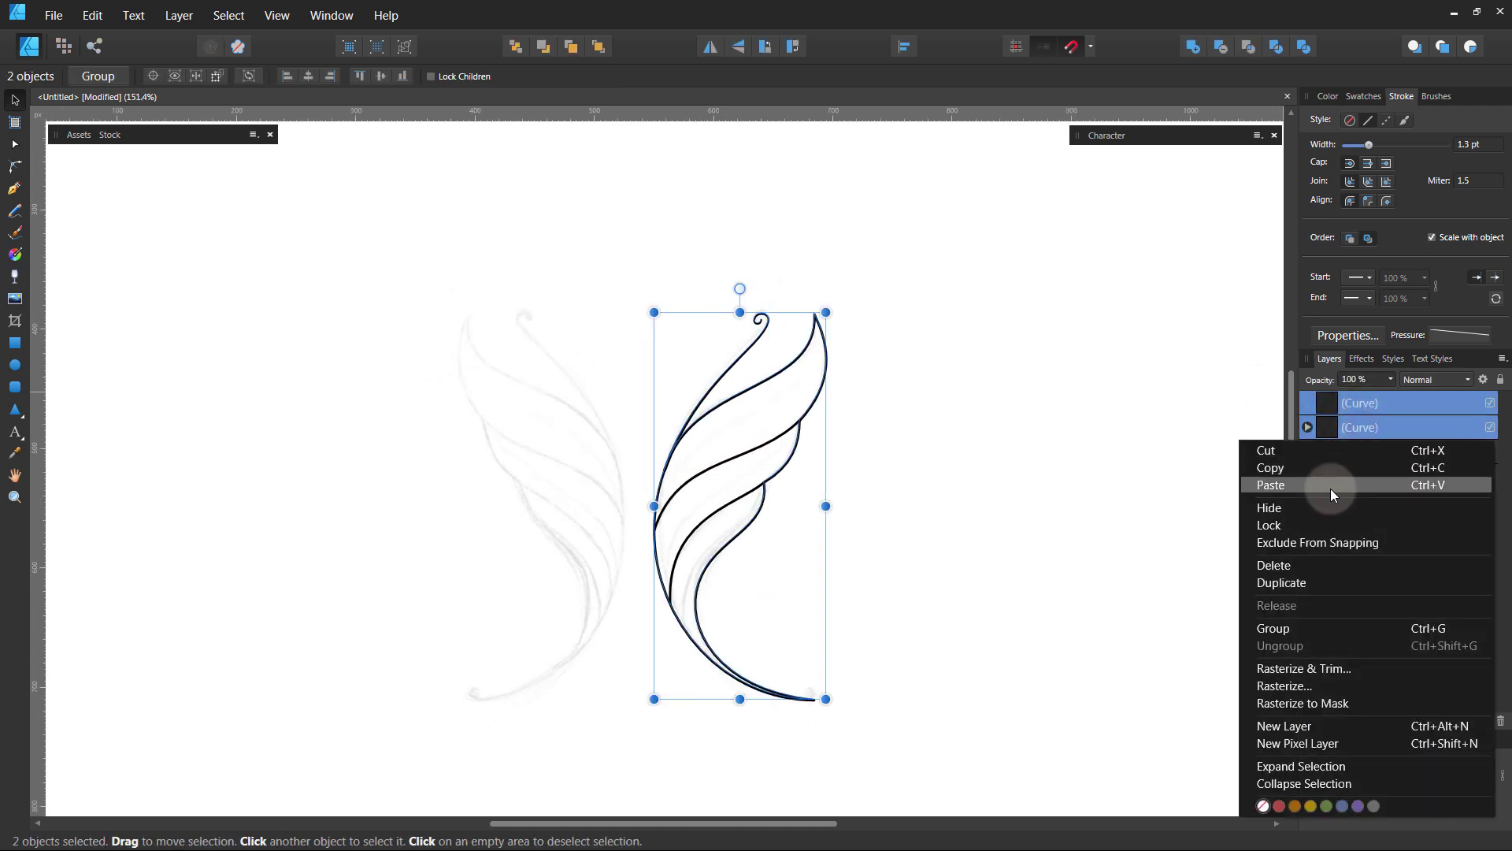
{"action": "left_click", "coordinate": [1311, 628]}
Duplicate the wing group, flip the copy horizontally, and move it to the left side
{"action": "right_click", "coordinate": [1397, 395]}
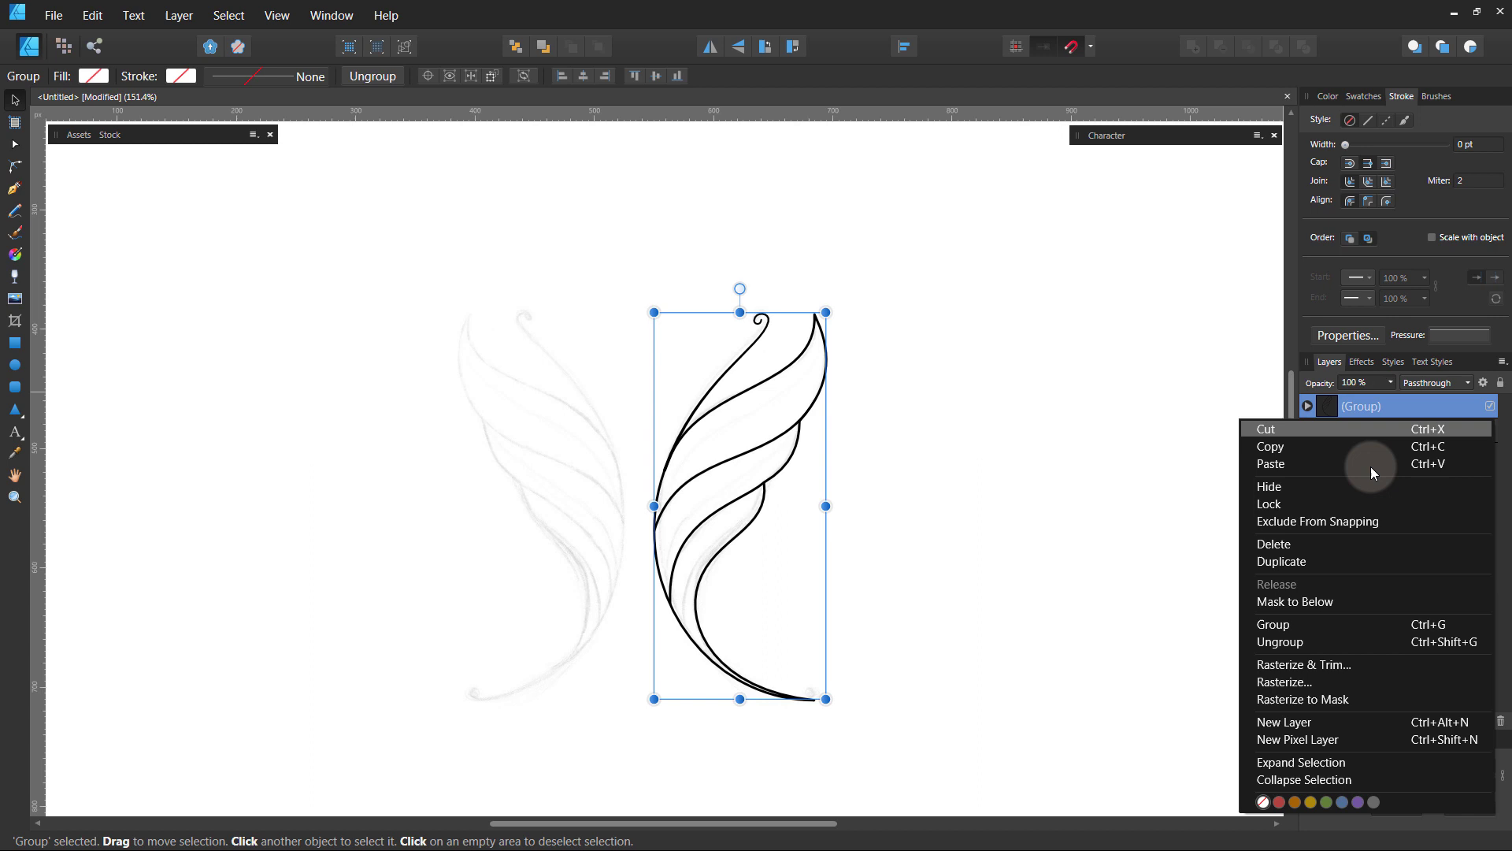
{"action": "left_click", "coordinate": [1339, 561]}
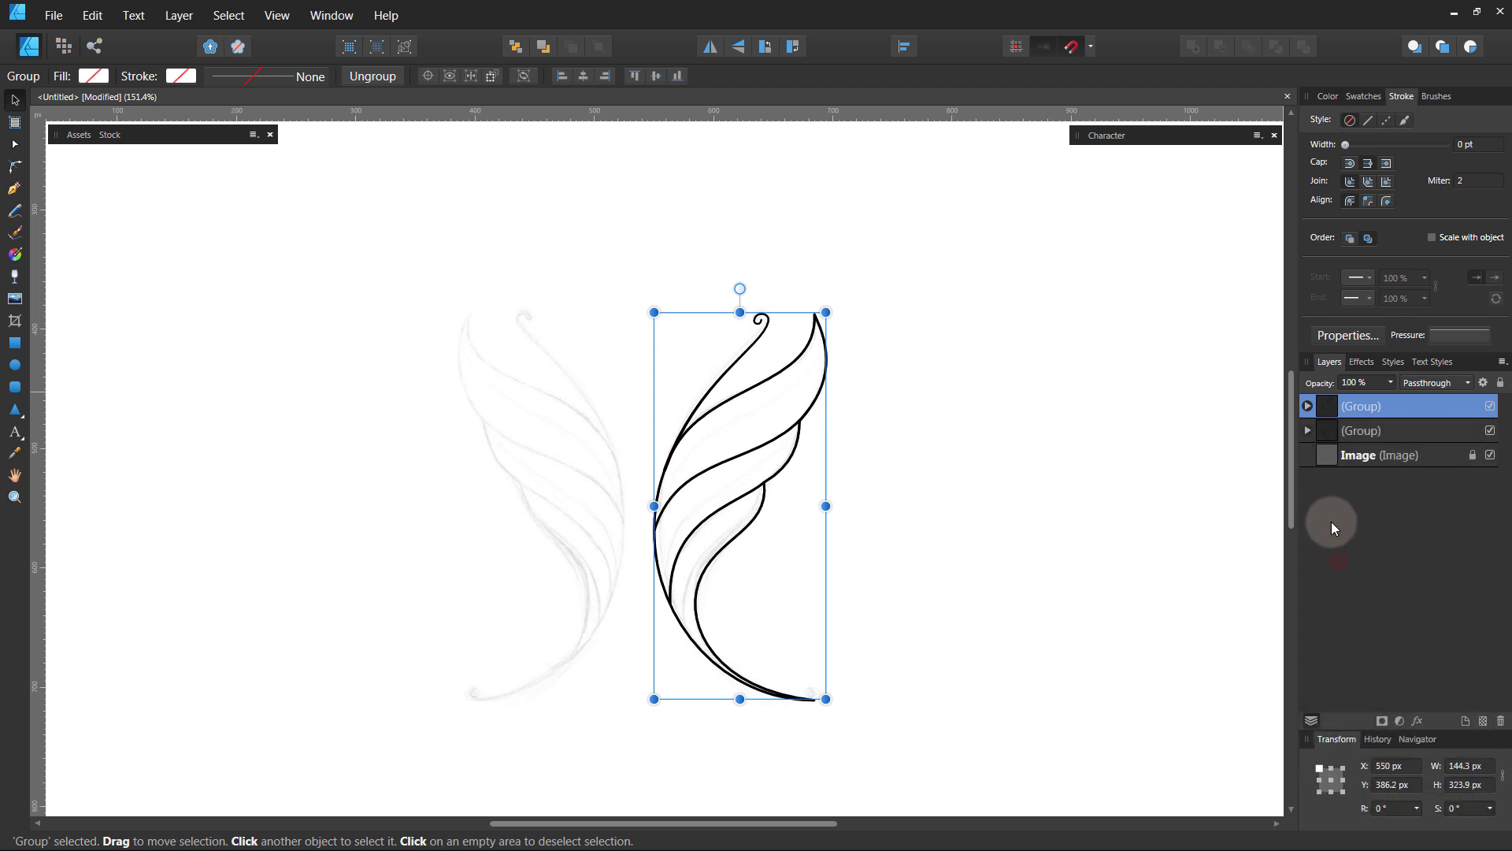
{"action": "left_click", "coordinate": [712, 52]}
{"action": "left_click_drag", "start_coordinate": [814, 480], "coordinate": [610, 482]}
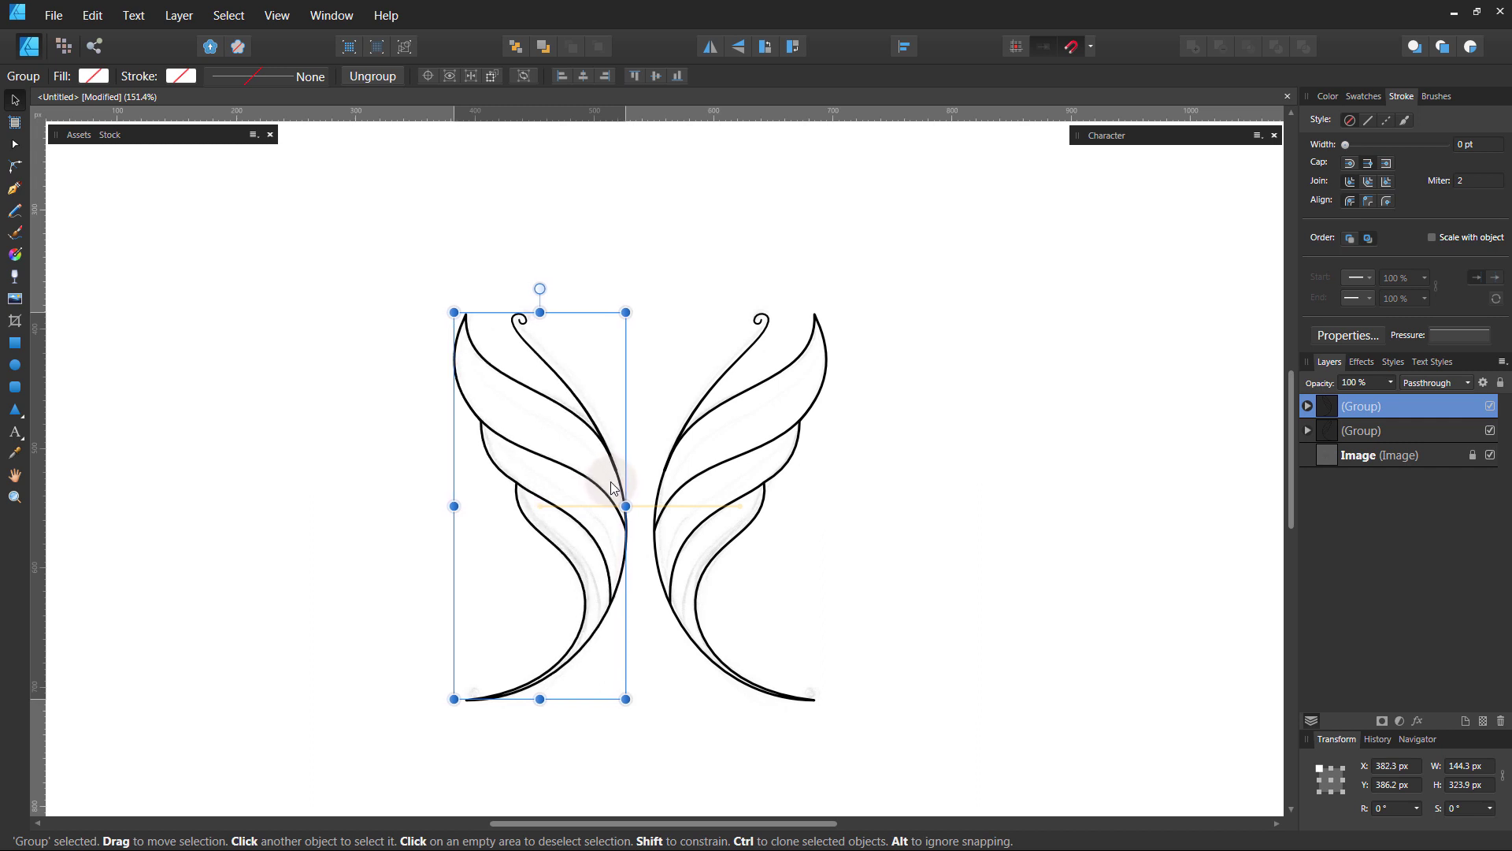
{"action": "left_click", "coordinate": [969, 532]}
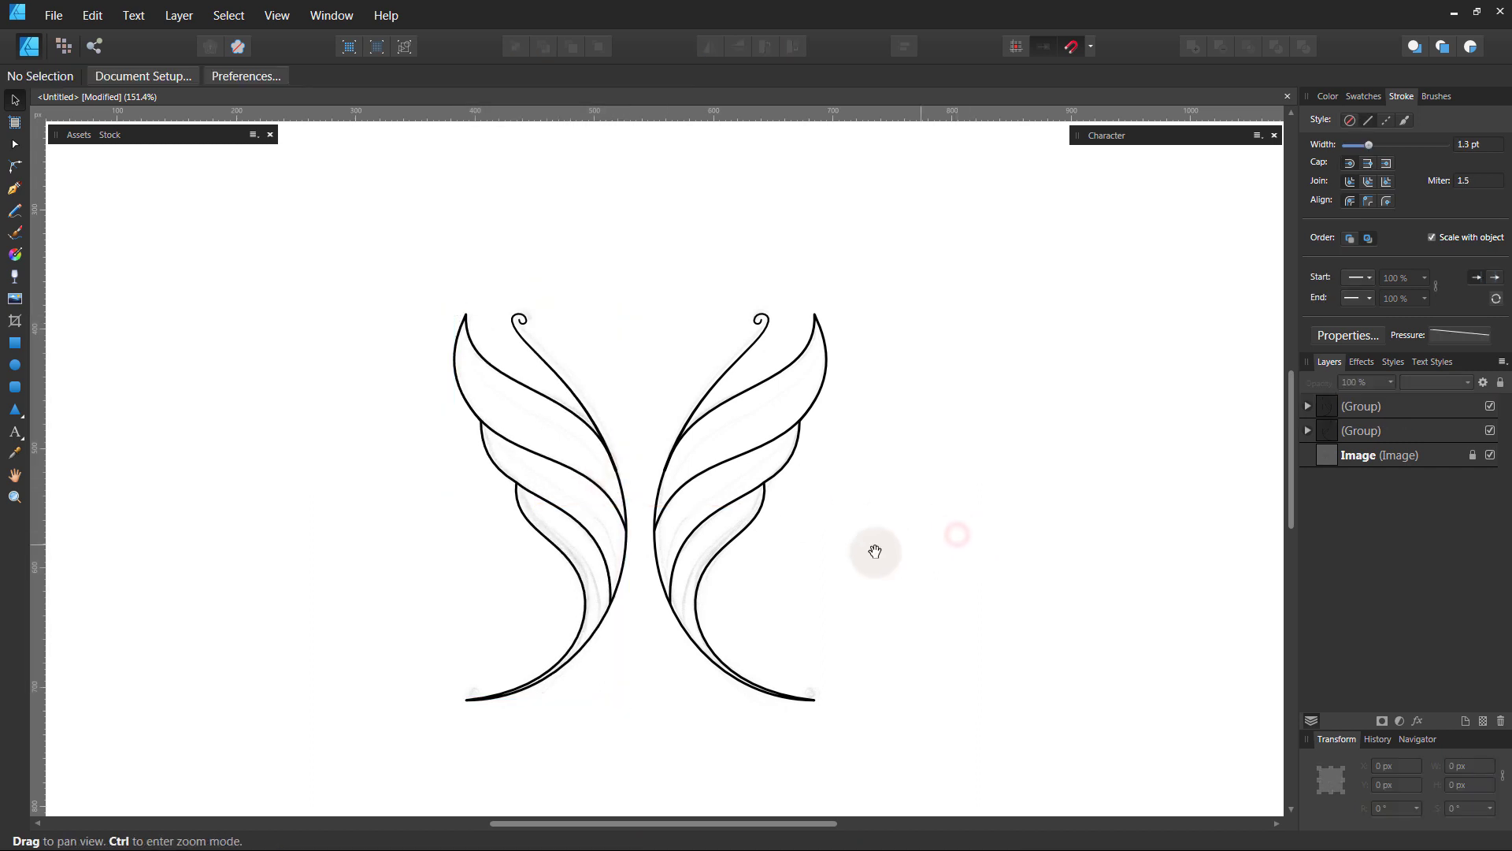
Nudge the left wing group two steps right toward the right wing
{"action": "left_click_drag", "start_coordinate": [875, 547], "coordinate": [882, 552]}
{"action": "left_click", "coordinate": [627, 517]}
{"action": "key", "text": "Right"}
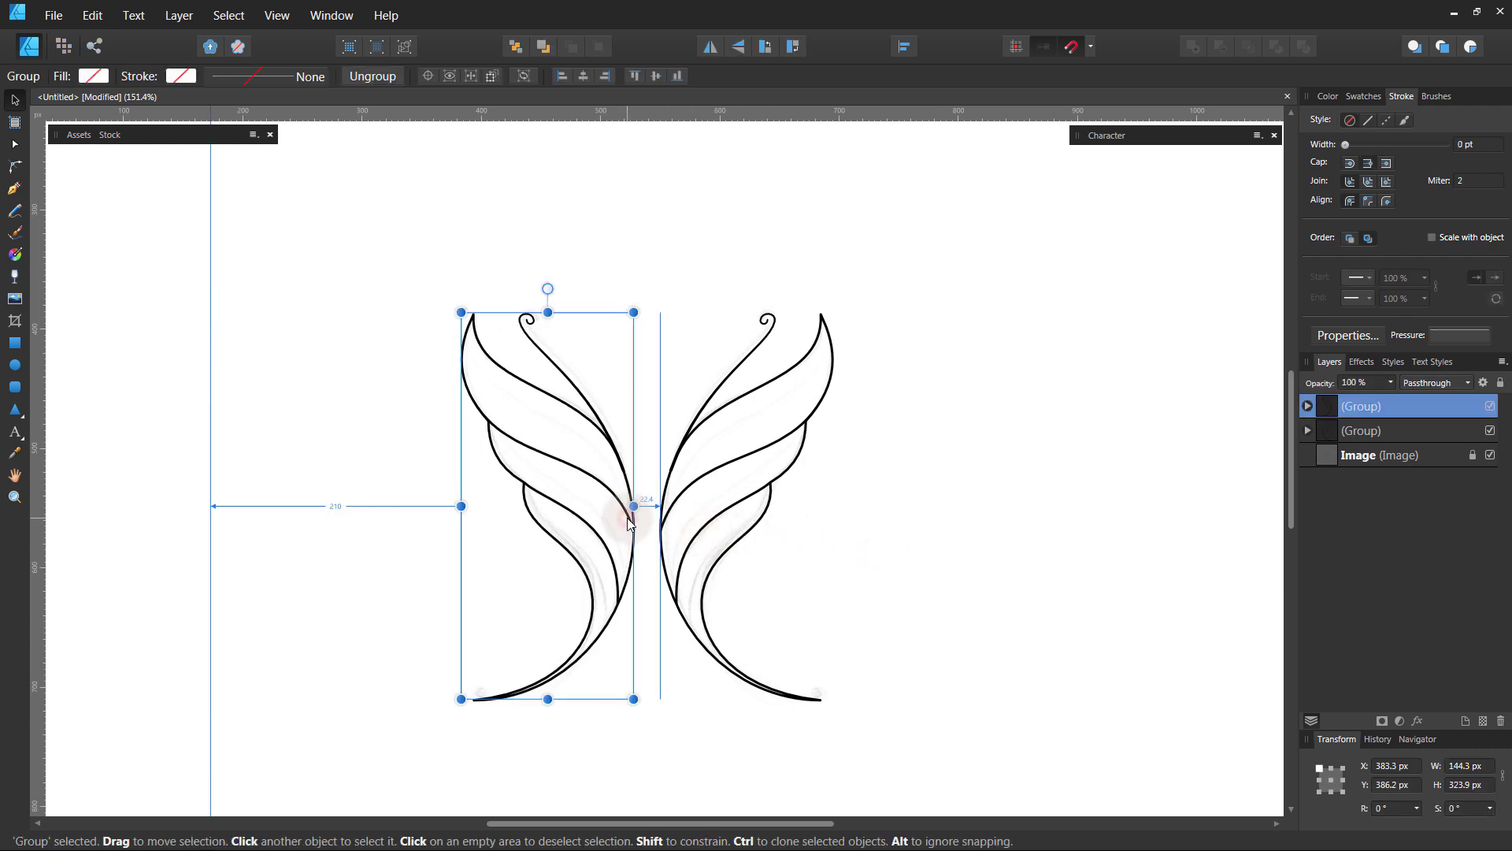
{"action": "key", "text": "Right"}
{"action": "key", "text": "Right"}
{"action": "key", "text": "Right"}
{"action": "key", "text": "Right"}
{"action": "left_click", "coordinate": [935, 523]}
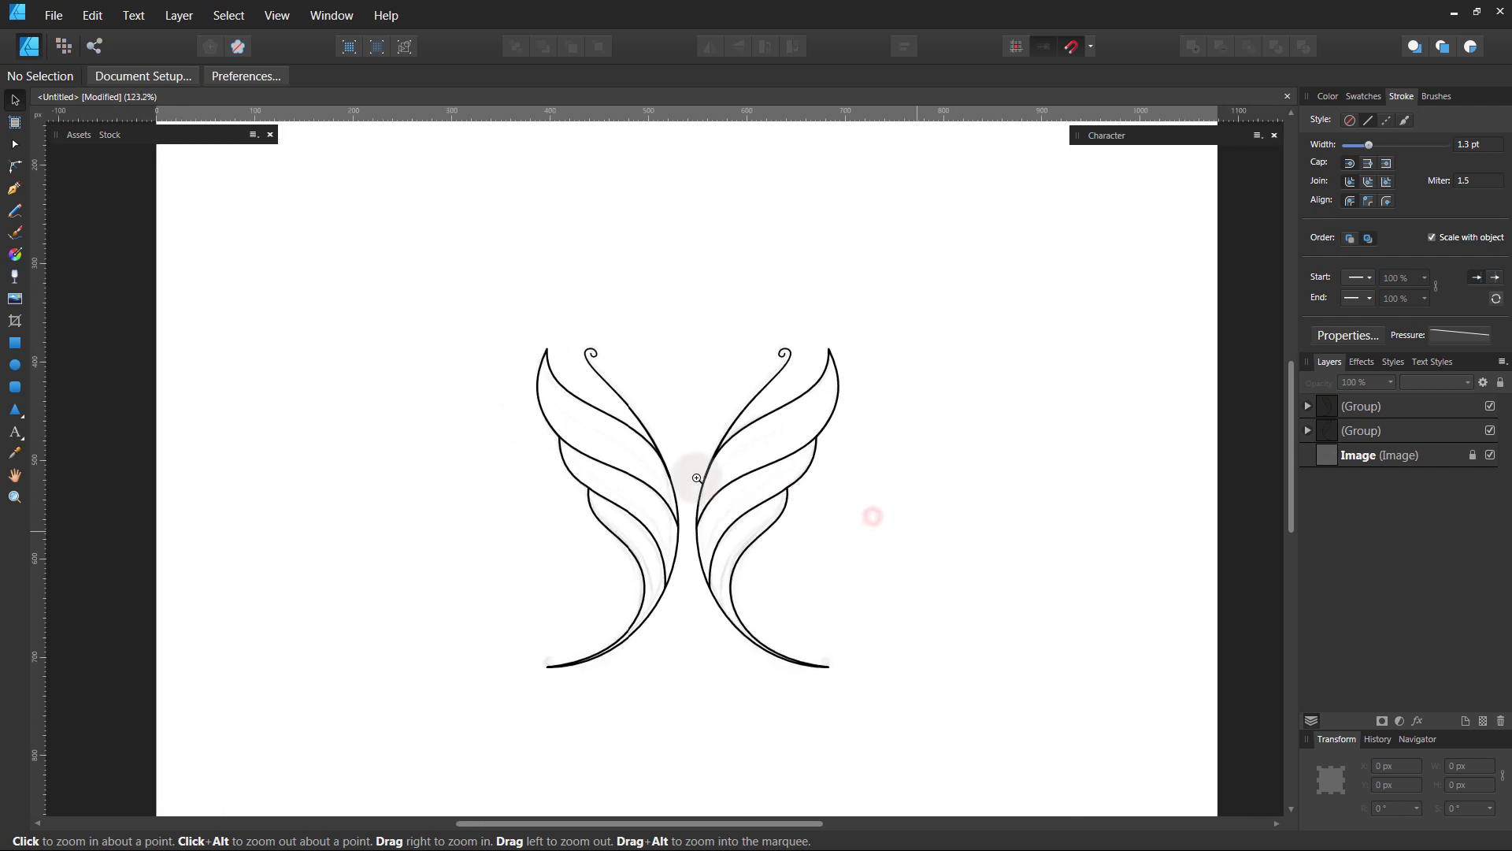
Zoom and reposition the view on both wings, then select the right wing group
{"action": "left_click_drag", "start_coordinate": [871, 515], "coordinate": [389, 446]}
{"action": "left_click_drag", "start_coordinate": [781, 590], "coordinate": [829, 576]}
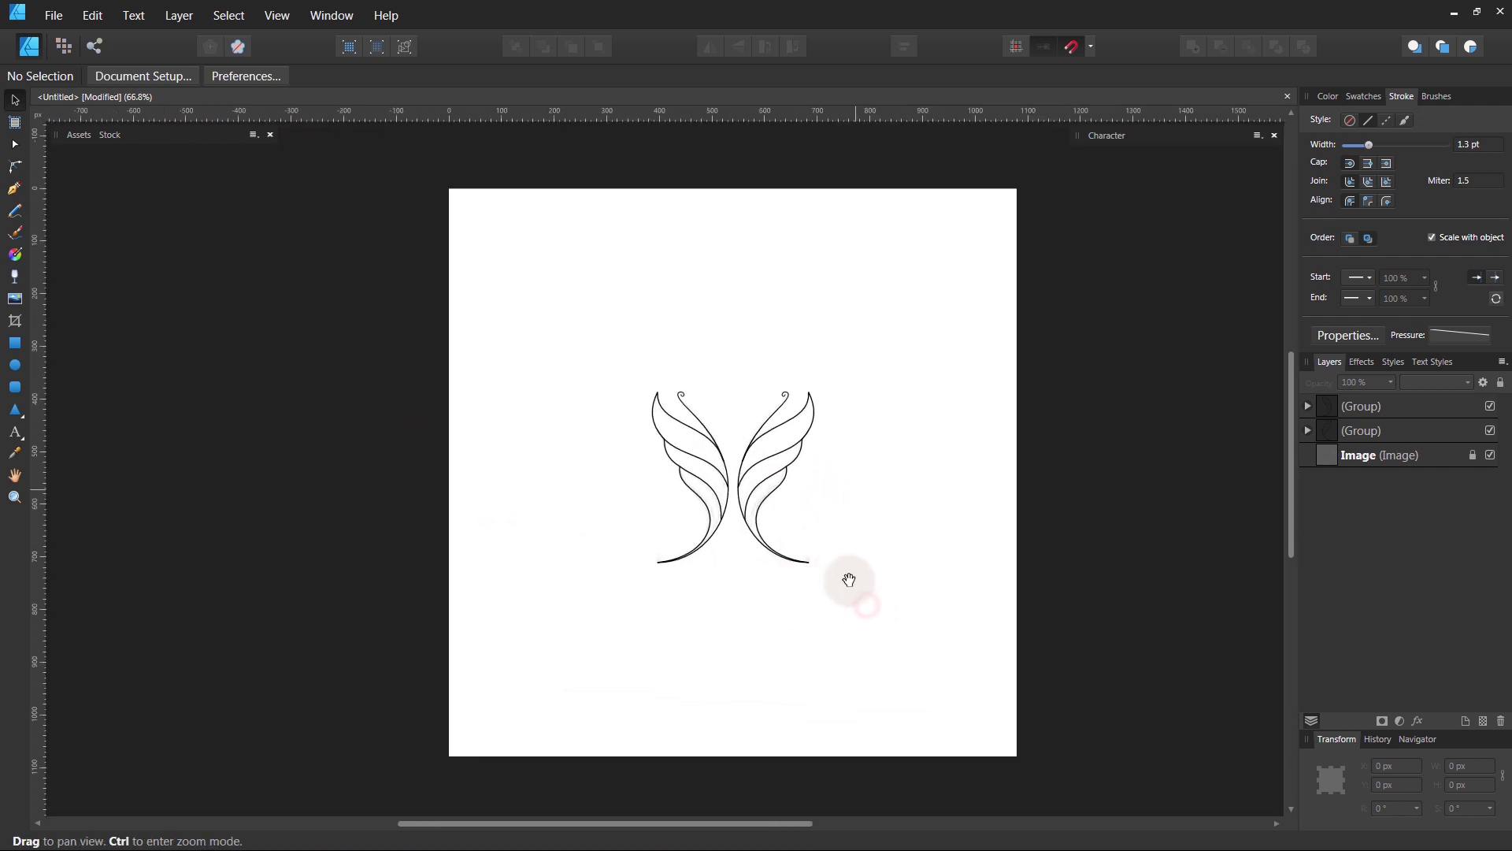
{"action": "key", "text": "z"}
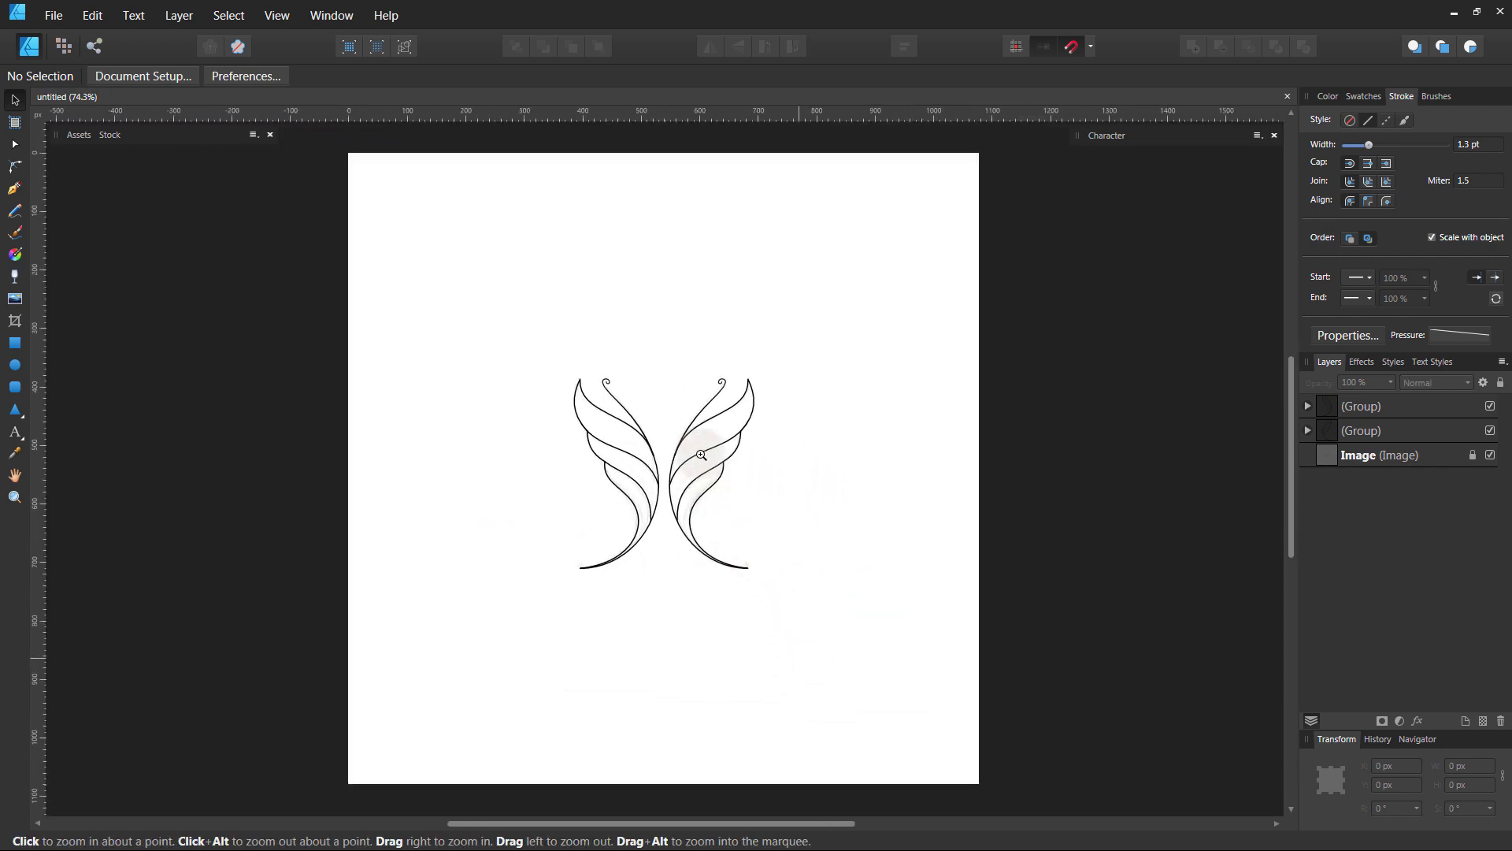
{"action": "mouse_move", "coordinate": [701, 445]}
{"action": "left_mouse_down"}
{"action": "mouse_move", "coordinate": [1116, 544]}
{"action": "mouse_move", "coordinate": [884, 567]}
{"action": "left_mouse_up"}
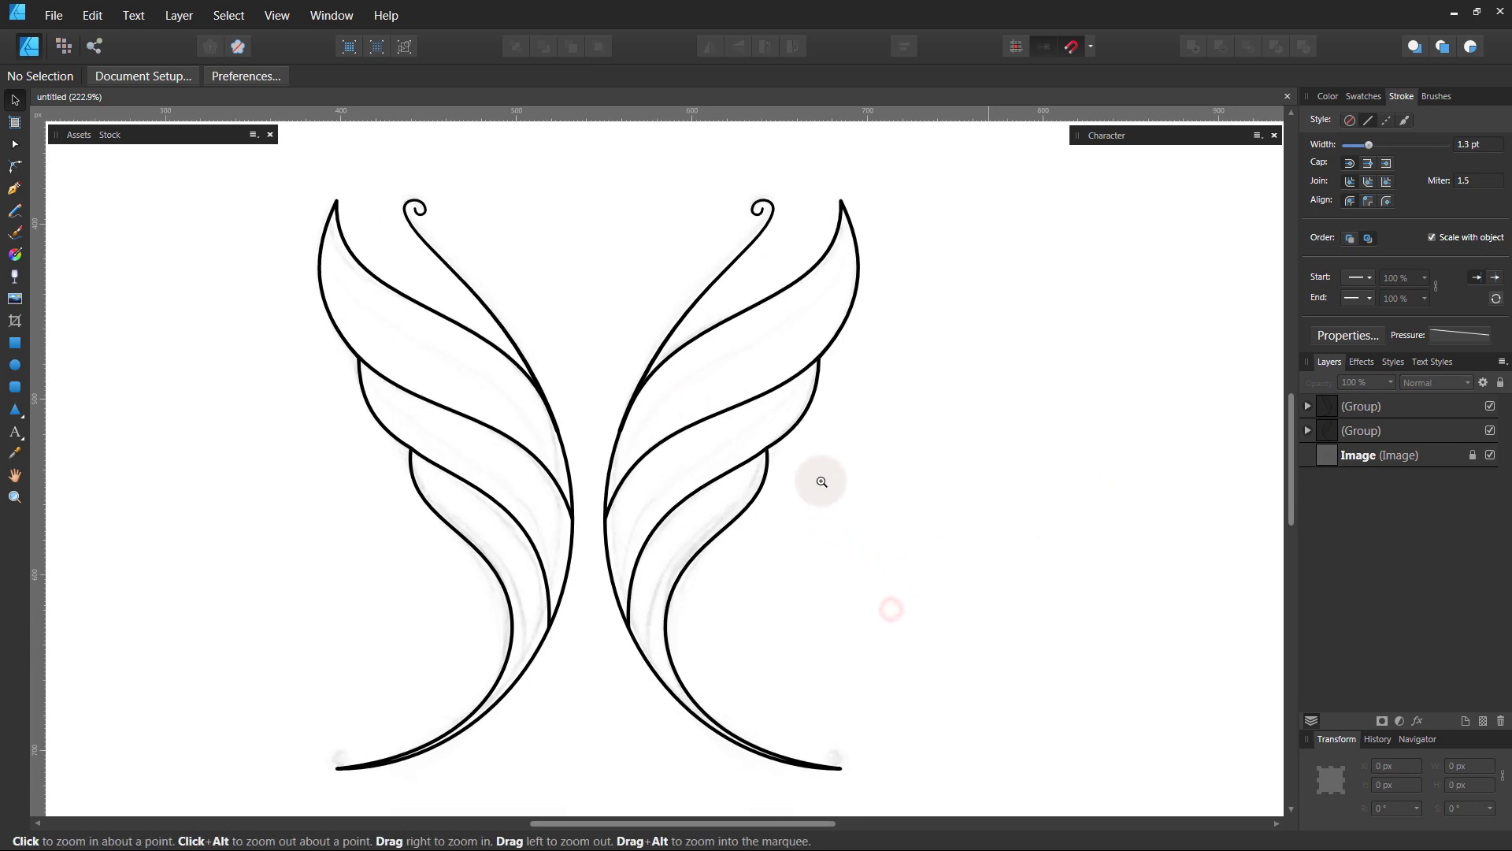
{"action": "left_click_drag", "start_coordinate": [819, 482], "coordinate": [836, 522]}
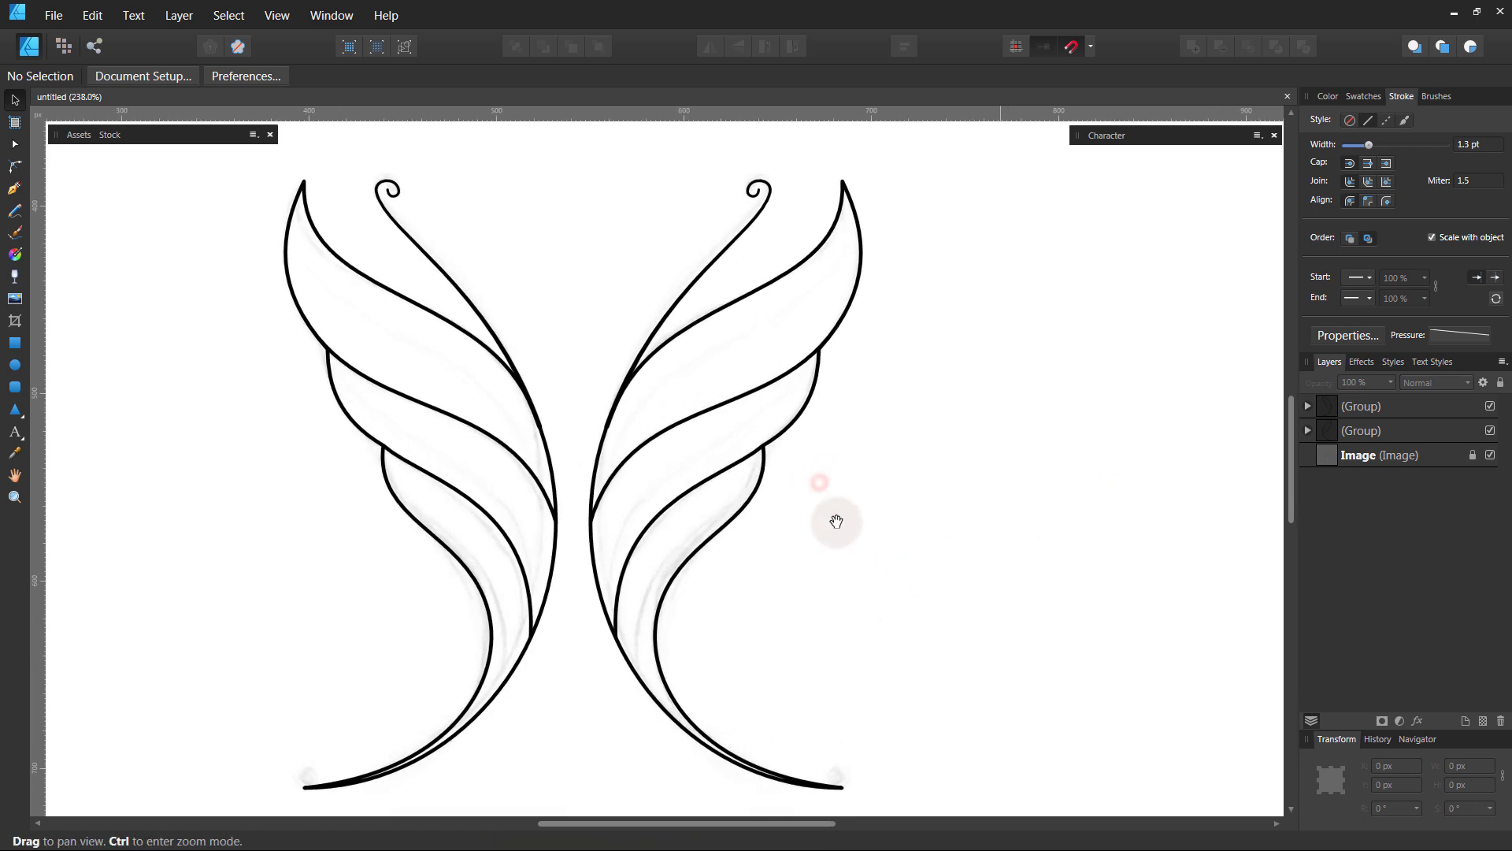
{"action": "left_click", "coordinate": [839, 335]}
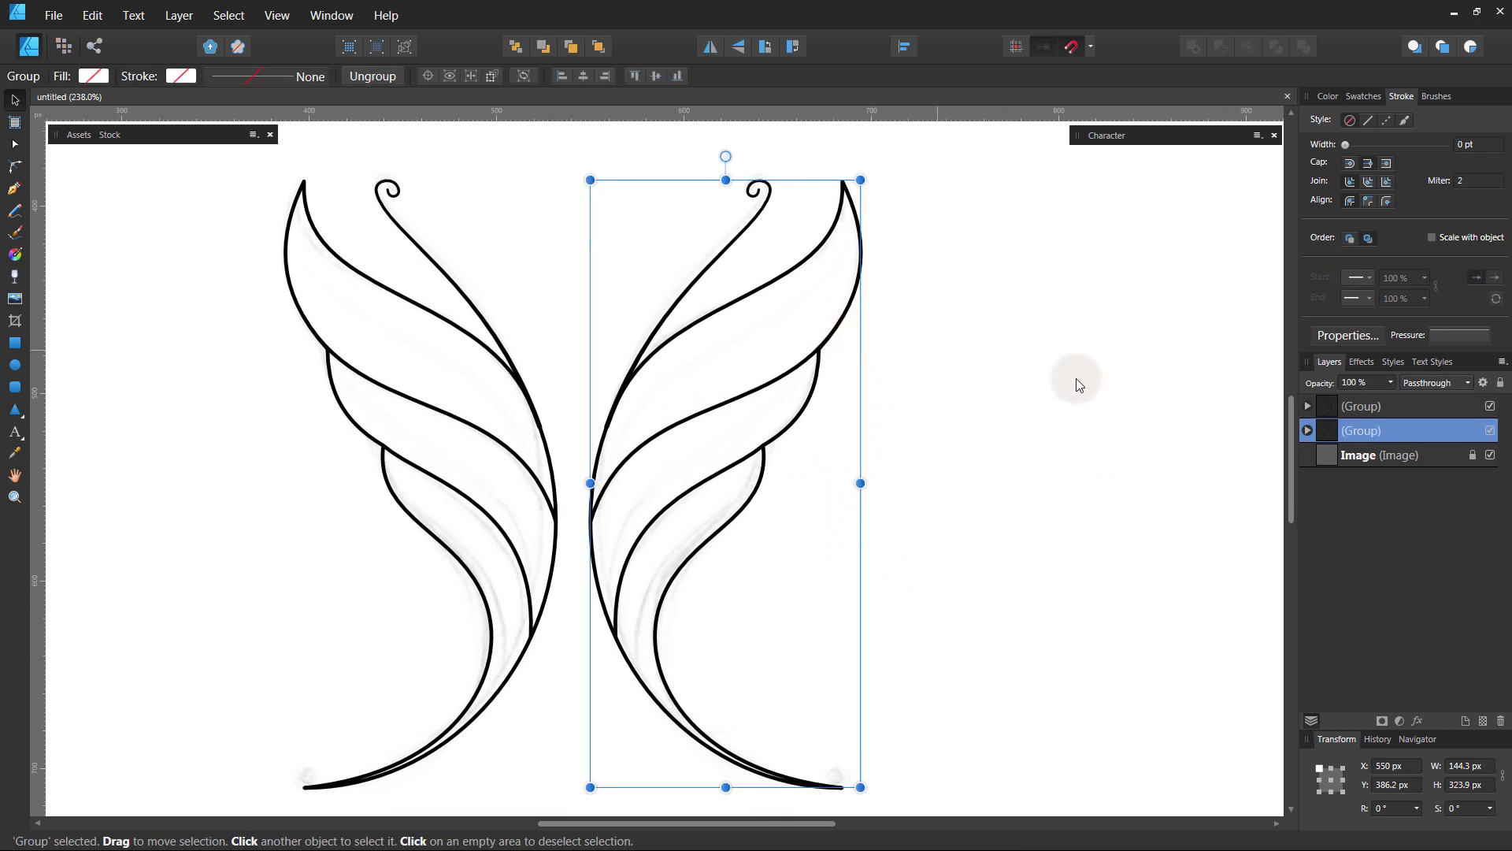
Move the right wing's curled curve to the back of its group with Arrange > Move to Back
{"action": "left_click", "coordinate": [1307, 430]}
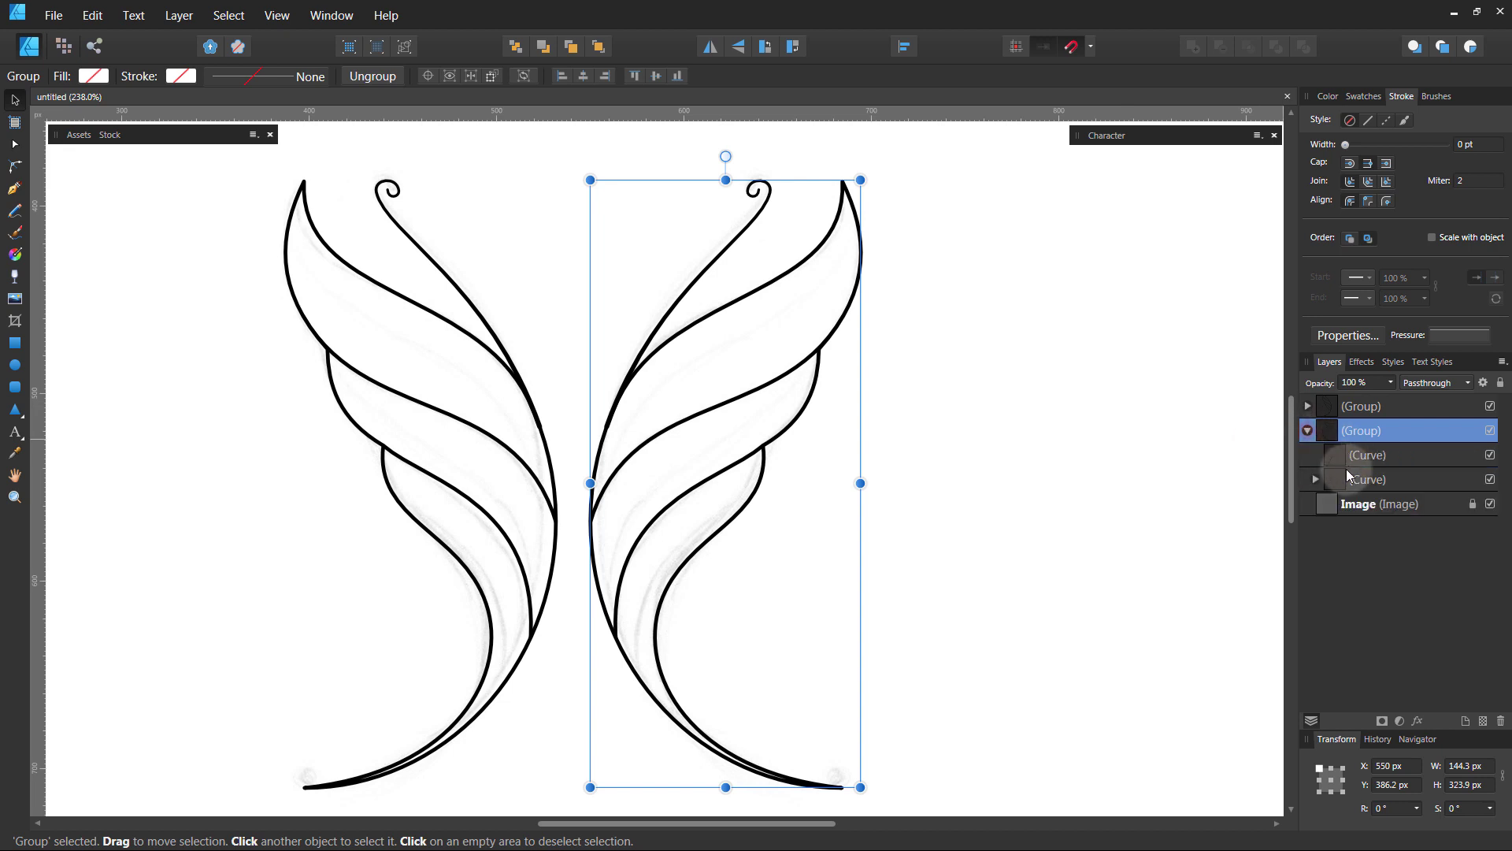
{"action": "left_click", "coordinate": [1316, 480]}
{"action": "left_click", "coordinate": [1406, 458]}
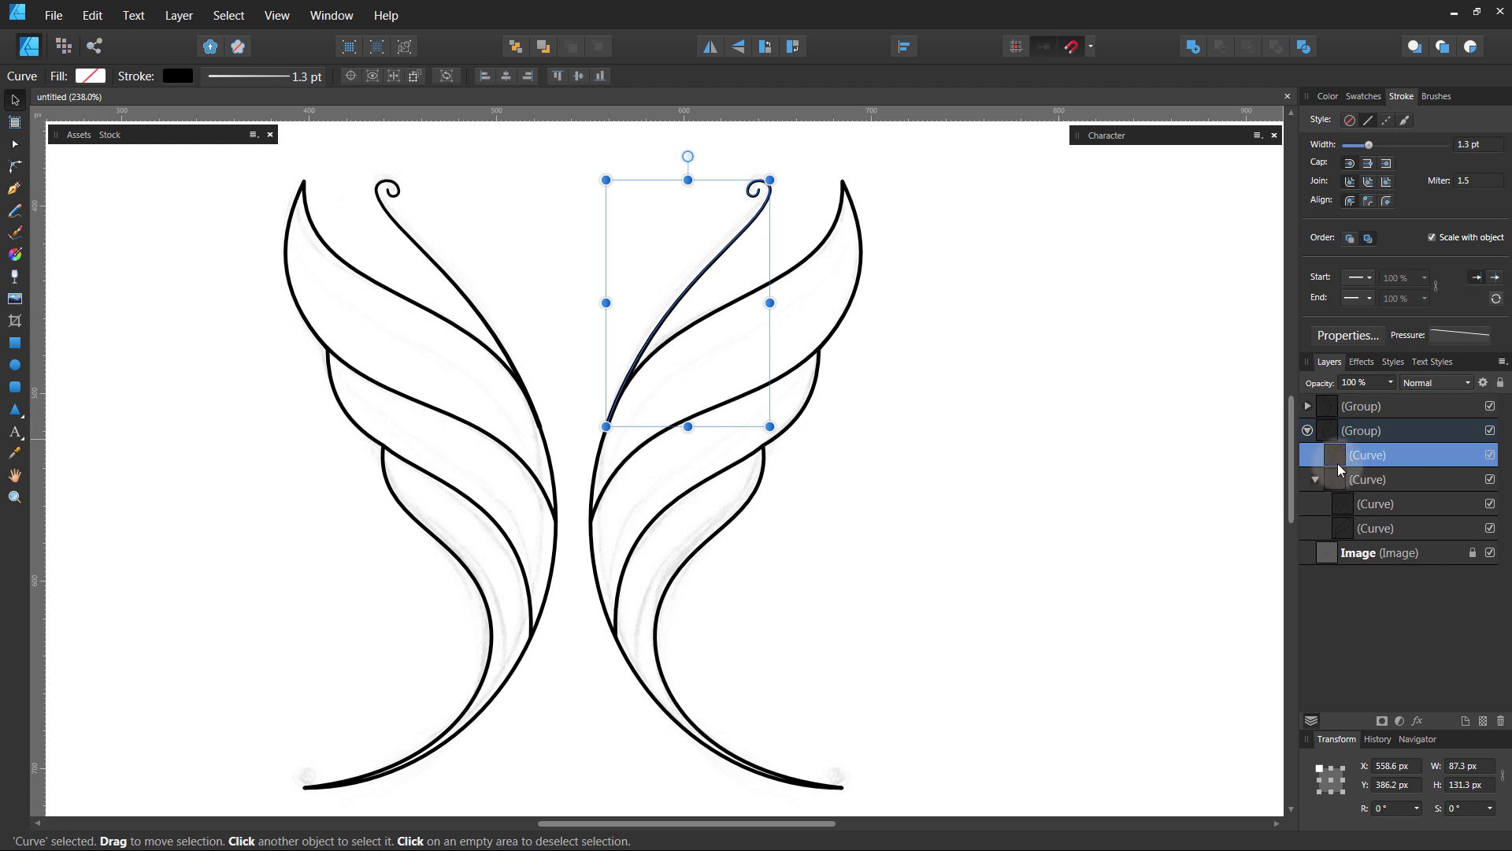
{"action": "right_click", "coordinate": [674, 301]}
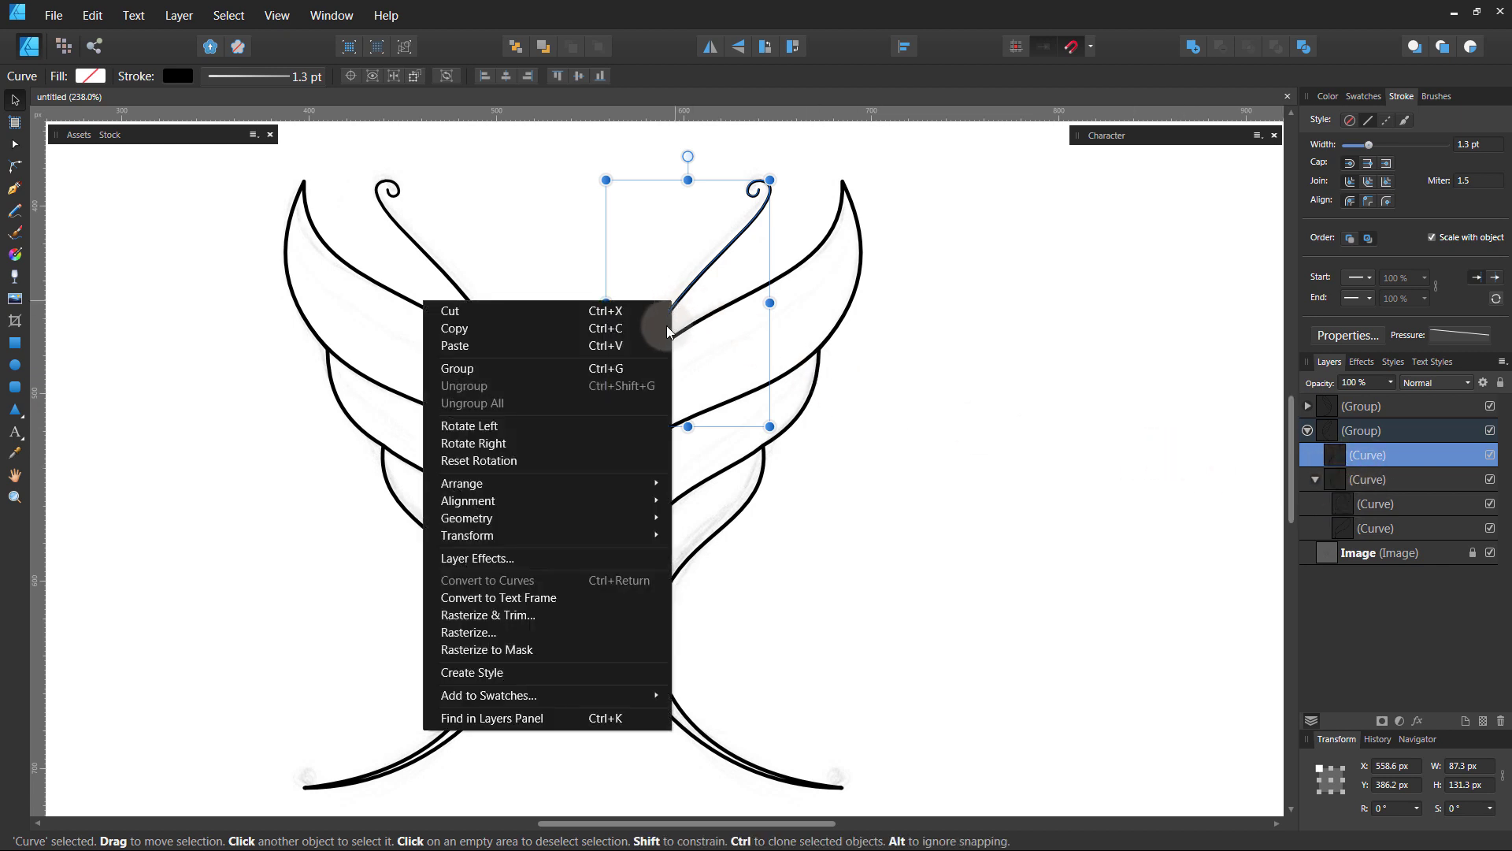
{"action": "mouse_move", "coordinate": [462, 484]}
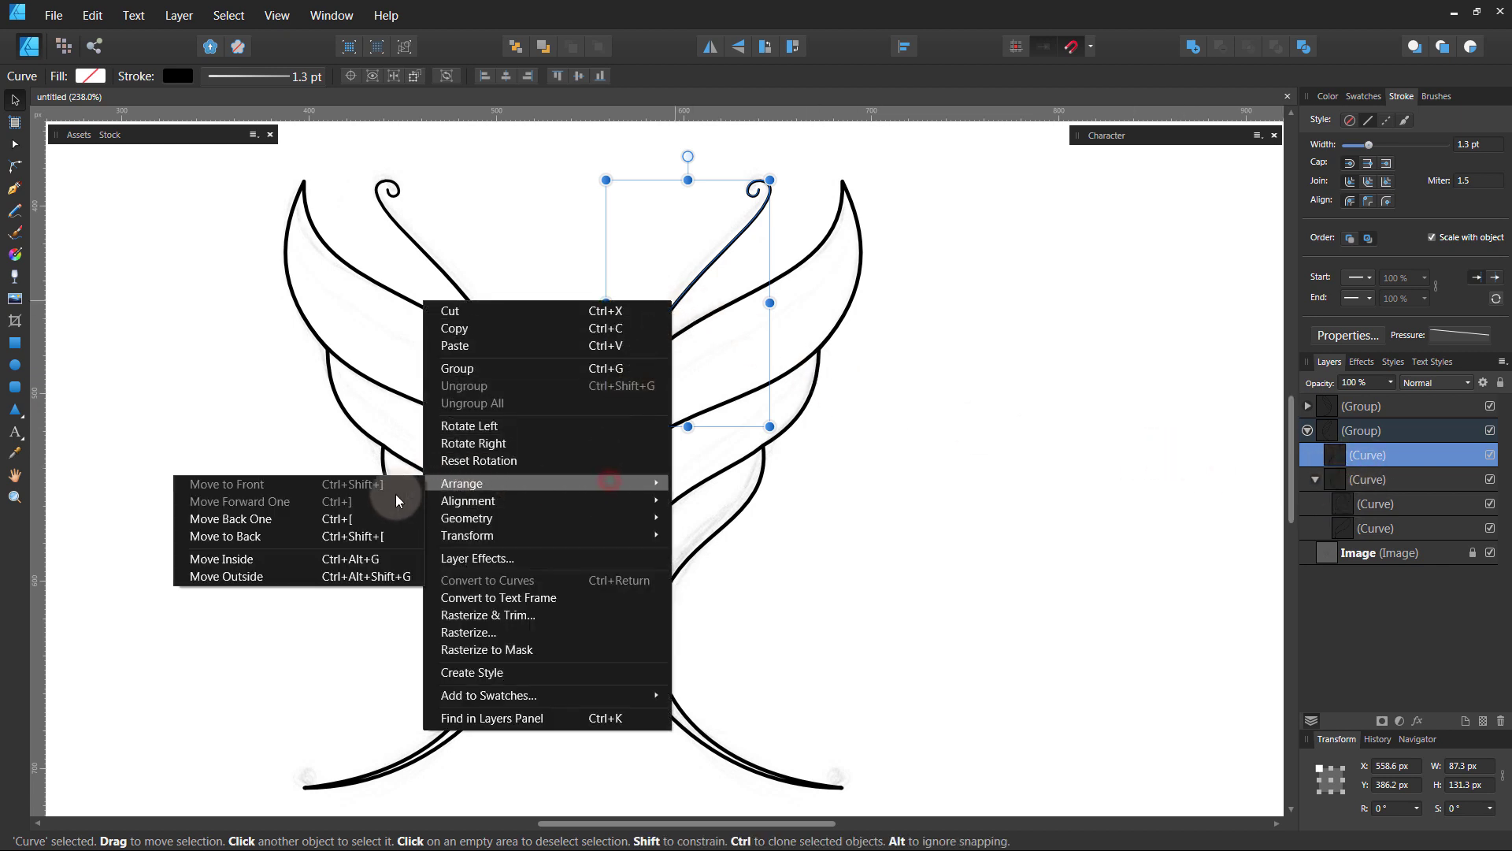
{"action": "left_click", "coordinate": [345, 536]}
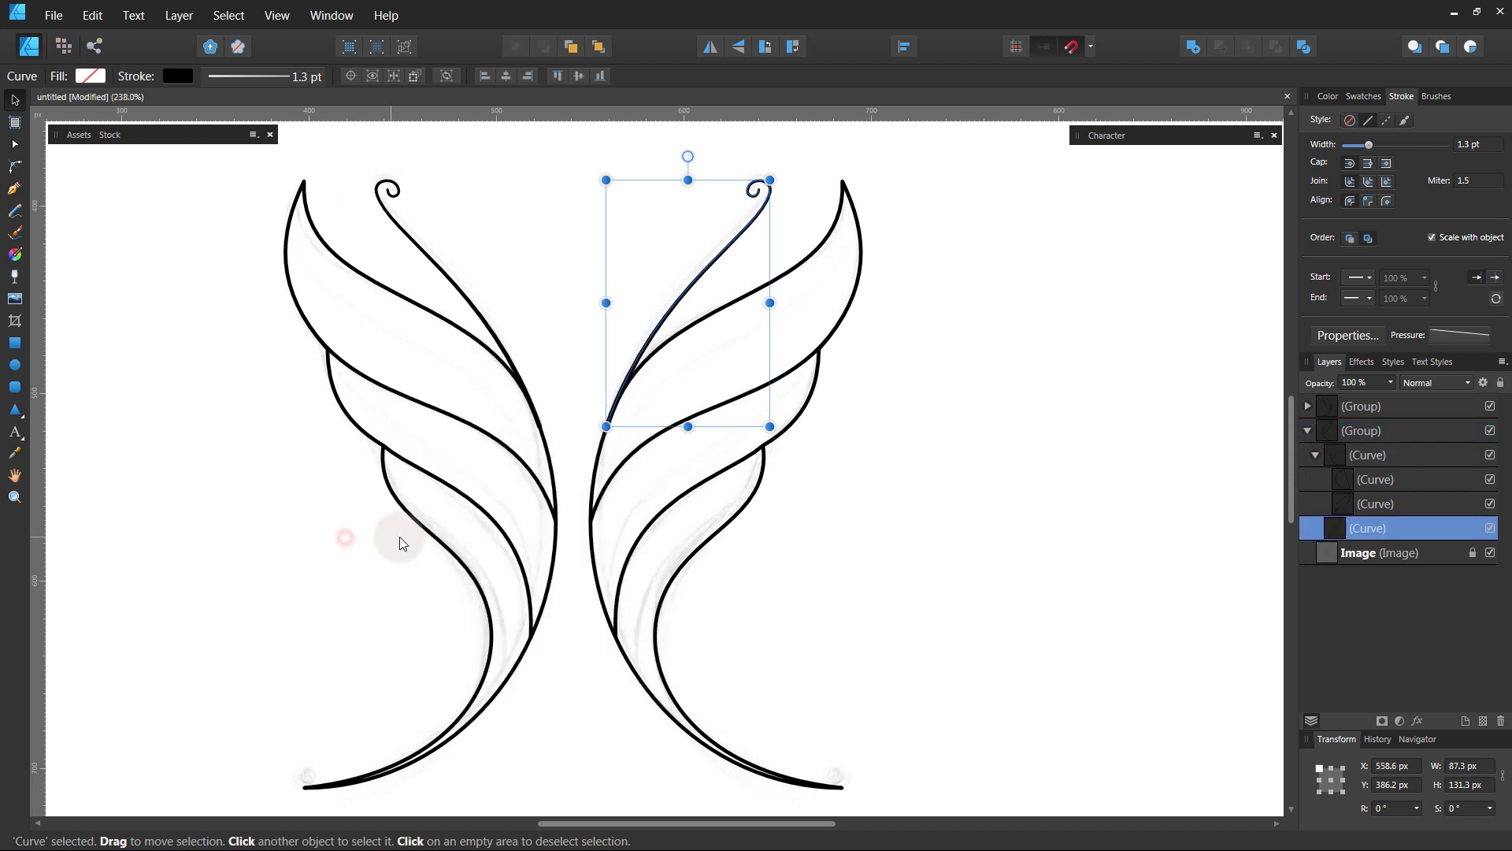
{"action": "left_click", "coordinate": [854, 465]}
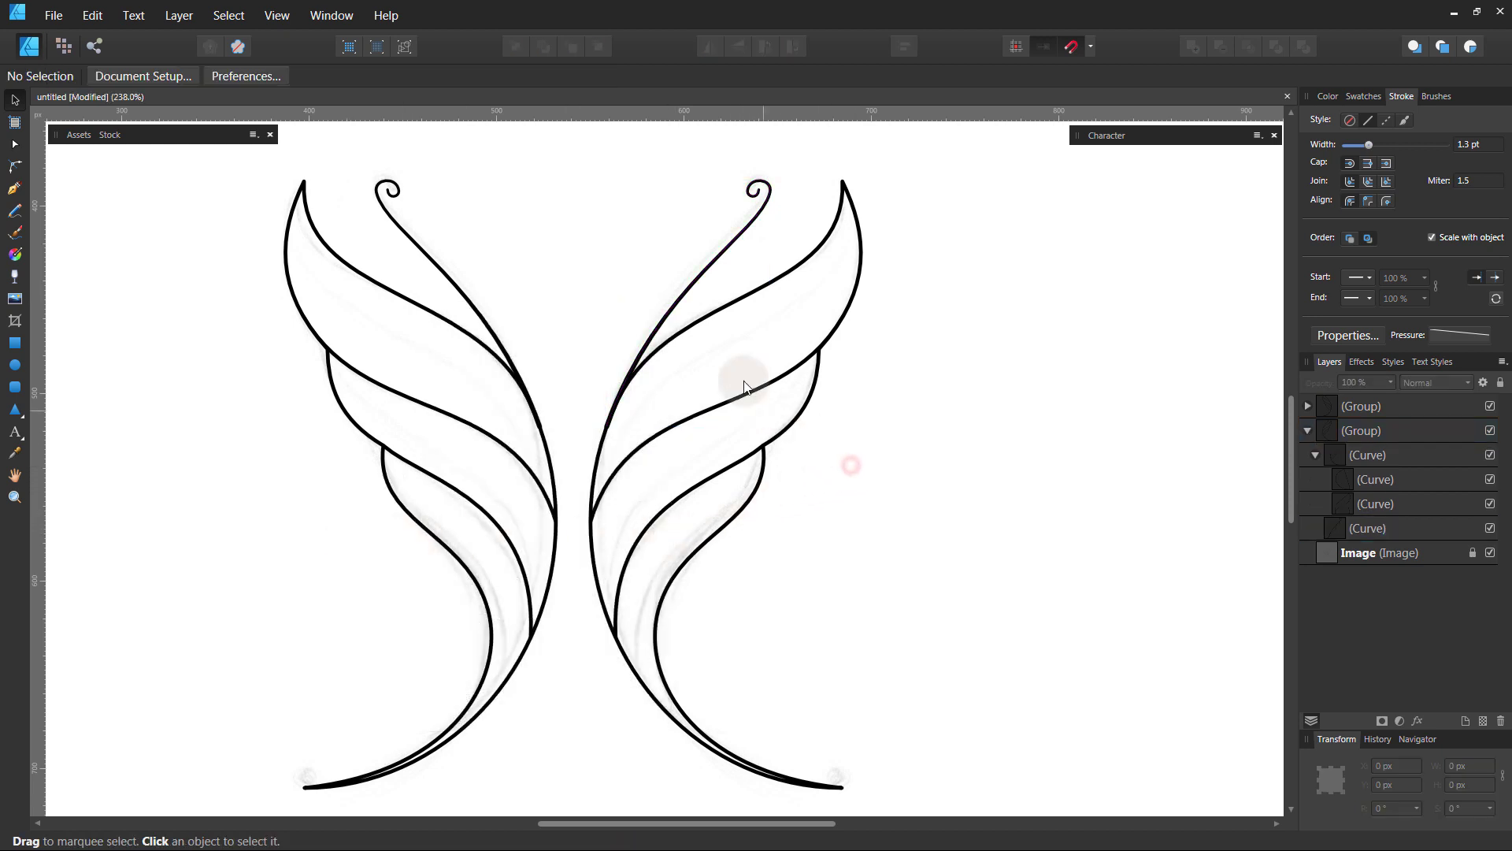
{"action": "left_click", "coordinate": [731, 311]}
Fill the wing shape with a Fancy Gradient yellow-to-green gradient running diagonally down-left
{"action": "left_click", "coordinate": [1363, 98]}
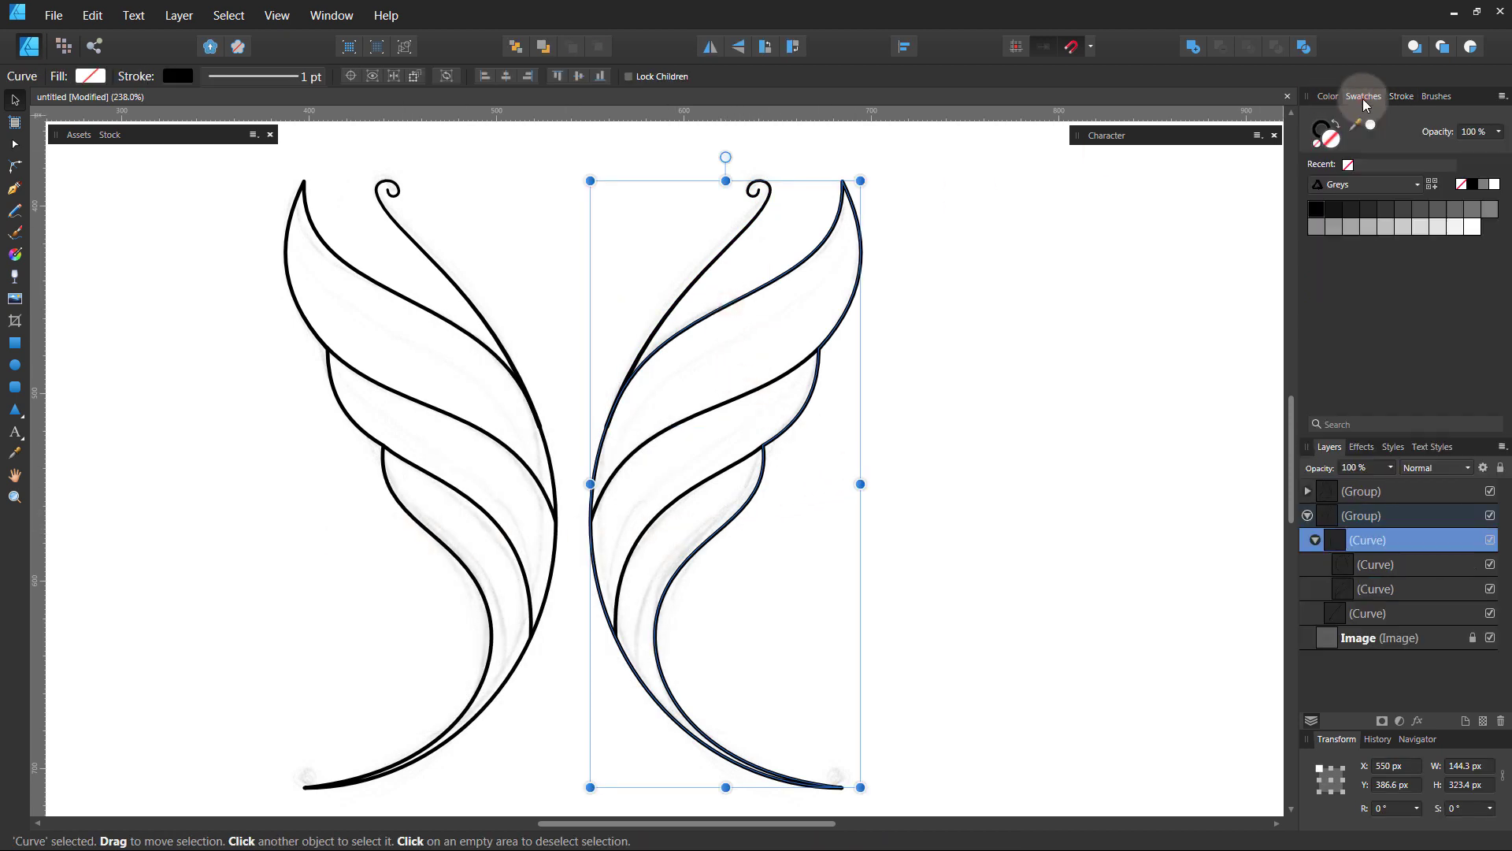
{"action": "left_click", "coordinate": [1348, 185]}
{"action": "left_click", "coordinate": [1314, 301]}
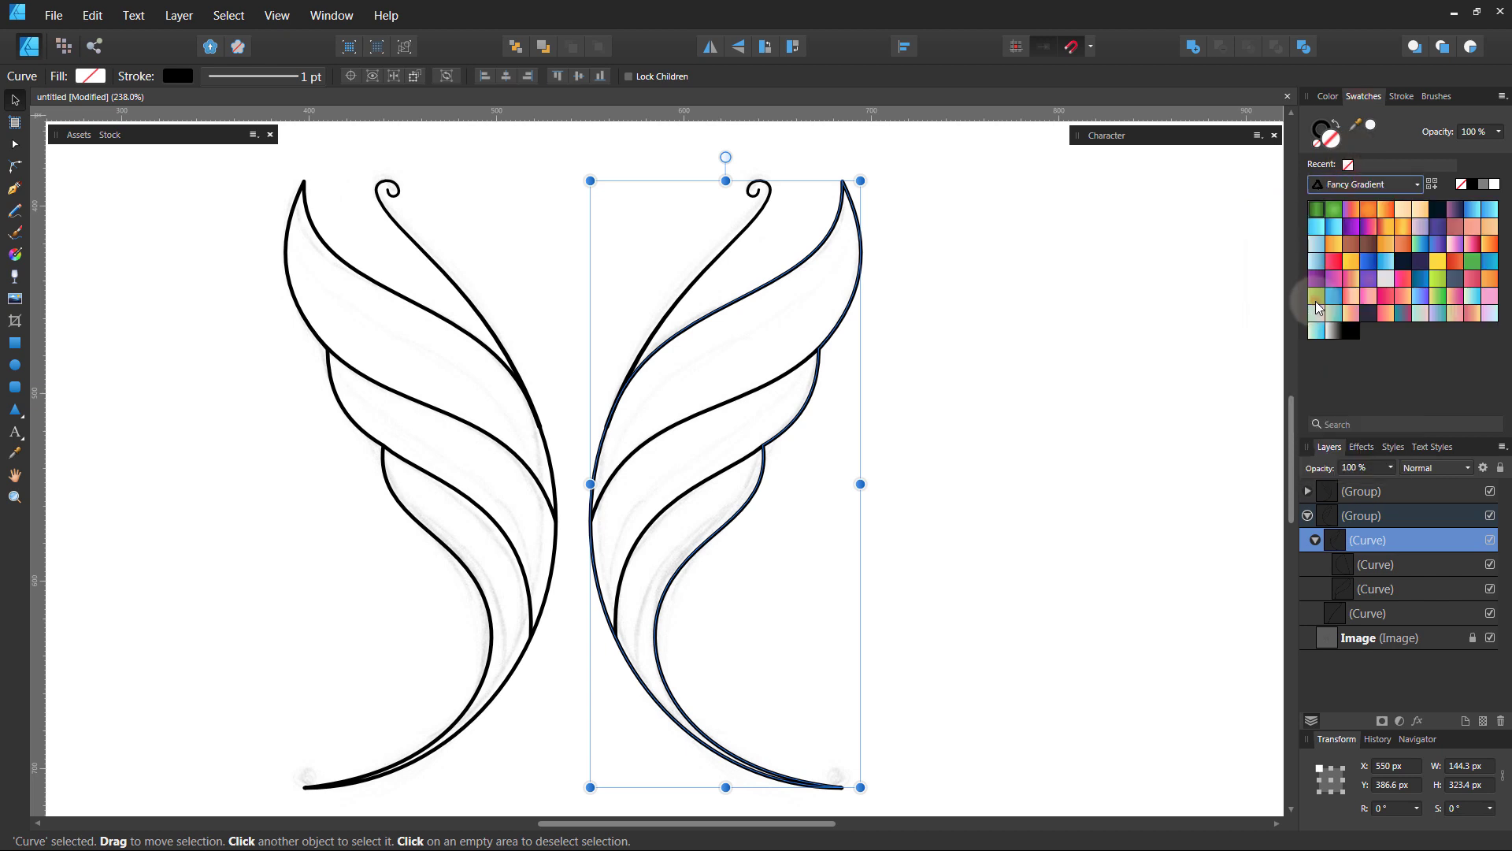
{"action": "left_click", "coordinate": [1435, 297]}
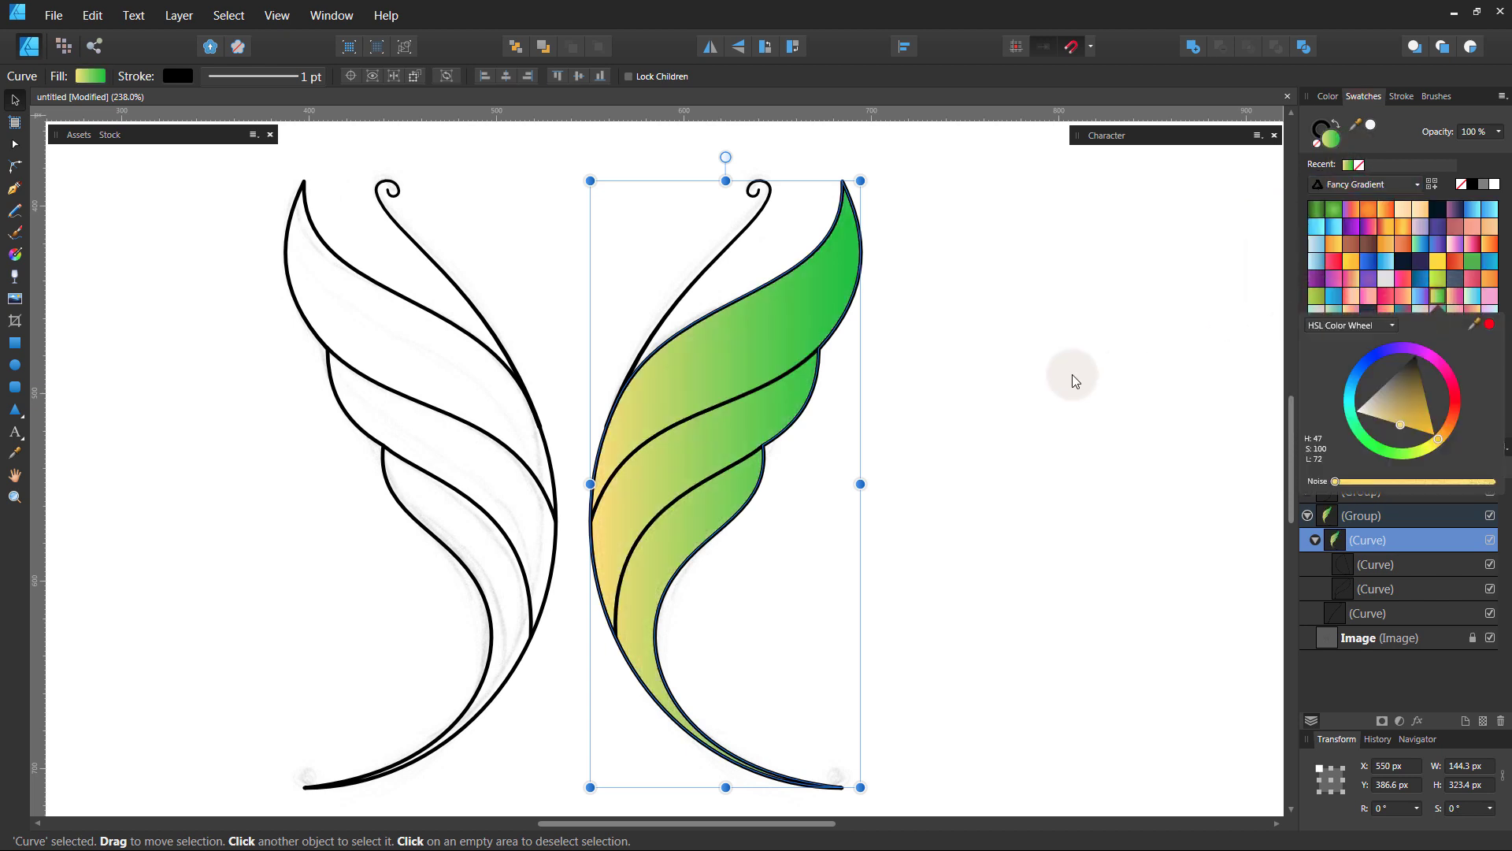
{"action": "left_click", "coordinate": [15, 254]}
{"action": "left_click_drag", "start_coordinate": [815, 394], "coordinate": [578, 612]}
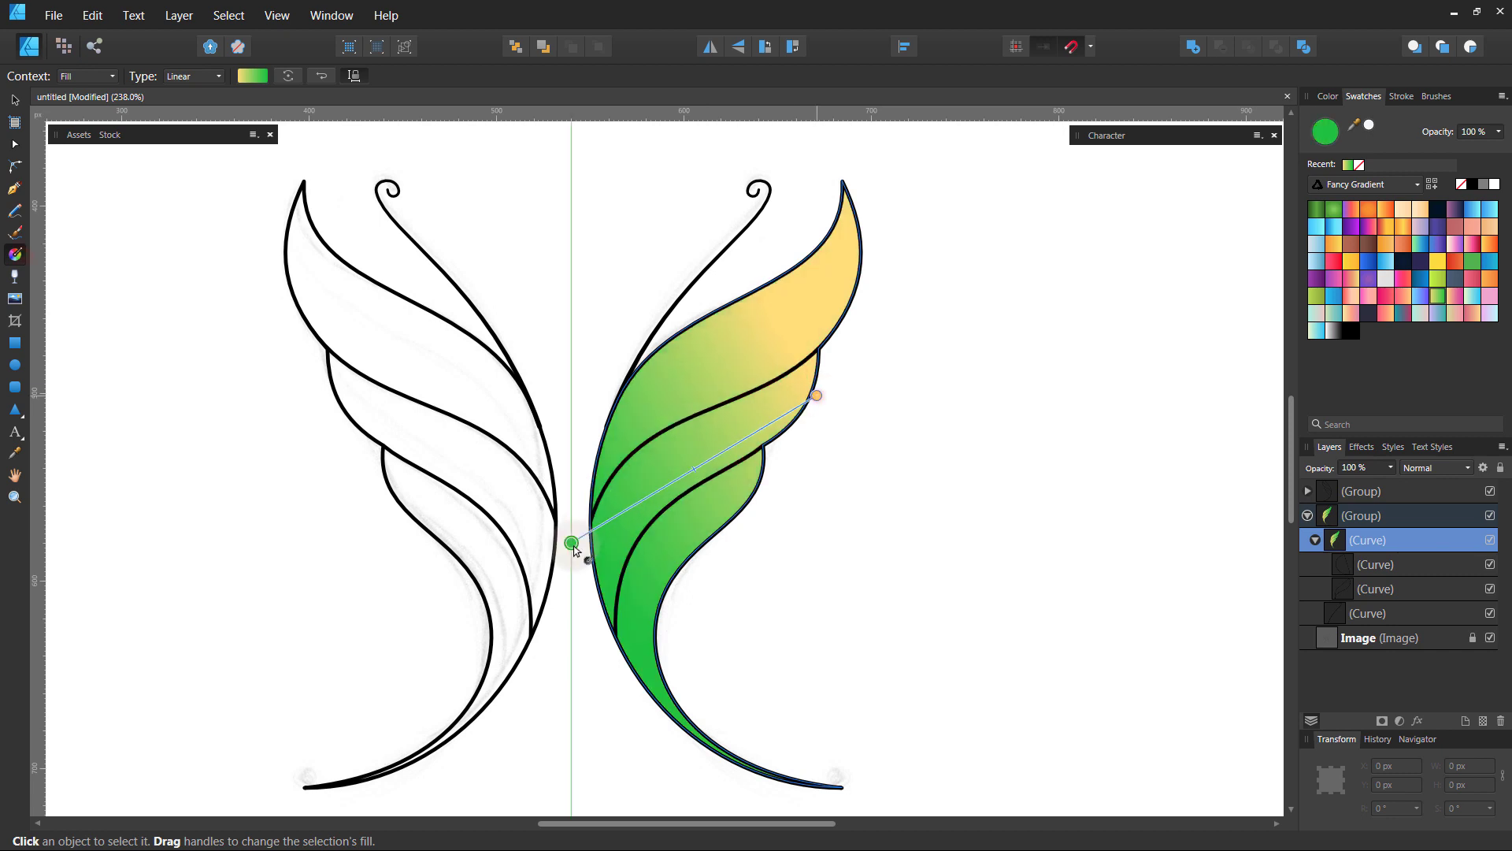
{"action": "left_click", "coordinate": [15, 100]}
Give the middle band an orange-red gradient angled diagonally across it
{"action": "scroll", "coordinate": [696, 385], "scroll_direction": "up", "scroll_amount": 1}
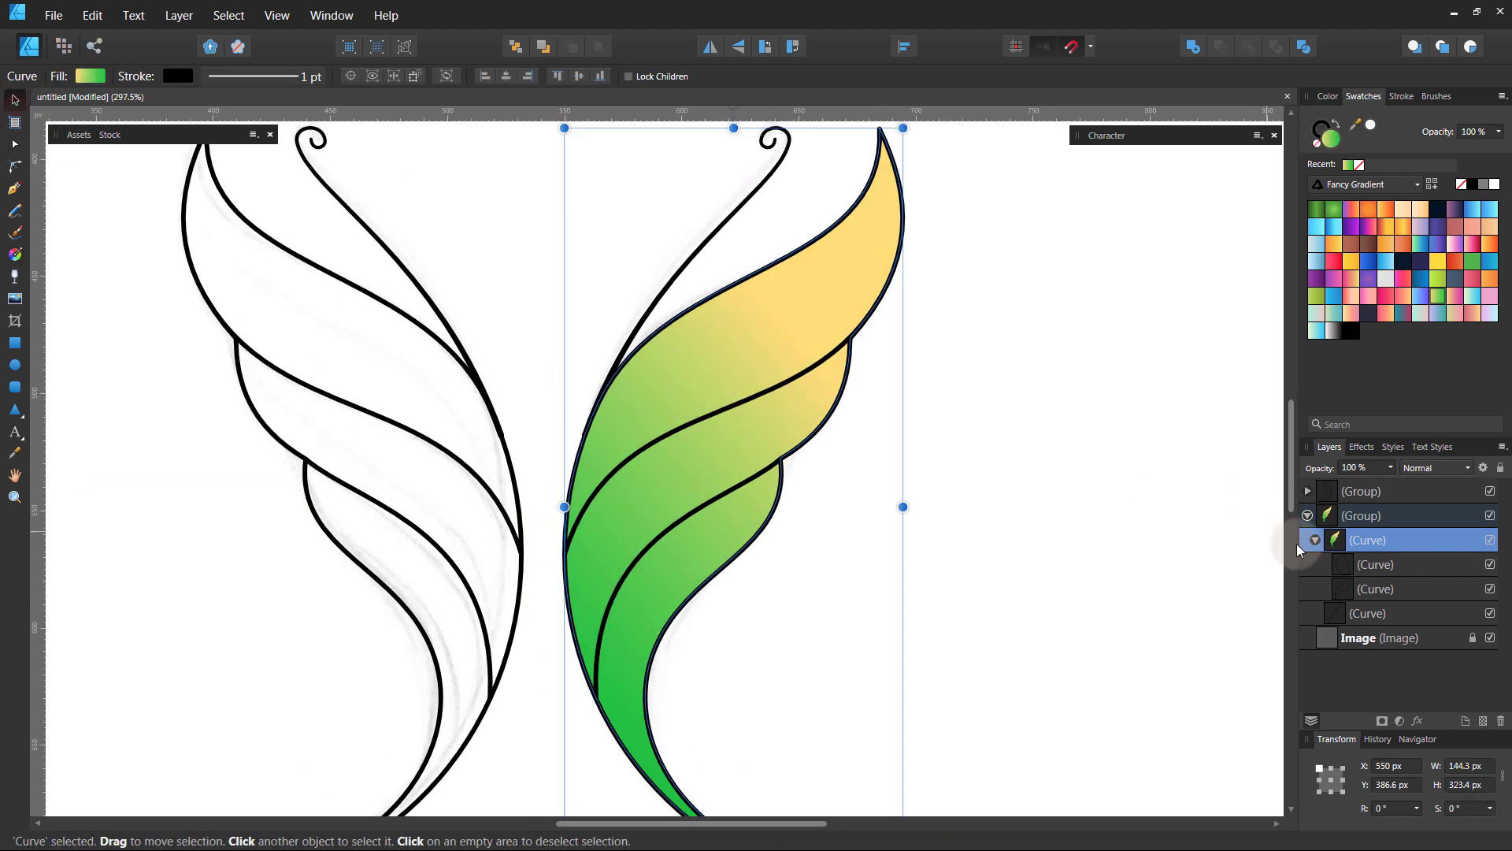
{"action": "left_click", "coordinate": [1360, 588]}
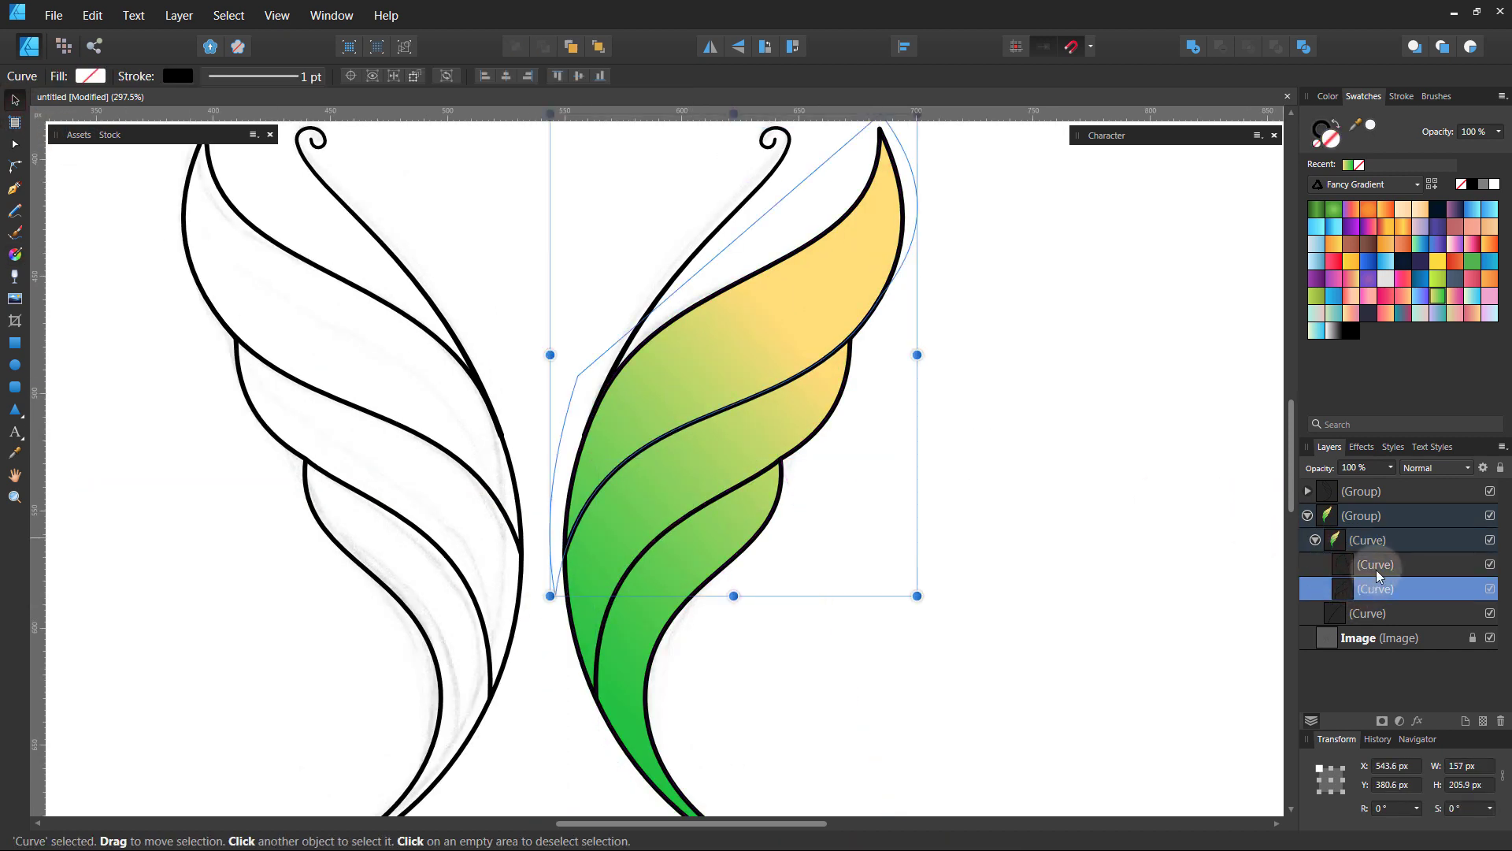
{"action": "left_click", "coordinate": [1490, 249]}
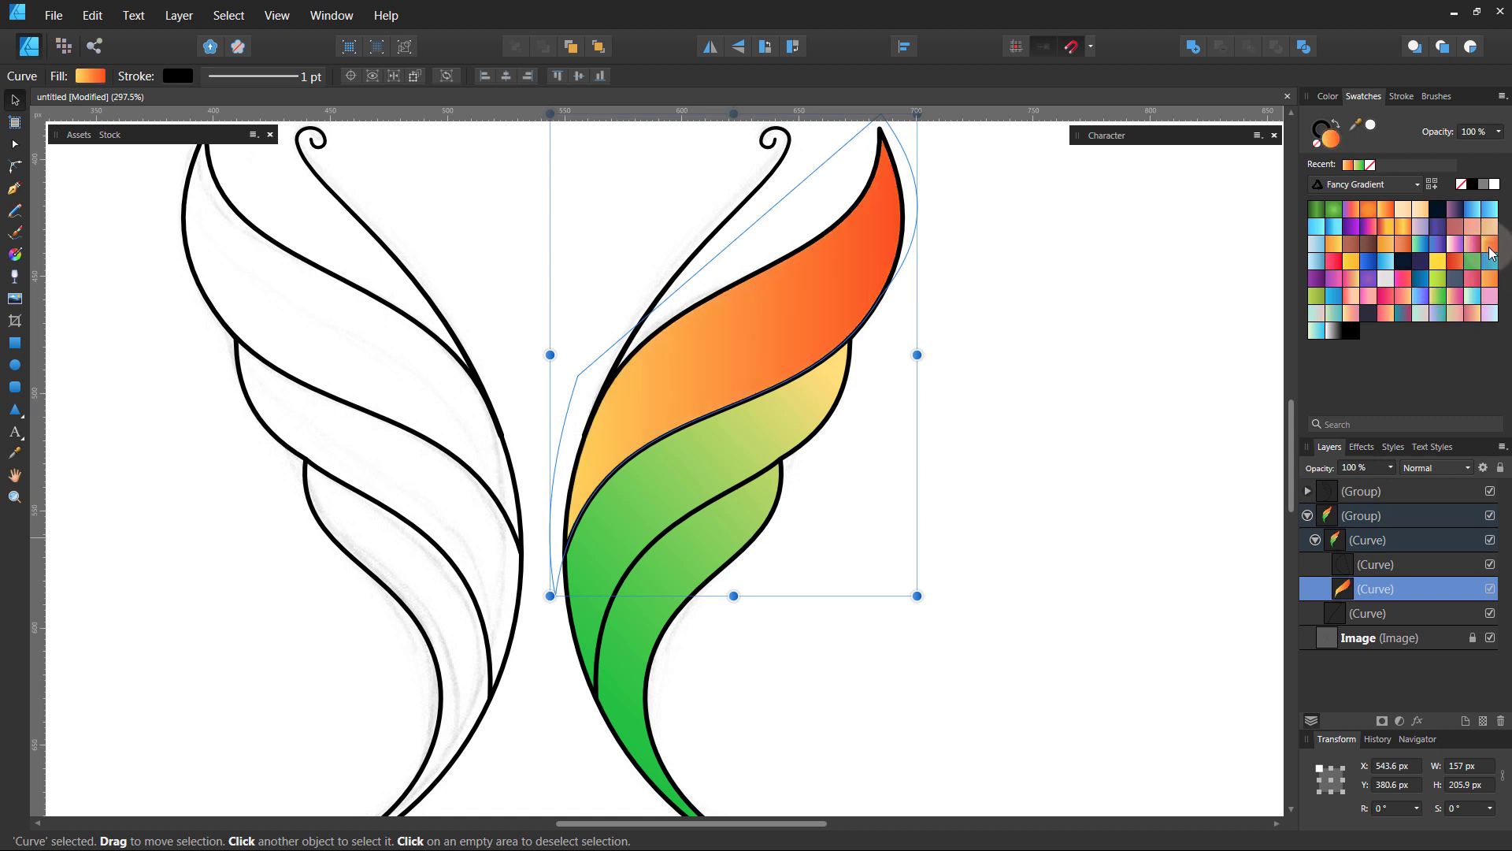
{"action": "left_click", "coordinate": [15, 254]}
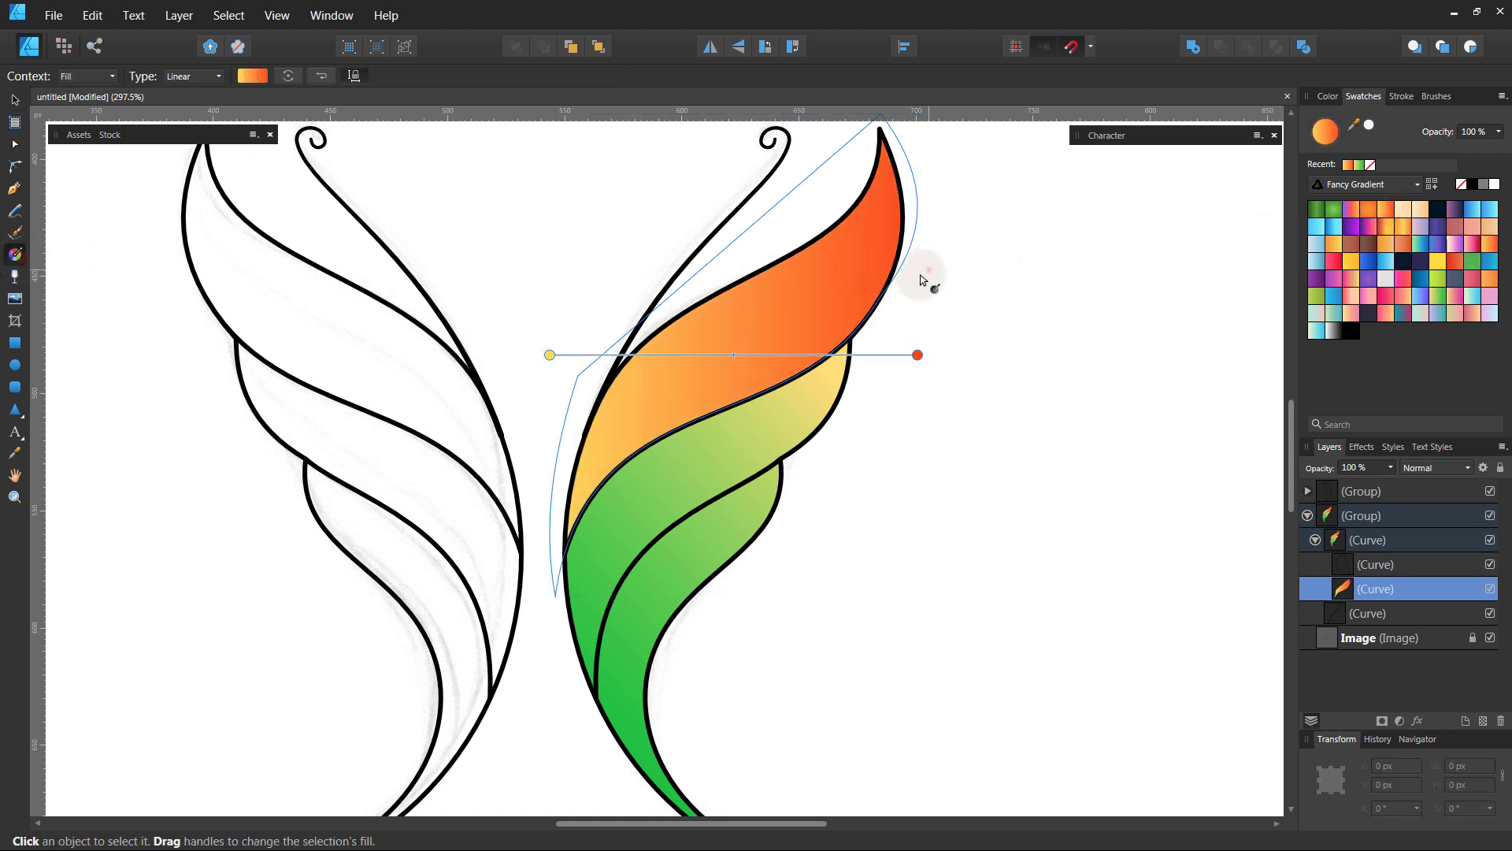
{"action": "left_click_drag", "start_coordinate": [929, 269], "coordinate": [549, 536]}
Fill the lower band with a diagonal blue gradient, then deselect it
{"action": "left_click", "coordinate": [1410, 613]}
{"action": "left_click", "coordinate": [1405, 567]}
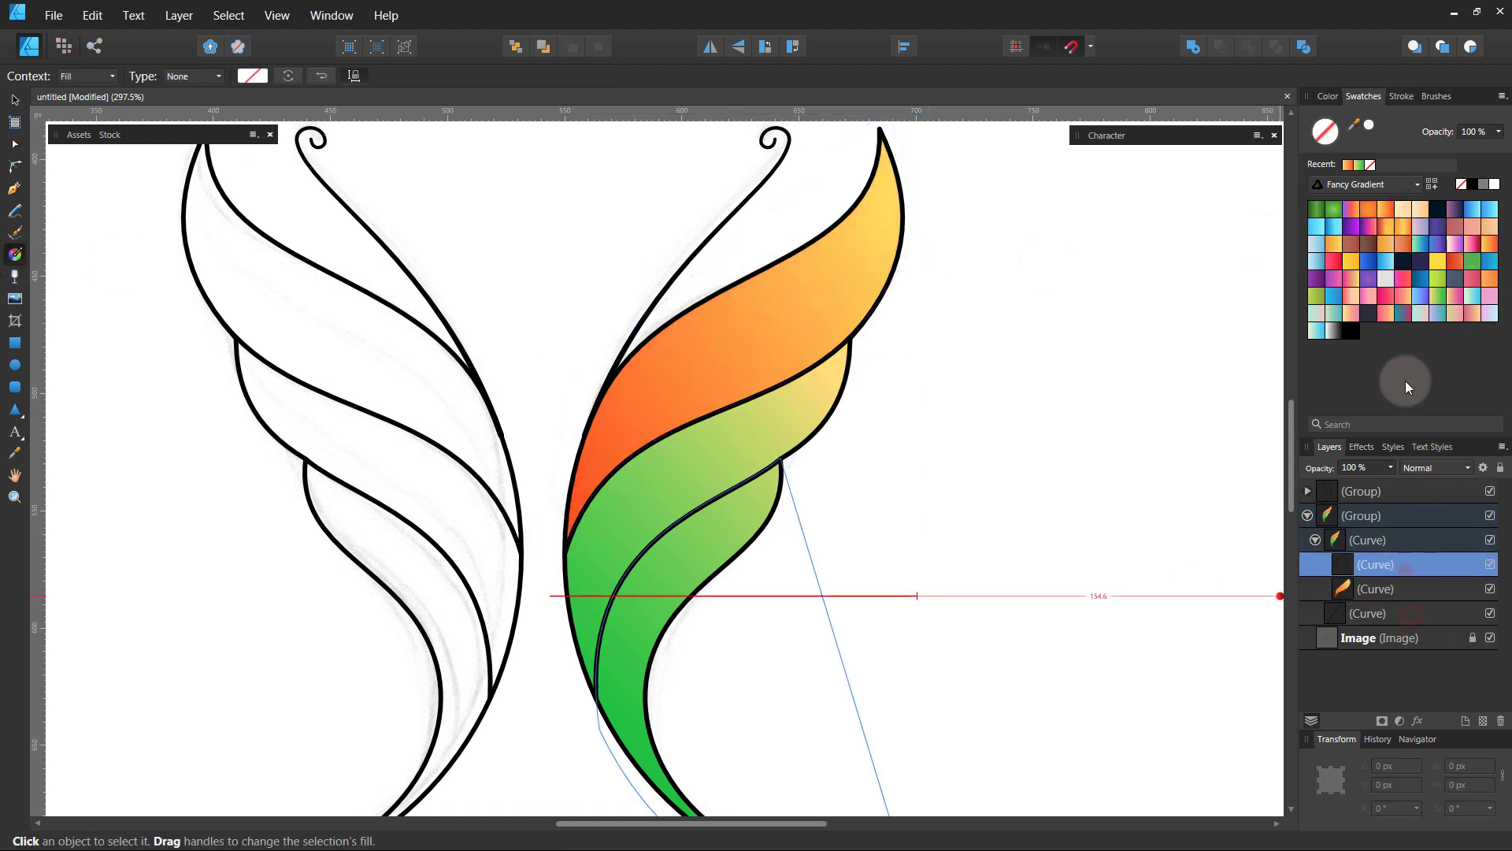
{"action": "left_click", "coordinate": [1421, 298]}
{"action": "mouse_move", "coordinate": [835, 488]}
{"action": "left_mouse_down"}
{"action": "mouse_move", "coordinate": [596, 785]}
{"action": "mouse_move", "coordinate": [611, 773]}
{"action": "left_mouse_up"}
{"action": "left_click", "coordinate": [1326, 303]}
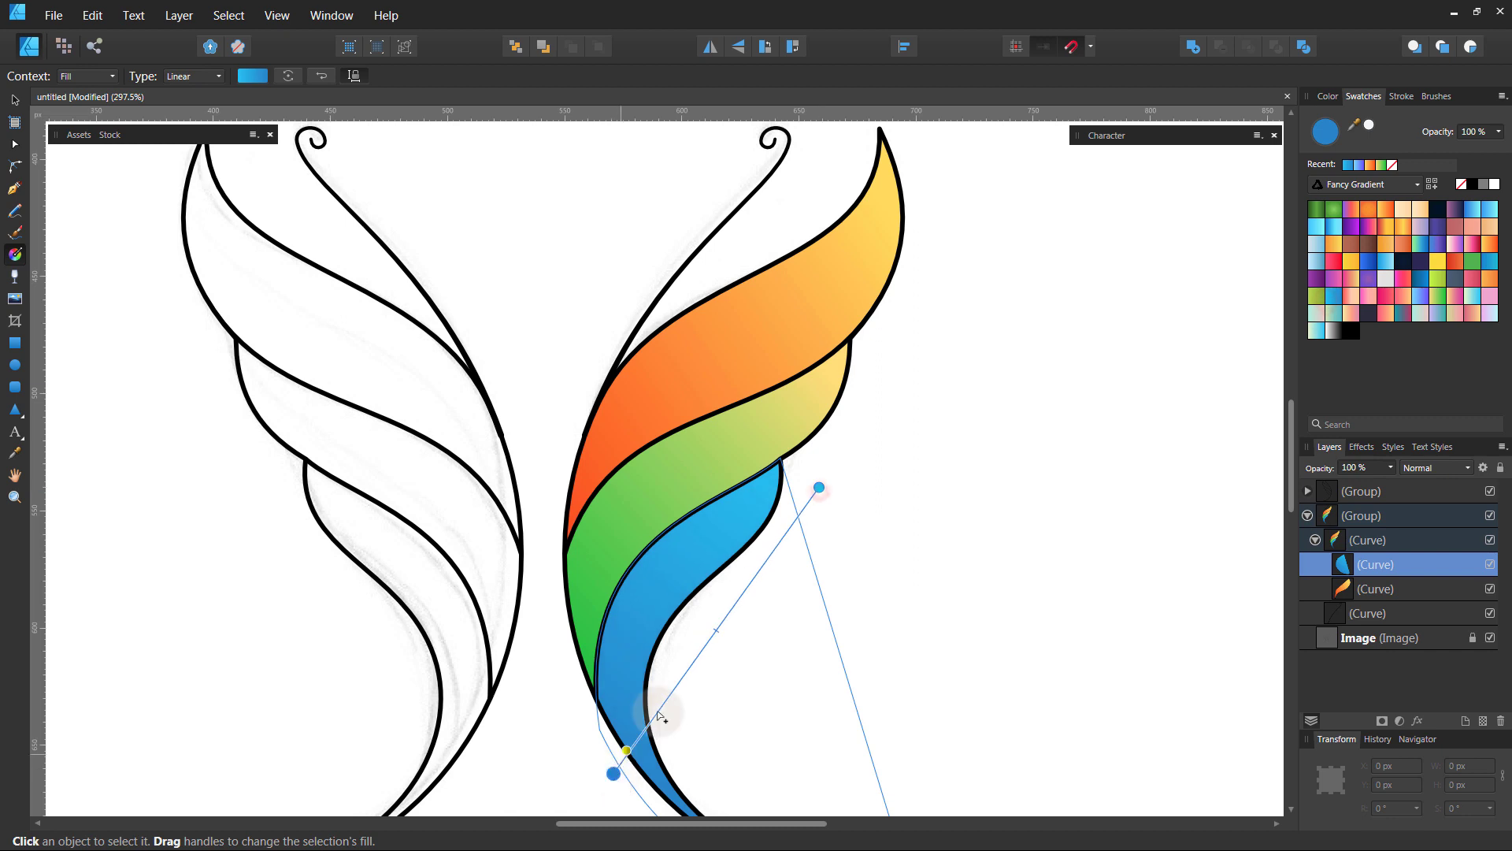
{"action": "scroll", "coordinate": [764, 568], "scroll_direction": "down", "scroll_amount": 1}
{"action": "left_click_drag", "start_coordinate": [824, 634], "coordinate": [831, 607]}
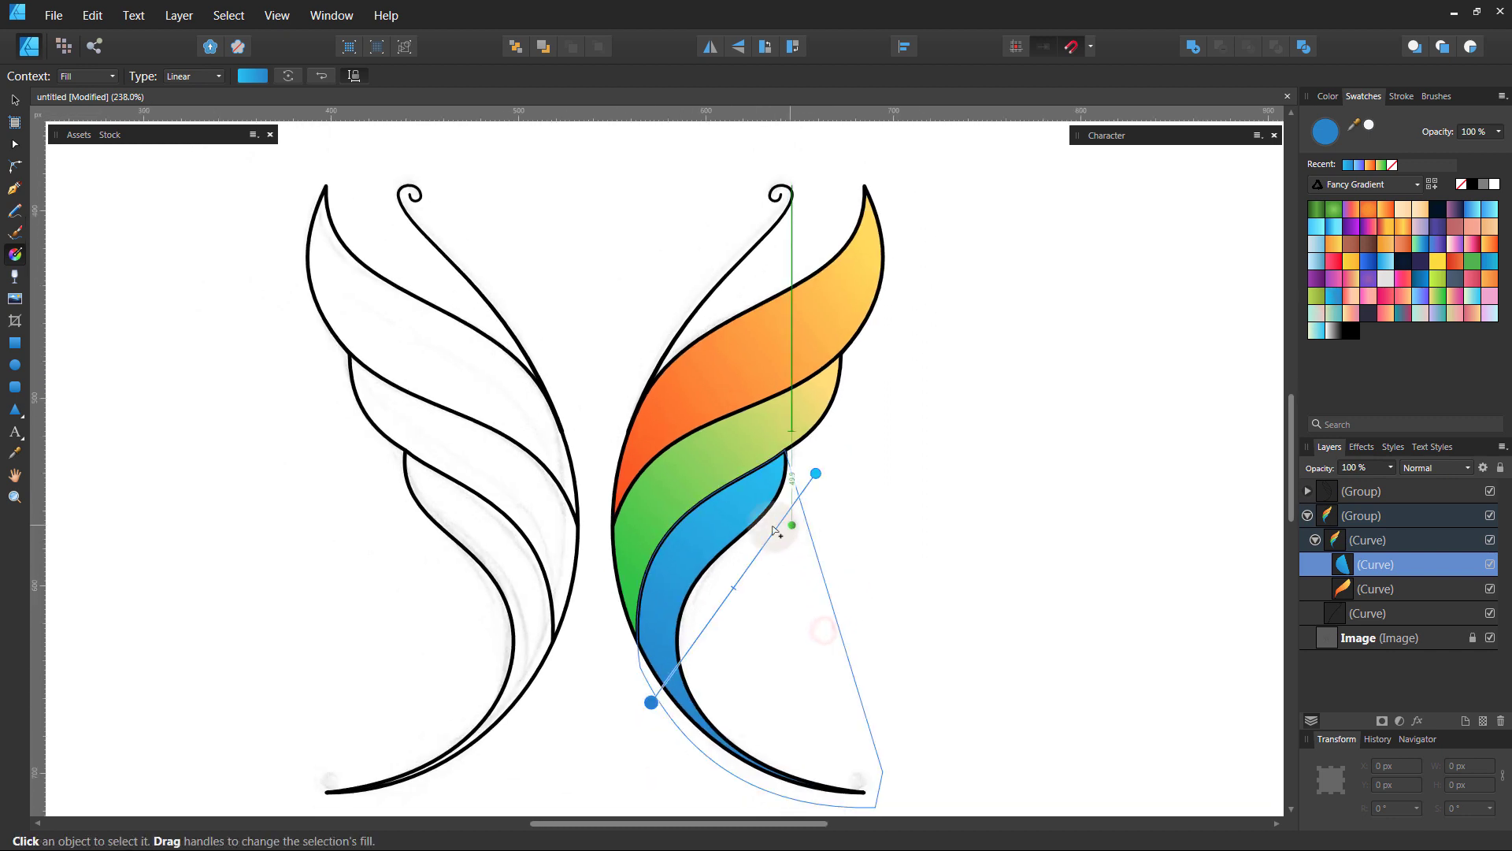
{"action": "key", "text": "v"}
{"action": "left_click", "coordinate": [920, 477]}
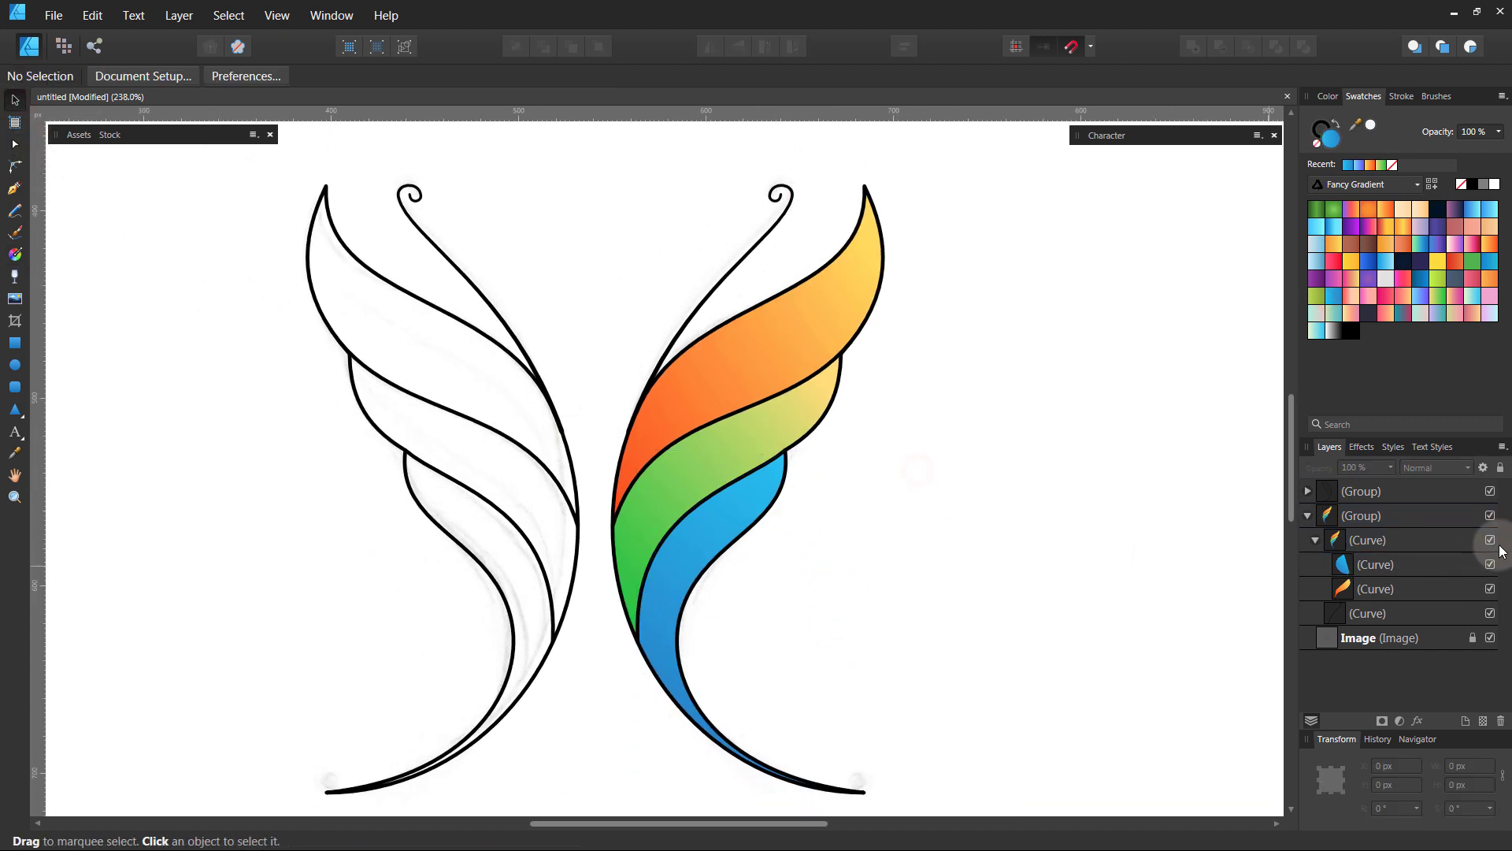
Hide the coloured wing and draw a closed highlight curve up toward the wing tip
{"action": "left_click", "coordinate": [1490, 540]}
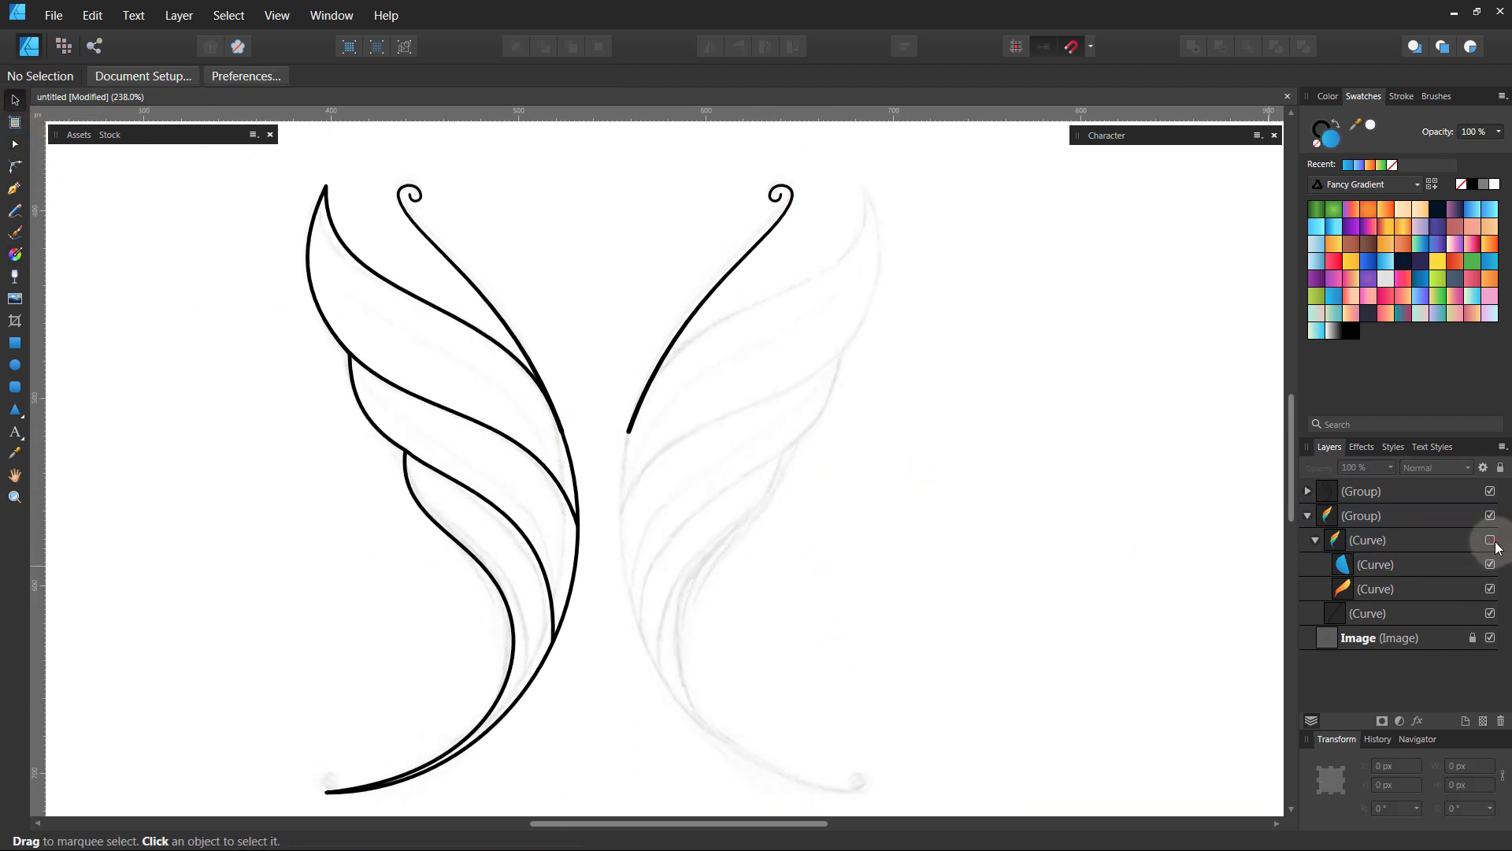
{"action": "left_click", "coordinate": [14, 190]}
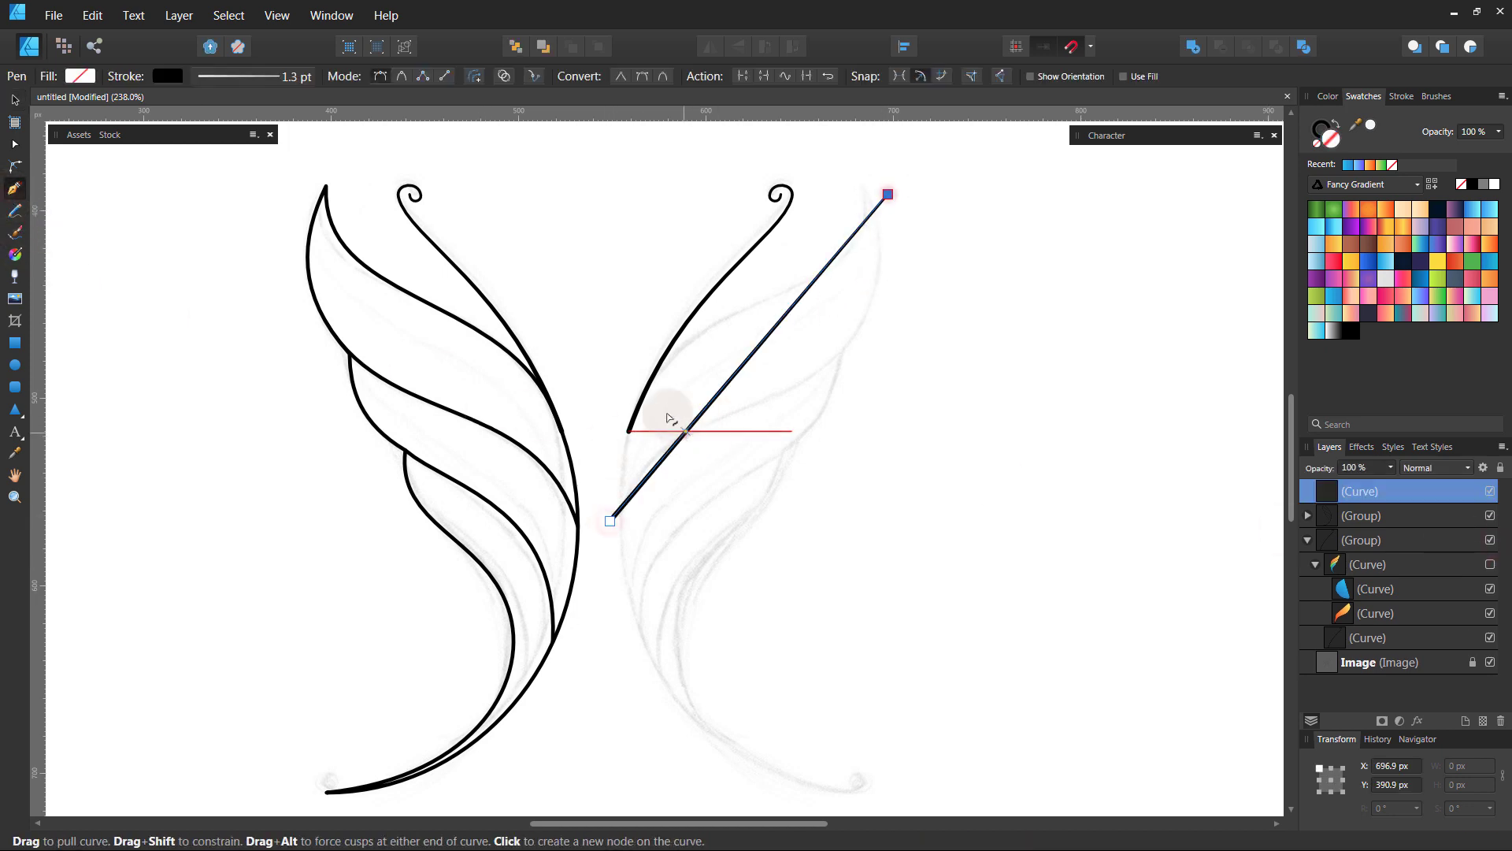
{"action": "left_click_drag", "start_coordinate": [888, 195], "coordinate": [898, 333]}
{"action": "left_click_drag", "start_coordinate": [642, 352], "coordinate": [640, 319]}
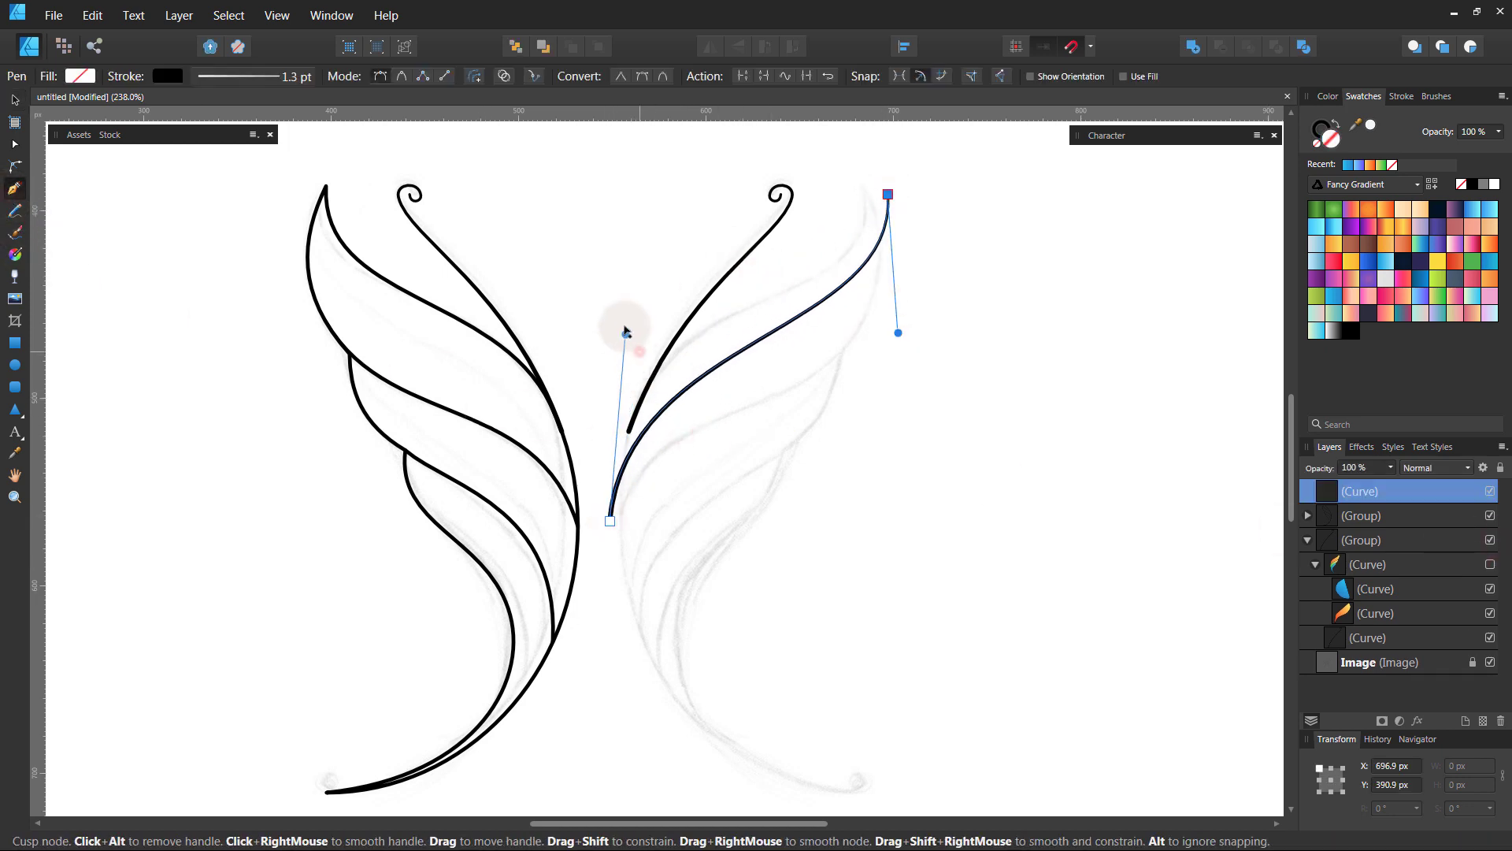
{"action": "left_click_drag", "start_coordinate": [898, 333], "coordinate": [900, 354]}
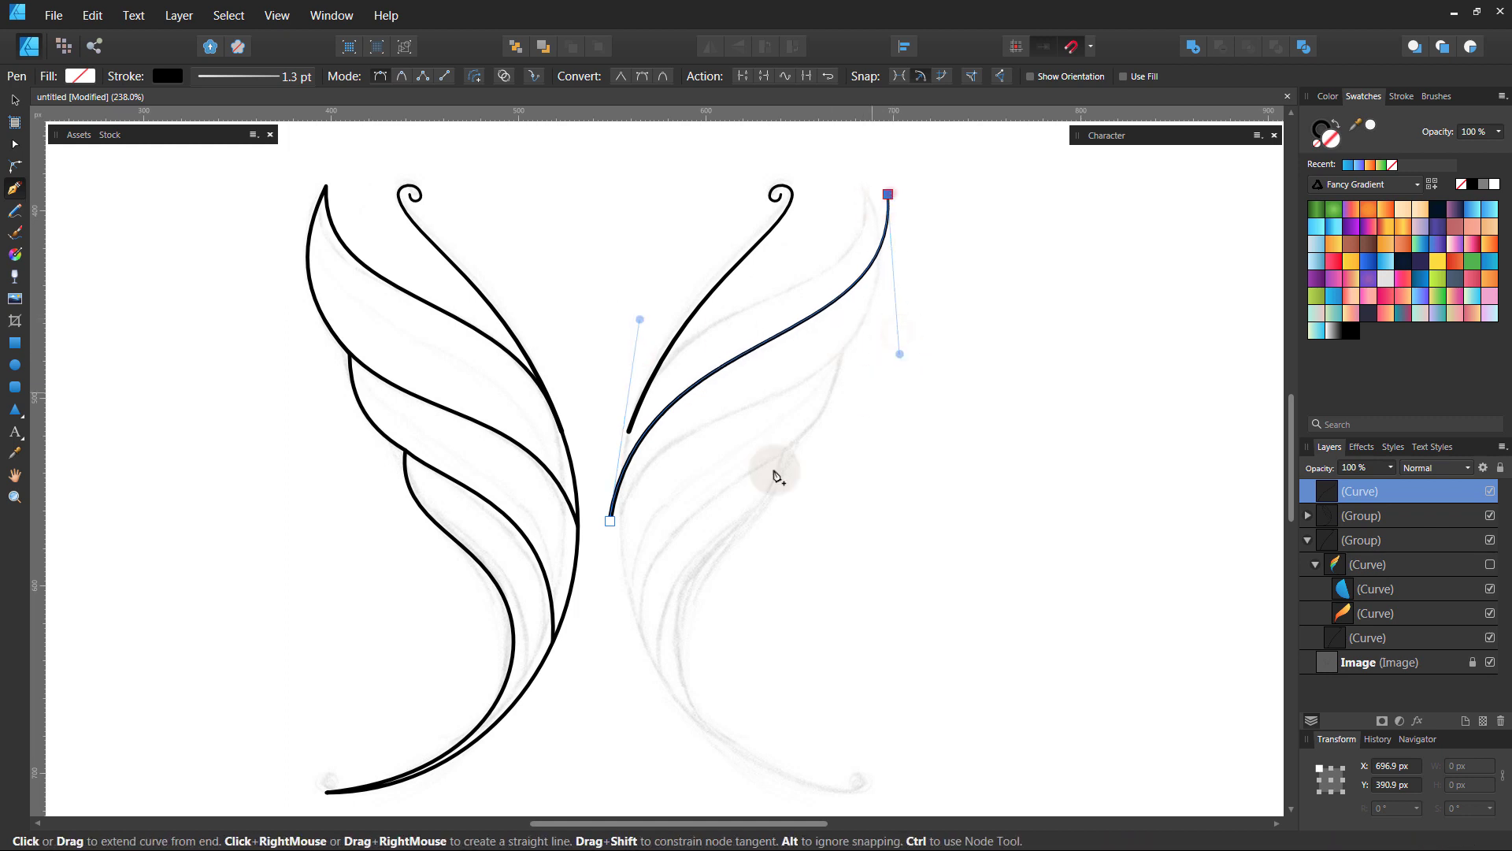
{"action": "mouse_move", "coordinate": [611, 521]}
{"action": "left_mouse_down"}
{"action": "mouse_move", "coordinate": [791, 347]}
{"action": "mouse_move", "coordinate": [940, 381]}
{"action": "left_mouse_up"}
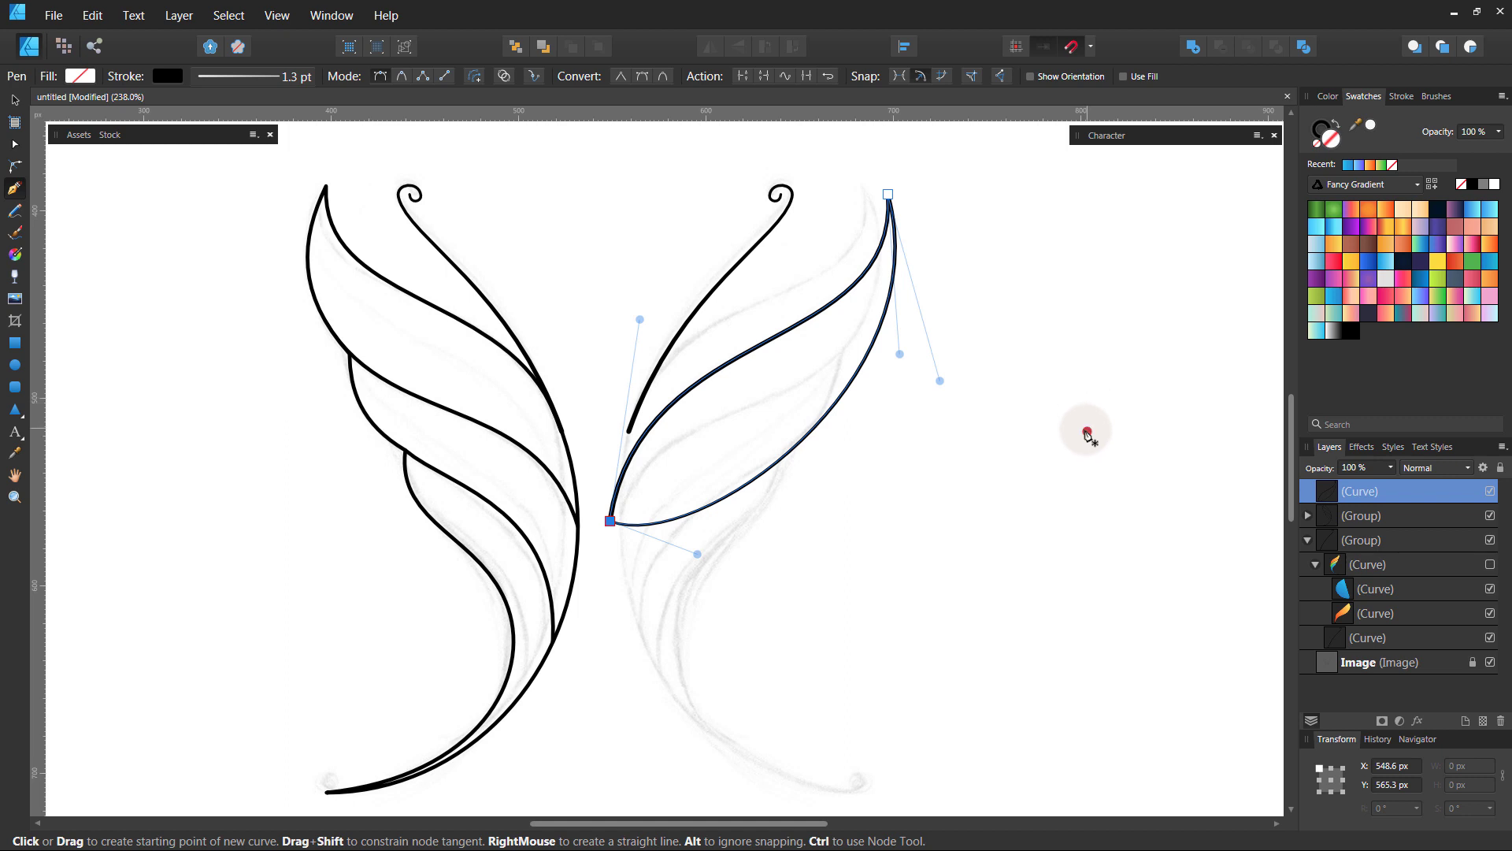
Remove the highlight's stroke, angle its white gradient diagonally, nest it in the orange band, then hide the wing
{"action": "left_click_drag", "start_coordinate": [1335, 344], "coordinate": [1337, 150]}
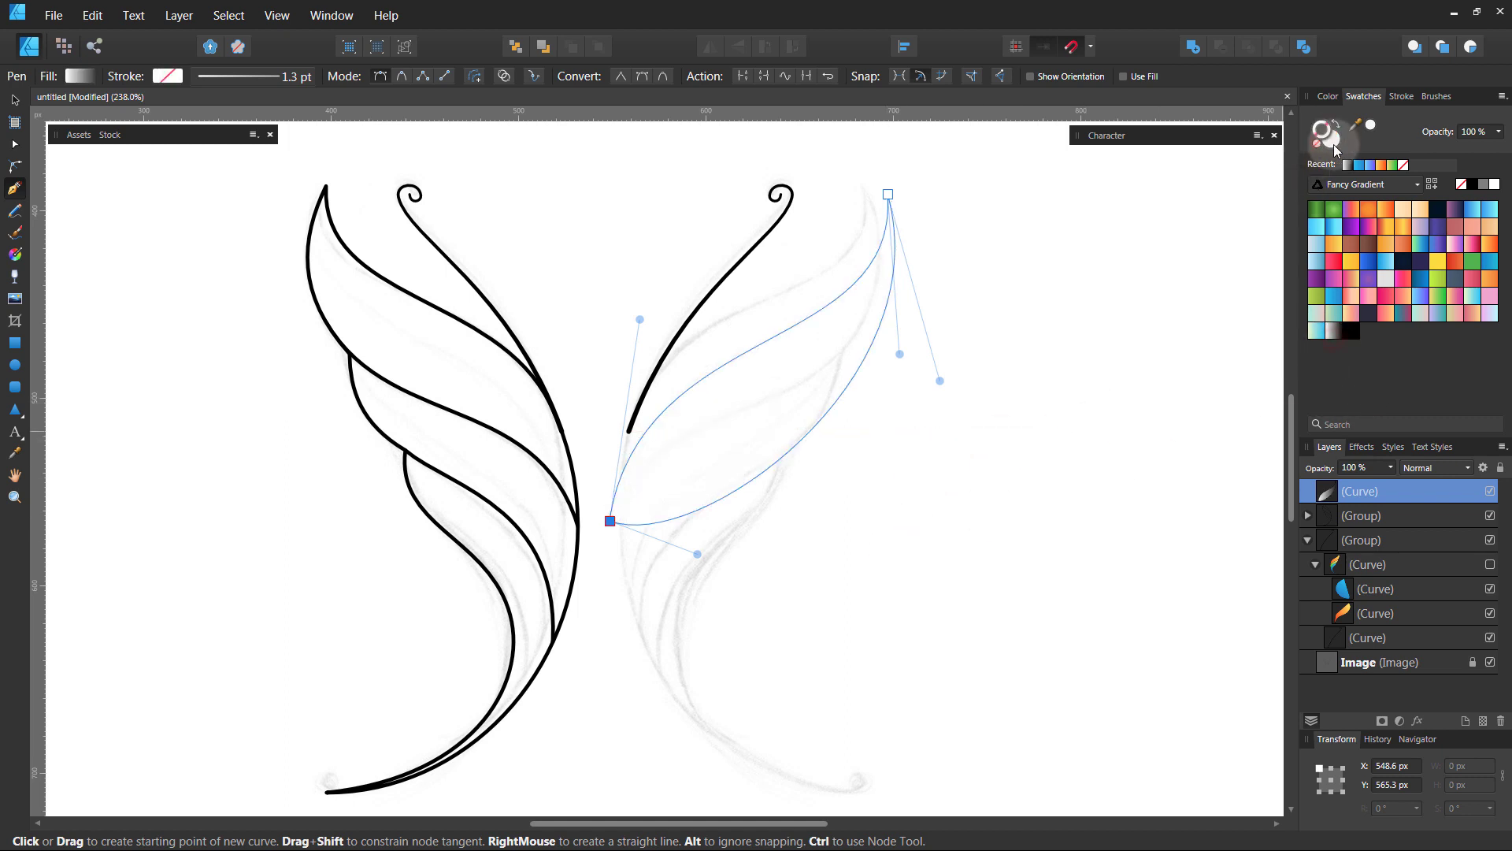
{"action": "left_click", "coordinate": [1490, 564]}
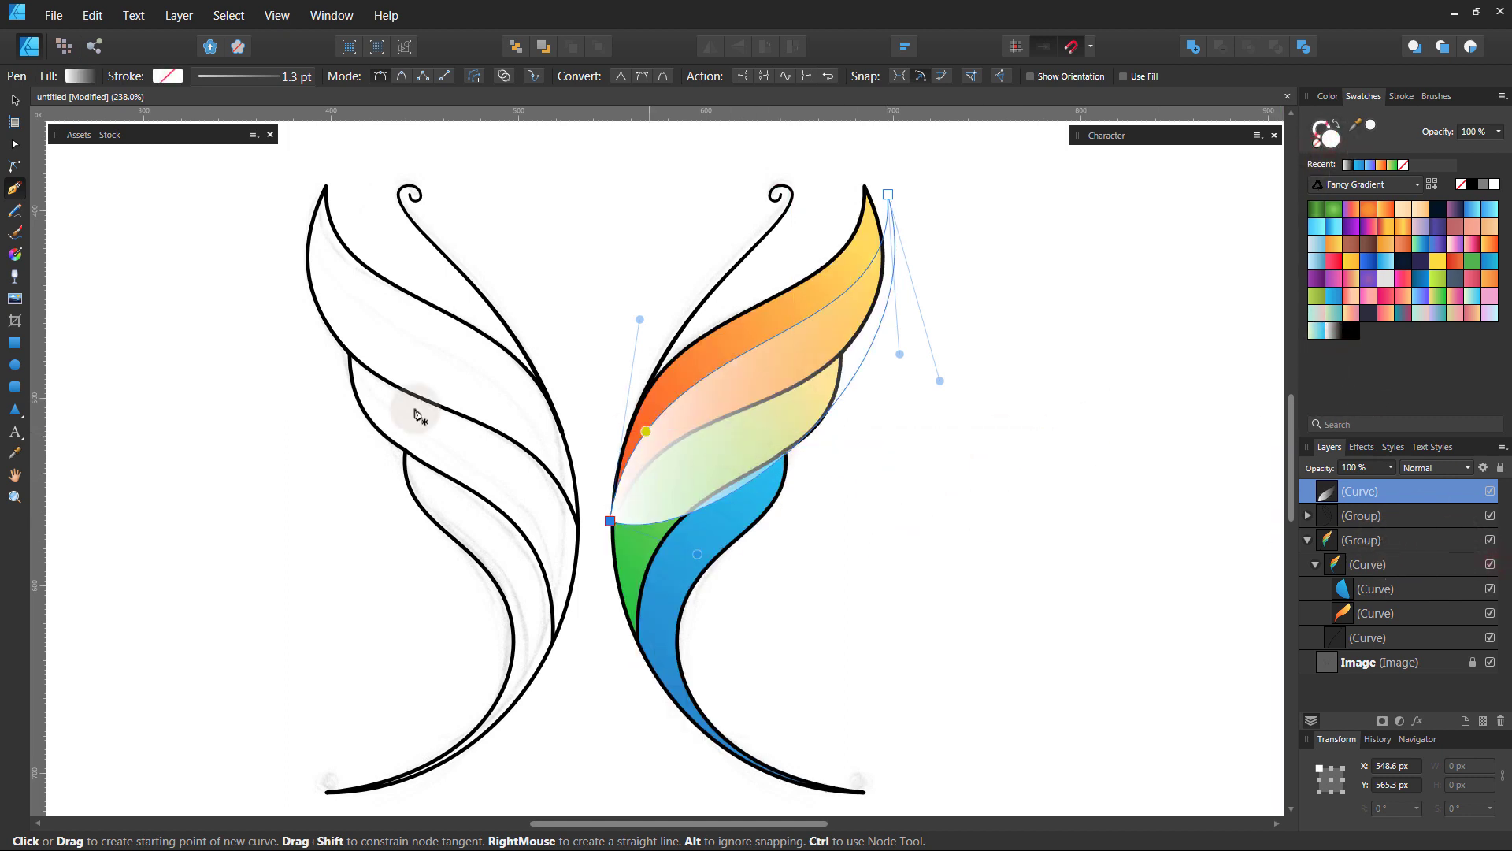
{"action": "left_click", "coordinate": [15, 254]}
{"action": "left_click_drag", "start_coordinate": [904, 263], "coordinate": [662, 492]}
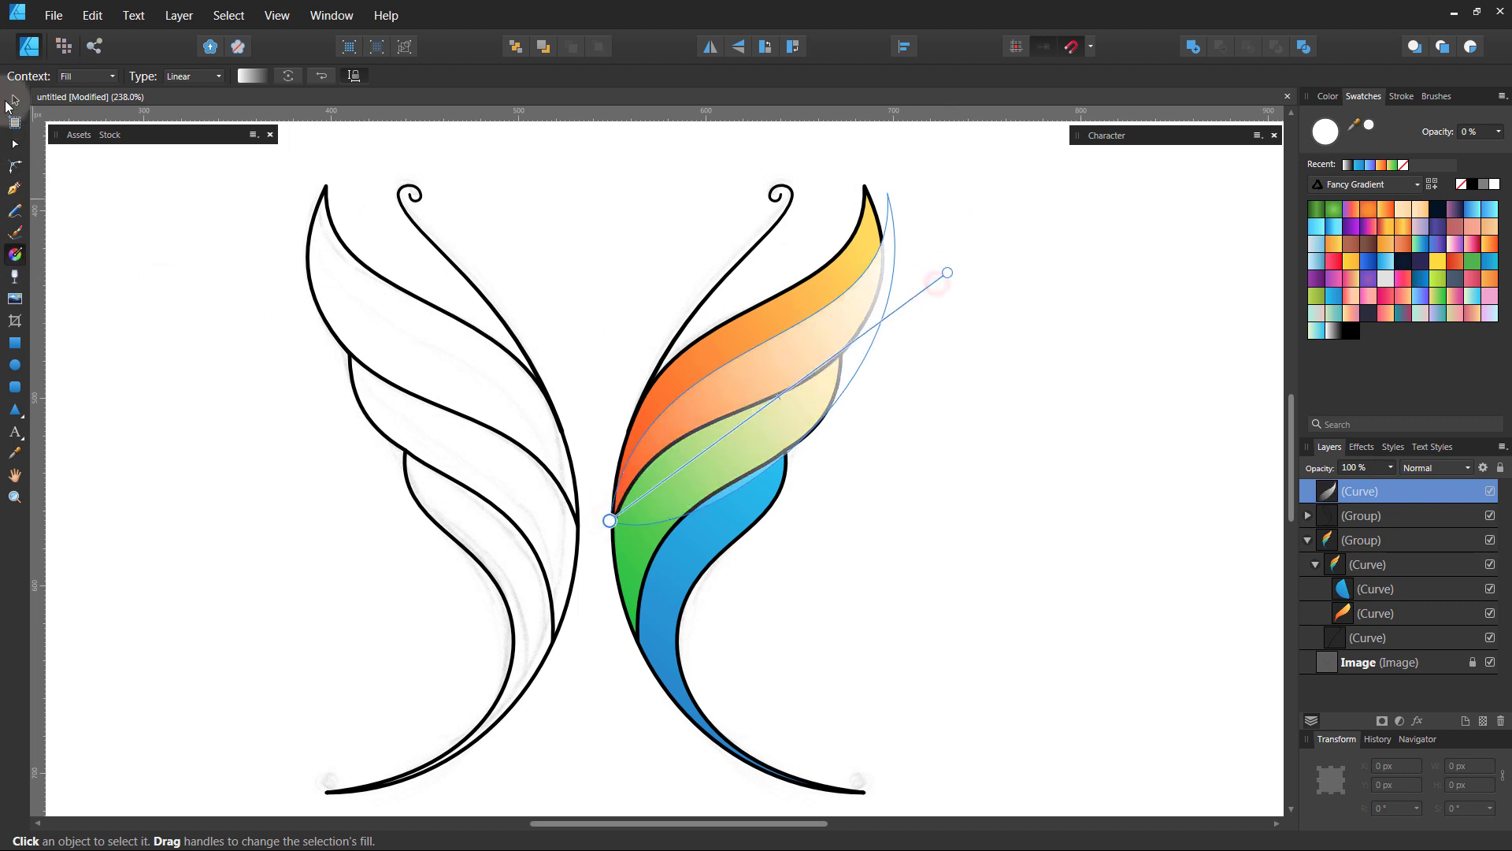
{"action": "key", "text": "v"}
{"action": "left_click_drag", "start_coordinate": [1414, 556], "coordinate": [1406, 611]}
{"action": "left_click", "coordinate": [999, 508]}
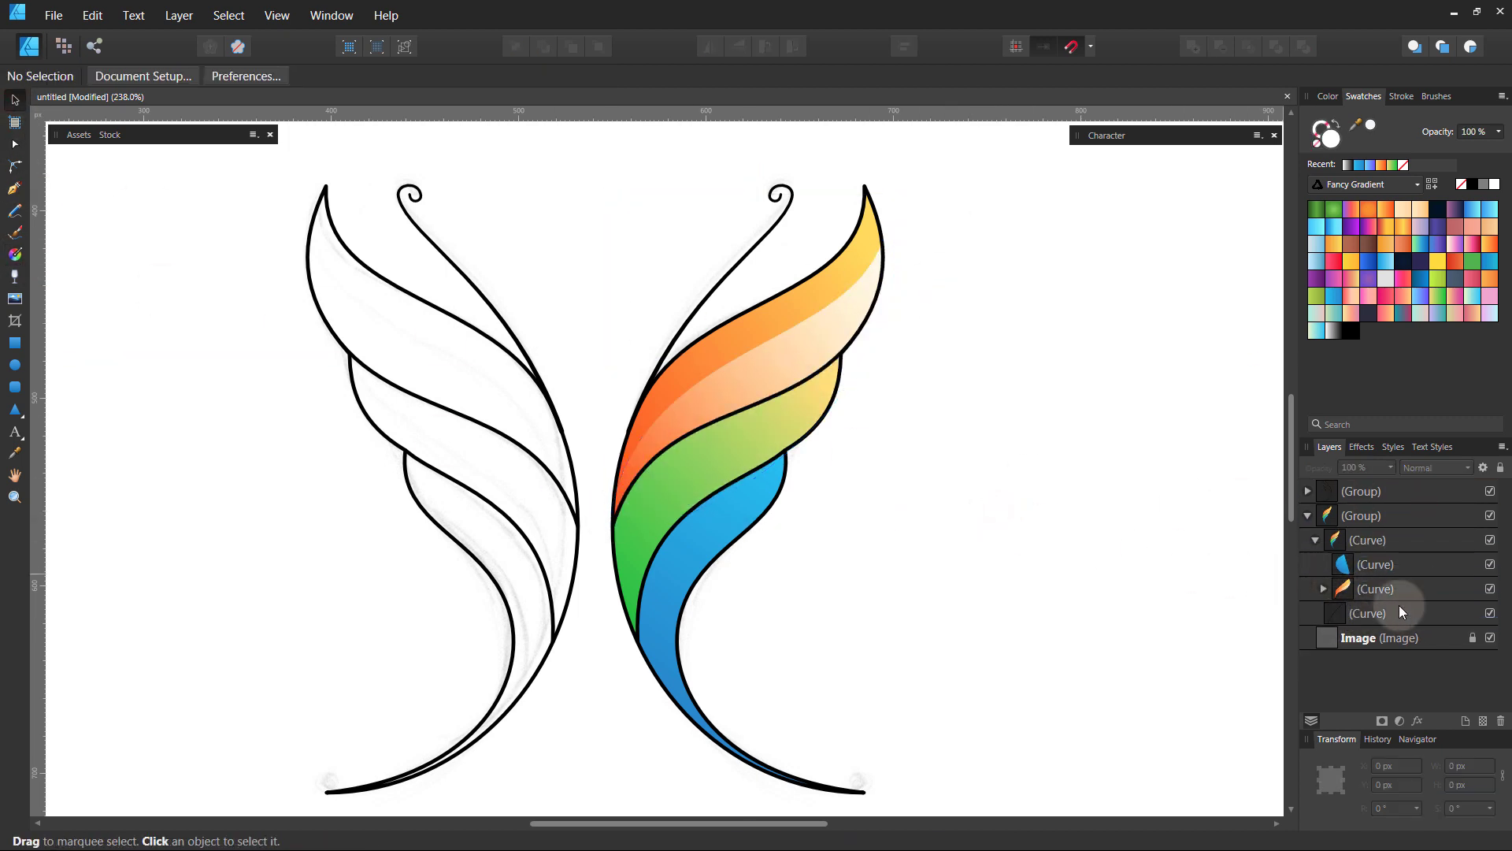
{"action": "left_click", "coordinate": [1490, 540]}
Draw a closed curved highlight shape from low in the wing up to the right side
{"action": "left_click", "coordinate": [11, 194]}
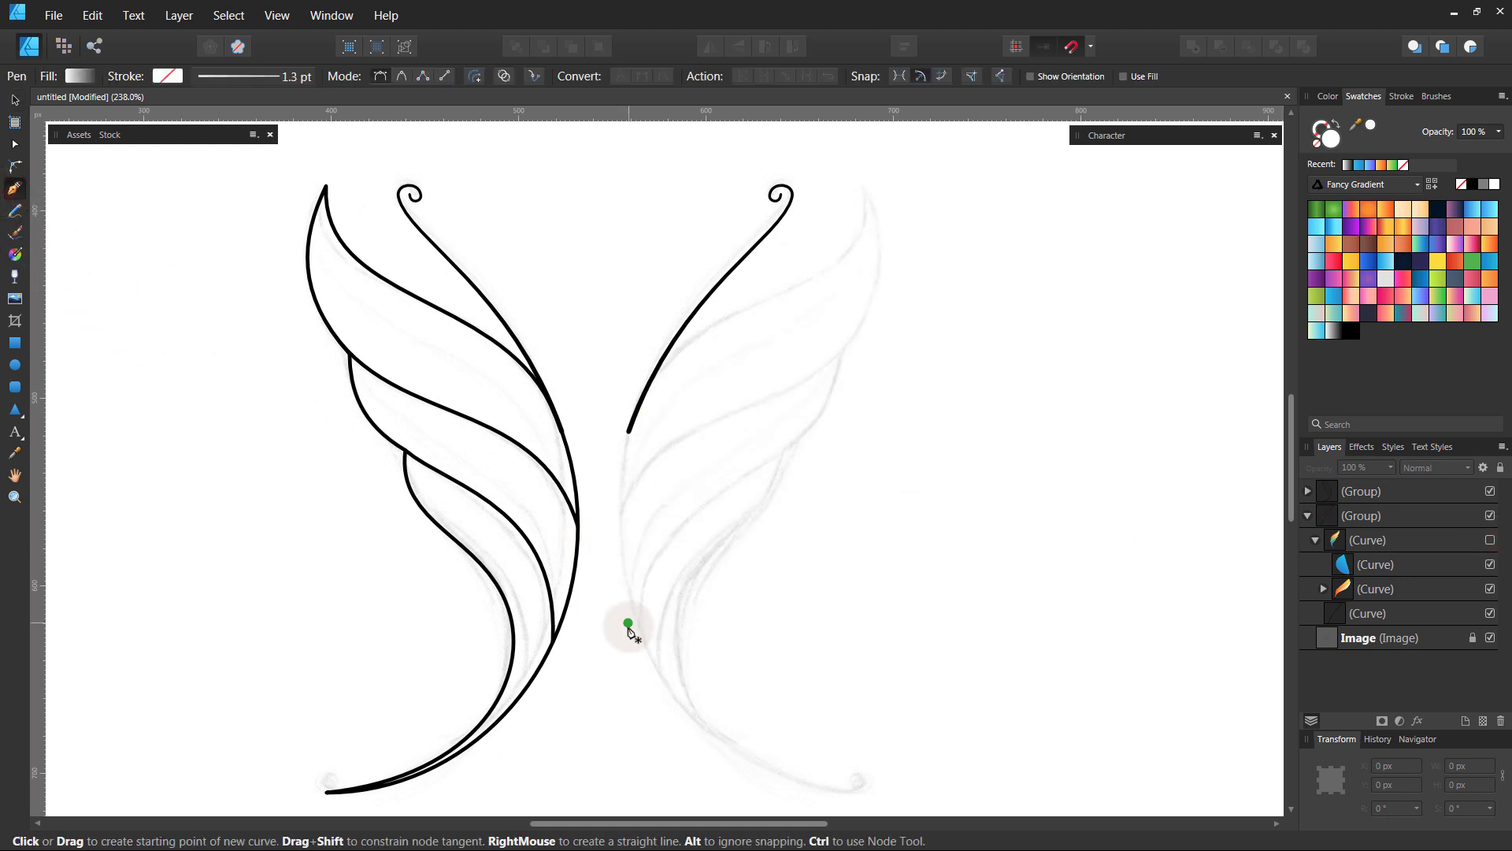
{"action": "left_click", "coordinate": [619, 639]}
{"action": "left_click", "coordinate": [851, 346]}
{"action": "left_click_drag", "start_coordinate": [652, 490], "coordinate": [606, 457]}
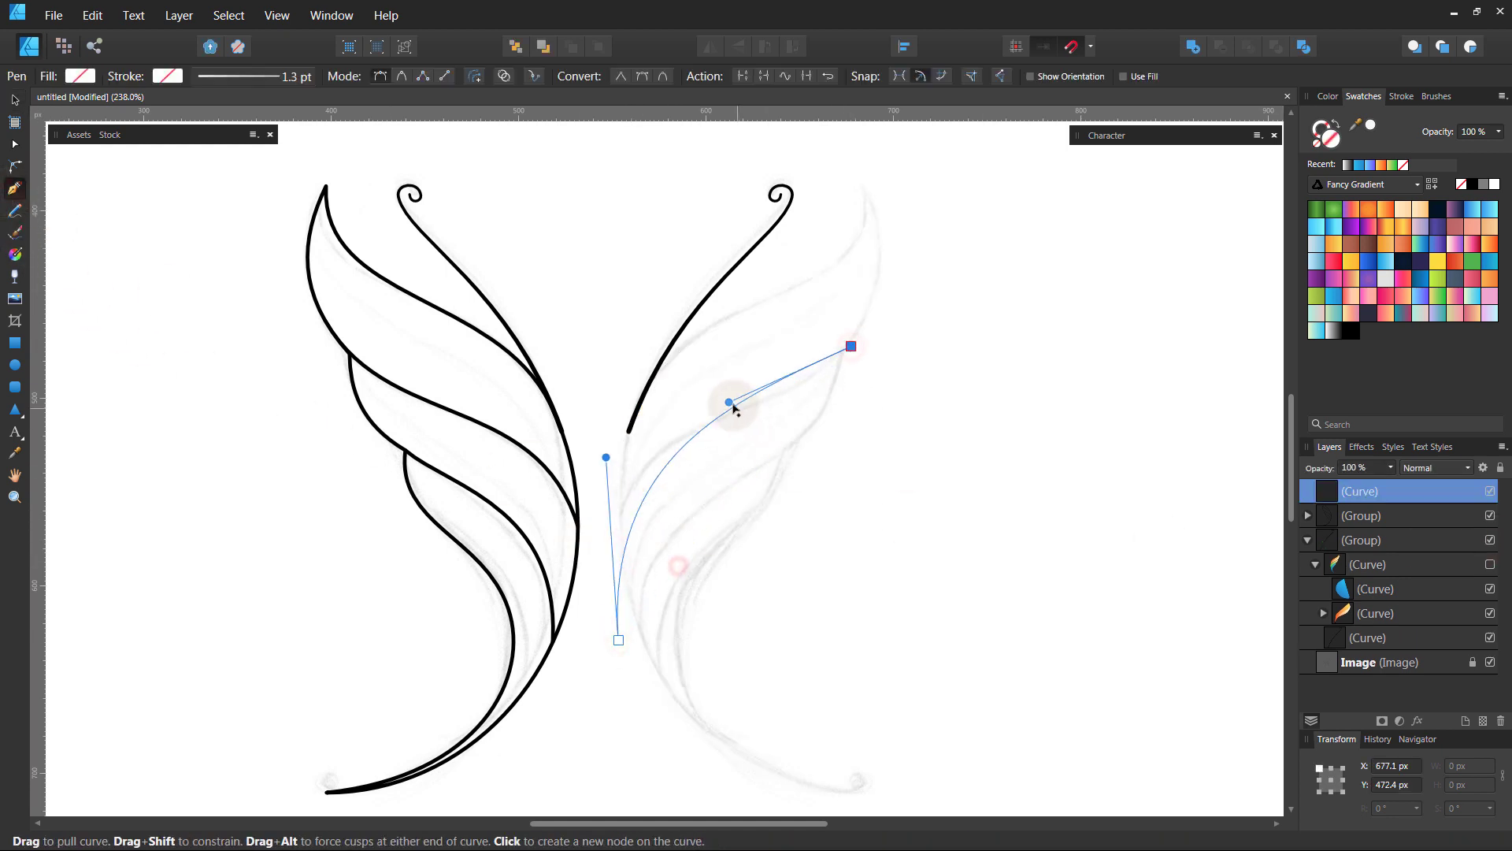
{"action": "left_click_drag", "start_coordinate": [726, 399], "coordinate": [781, 474]}
{"action": "left_click_drag", "start_coordinate": [619, 640], "coordinate": [628, 644]}
{"action": "left_click_drag", "start_coordinate": [606, 457], "coordinate": [604, 448]}
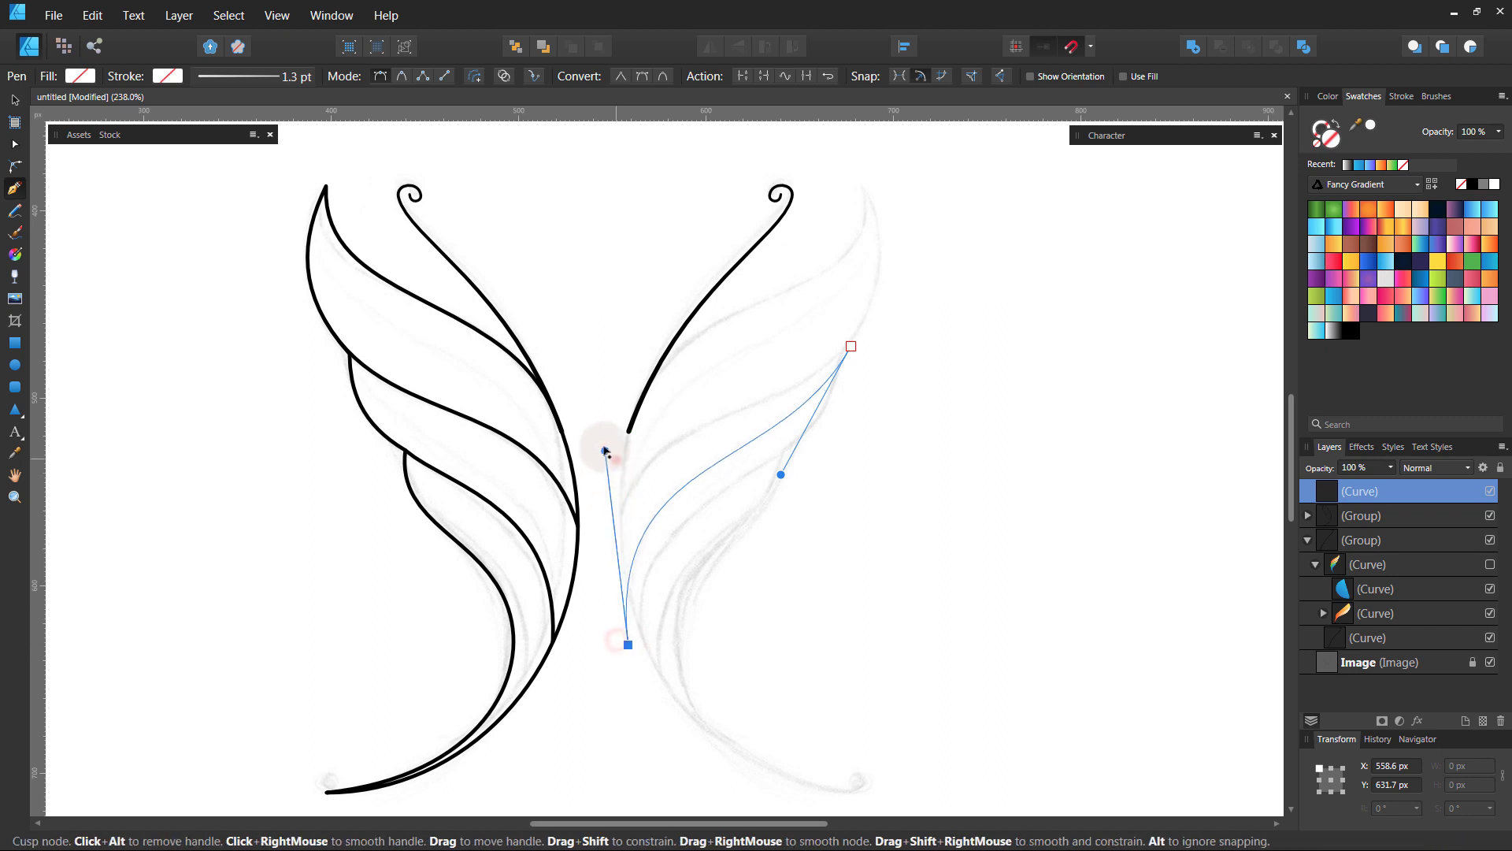
{"action": "left_click", "coordinate": [851, 347]}
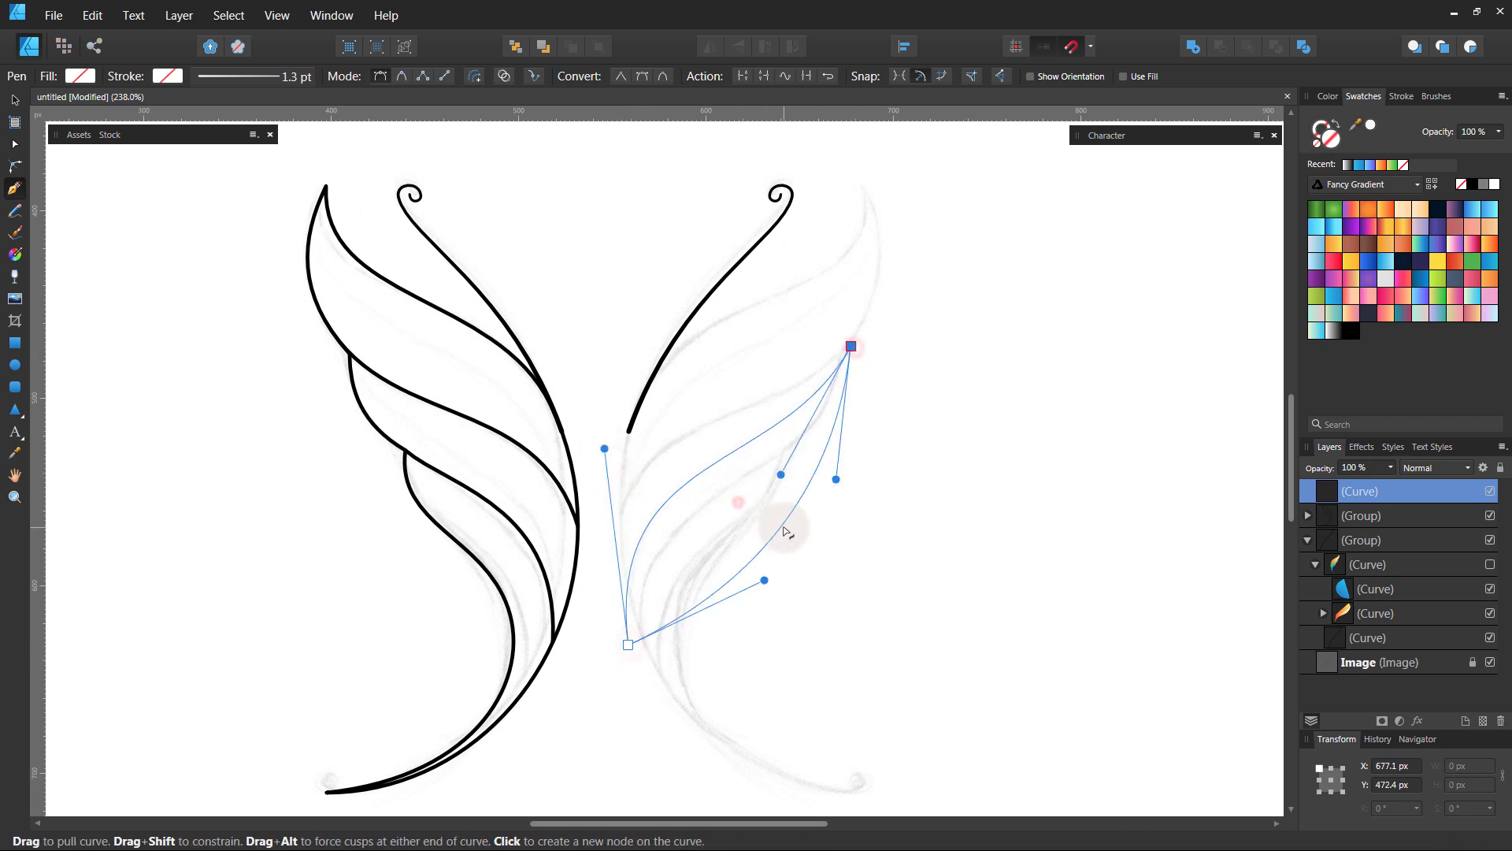
{"action": "left_click", "coordinate": [898, 528], "text": "ctrl"}
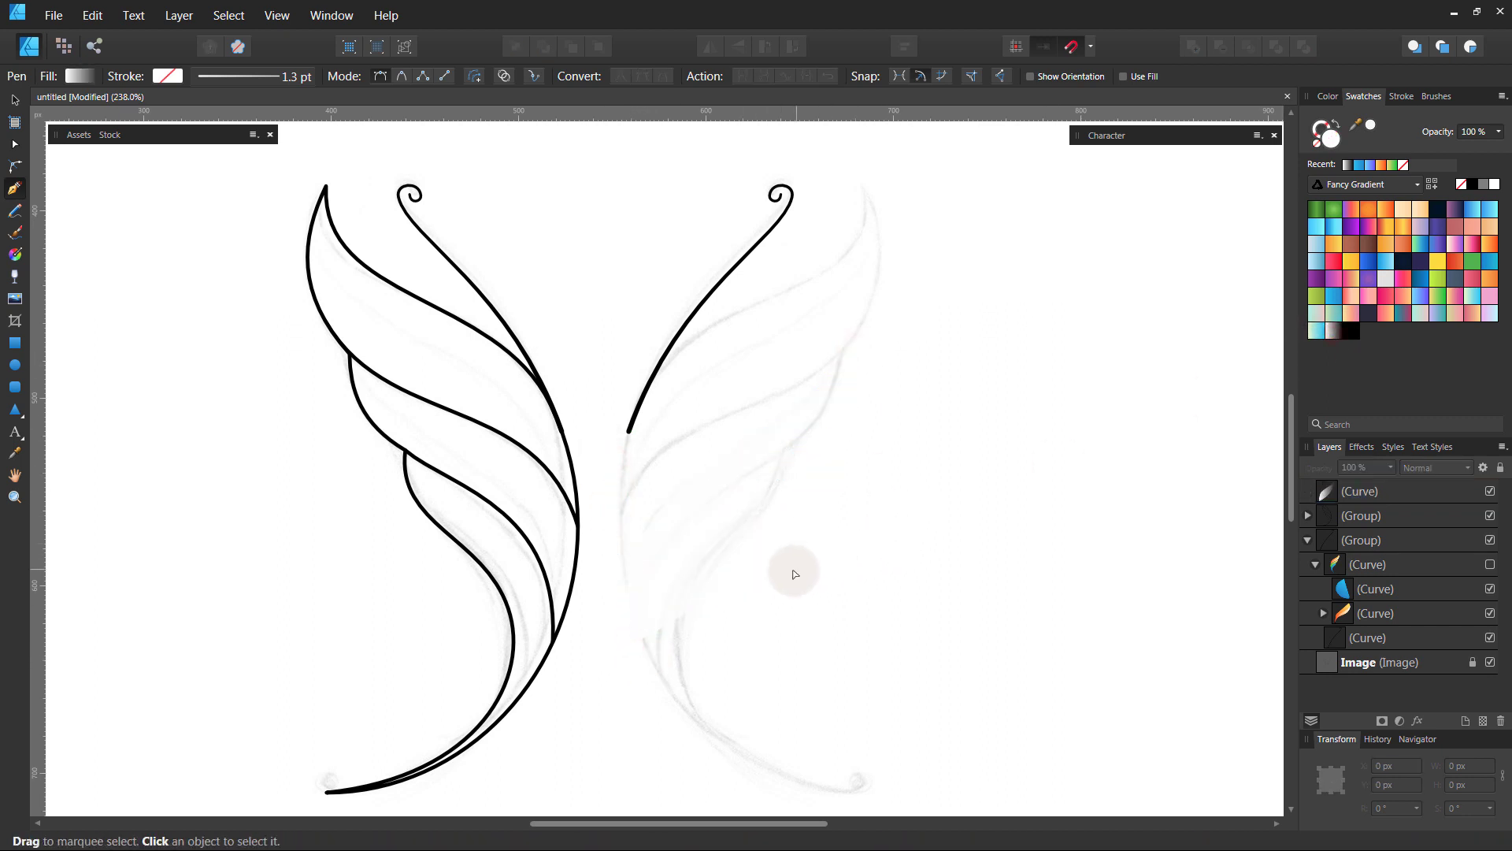
Draw a second curved highlight shape over the lower wing, closed with a straight edge
{"action": "left_click_drag", "start_coordinate": [832, 432], "coordinate": [704, 490]}
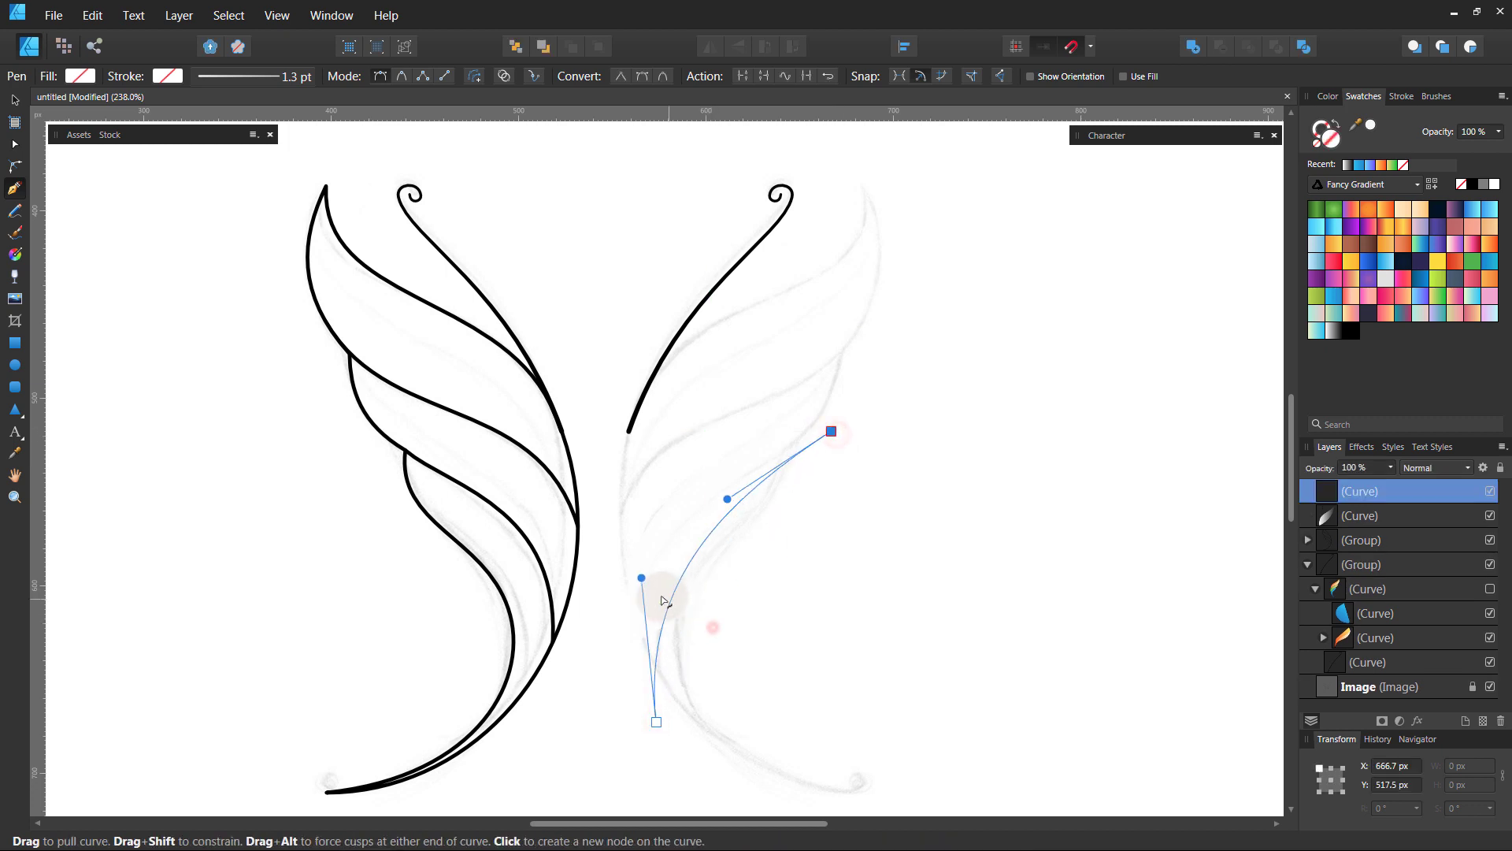
{"action": "left_click_drag", "start_coordinate": [596, 556], "coordinate": [602, 547]}
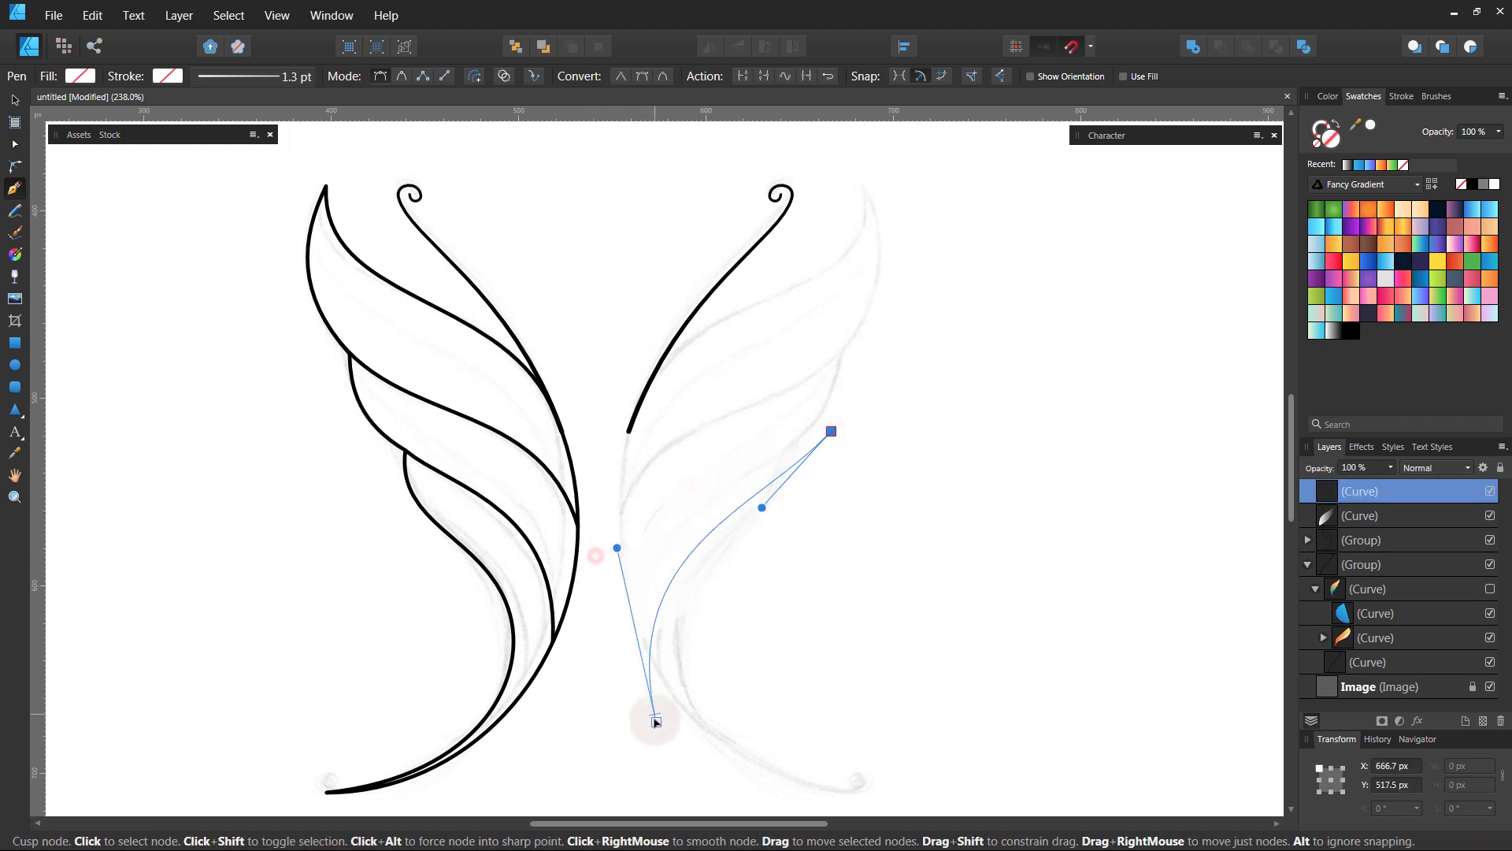
{"action": "left_click_drag", "start_coordinate": [656, 721], "coordinate": [667, 735]}
{"action": "left_click_drag", "start_coordinate": [614, 561], "coordinate": [611, 552]}
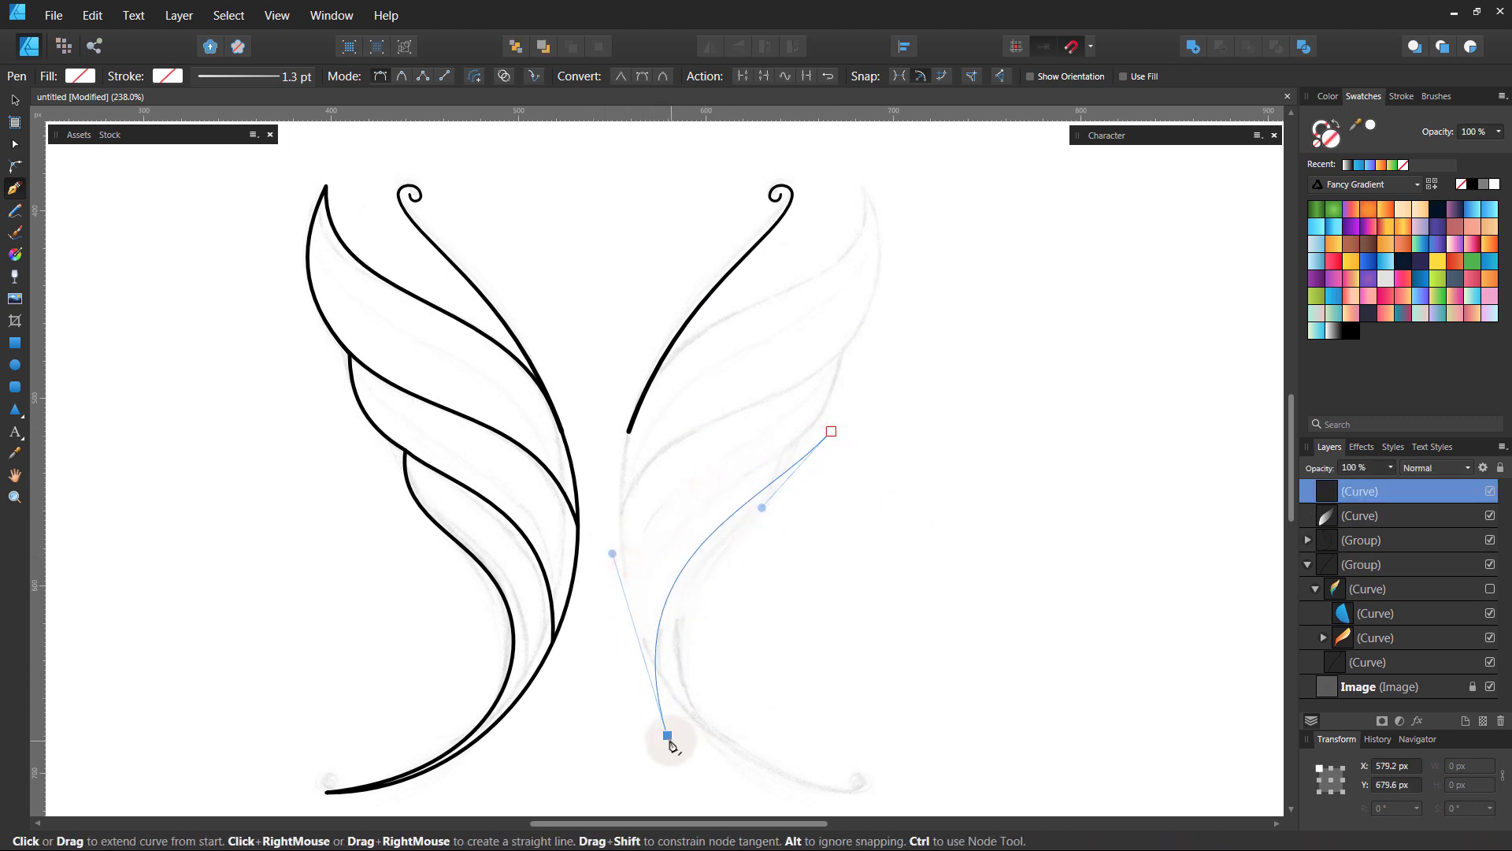
{"action": "scroll", "coordinate": [847, 719], "scroll_direction": "down", "scroll_amount": 2}
{"action": "left_click", "coordinate": [859, 713]}
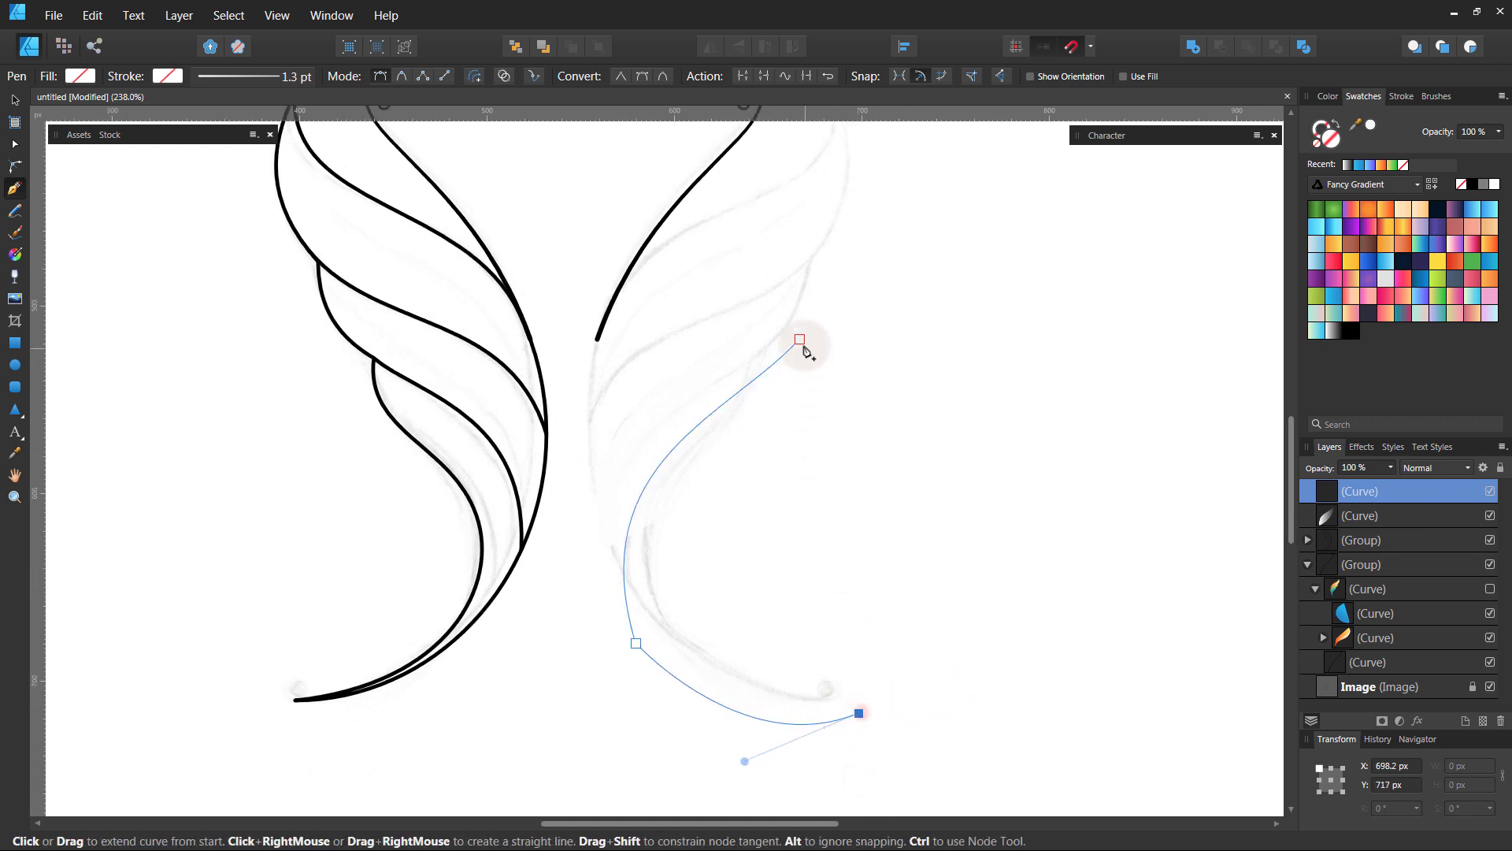
{"action": "left_click", "coordinate": [799, 339]}
Show the wing, nest one highlight in the blue band and the other below orange in the band group
{"action": "left_click", "coordinate": [1489, 589]}
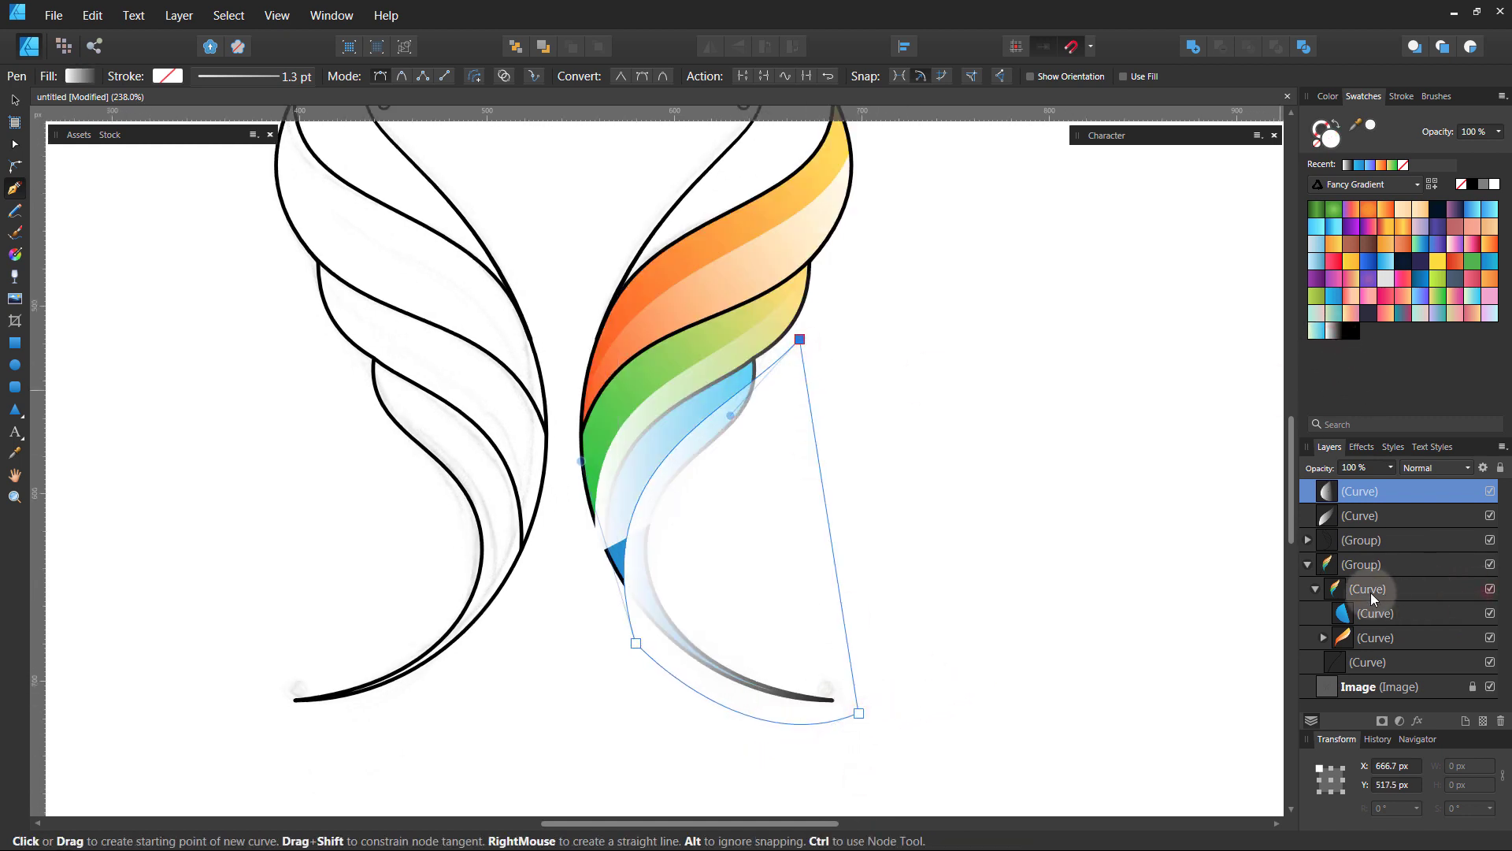
{"action": "key", "text": "v"}
{"action": "left_click_drag", "start_coordinate": [1422, 494], "coordinate": [1342, 605]}
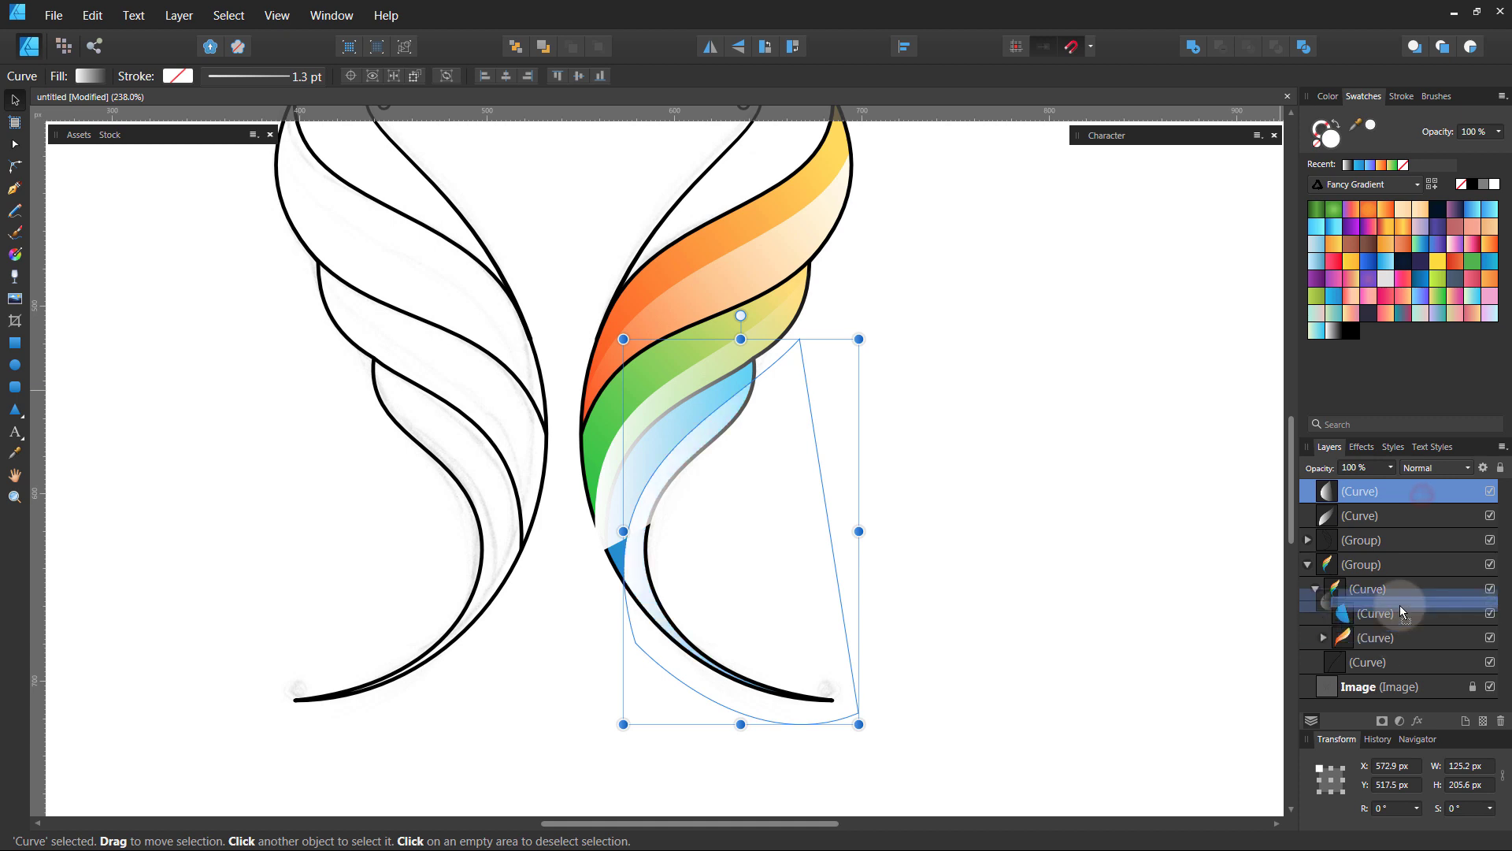
{"action": "left_click", "coordinate": [1395, 493]}
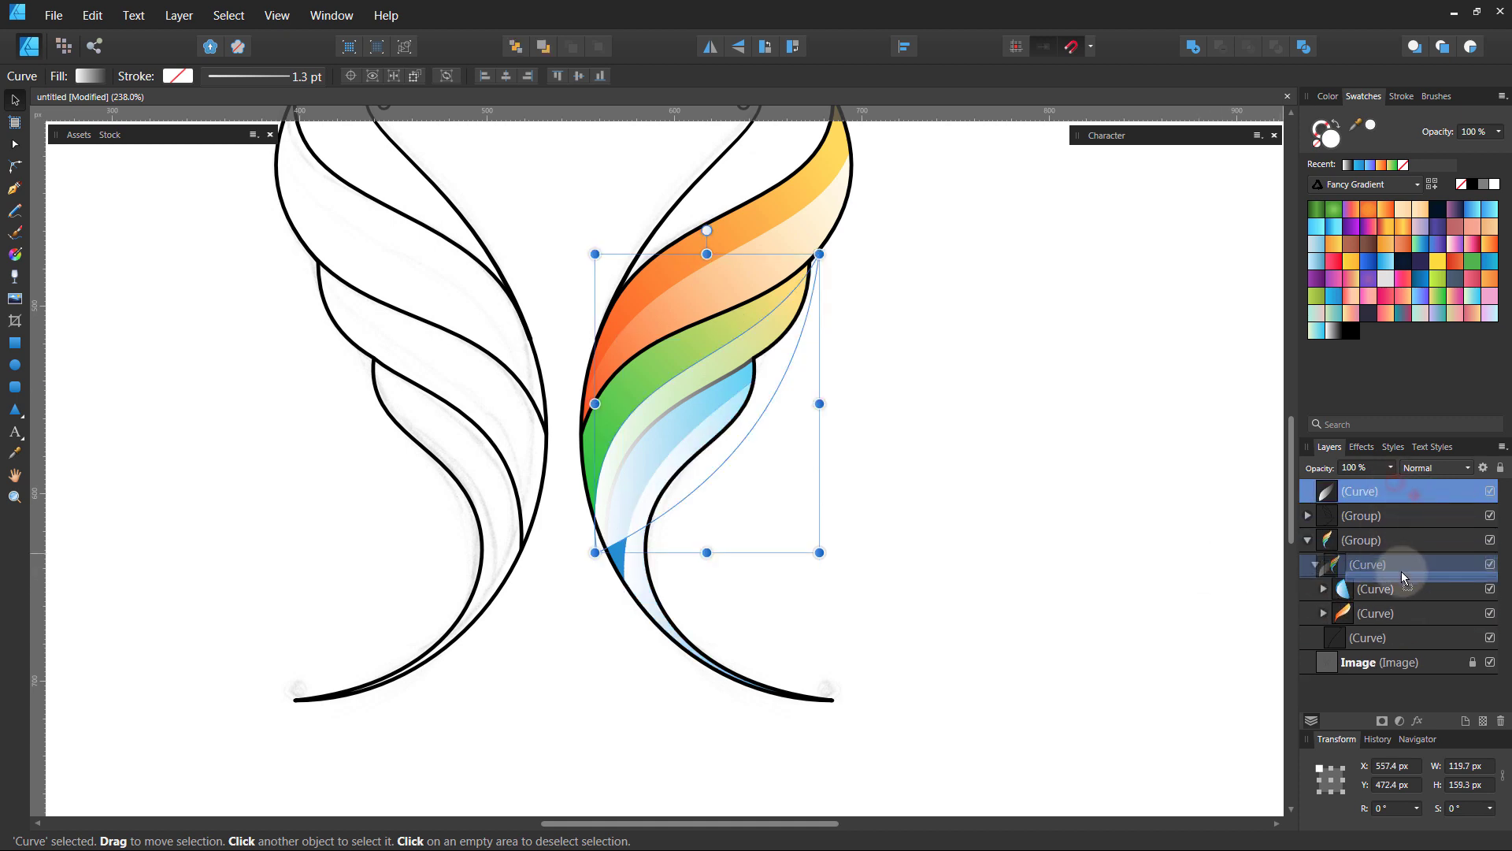
{"action": "left_click_drag", "start_coordinate": [1402, 570], "coordinate": [1399, 572]}
{"action": "key", "text": "ctrl+bracketleft"}
{"action": "key", "text": "ctrl+bracketleft"}
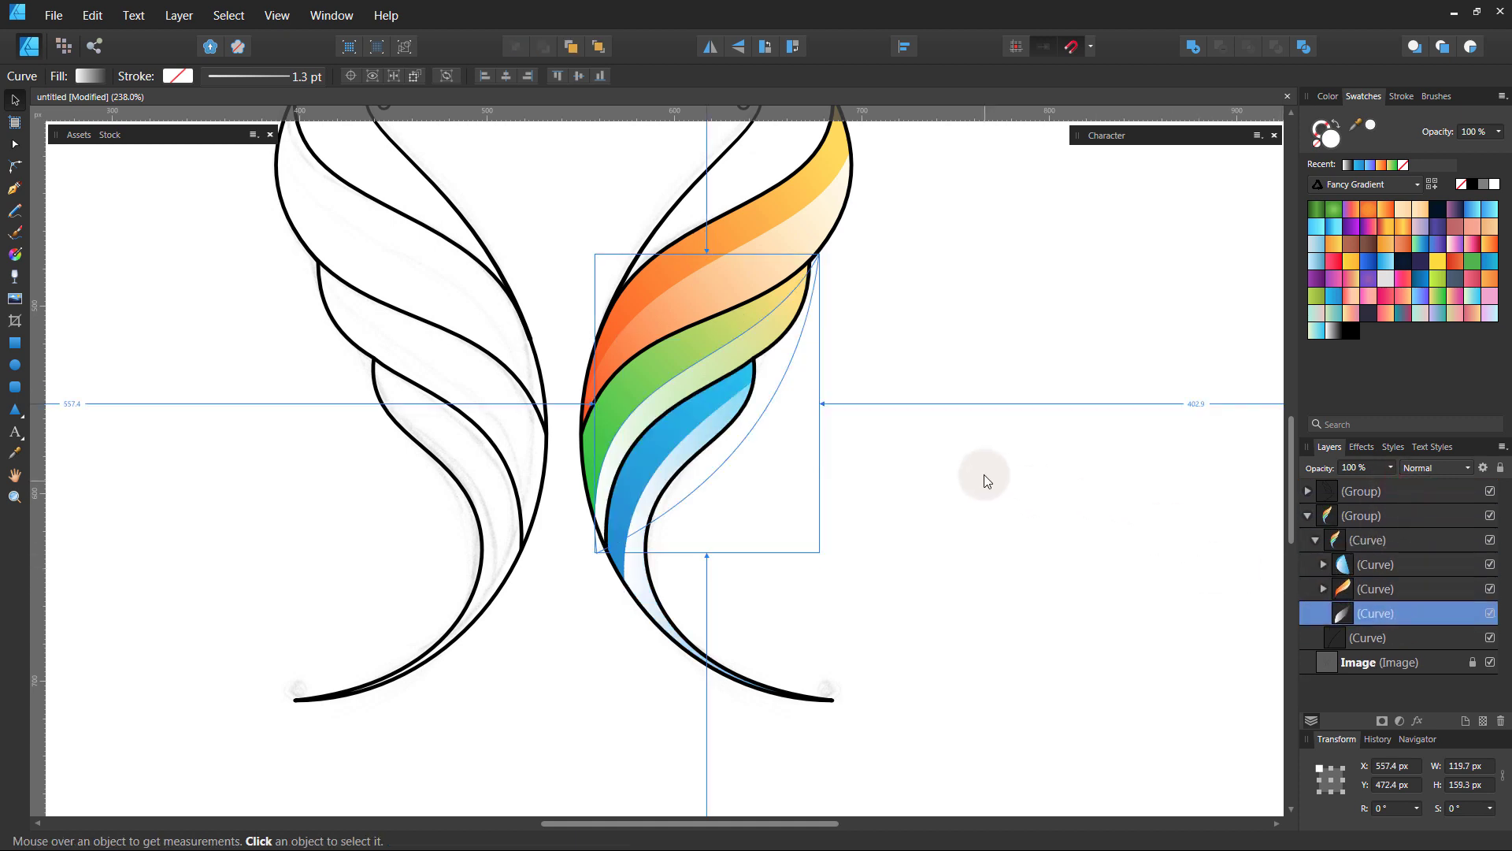
{"action": "left_click", "coordinate": [986, 481]}
Move the blue-band highlight's gradient start down to the band's lower end
{"action": "left_click", "coordinate": [709, 363]}
{"action": "key", "text": "g"}
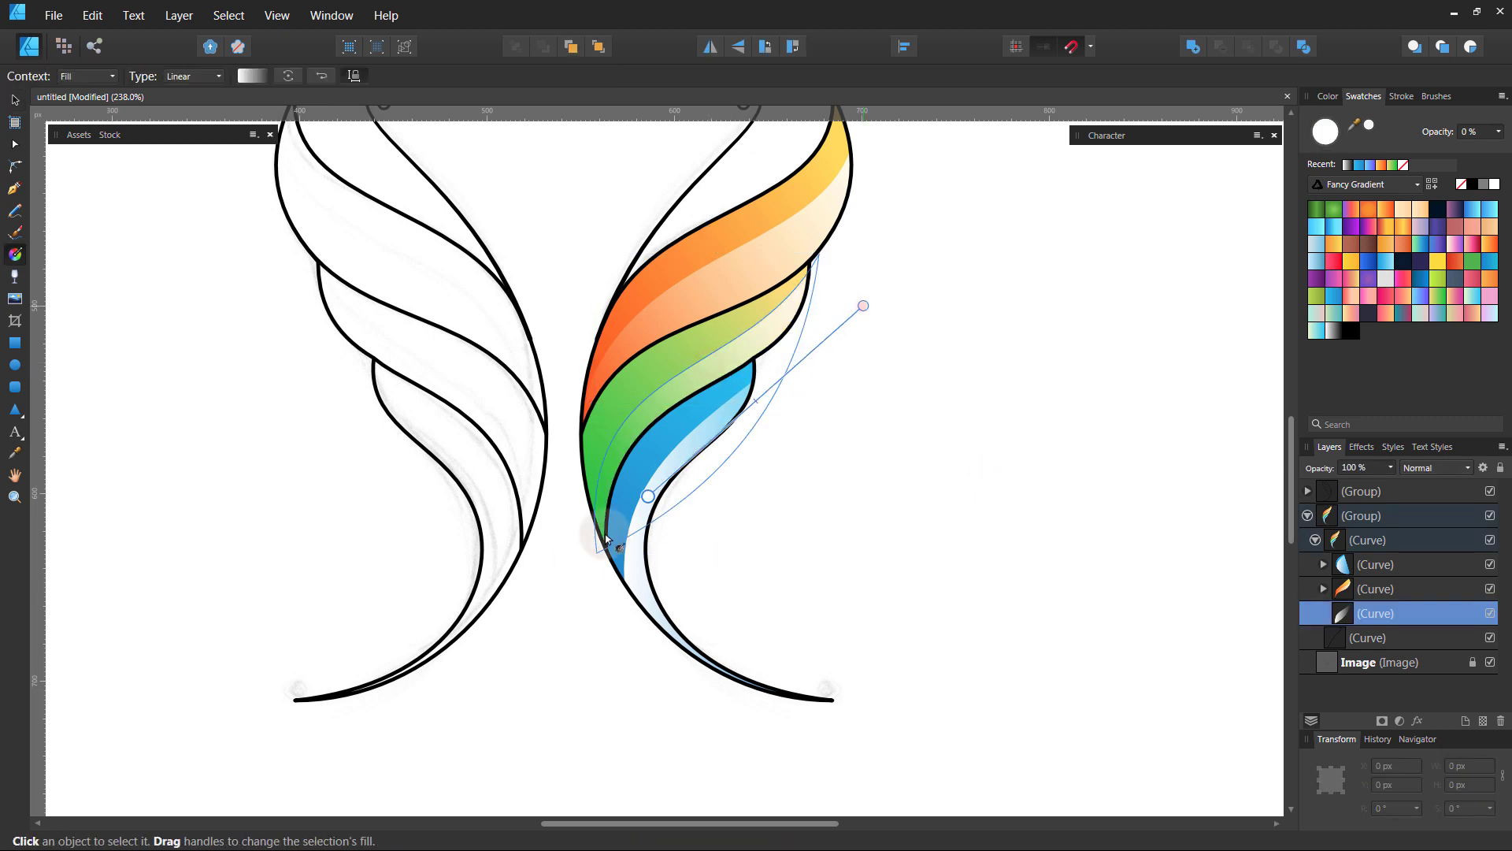
{"action": "left_click", "coordinate": [634, 583]}
{"action": "left_click_drag", "start_coordinate": [706, 586], "coordinate": [667, 634]}
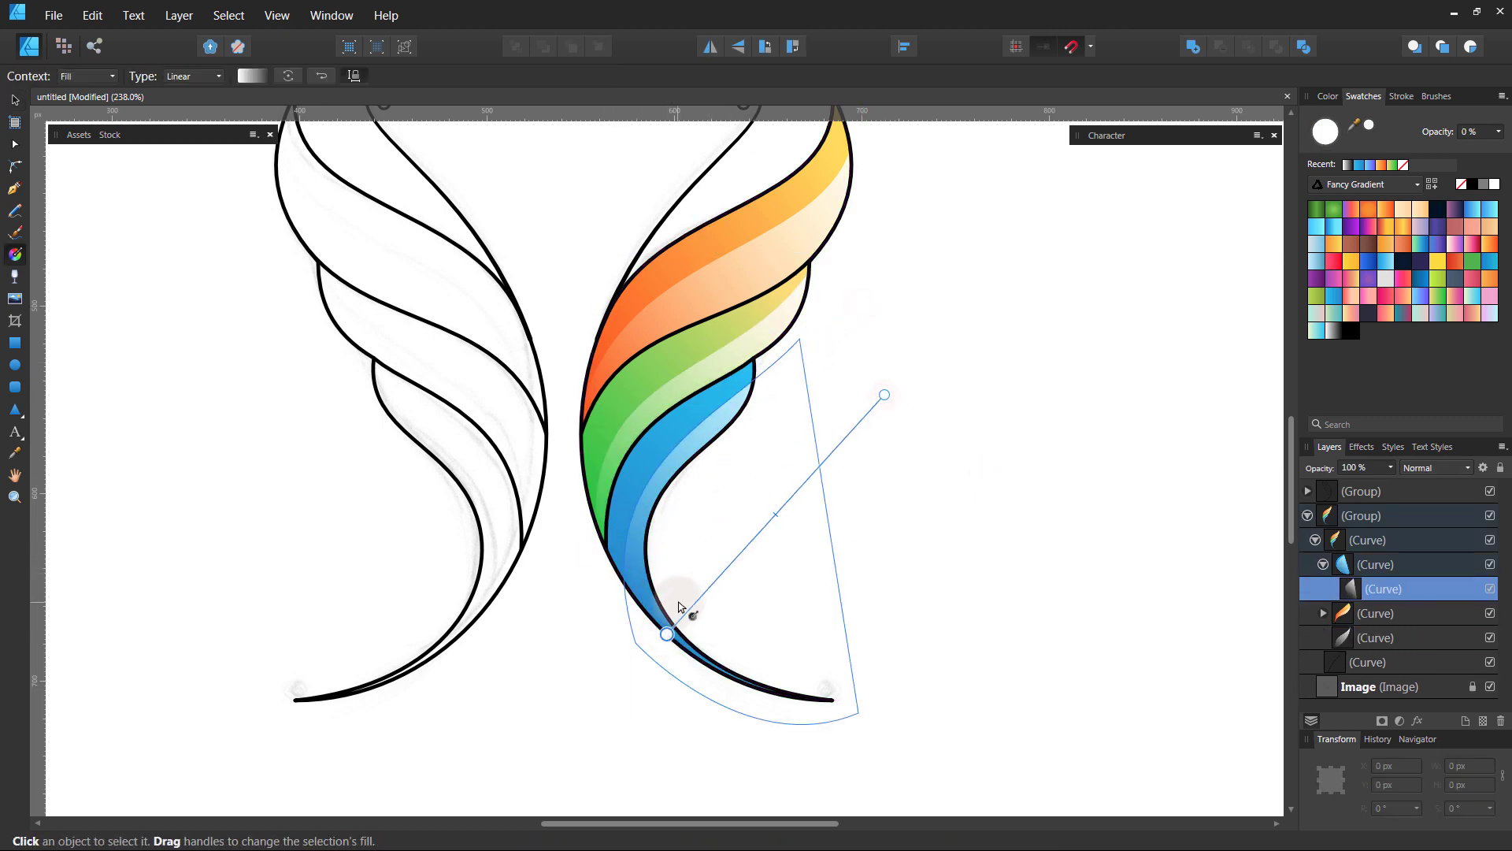
{"action": "key", "text": "v"}
{"action": "left_click_drag", "start_coordinate": [851, 368], "coordinate": [871, 465]}
Reshape the green-band highlight's curve by editing its upper right point
{"action": "left_click", "coordinate": [791, 434]}
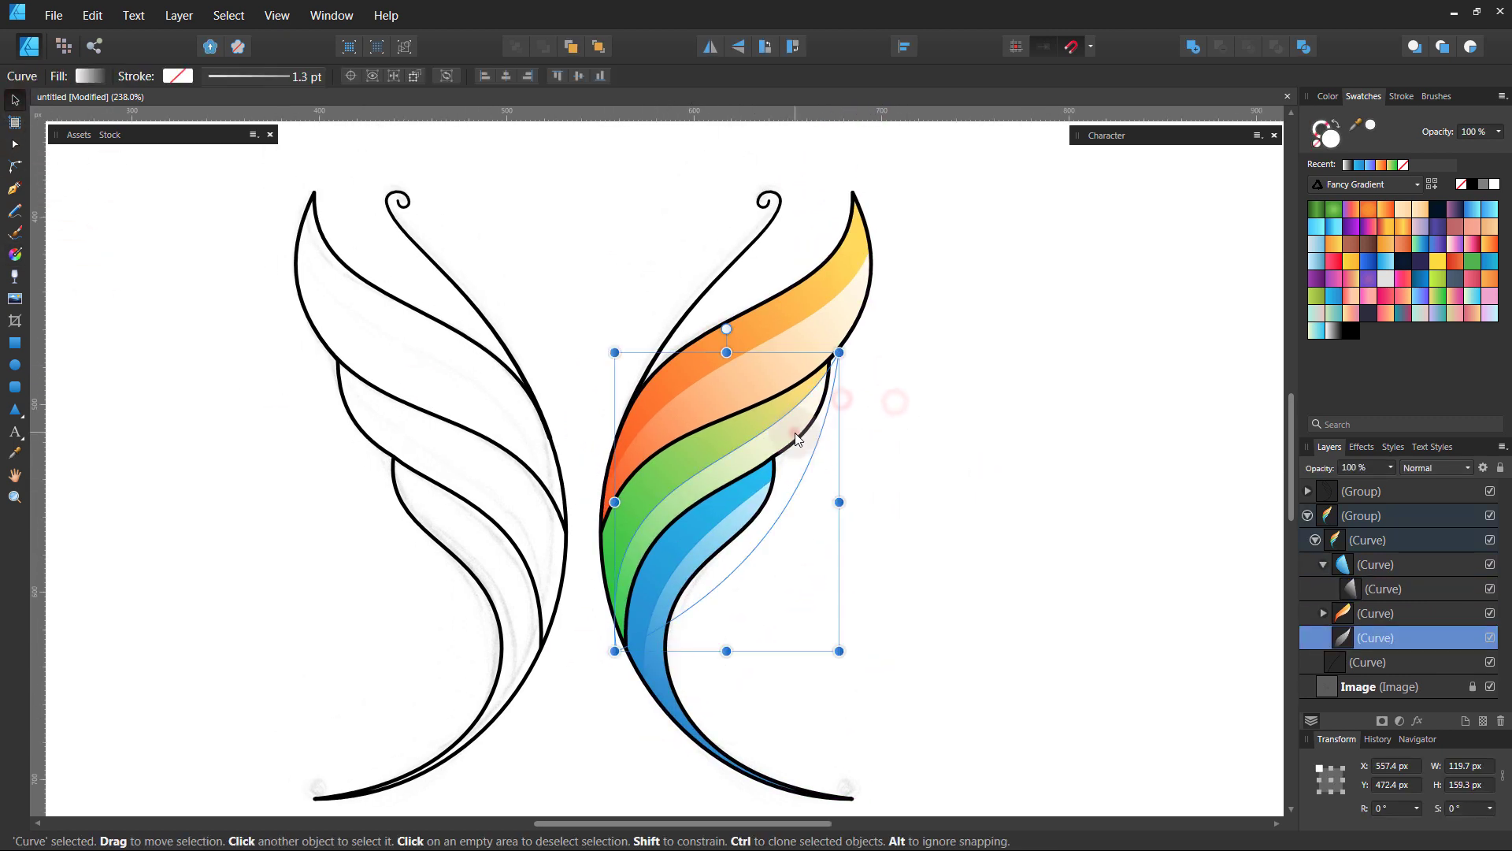
{"action": "key", "text": "a"}
{"action": "left_click", "coordinate": [839, 353]}
{"action": "left_click_drag", "start_coordinate": [591, 452], "coordinate": [589, 434]}
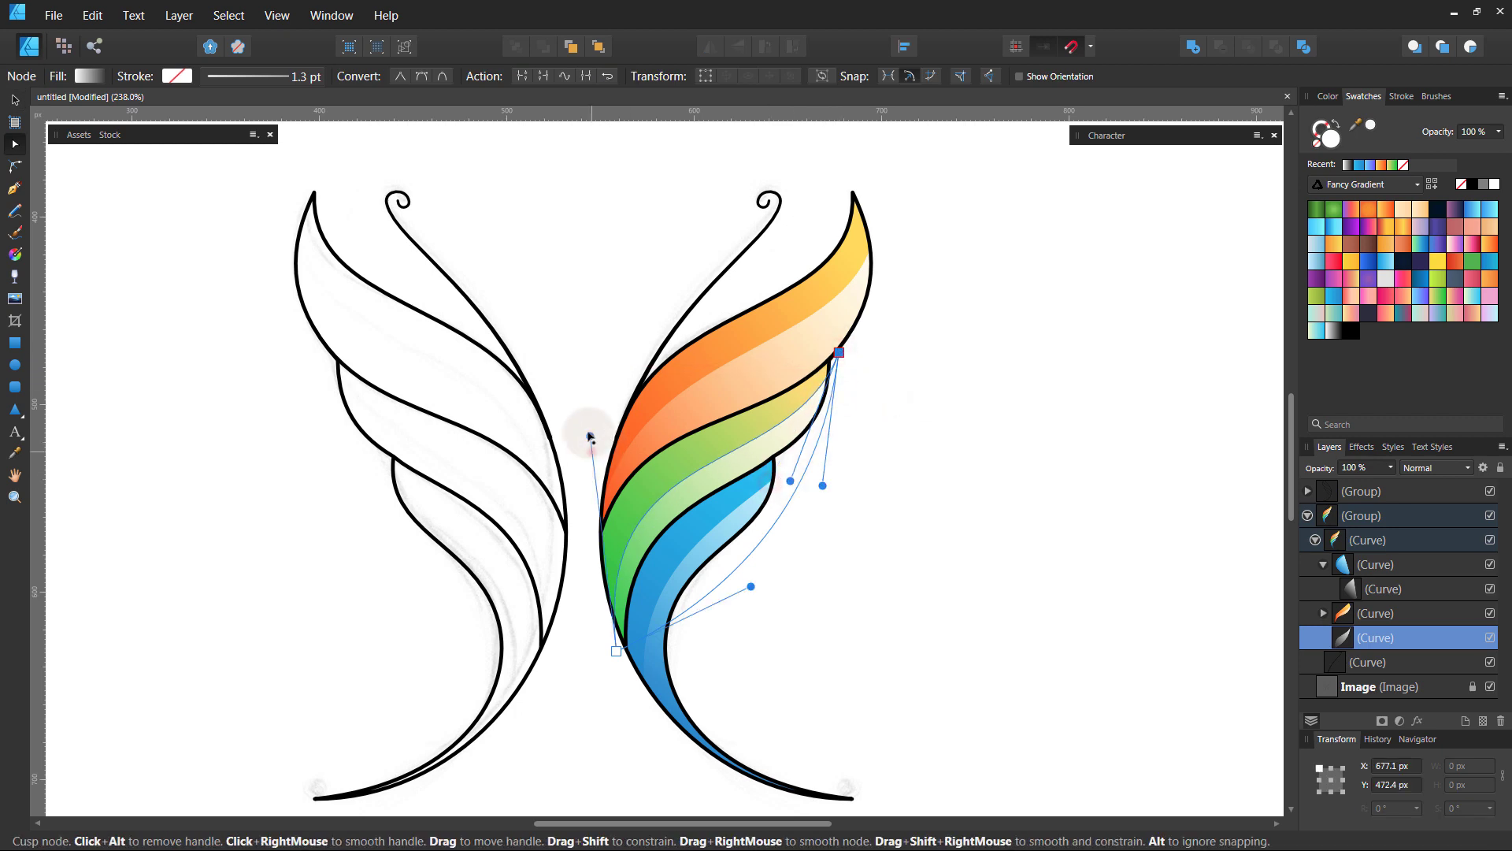
{"action": "left_click_drag", "start_coordinate": [906, 401], "coordinate": [942, 388]}
Reshape both curves at the orange-band highlight's top point
{"action": "left_click", "coordinate": [863, 312]}
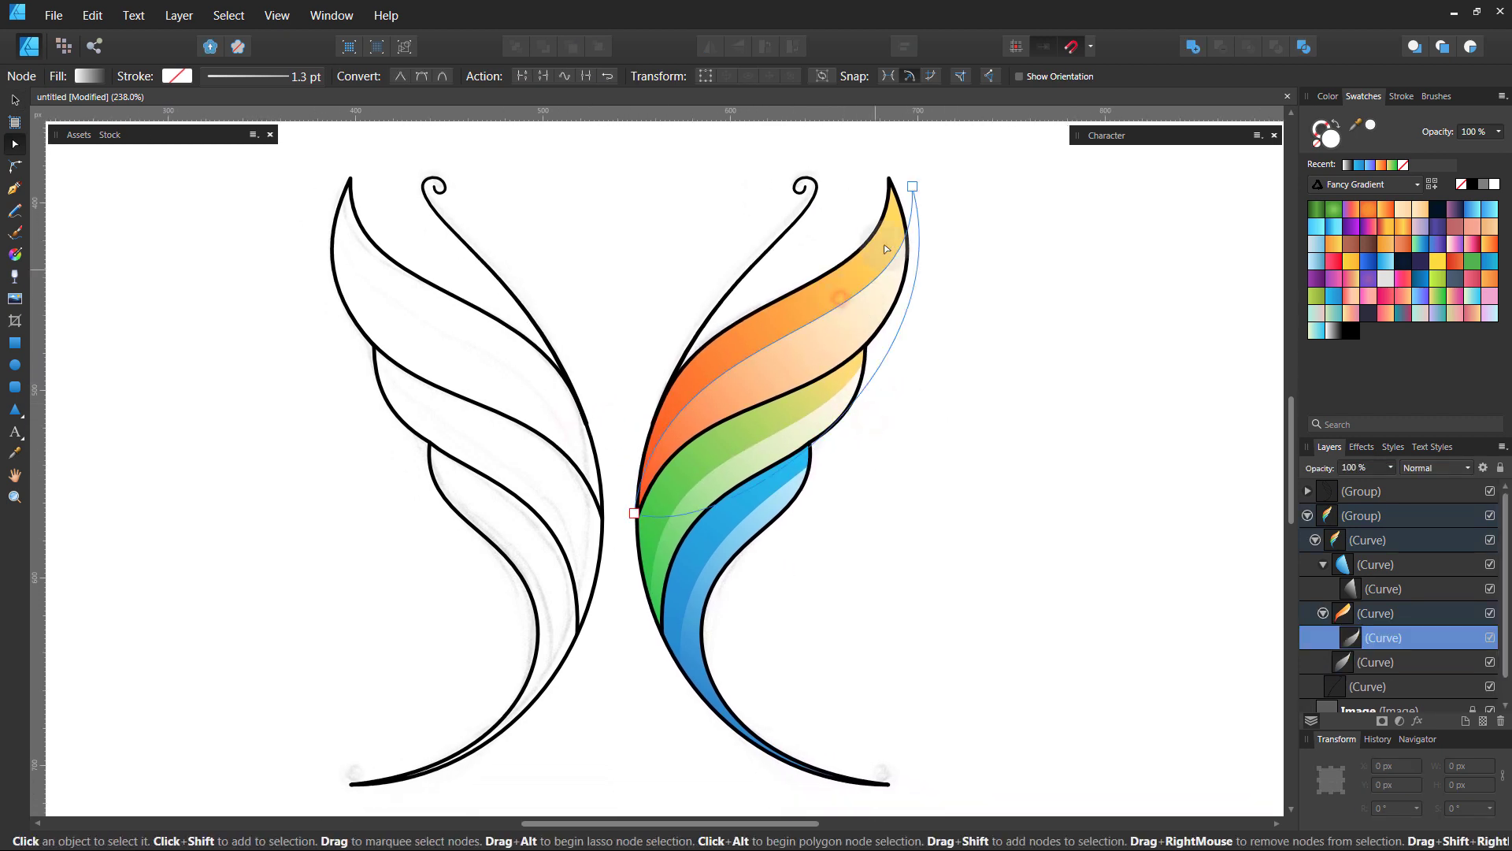
{"action": "left_click", "coordinate": [914, 189]}
{"action": "left_click_drag", "start_coordinate": [911, 337], "coordinate": [914, 372]}
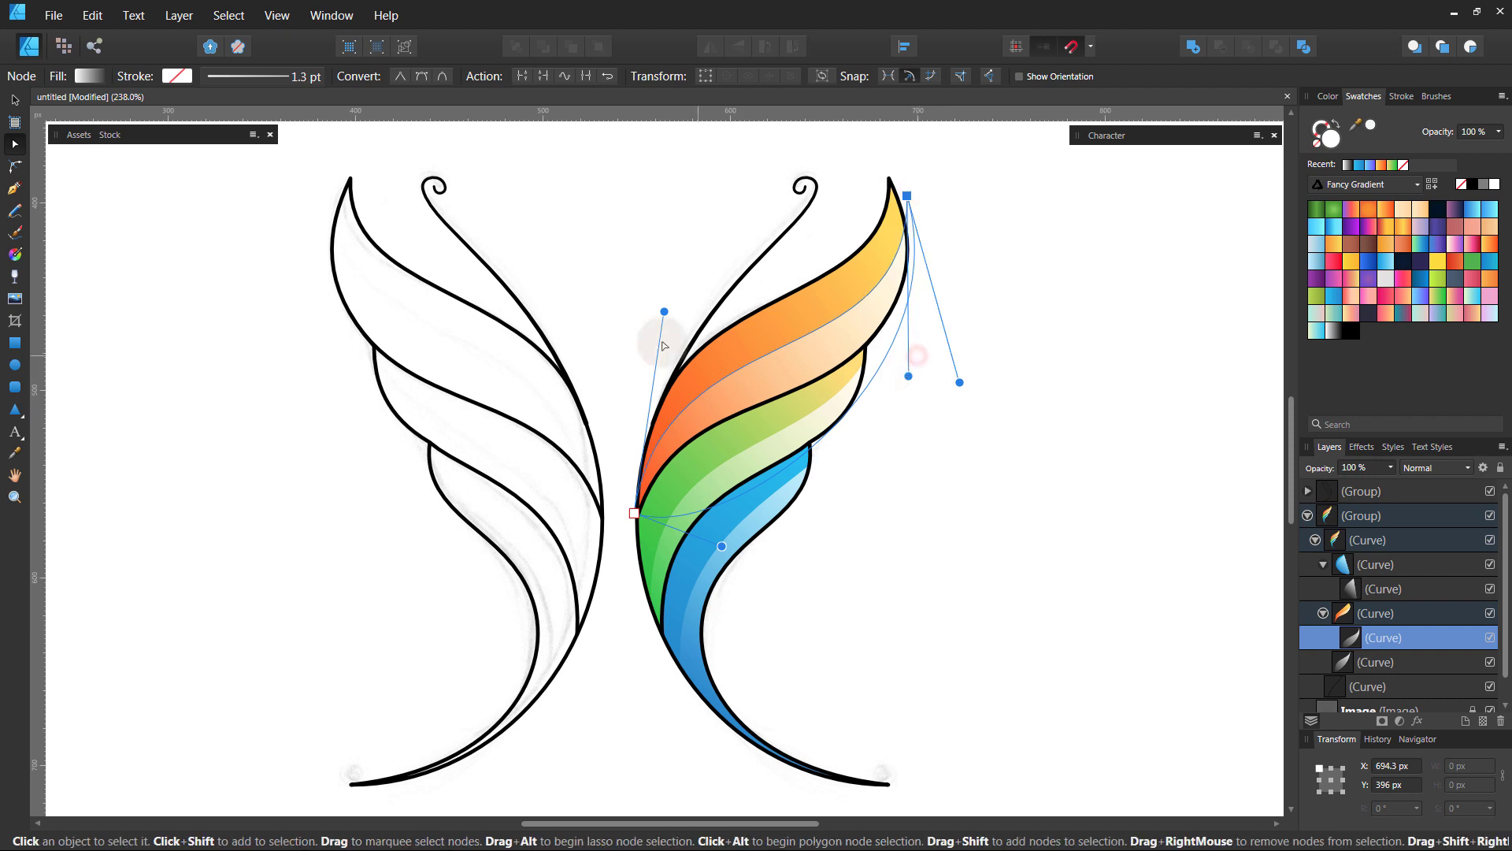
{"action": "left_click_drag", "start_coordinate": [662, 314], "coordinate": [662, 338]}
{"action": "left_click", "coordinate": [979, 398]}
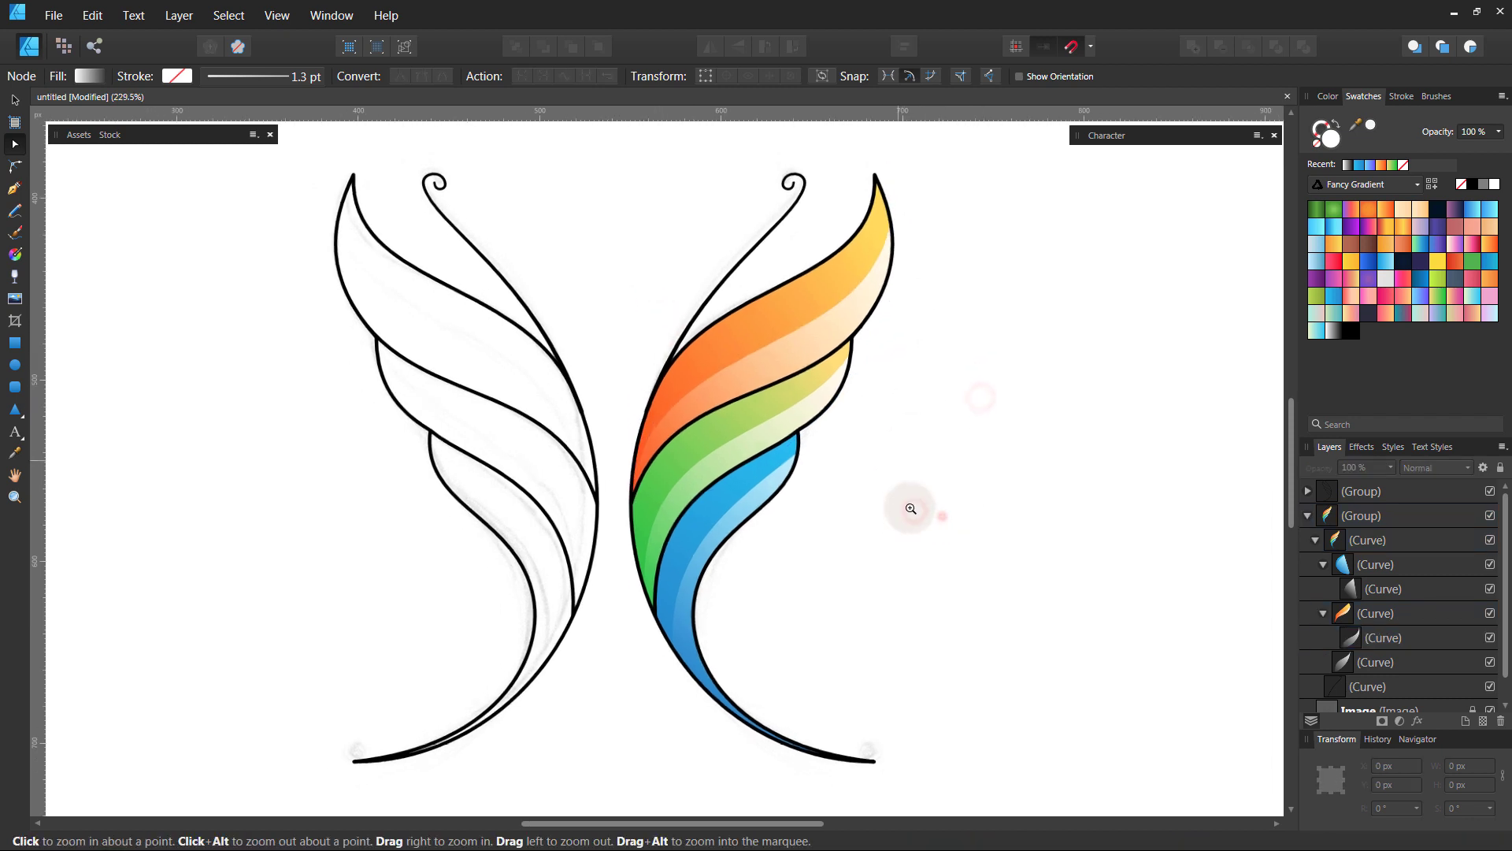
{"action": "scroll", "coordinate": [798, 475], "scroll_direction": "up", "scroll_amount": 2}
Draw a curved shading shape along the orange band's inner edge with a black gradient fill
{"action": "left_click_drag", "start_coordinate": [798, 475], "coordinate": [793, 522]}
{"action": "key", "text": "p"}
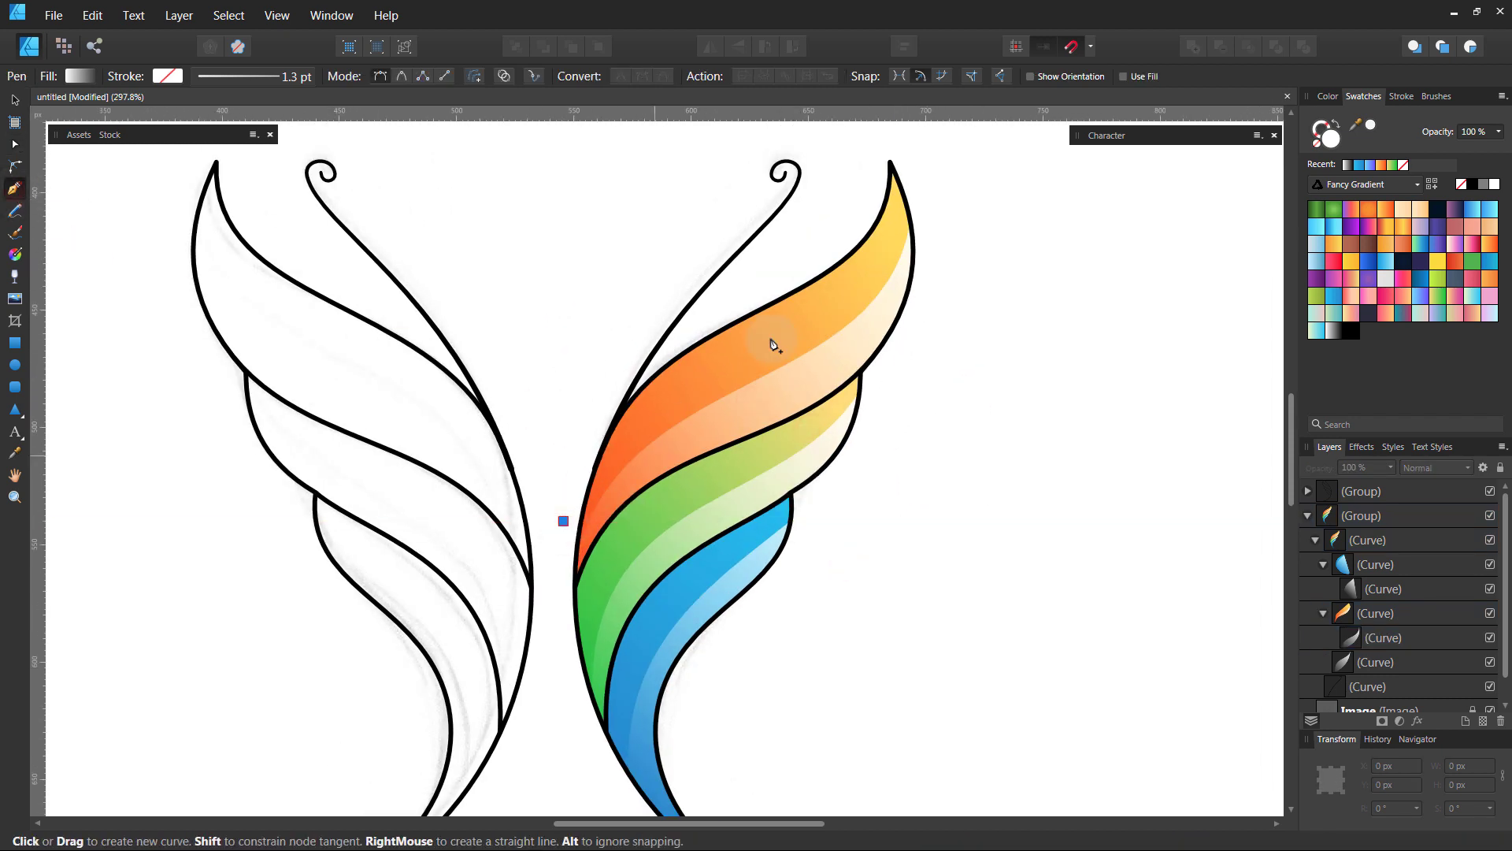
{"action": "left_click", "coordinate": [833, 259]}
{"action": "left_click", "coordinate": [573, 520]}
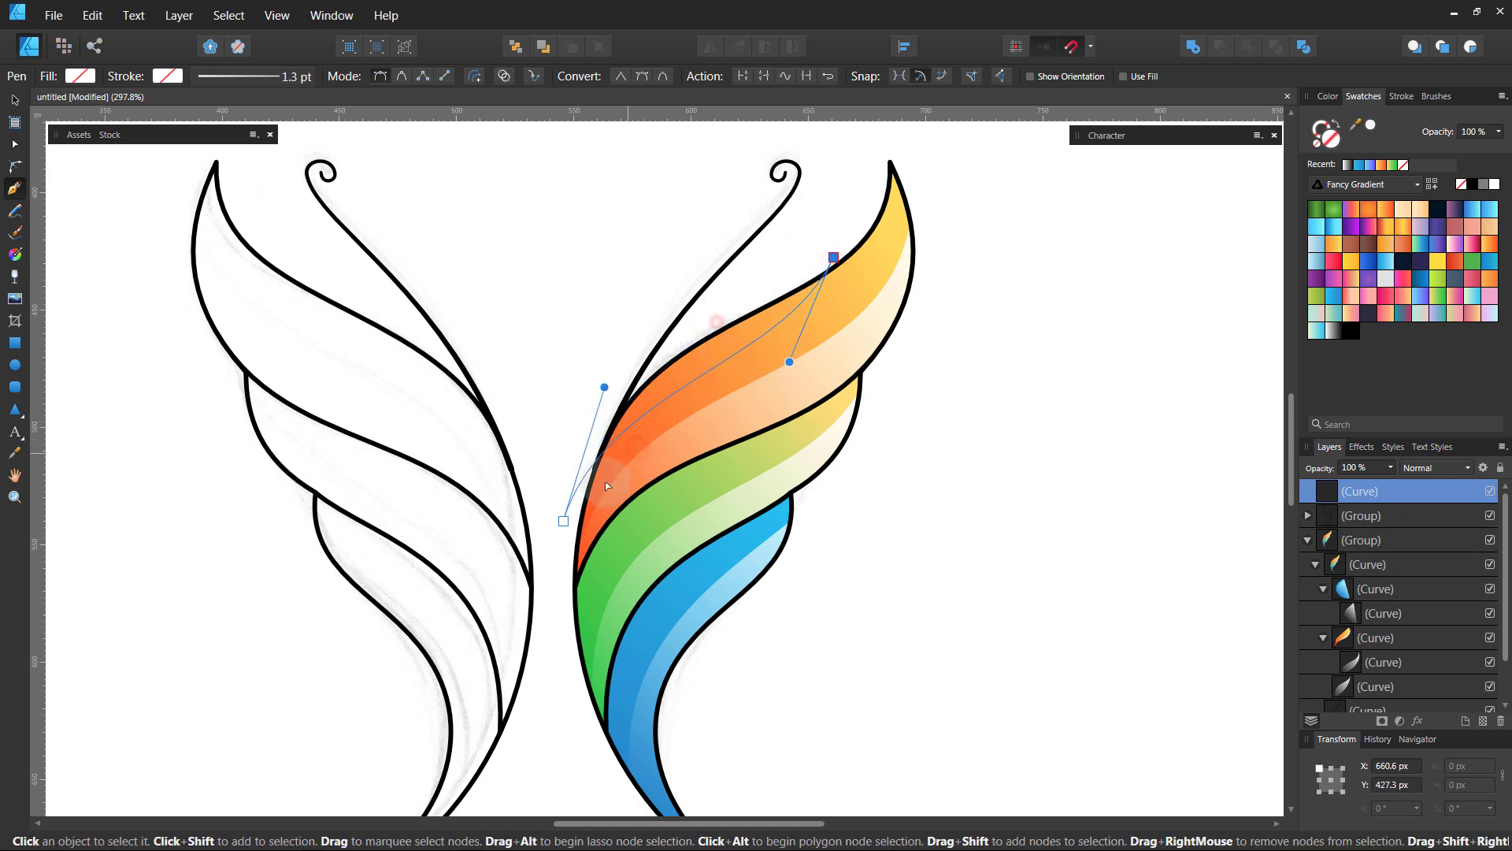
{"action": "left_click_drag", "start_coordinate": [615, 387], "coordinate": [622, 355]}
{"action": "left_click_drag", "start_coordinate": [789, 361], "coordinate": [766, 370]}
{"action": "left_click_drag", "start_coordinate": [573, 521], "coordinate": [582, 515]}
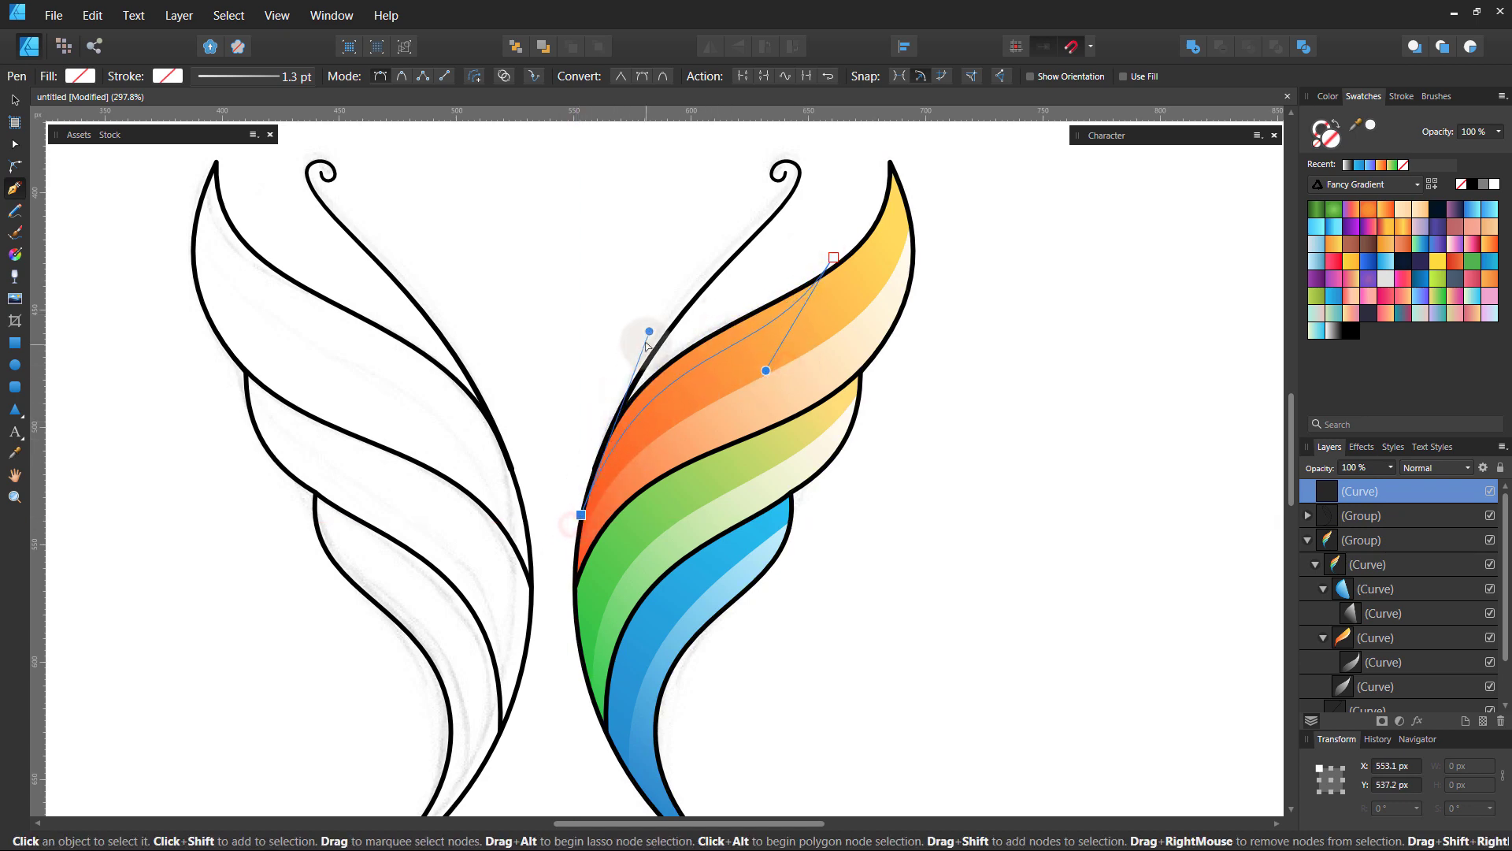
{"action": "left_click_drag", "start_coordinate": [650, 331], "coordinate": [648, 343]}
{"action": "left_click", "coordinate": [1352, 331]}
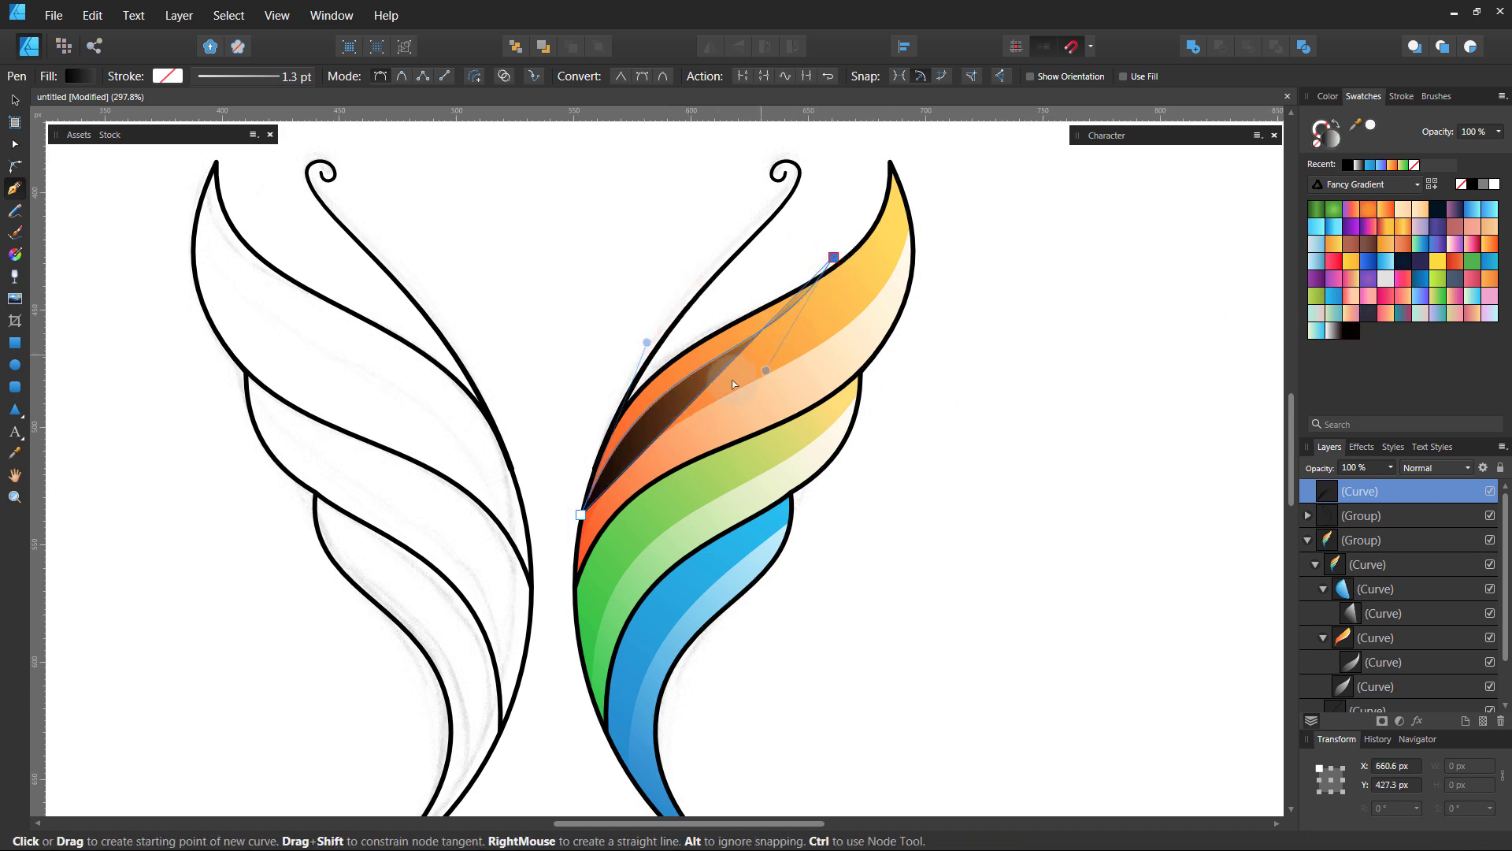
{"action": "left_click_drag", "start_coordinate": [714, 386], "coordinate": [693, 346]}
{"action": "left_click", "coordinate": [955, 502], "text": "ctrl"}
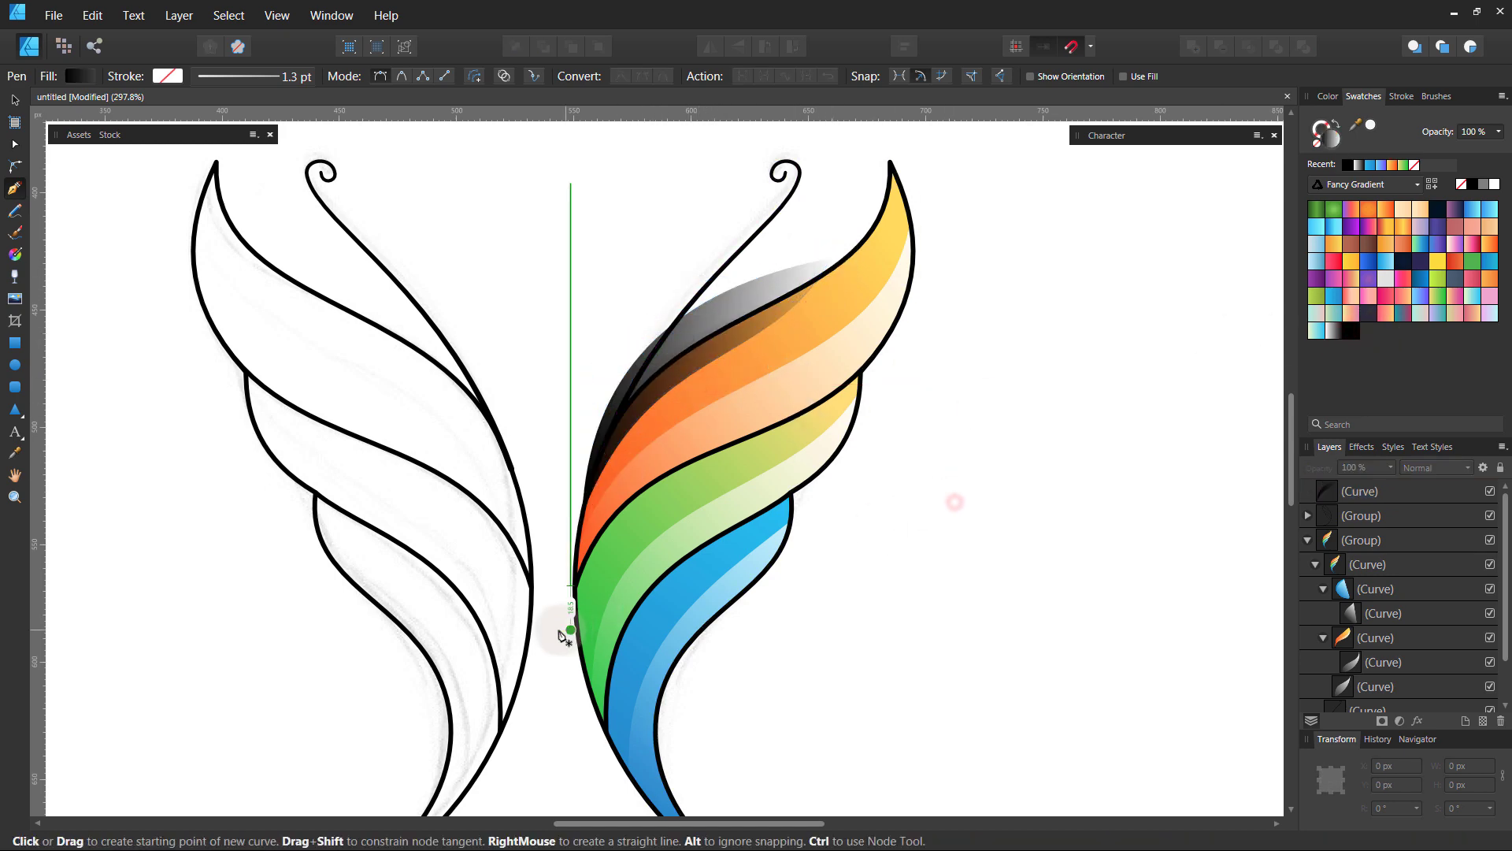
Draw a second shading shape along the next band and begin another over the blue band
{"action": "left_click", "coordinate": [800, 413]}
{"action": "left_click", "coordinate": [572, 640]}
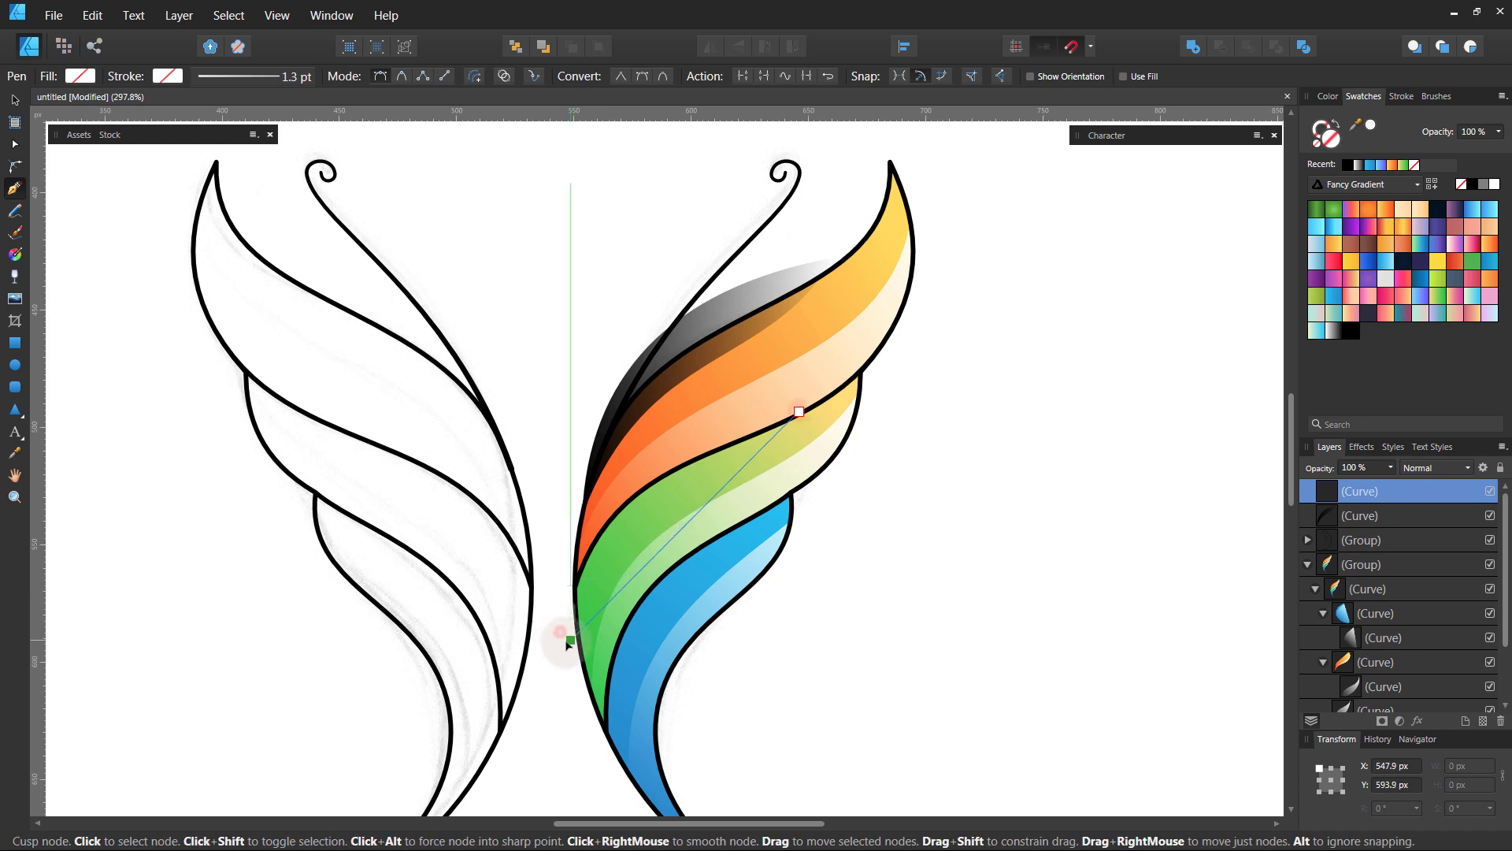
{"action": "left_click_drag", "start_coordinate": [697, 466], "coordinate": [707, 490]}
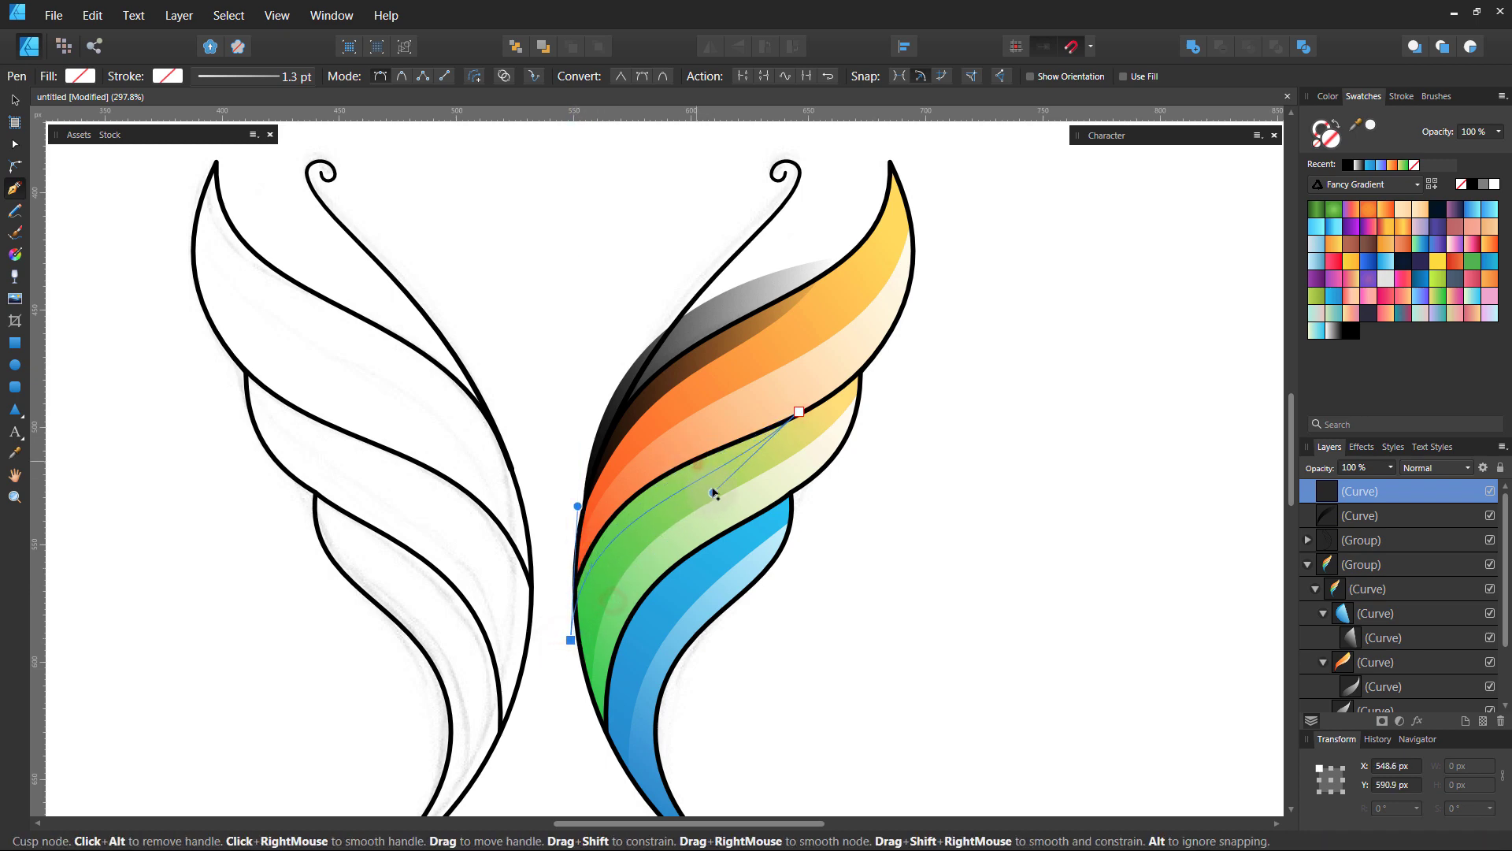
{"action": "left_click_drag", "start_coordinate": [571, 641], "coordinate": [570, 651]}
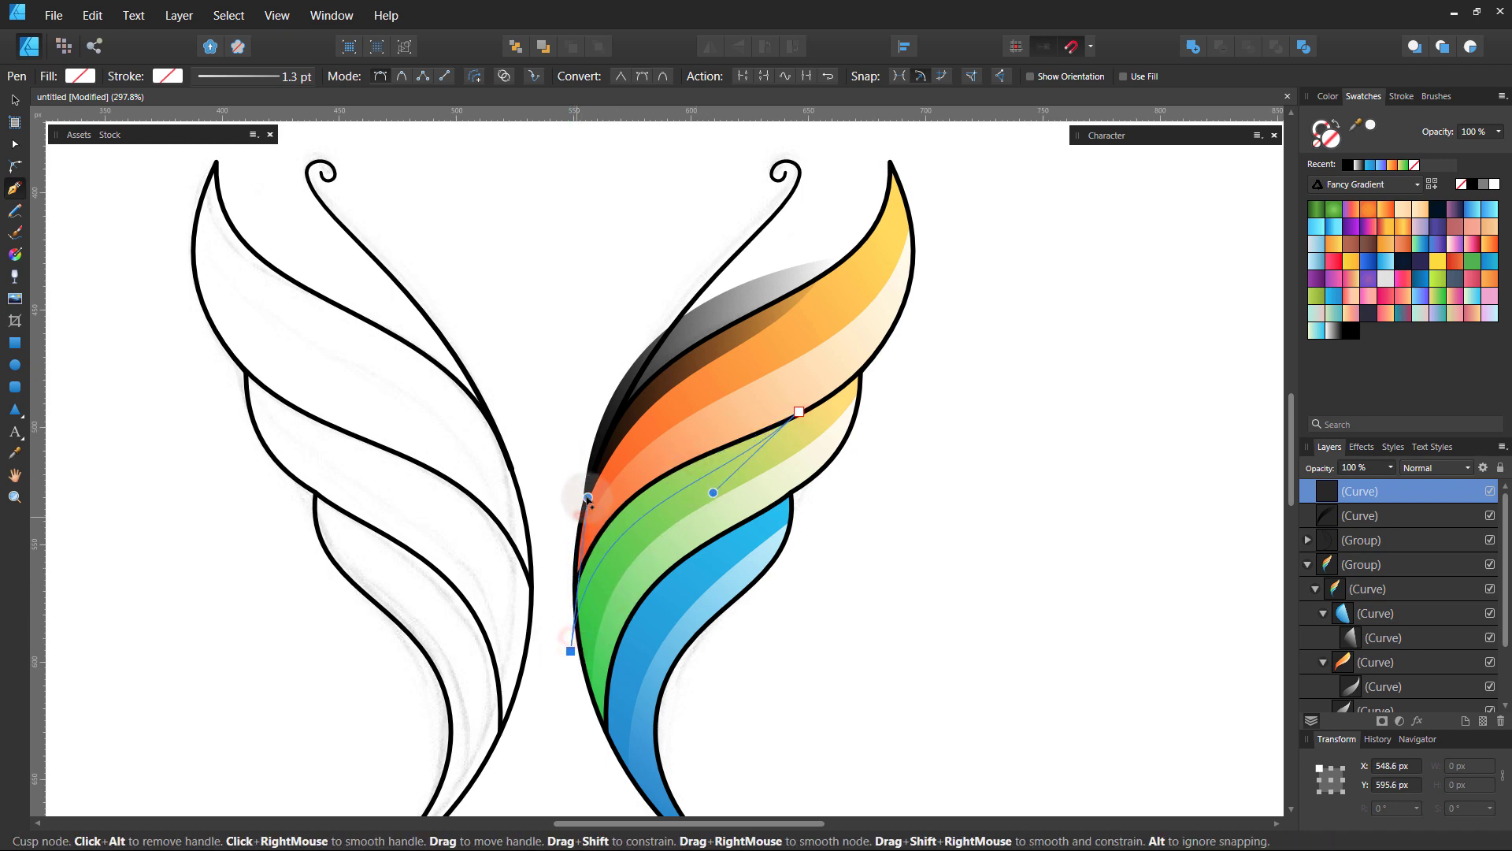
{"action": "left_click", "coordinate": [799, 412]}
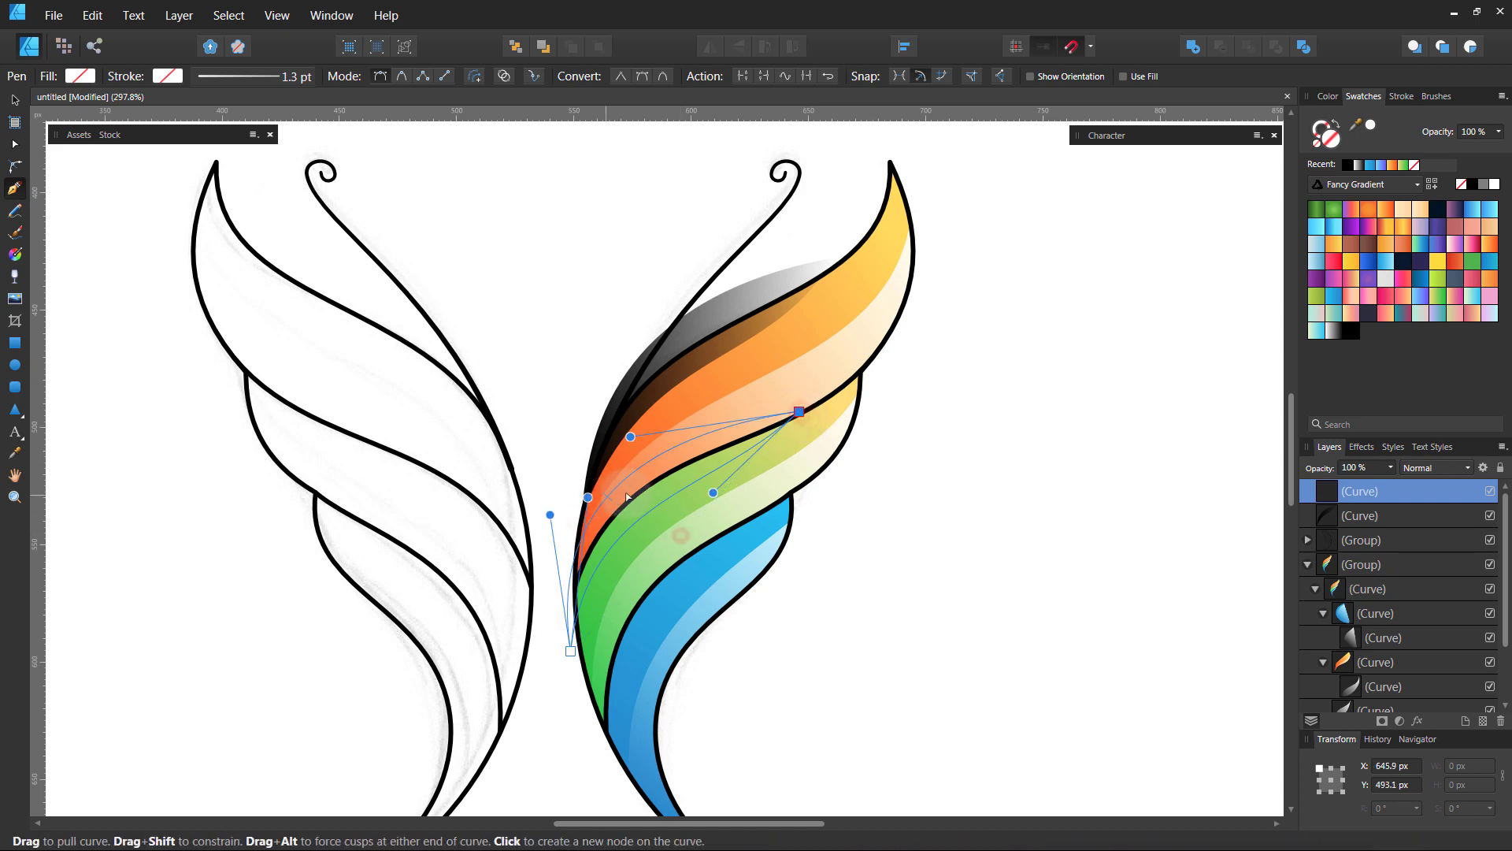
{"action": "left_click", "coordinate": [945, 500], "text": "ctrl"}
{"action": "left_click_drag", "start_coordinate": [797, 635], "coordinate": [761, 540]}
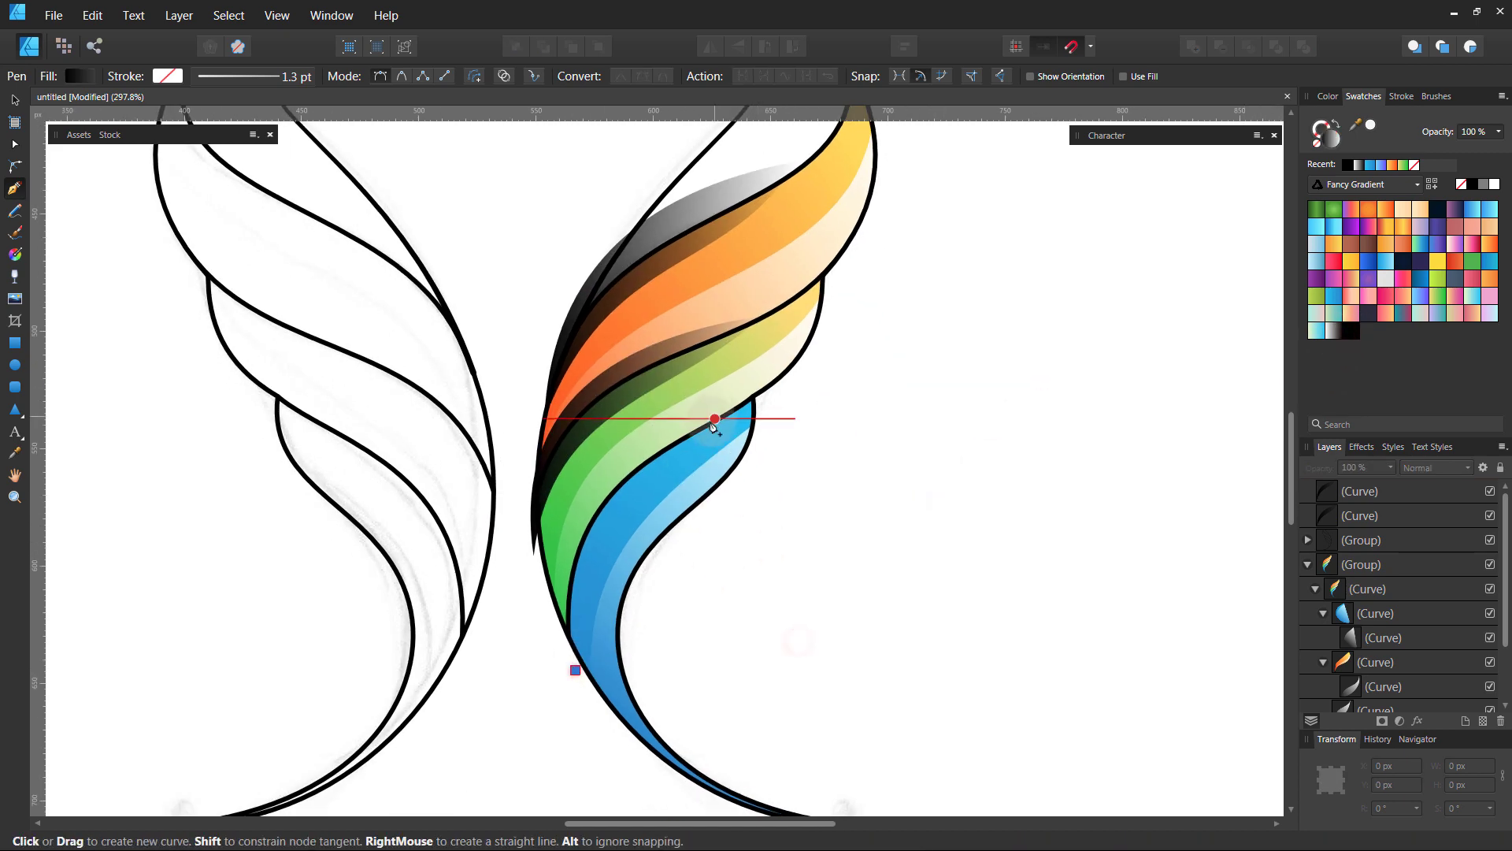
{"action": "left_click_drag", "start_coordinate": [704, 425], "coordinate": [628, 575]}
{"action": "left_click", "coordinate": [576, 670]}
Redraw the three shading shapes' gradients diagonally, the orange band's from lower left to upper right
{"action": "key", "text": "Escape"}
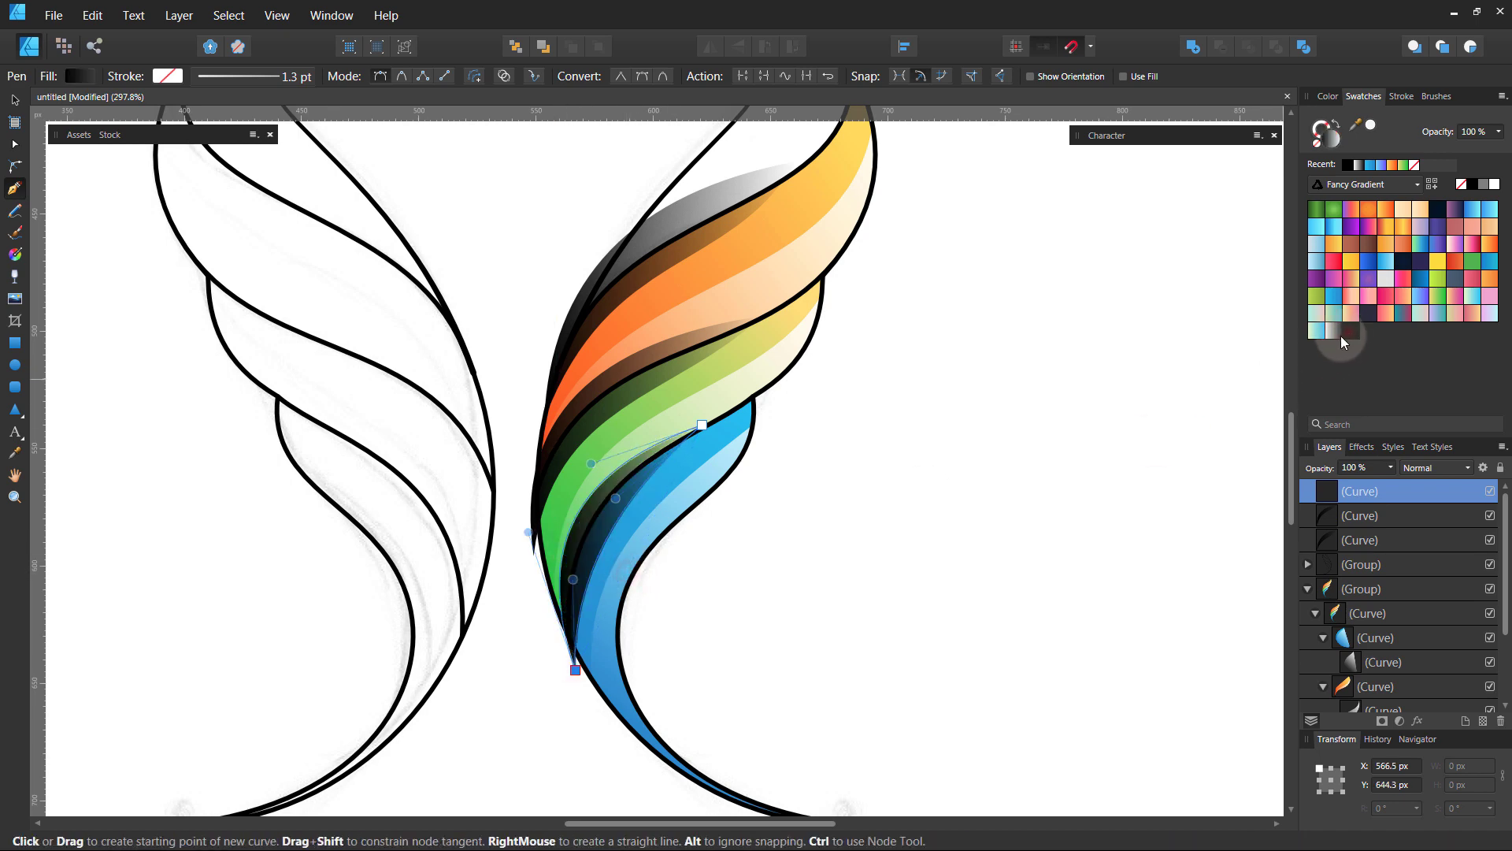
{"action": "left_click", "coordinate": [928, 503], "text": "ctrl"}
{"action": "key", "text": "v"}
{"action": "left_click", "coordinate": [636, 532]}
{"action": "left_click", "coordinate": [629, 365], "text": "shift"}
{"action": "left_click", "coordinate": [654, 229], "text": "shift"}
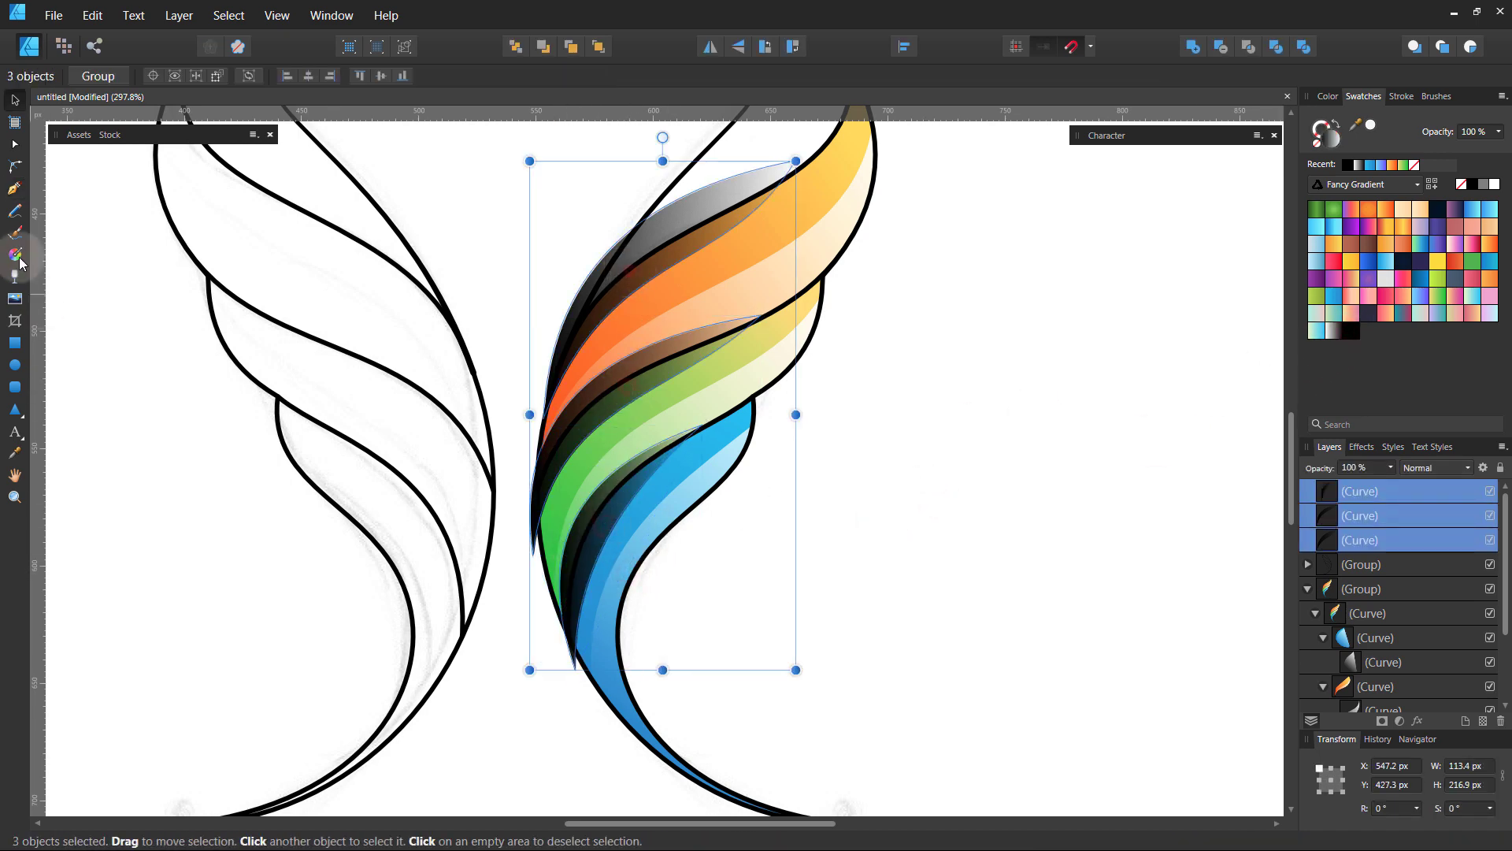
{"action": "key", "text": "g"}
{"action": "mouse_move", "coordinate": [494, 628]}
{"action": "left_mouse_down"}
{"action": "mouse_move", "coordinate": [658, 399]}
{"action": "mouse_move", "coordinate": [760, 355]}
{"action": "mouse_move", "coordinate": [737, 409]}
{"action": "left_mouse_up"}
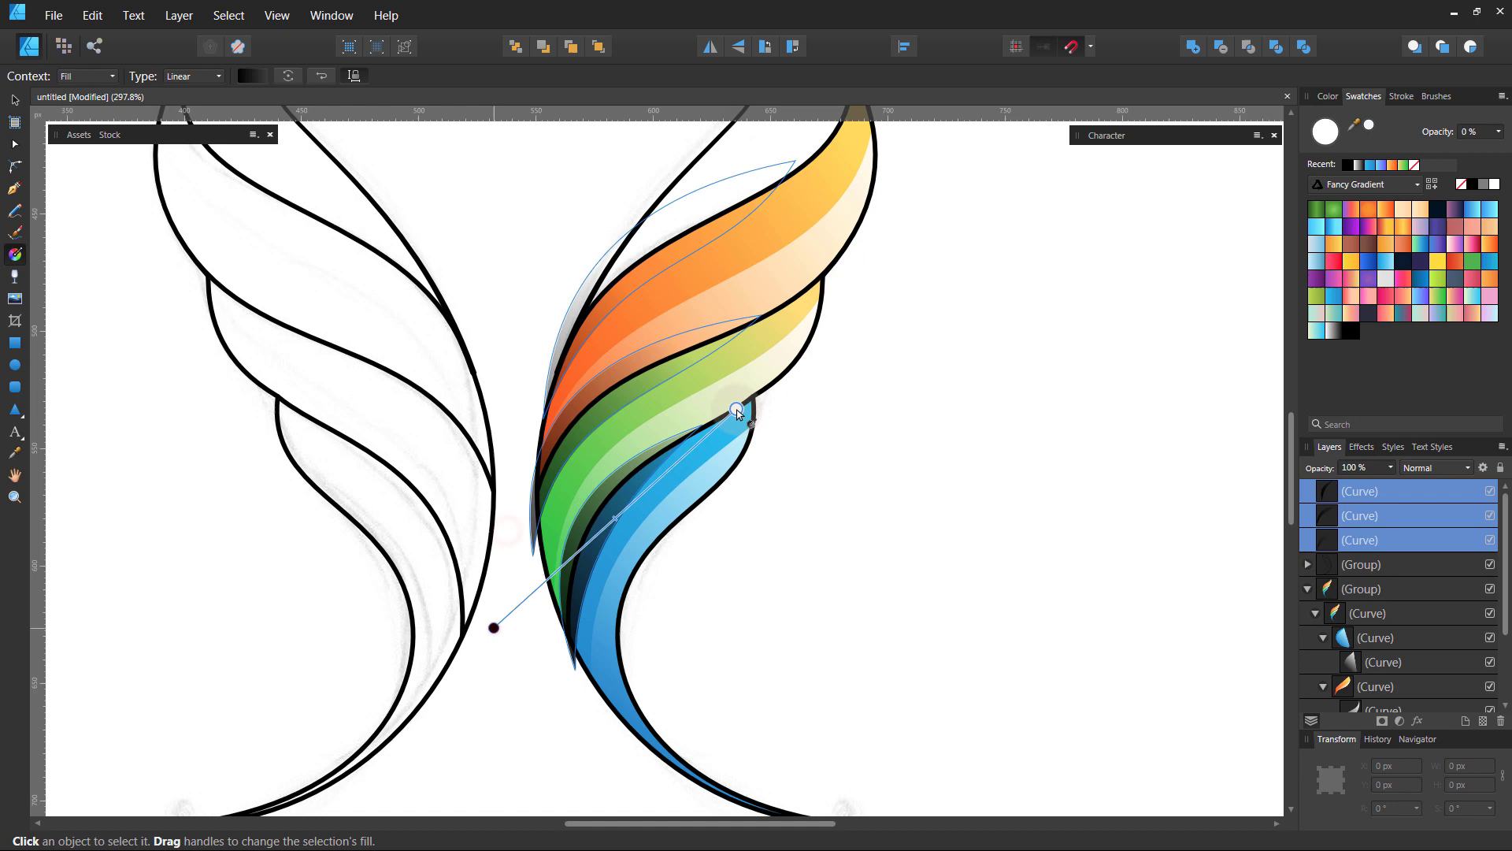
{"action": "left_click", "coordinate": [617, 412]}
{"action": "left_click_drag", "start_coordinate": [498, 435], "coordinate": [823, 215]}
{"action": "key", "text": "v"}
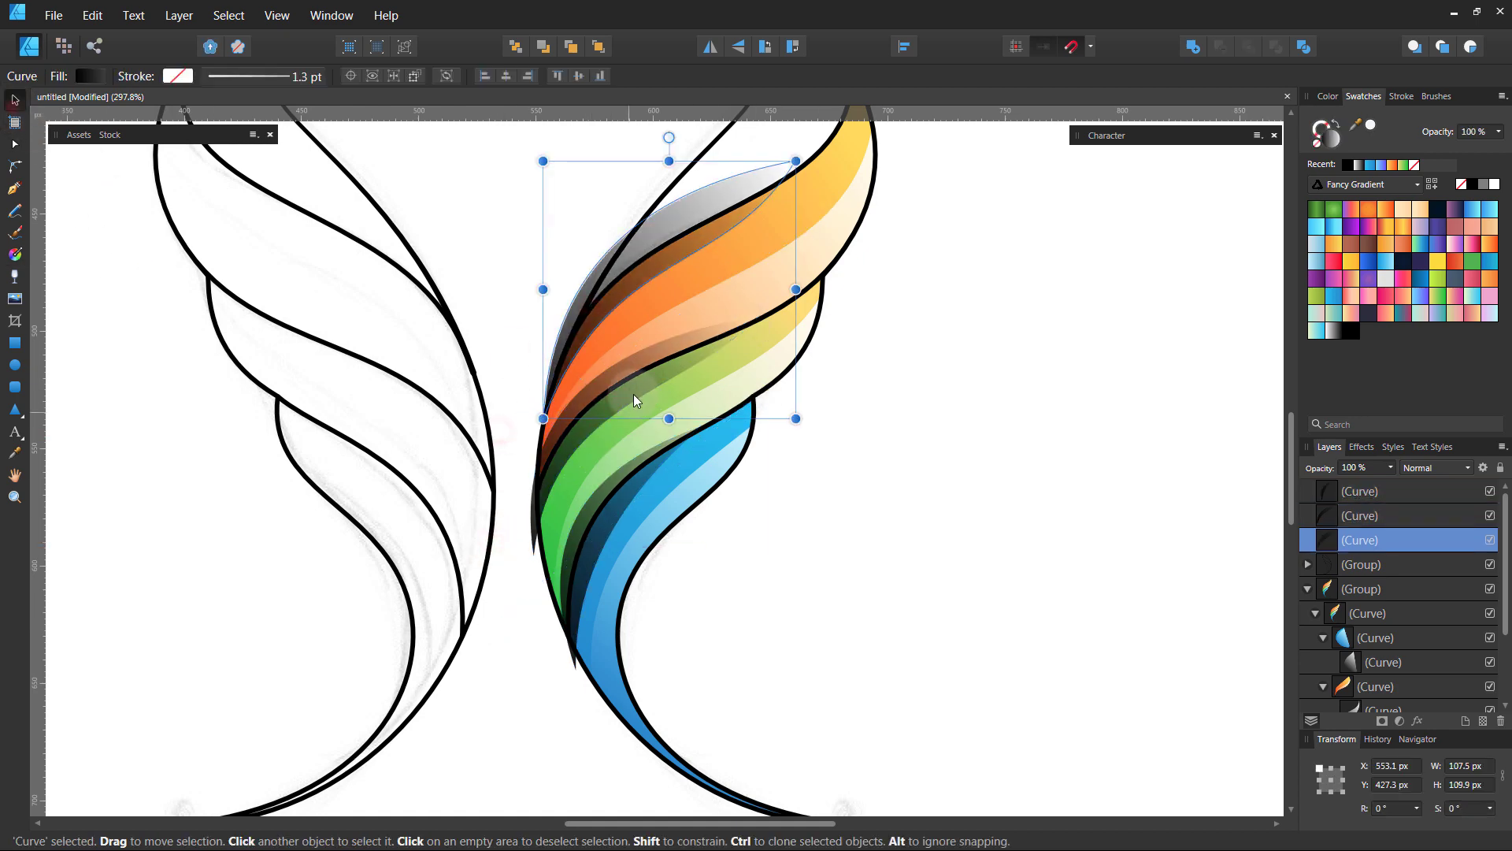
Set the three shading shapes to 50% opacity
{"action": "left_click", "coordinate": [1432, 491], "text": "shift"}
{"action": "left_click_drag", "start_coordinate": [1383, 469], "coordinate": [1340, 486]}
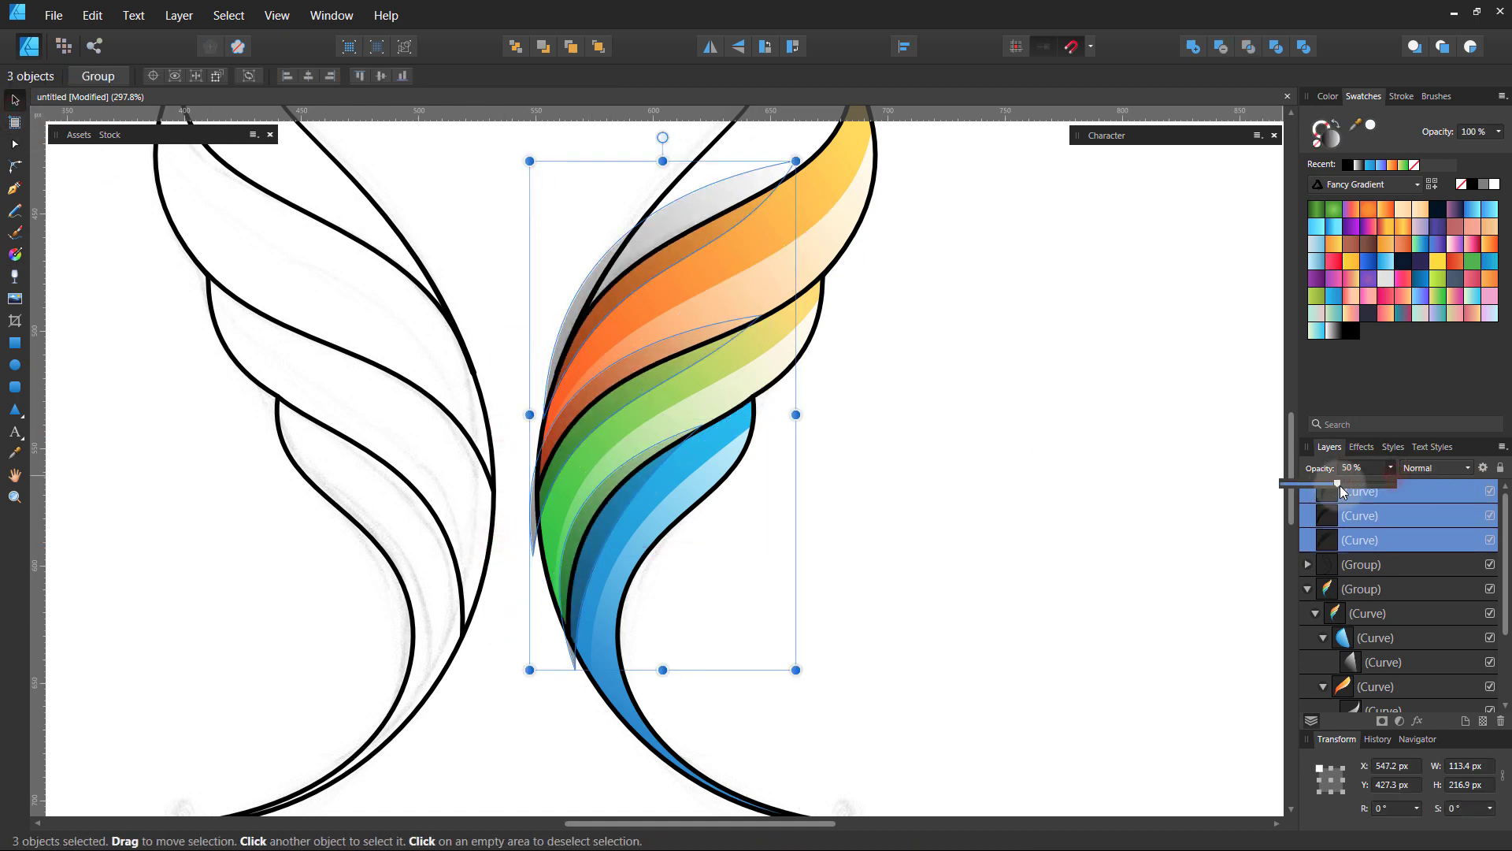
{"action": "left_click", "coordinate": [943, 476]}
Clip the shading shapes inside the orange, blue and green bands respectively
{"action": "left_click", "coordinate": [698, 297]}
{"action": "left_click_drag", "start_coordinate": [1404, 546], "coordinate": [1345, 682]}
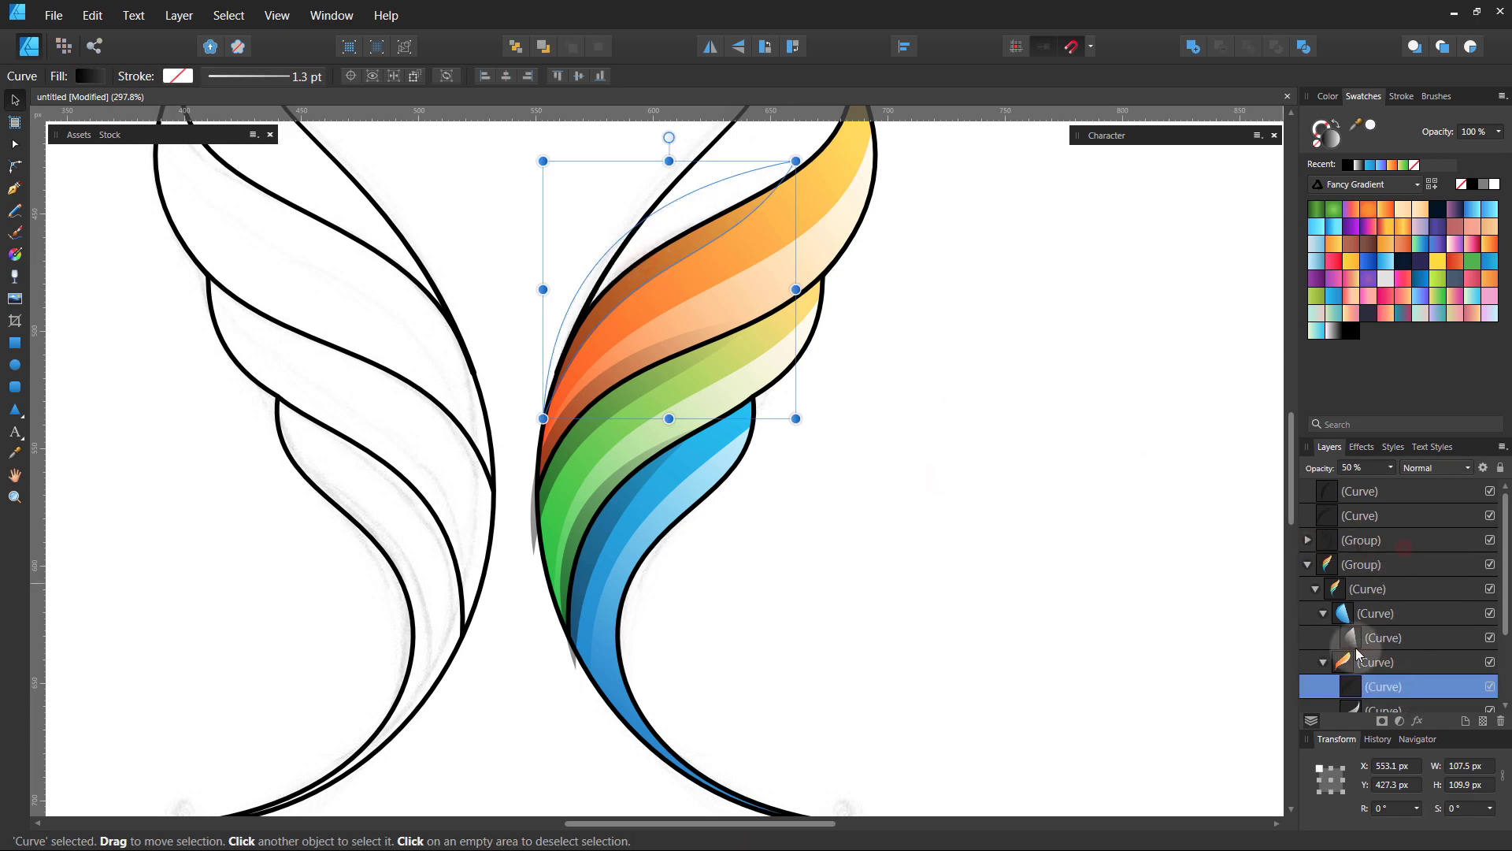
{"action": "left_click", "coordinate": [1412, 500]}
{"action": "left_click_drag", "start_coordinate": [1419, 494], "coordinate": [1378, 613]}
{"action": "left_click", "coordinate": [1396, 502]}
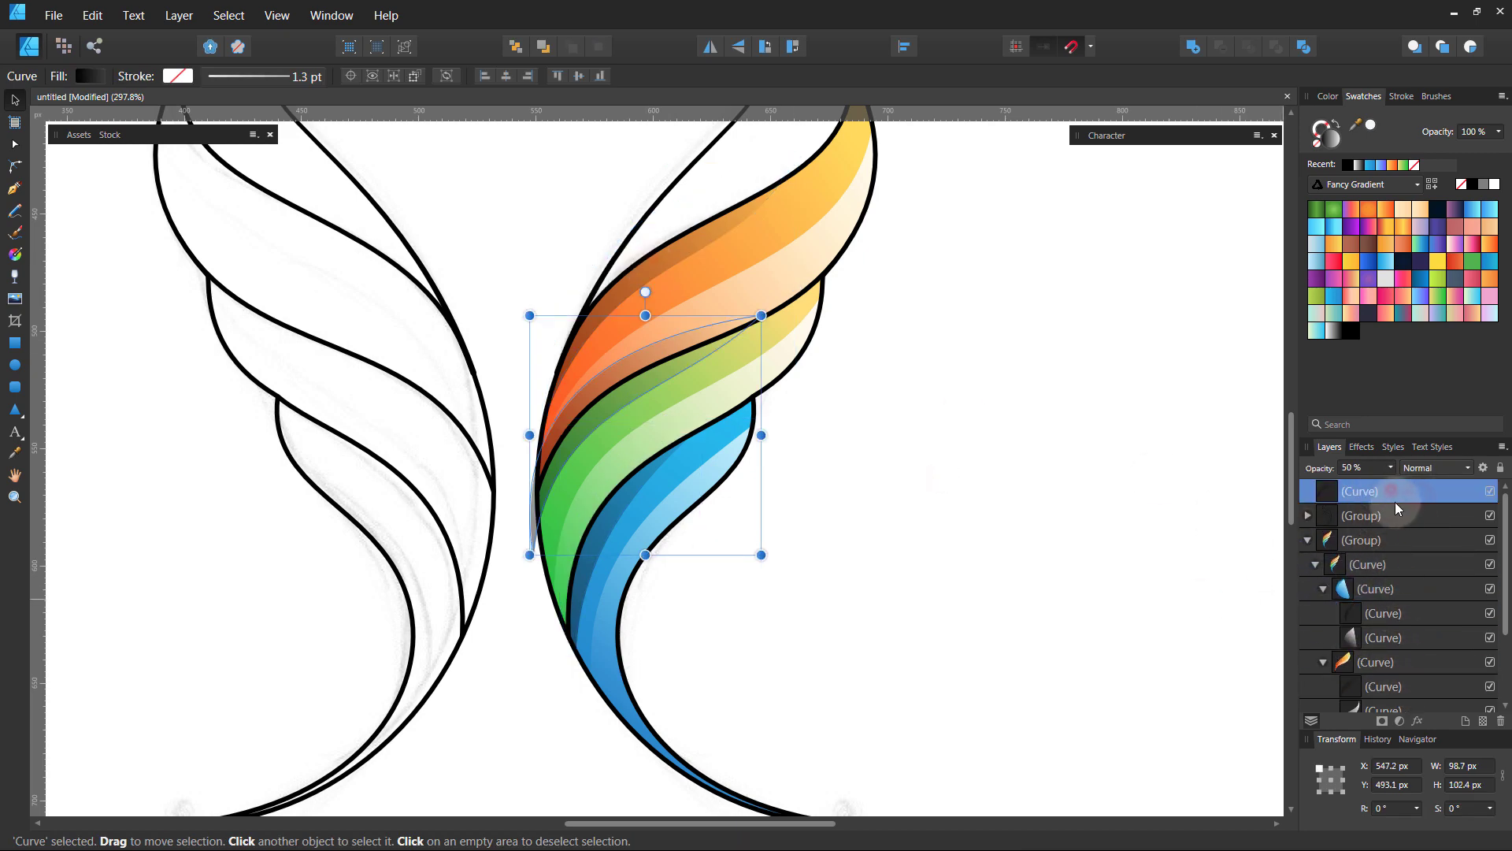
{"action": "left_click_drag", "start_coordinate": [1410, 556], "coordinate": [1408, 558]}
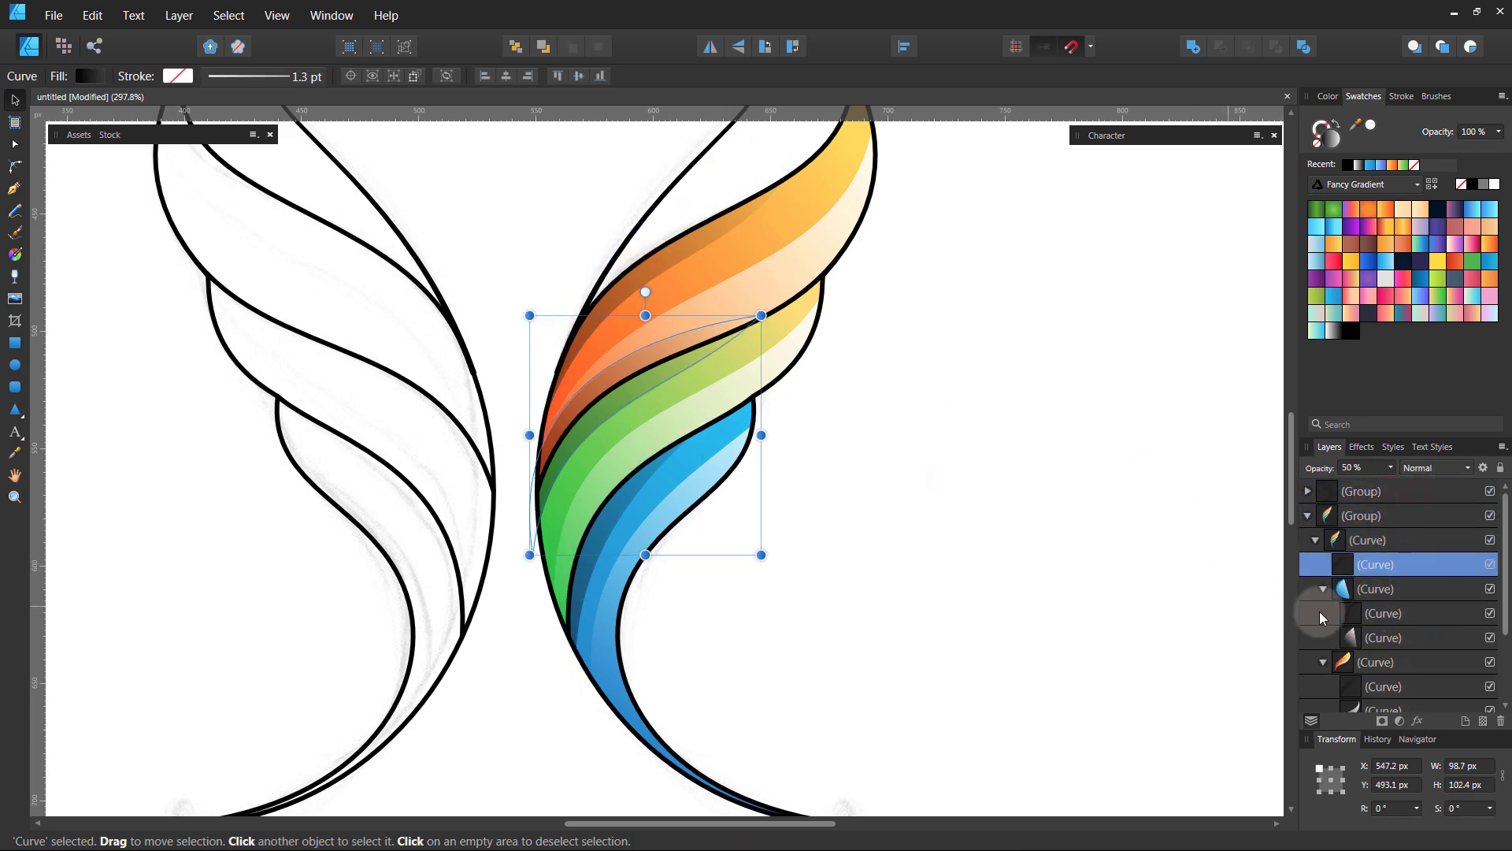
Pen-draw a curved highlight line following the right wing's orange band
{"action": "scroll", "coordinate": [1388, 622], "scroll_direction": "down", "scroll_amount": 2}
{"action": "left_click", "coordinate": [989, 543]}
{"action": "scroll", "coordinate": [738, 394], "scroll_direction": "down", "scroll_amount": 5}
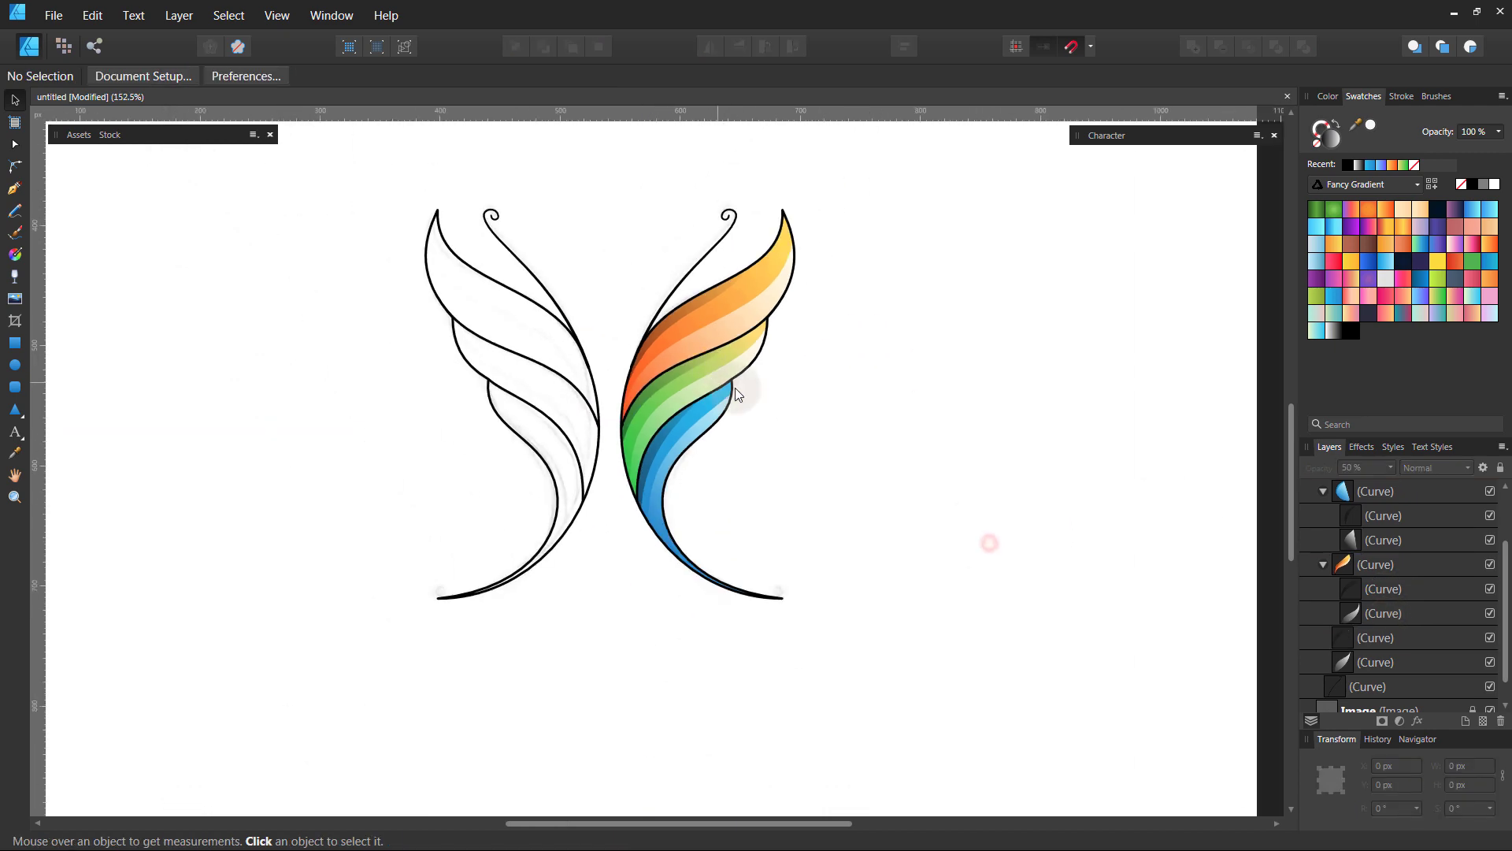
{"action": "scroll", "coordinate": [738, 394], "scroll_direction": "up", "scroll_amount": 5}
{"action": "left_click_drag", "start_coordinate": [958, 300], "coordinate": [912, 319]}
{"action": "left_click", "coordinate": [15, 189]}
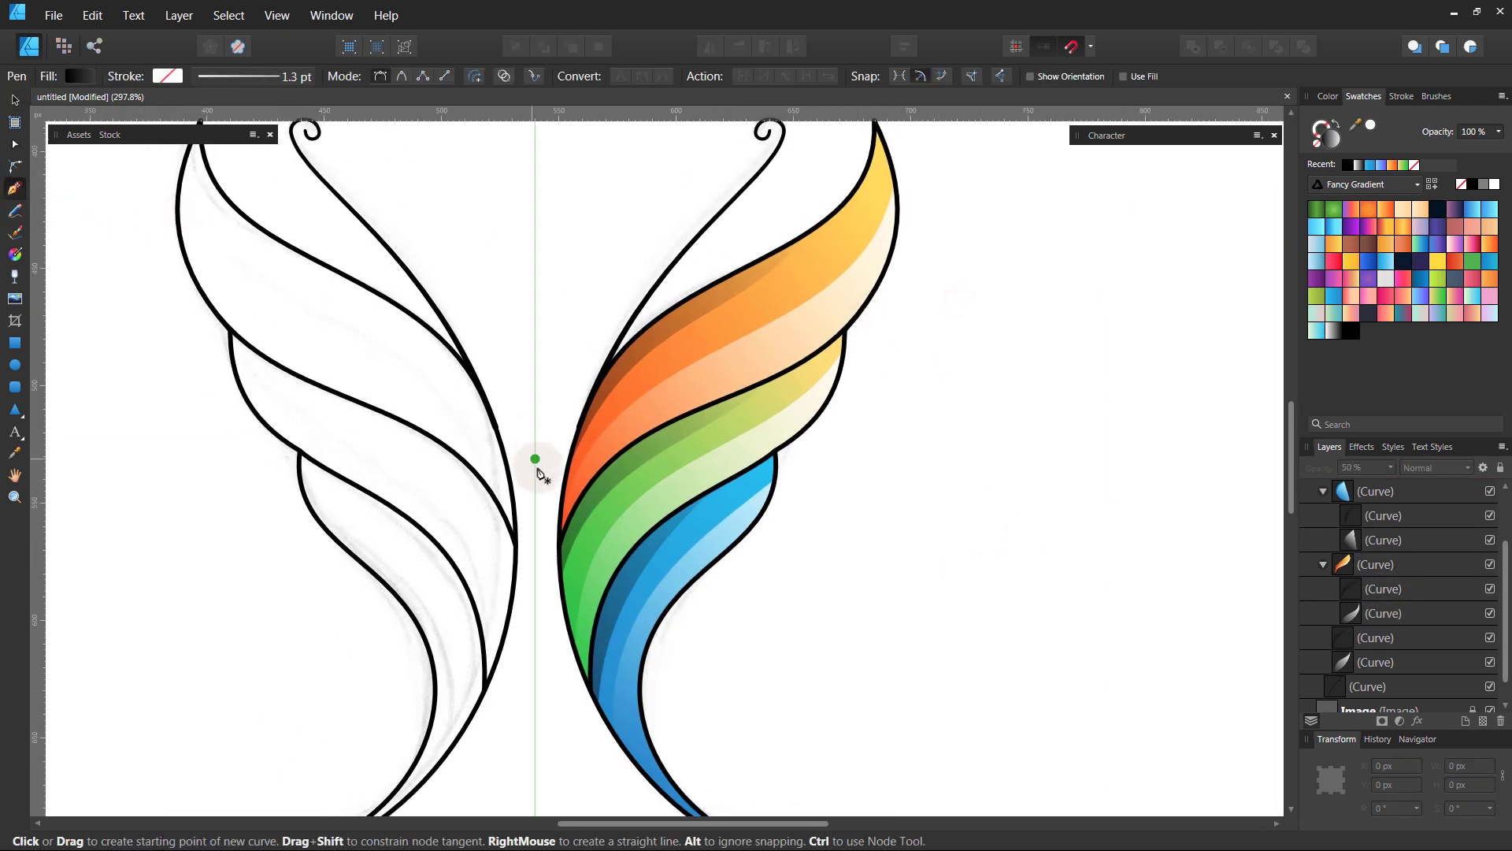
{"action": "left_click", "coordinate": [562, 506]}
{"action": "left_click", "coordinate": [892, 189]}
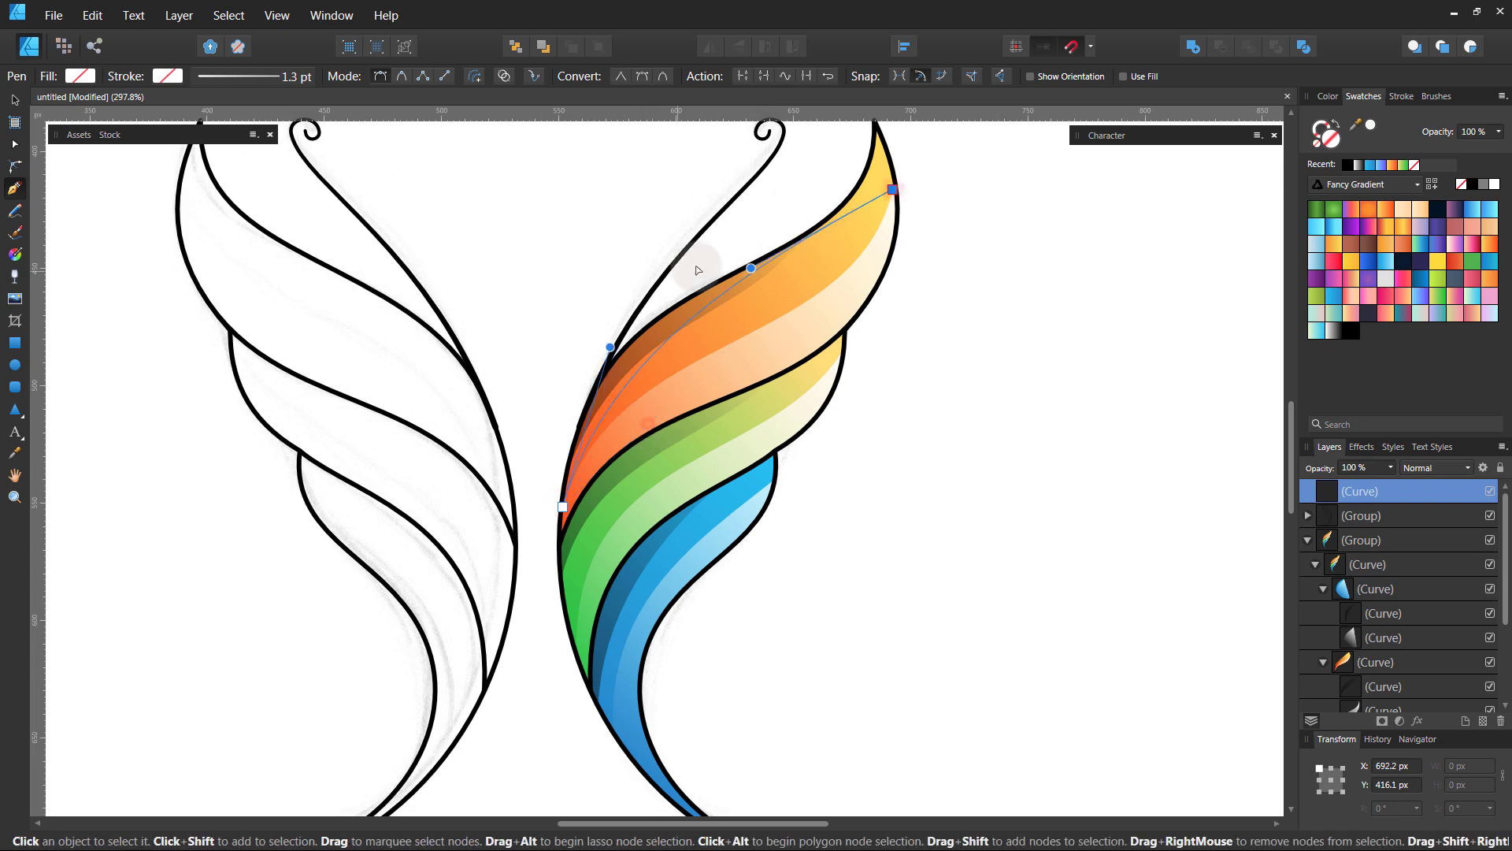
{"action": "left_click_drag", "start_coordinate": [755, 293], "coordinate": [844, 356]}
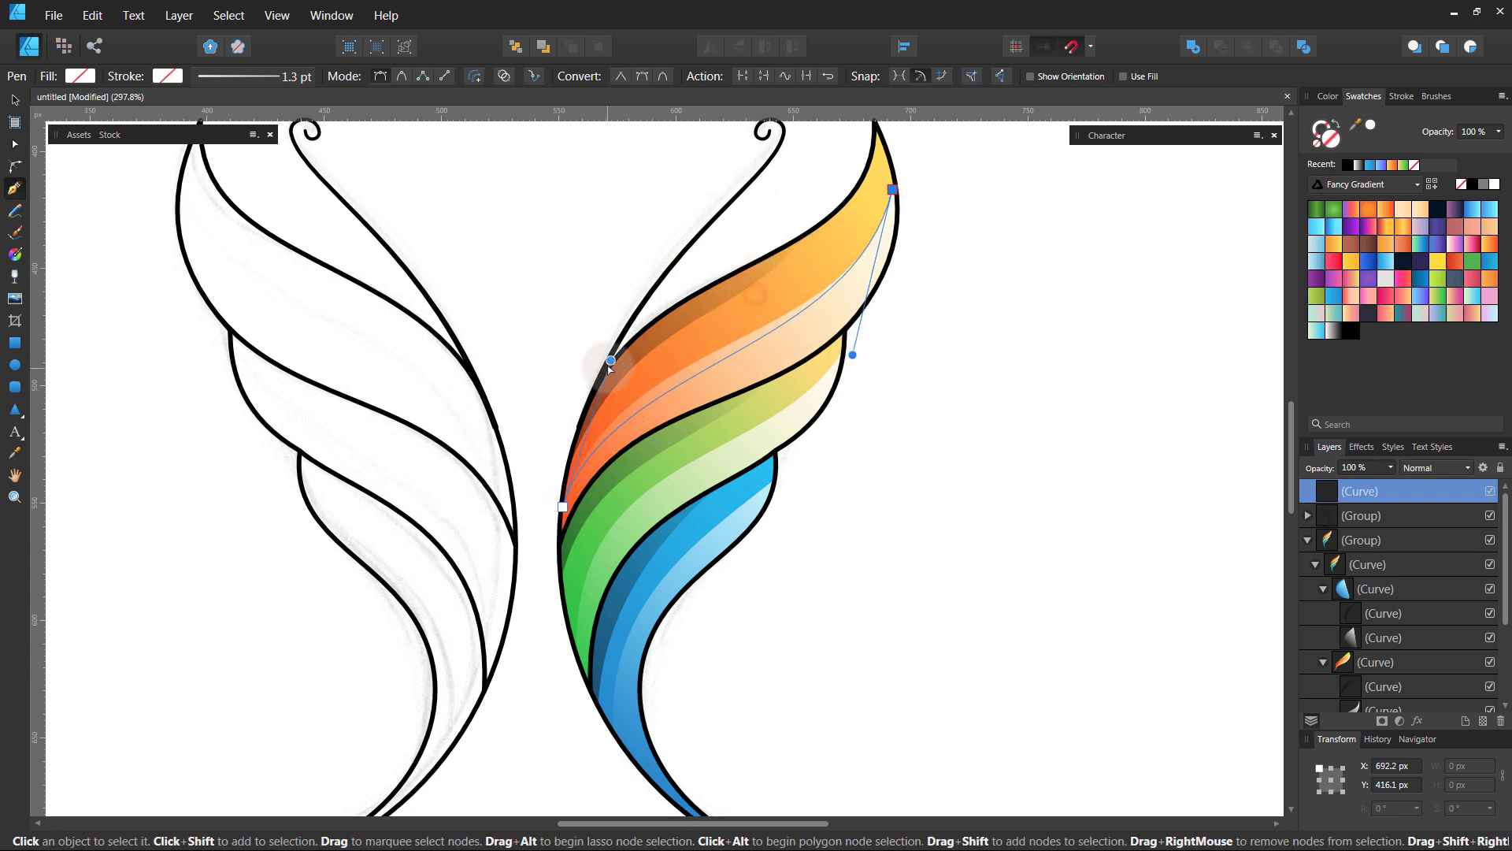
{"action": "left_click_drag", "start_coordinate": [611, 360], "coordinate": [615, 328]}
Set the highlight line's stroke width to 0.8 pt with a pressure profile
{"action": "left_click", "coordinate": [1401, 97]}
{"action": "left_click", "coordinate": [1471, 148]}
{"action": "type", "text": "2"}
{"action": "key", "text": "Return"}
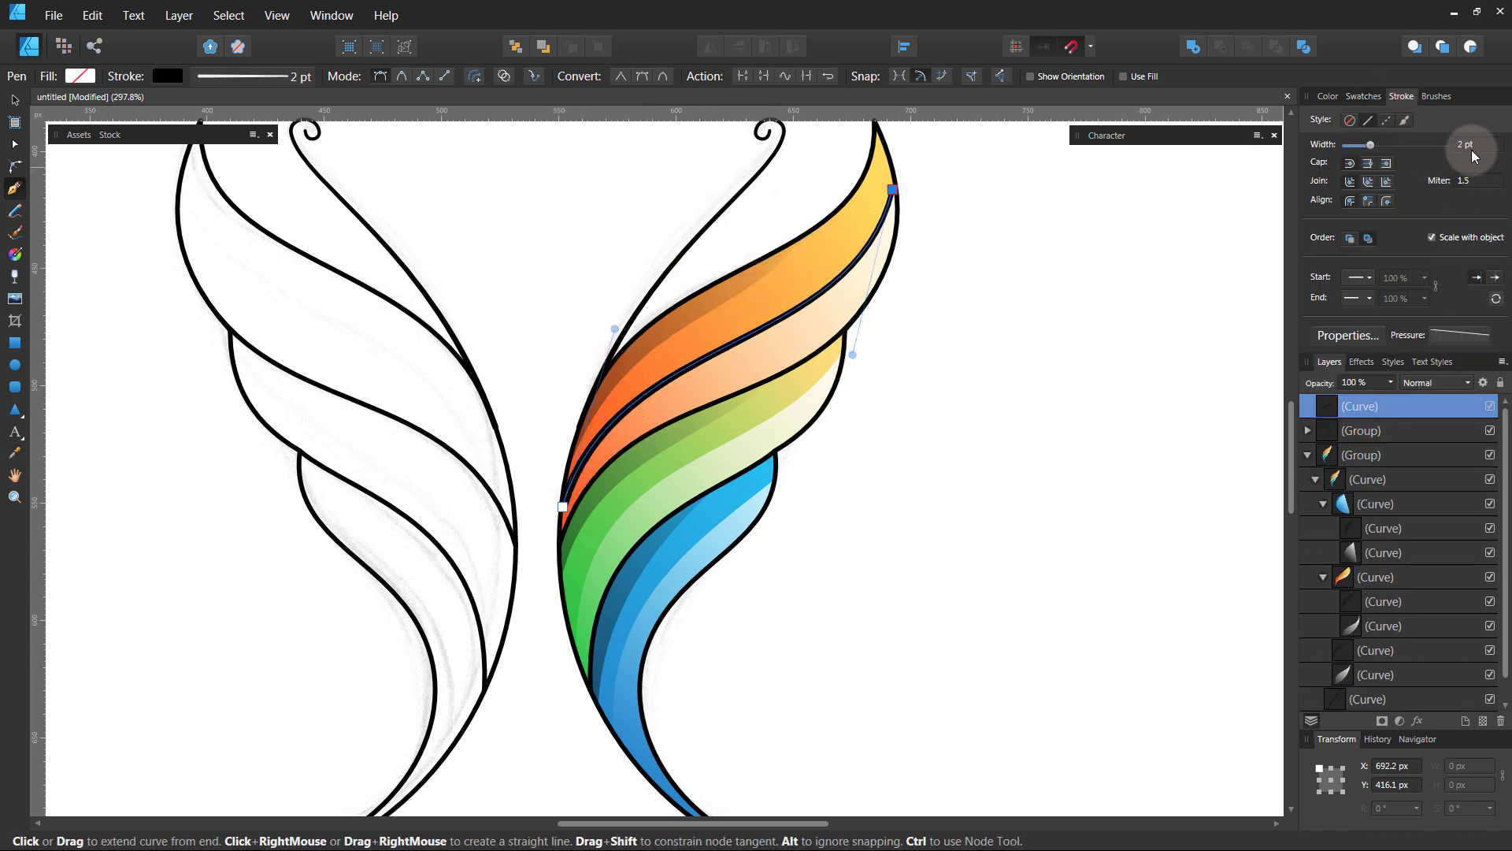
{"action": "left_click", "coordinate": [1460, 335]}
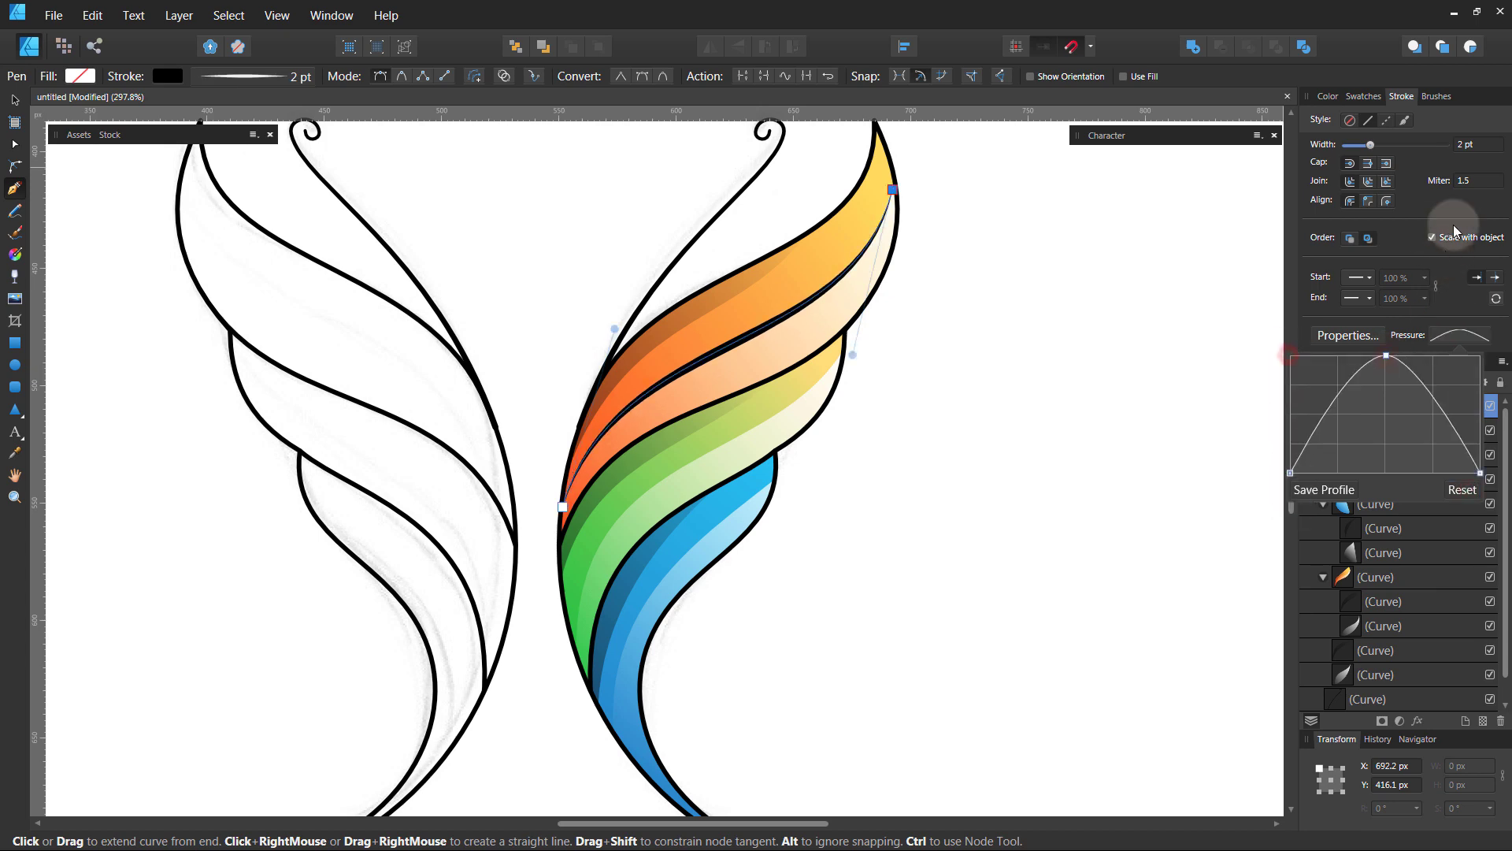
{"action": "left_click", "coordinate": [1467, 150]}
{"action": "type", "text": "0.8"}
{"action": "key", "text": "Return"}
{"action": "left_click", "coordinate": [1366, 98]}
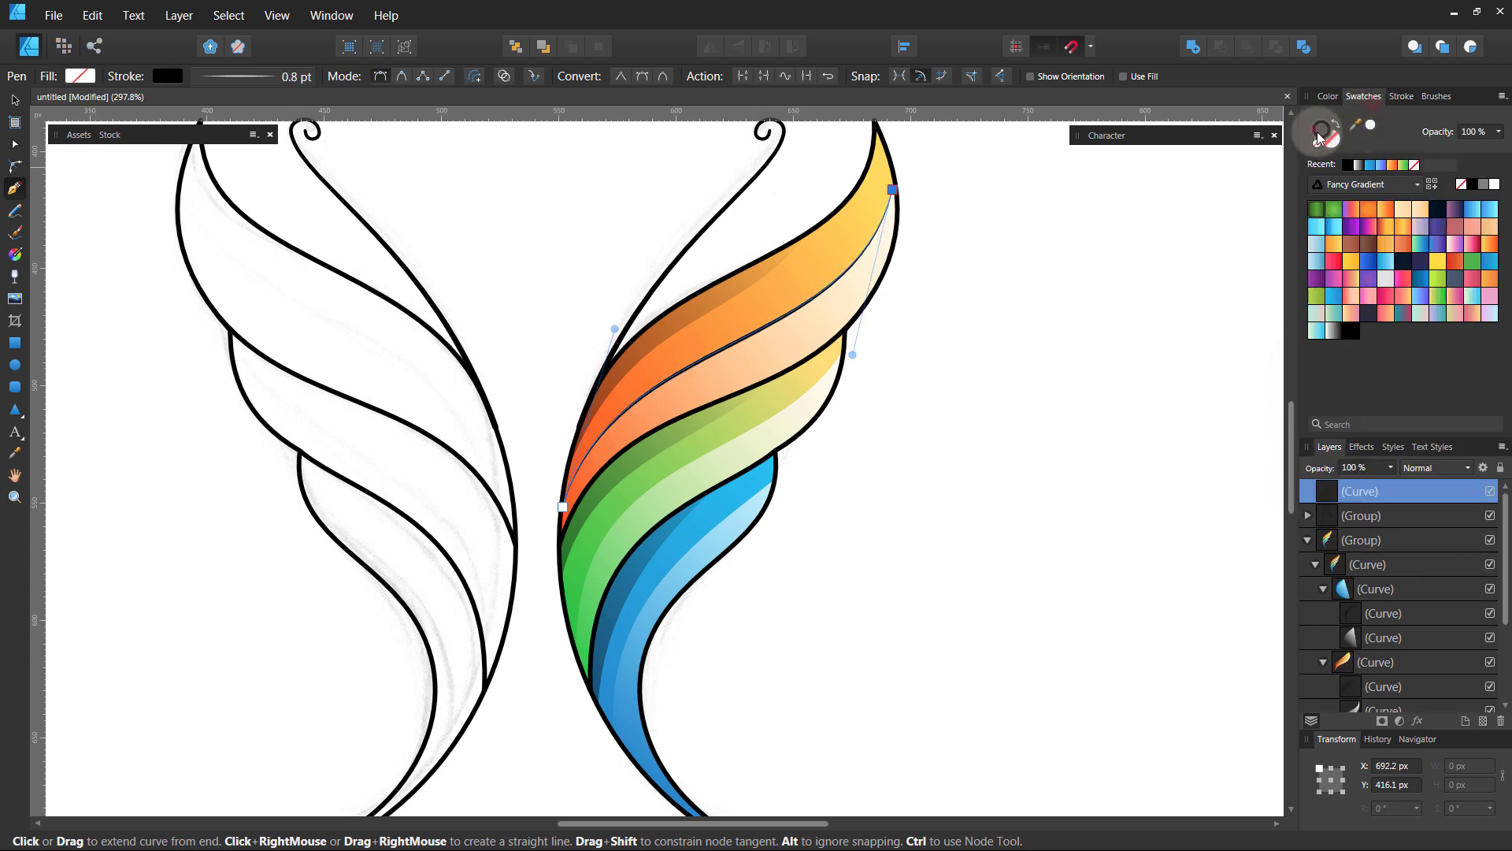
Give the highlight's stroke an elliptical gradient, then begin a green-band highlight curve
{"action": "left_click", "coordinate": [16, 255]}
{"action": "left_click", "coordinate": [87, 75]}
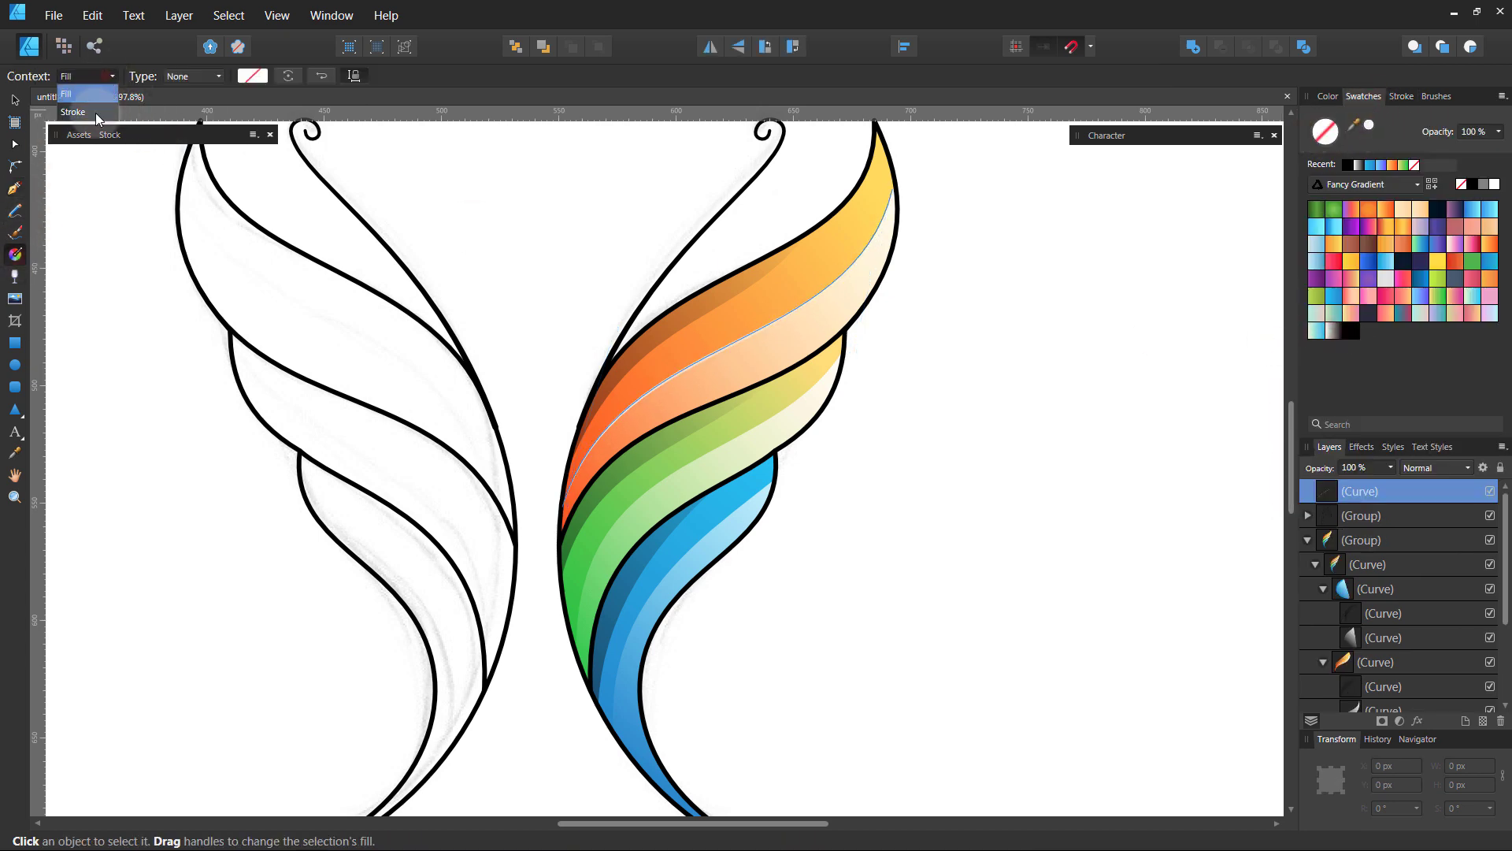
{"action": "left_click", "coordinate": [79, 105]}
{"action": "left_click", "coordinate": [193, 76]}
{"action": "left_click", "coordinate": [189, 132]}
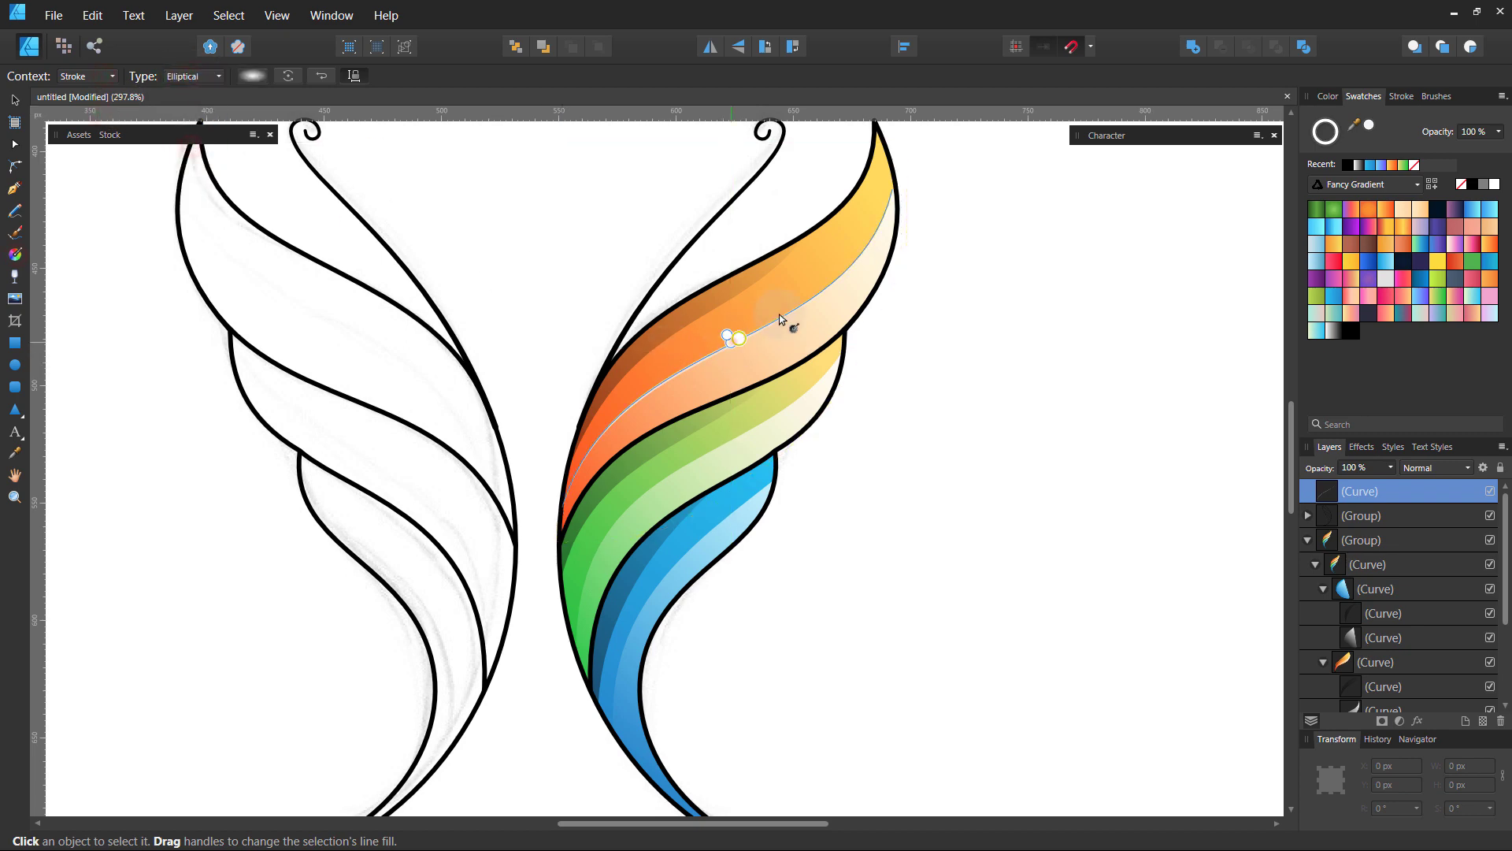
{"action": "left_click", "coordinate": [15, 98]}
{"action": "left_click", "coordinate": [955, 392]}
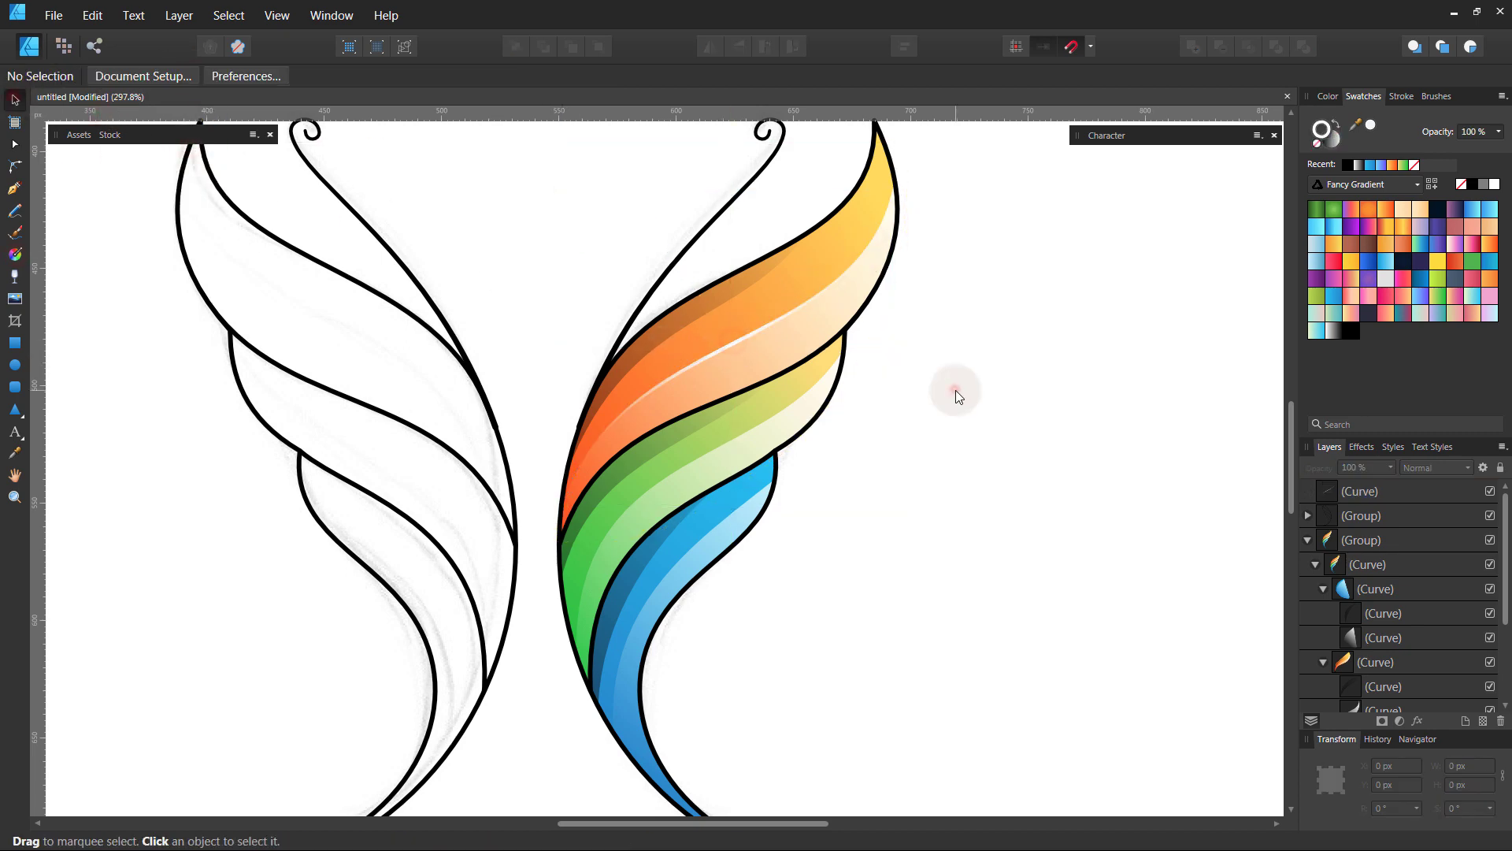
{"action": "left_click", "coordinate": [14, 189]}
{"action": "left_click", "coordinate": [573, 640]}
Finish the green-band highlight curve and draw a short line on the blue band
{"action": "mouse_move", "coordinate": [841, 354]}
{"action": "left_mouse_down"}
{"action": "mouse_move", "coordinate": [764, 447]}
{"action": "mouse_move", "coordinate": [805, 453]}
{"action": "left_mouse_up"}
{"action": "left_click_drag", "start_coordinate": [576, 493], "coordinate": [565, 449]}
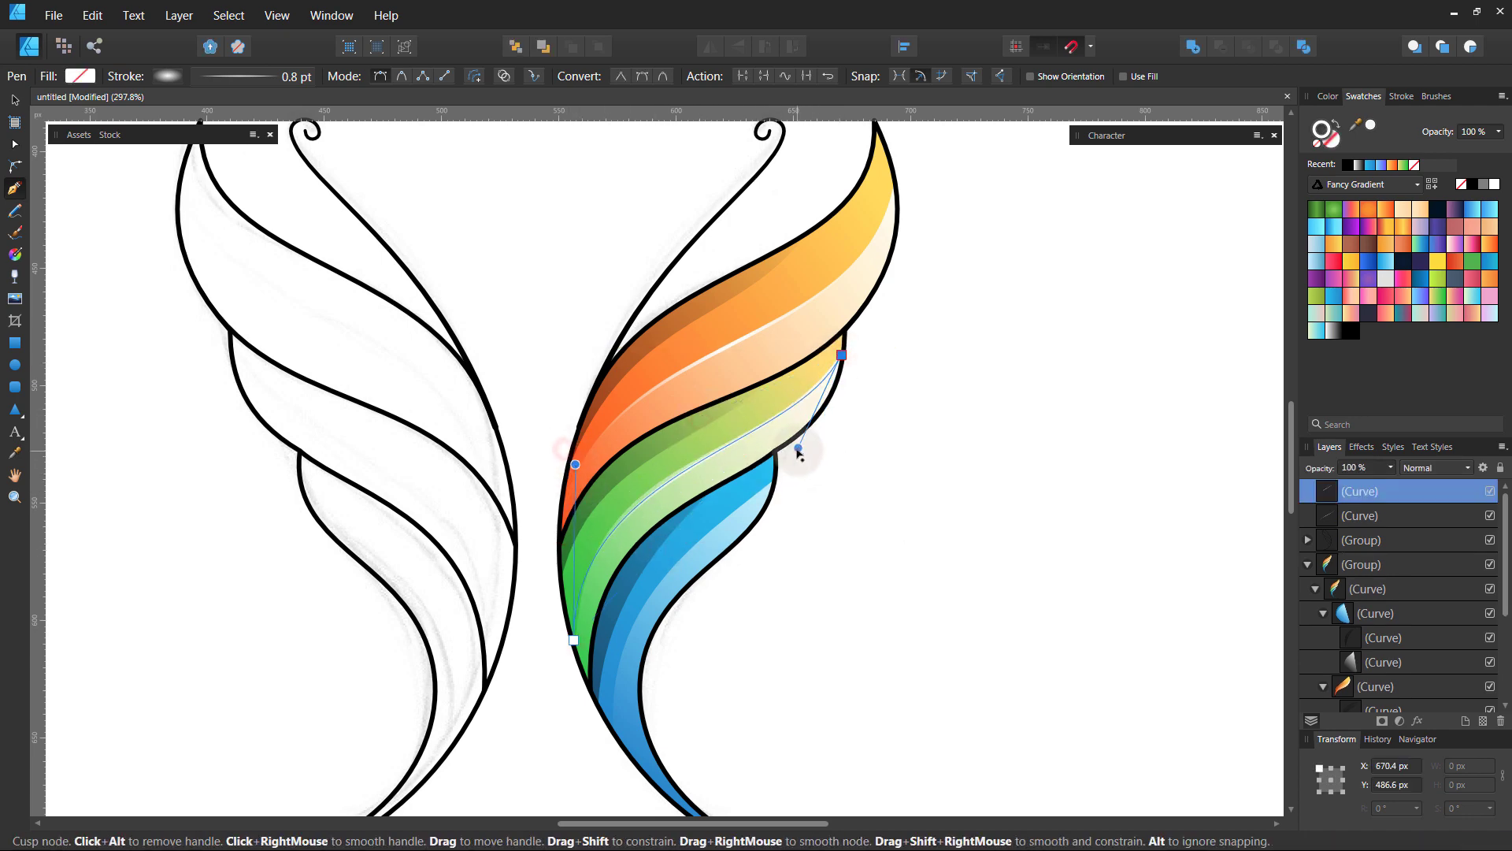
{"action": "key", "text": "Escape"}
{"action": "left_click", "coordinate": [610, 727]}
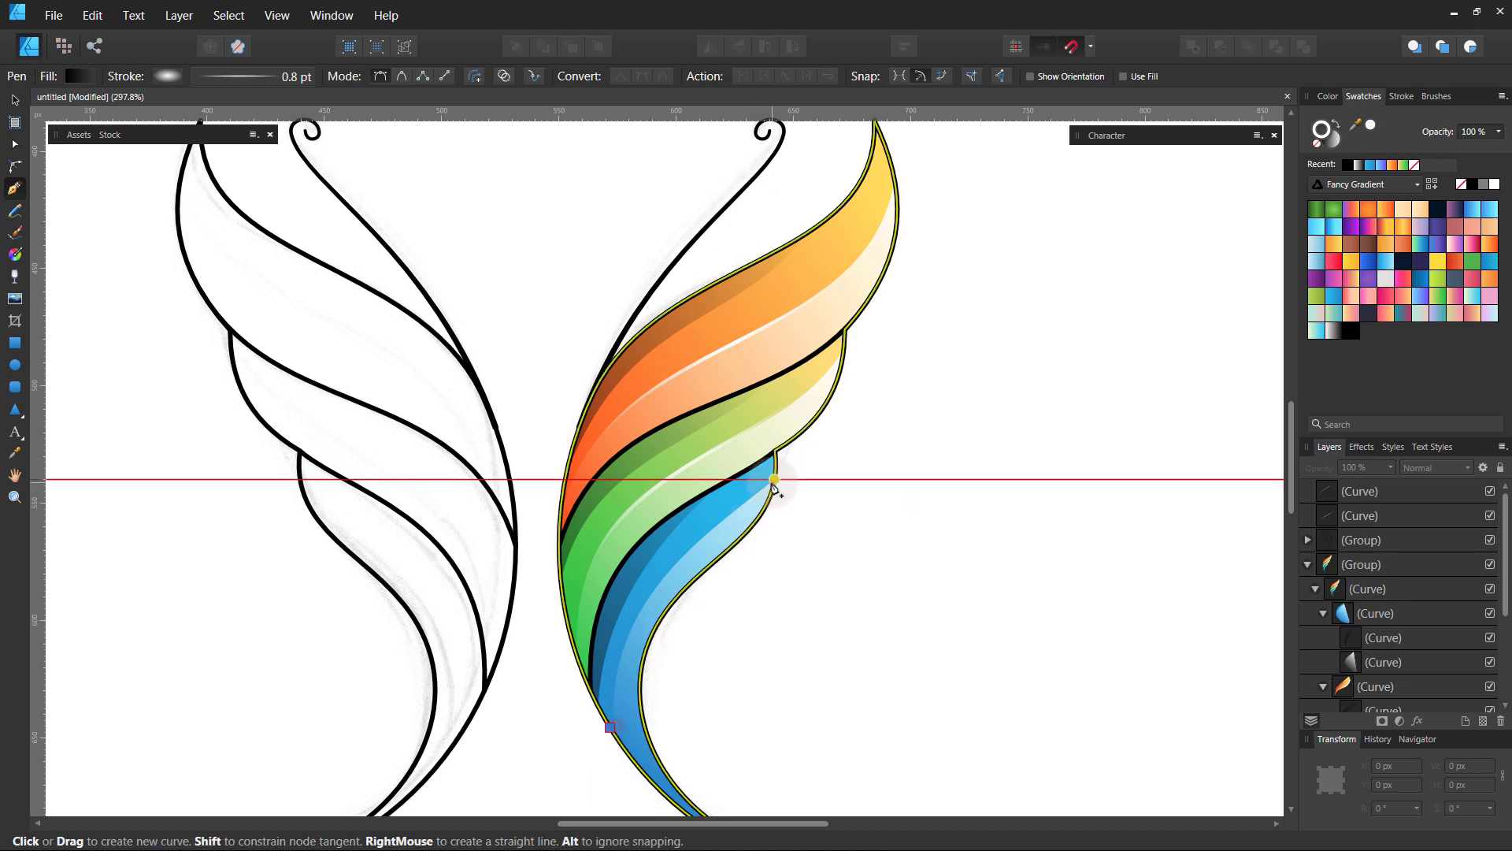
{"action": "left_click", "coordinate": [774, 479]}
{"action": "key", "text": "Escape"}
Draw a highlight curve hugging the orange–green band boundary
{"action": "scroll", "coordinate": [788, 571], "scroll_direction": "down", "scroll_amount": 3}
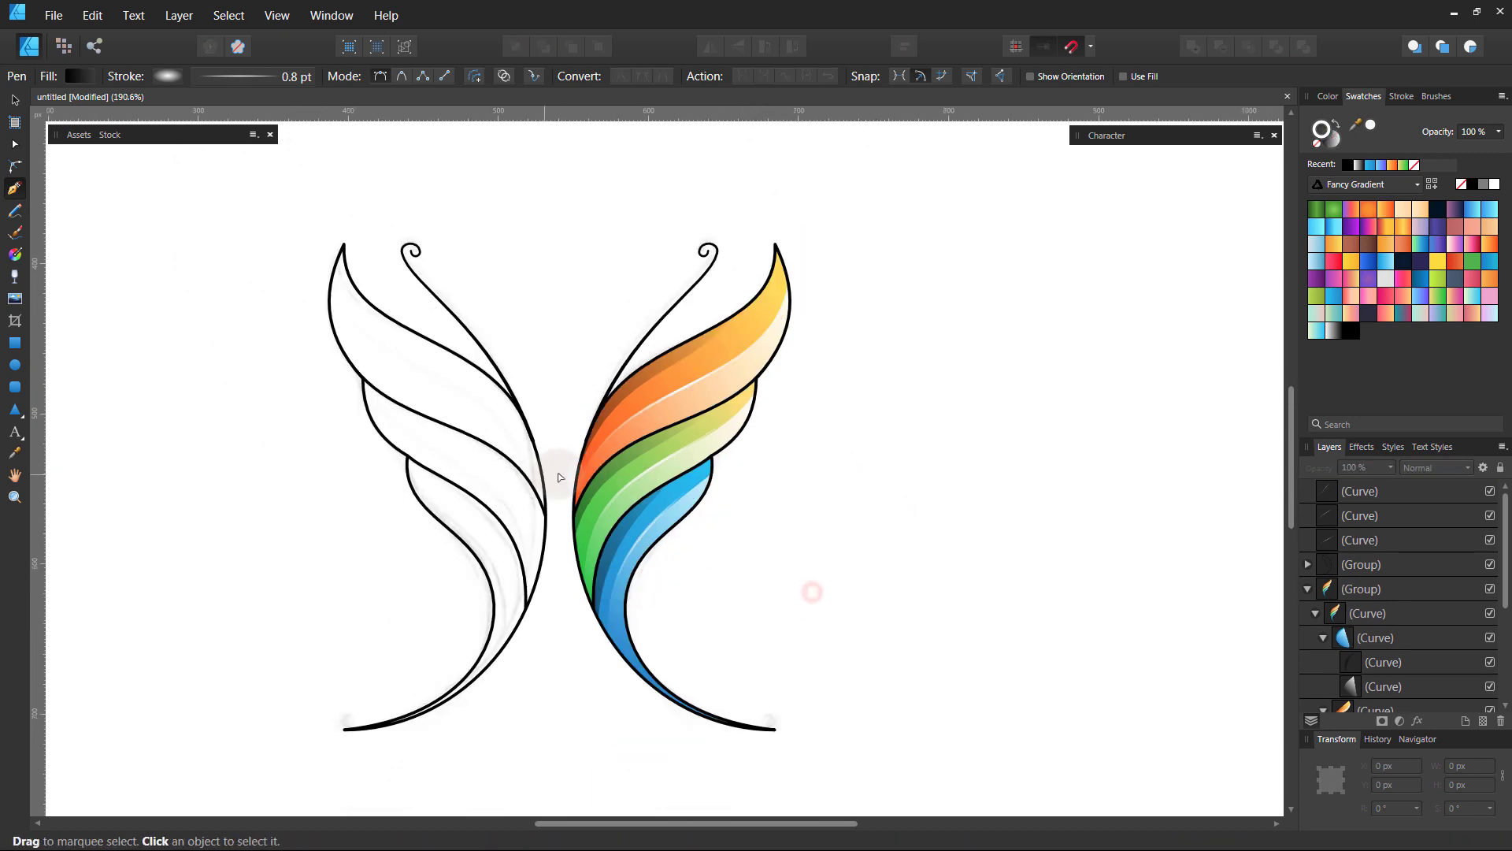
{"action": "scroll", "coordinate": [523, 592], "scroll_direction": "up", "scroll_amount": 5}
{"action": "left_click", "coordinate": [521, 587]}
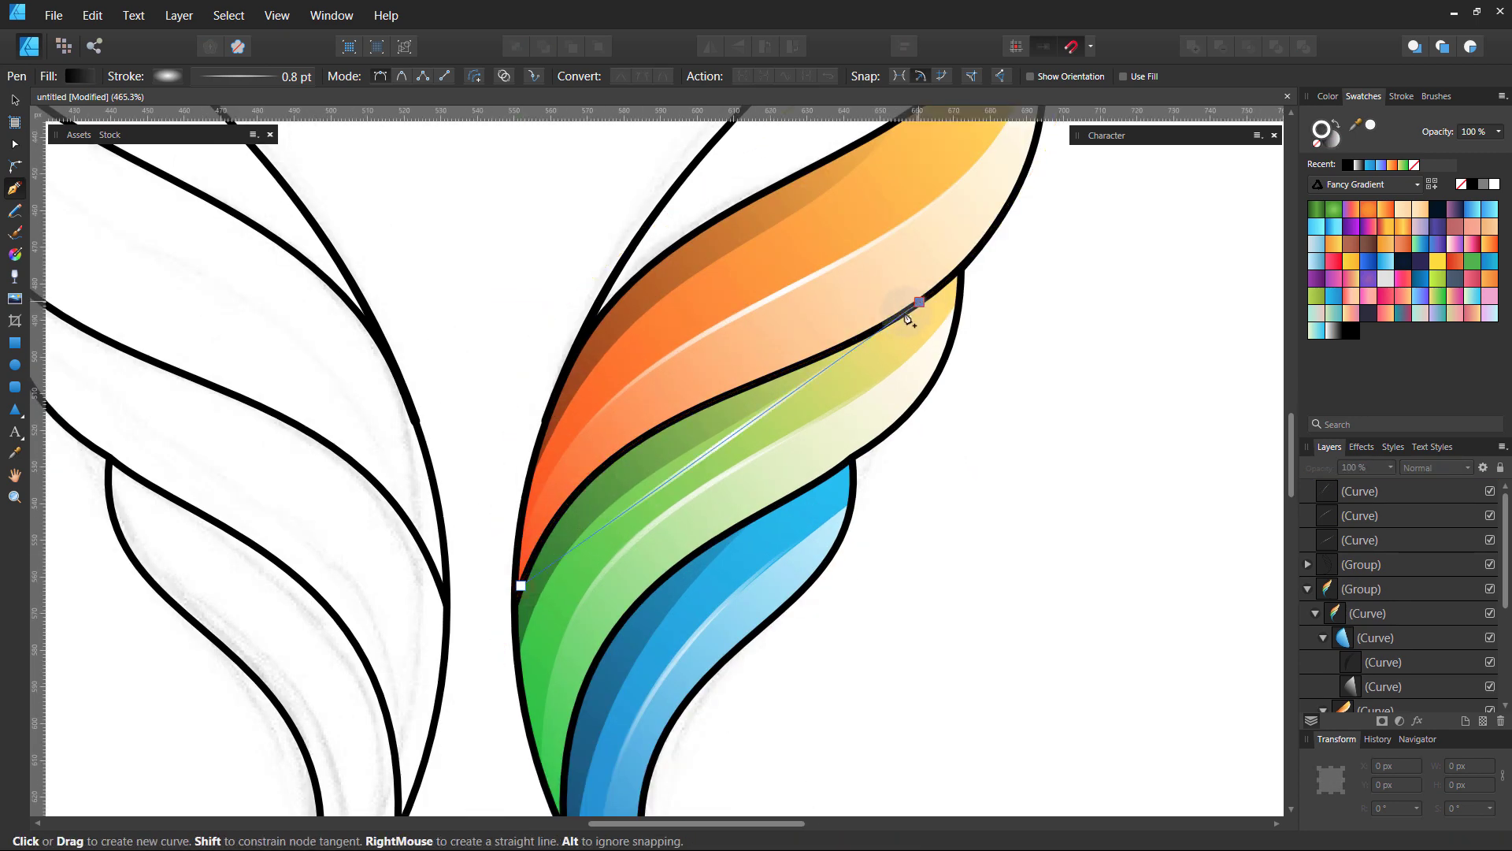
{"action": "left_click_drag", "start_coordinate": [908, 316], "coordinate": [717, 370]}
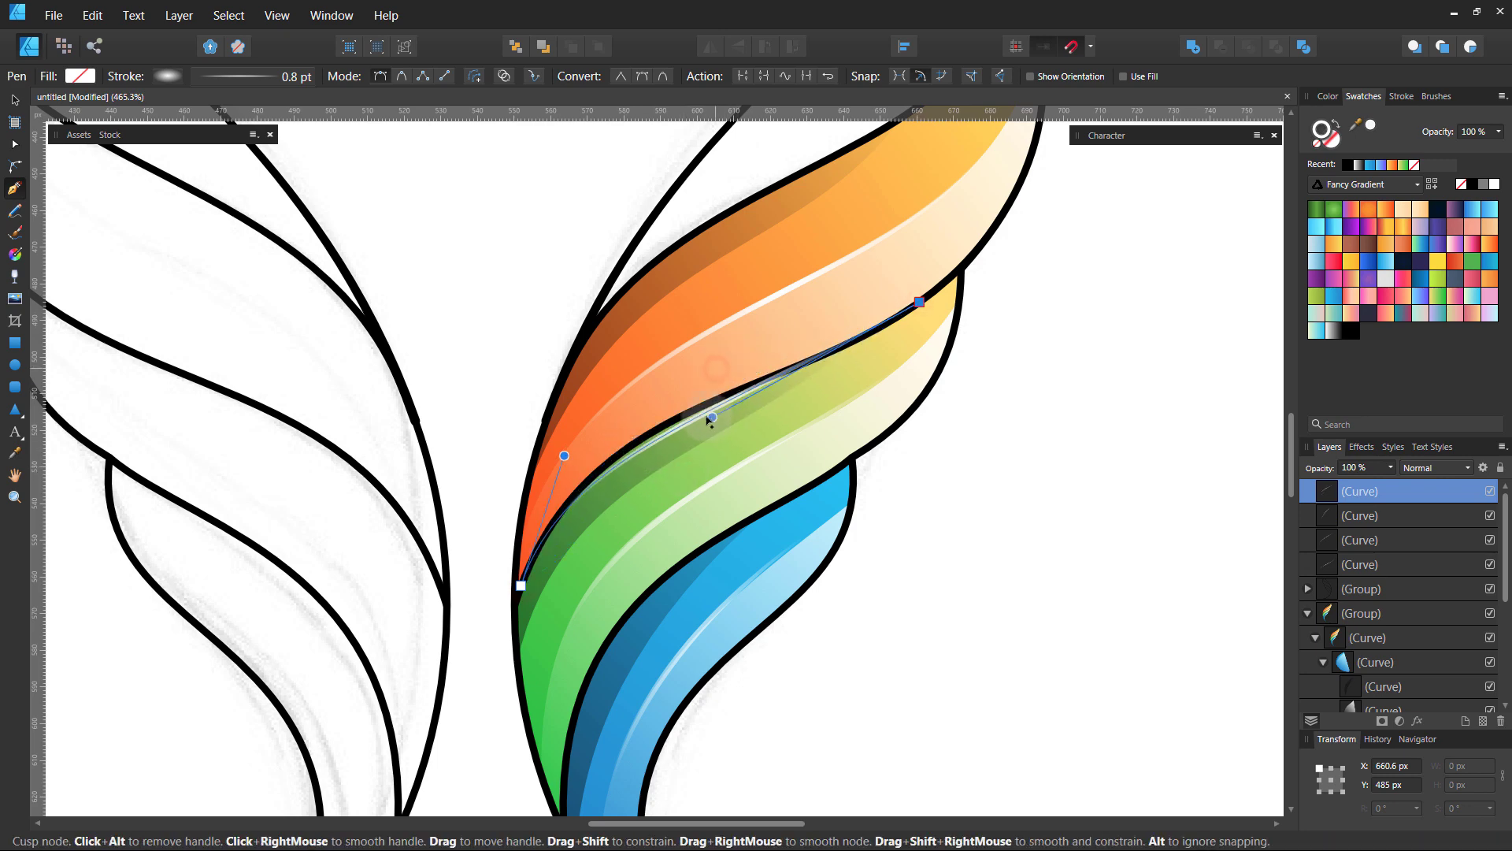
{"action": "left_click_drag", "start_coordinate": [521, 585], "coordinate": [518, 592]}
{"action": "left_click_drag", "start_coordinate": [712, 417], "coordinate": [805, 389]}
{"action": "left_click_drag", "start_coordinate": [546, 455], "coordinate": [560, 423]}
{"action": "left_click_drag", "start_coordinate": [805, 389], "coordinate": [768, 411]}
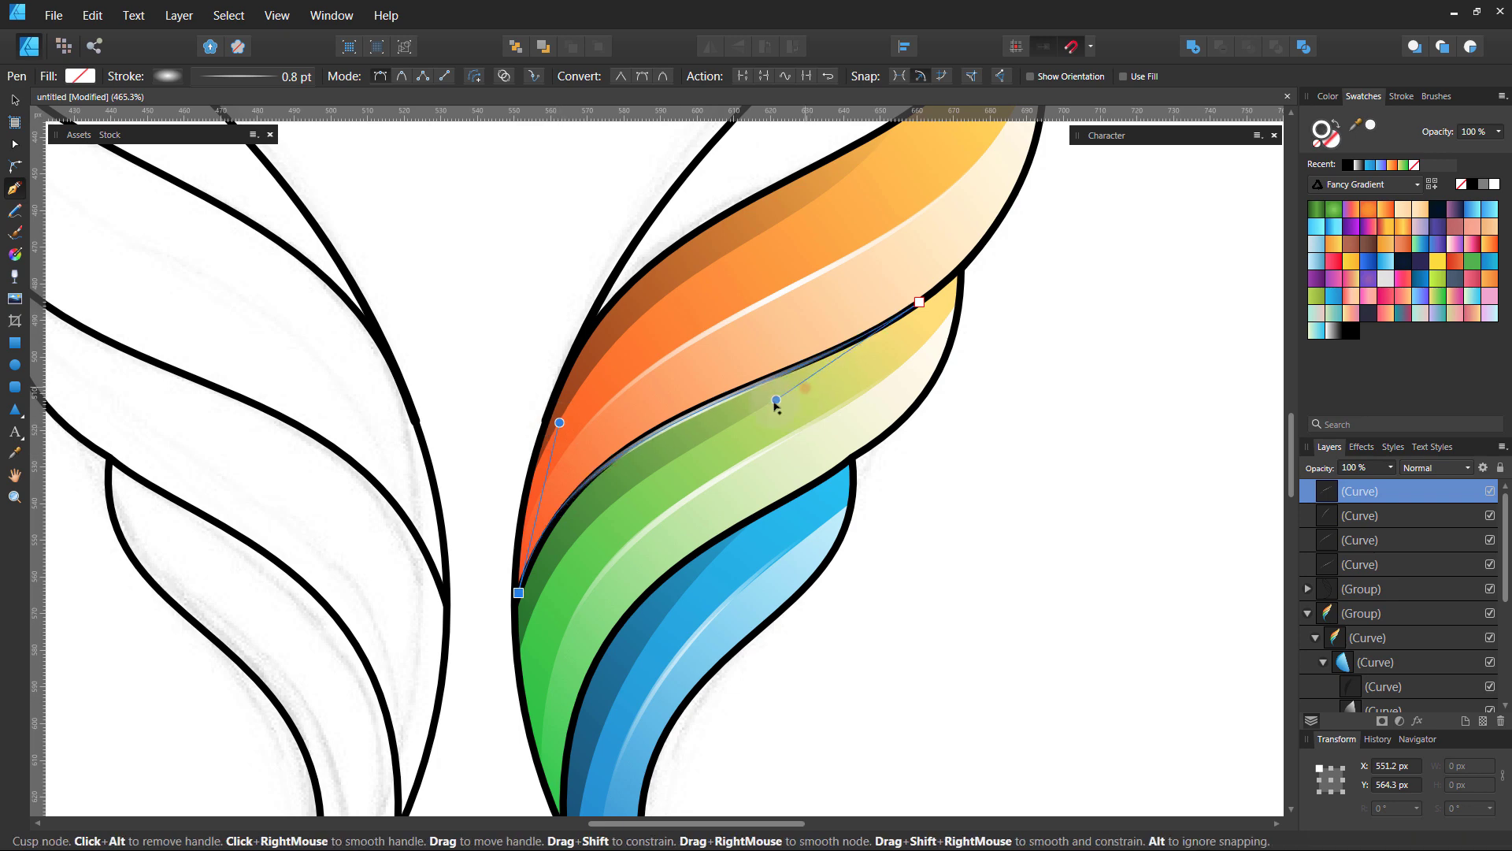
{"action": "left_click", "coordinate": [1402, 96]}
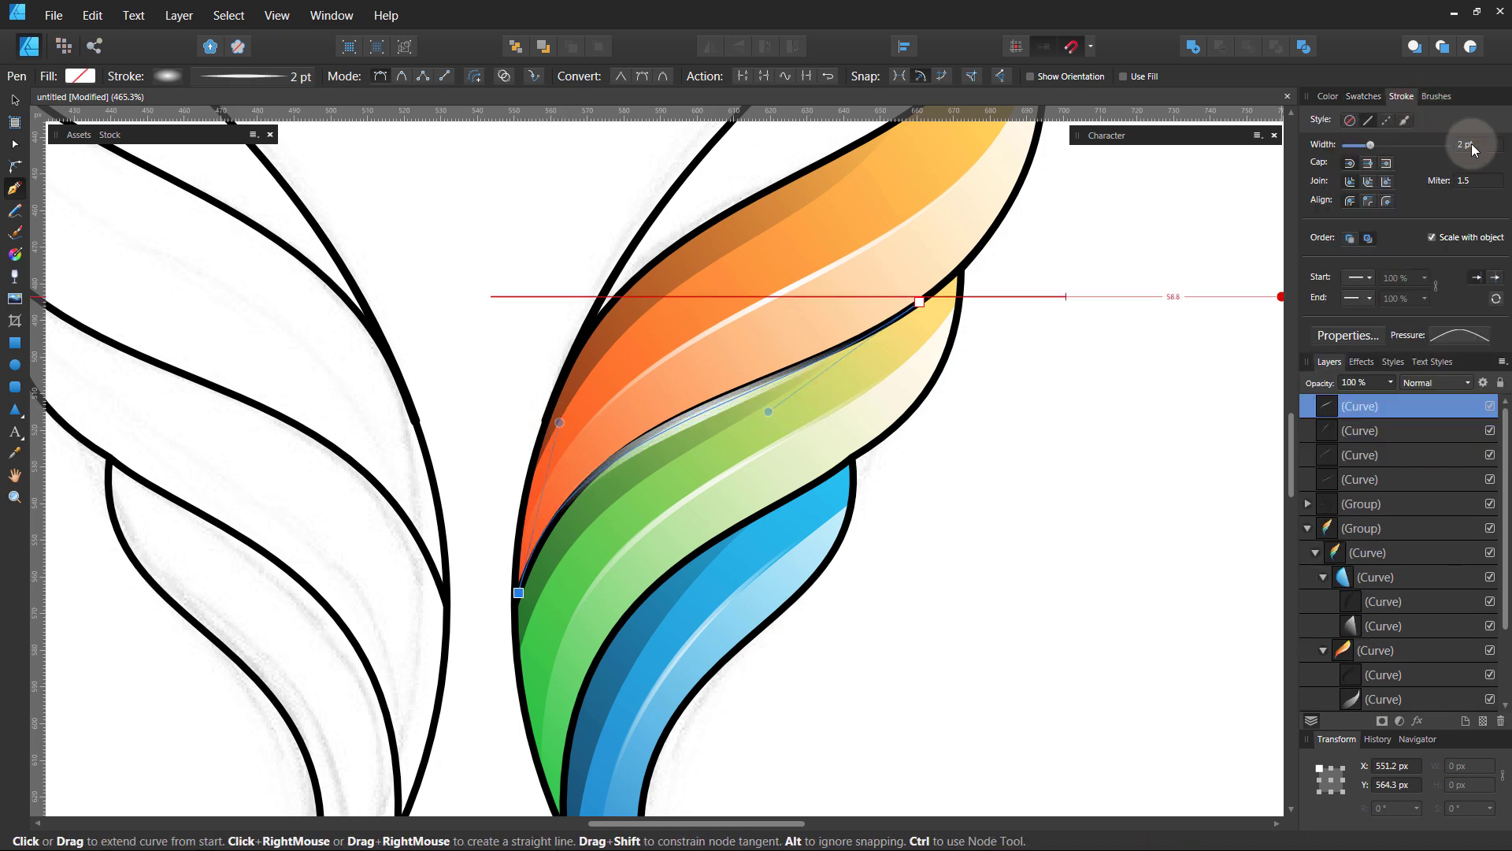
{"action": "scroll", "coordinate": [1474, 150], "scroll_direction": "down", "scroll_amount": 2}
{"action": "key", "text": "Escape"}
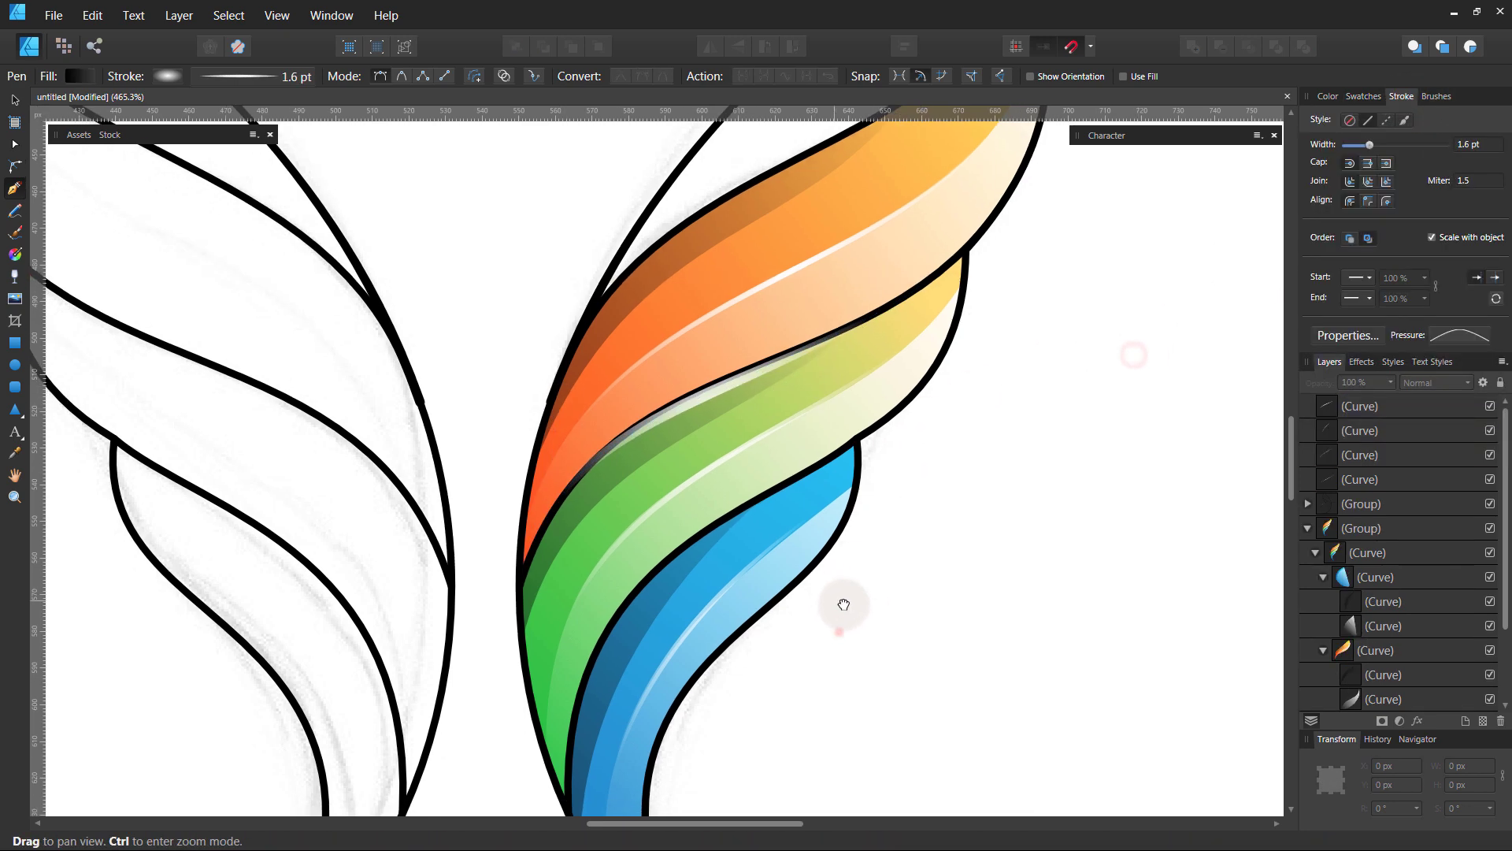
Draw a second highlight curve along the green–blue band edge
{"action": "scroll", "coordinate": [837, 622], "scroll_direction": "down", "scroll_amount": 3}
{"action": "left_click_drag", "start_coordinate": [566, 733], "coordinate": [554, 587]}
{"action": "left_click_drag", "start_coordinate": [822, 372], "coordinate": [1003, 276]}
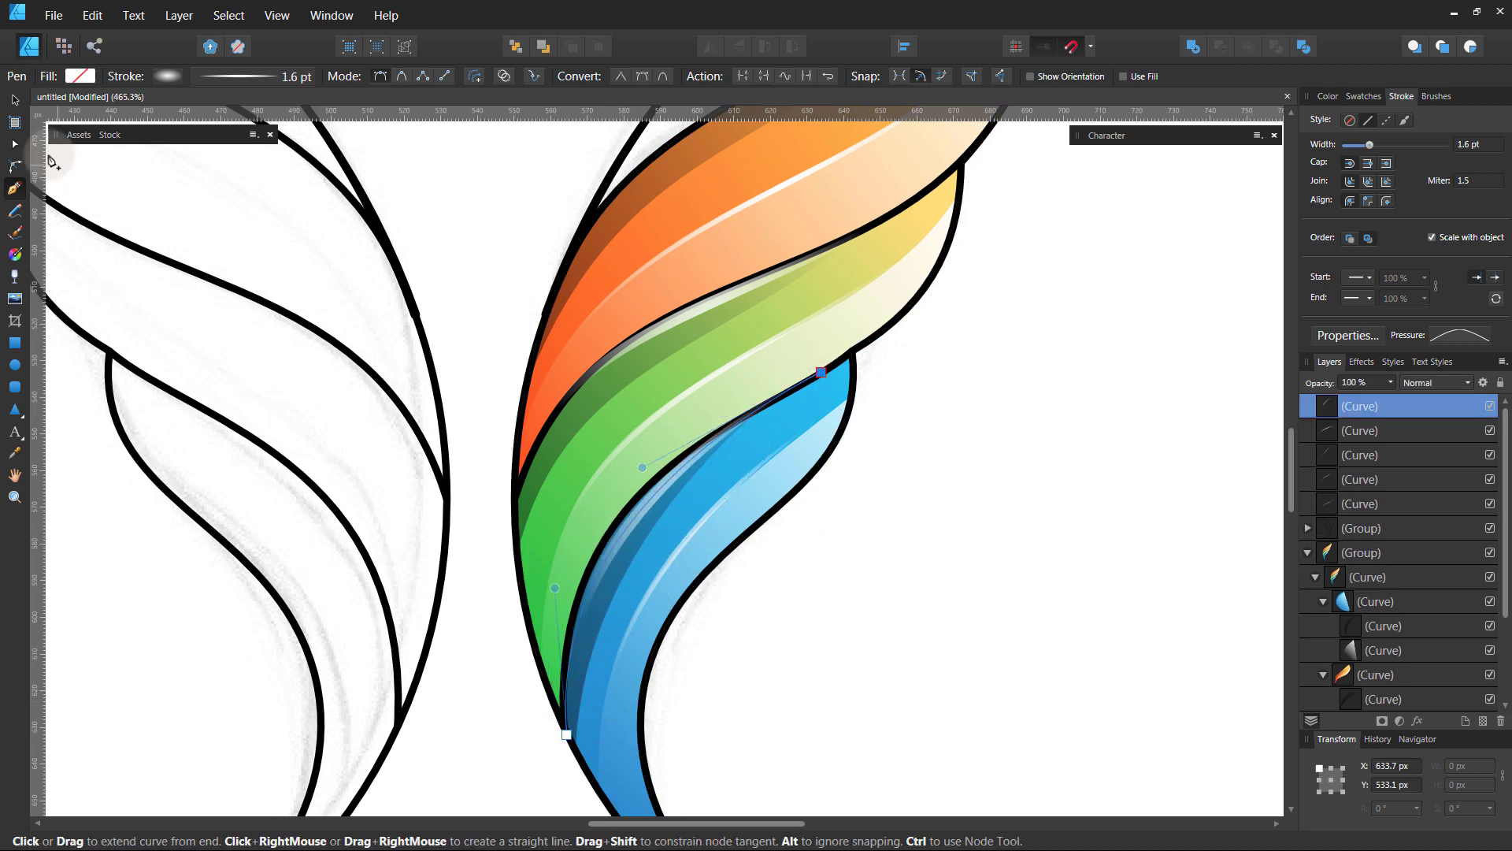
{"action": "left_click", "coordinate": [15, 100]}
Move each highlight curve into its band's layer (blue and orange) and nudge it down
{"action": "left_click_drag", "start_coordinate": [1428, 407], "coordinate": [1403, 603]}
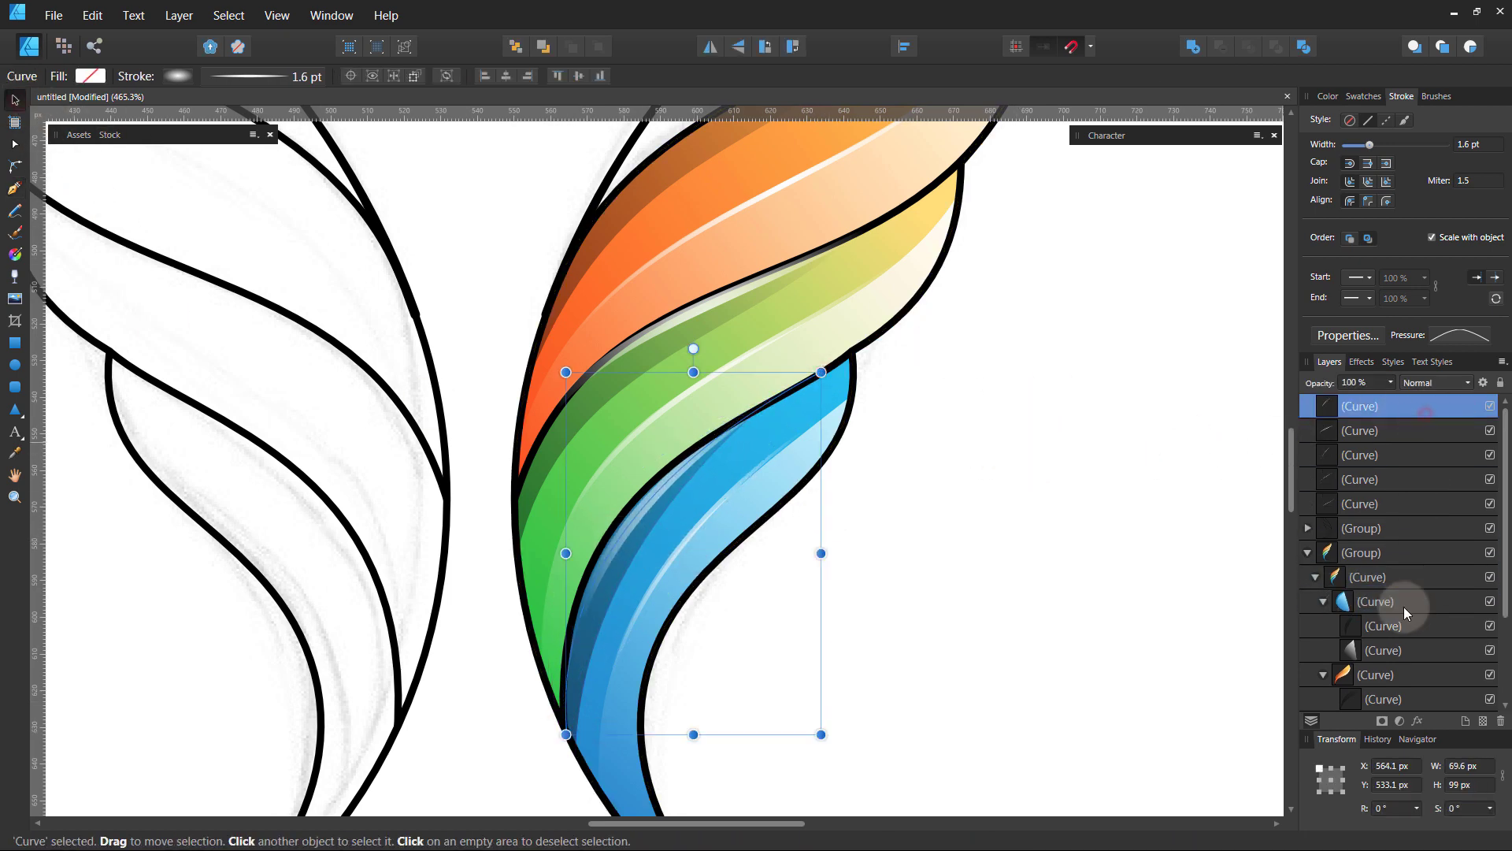
{"action": "key", "text": "Down"}
{"action": "key", "text": "Down"}
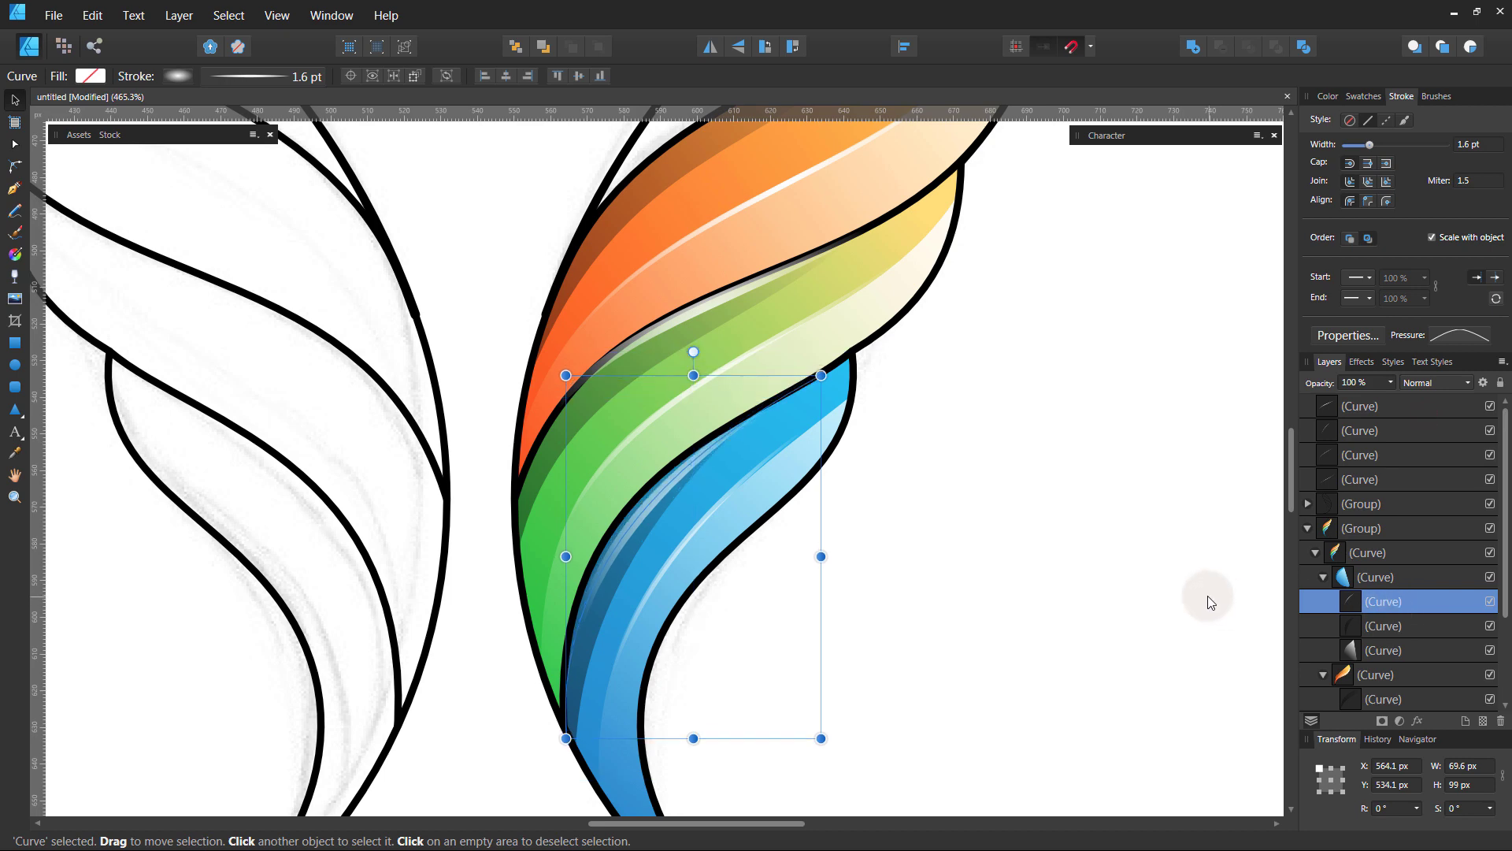
{"action": "left_click", "coordinate": [1429, 416]}
{"action": "left_click_drag", "start_coordinate": [1408, 679], "coordinate": [1183, 604]}
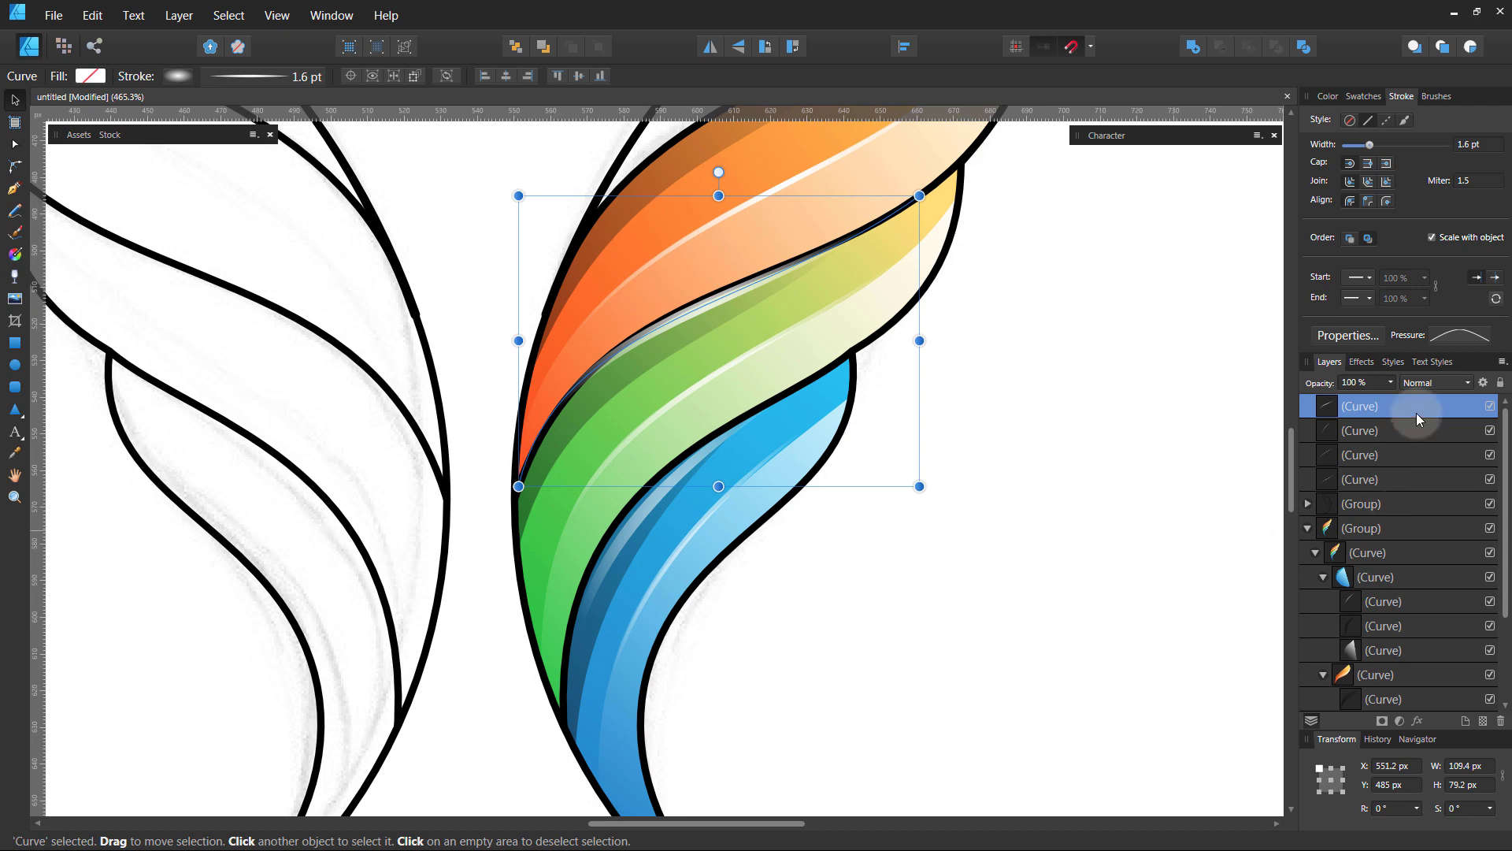
{"action": "left_click_drag", "start_coordinate": [1417, 413], "coordinate": [1383, 560]}
{"action": "key", "text": "Down"}
{"action": "key", "text": "Down"}
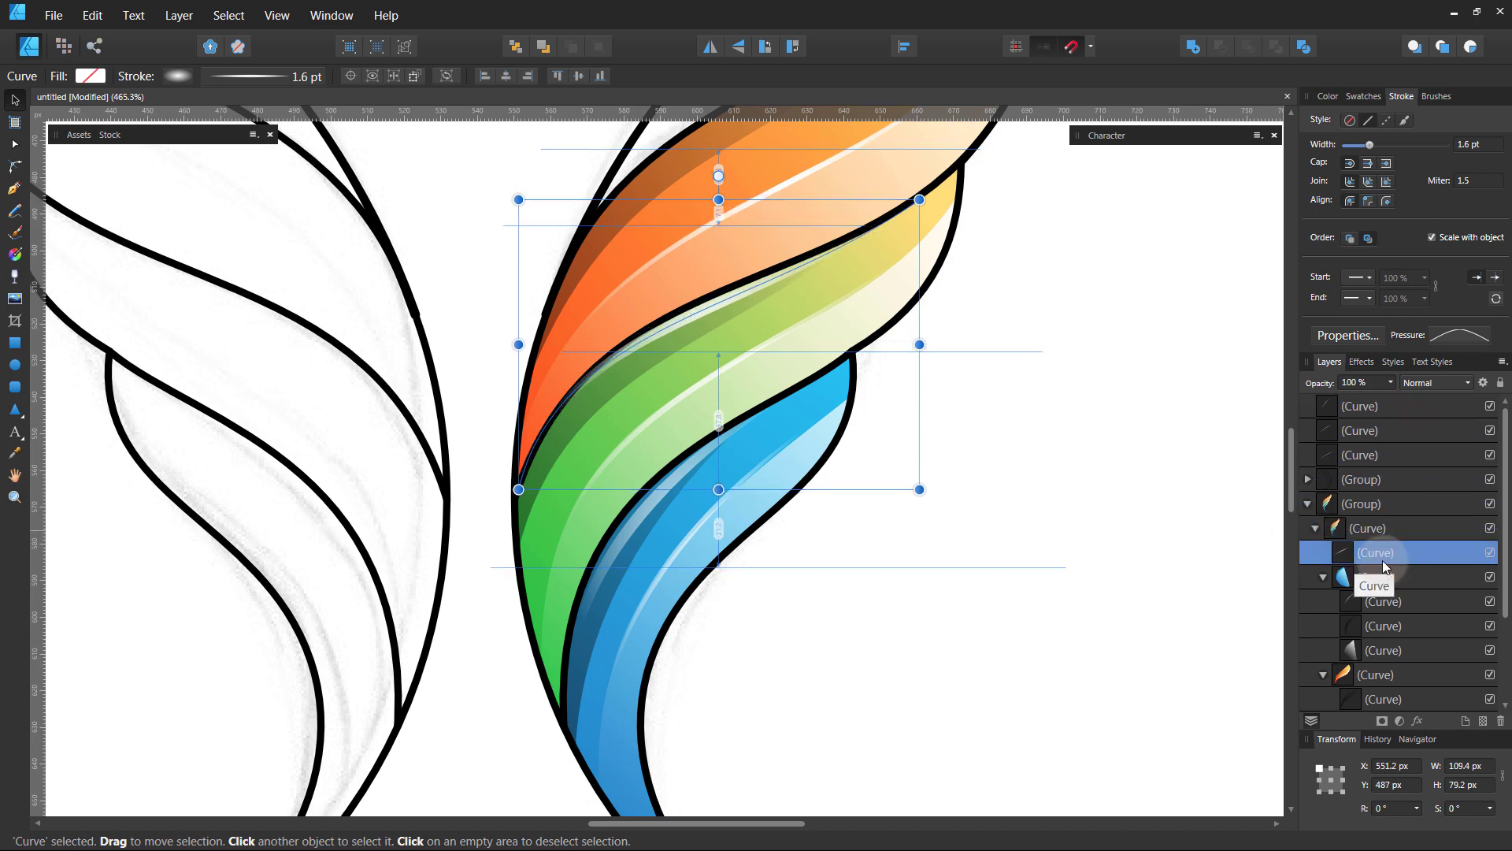
Adjust the blue-band highlight curve's handles so its bend follows the band edge
{"action": "key", "text": "a"}
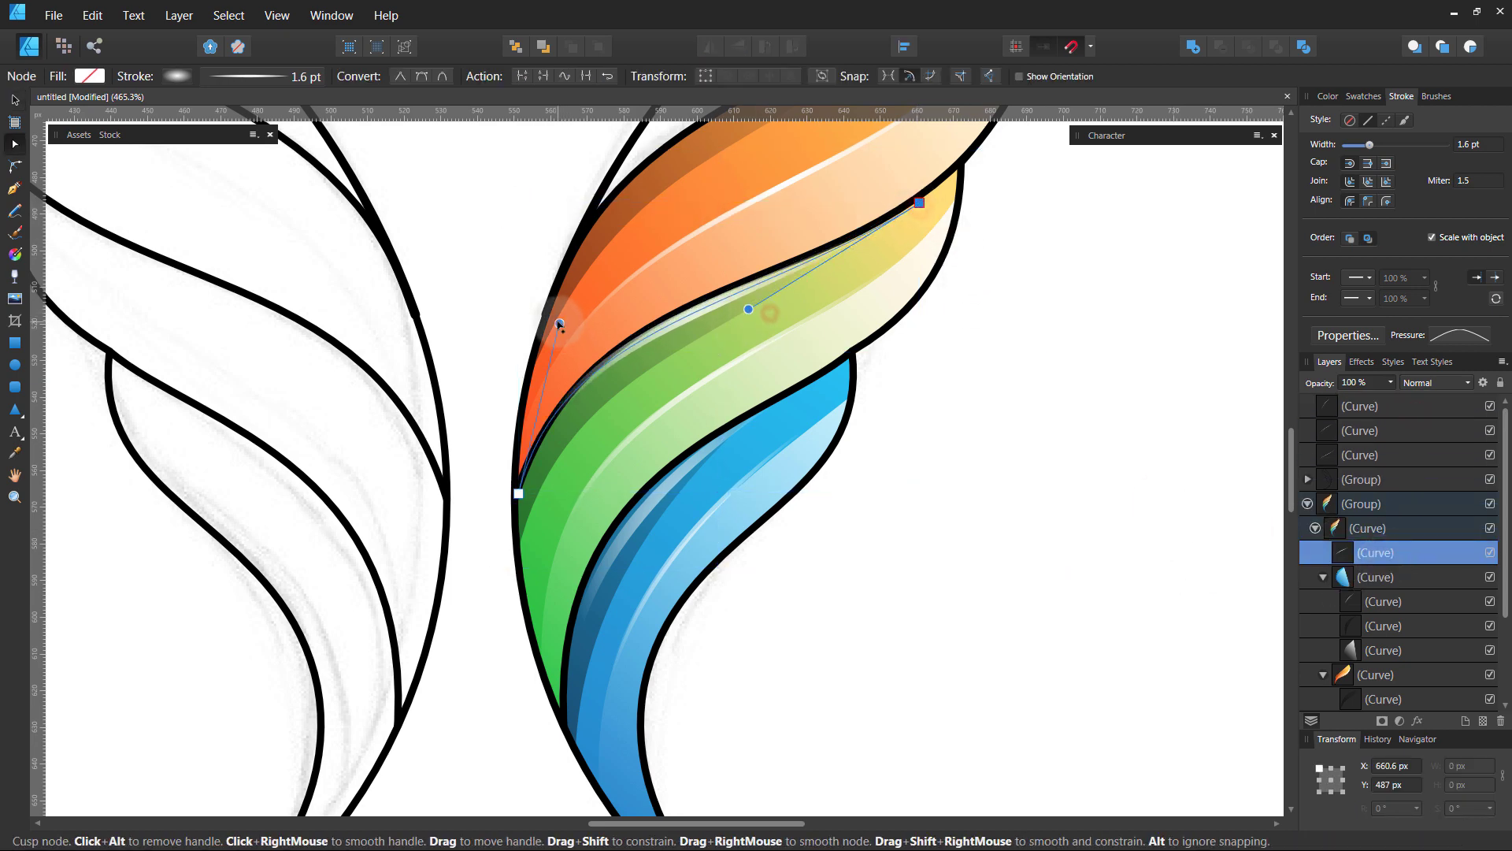
{"action": "left_click", "coordinate": [923, 543]}
{"action": "key", "text": "v"}
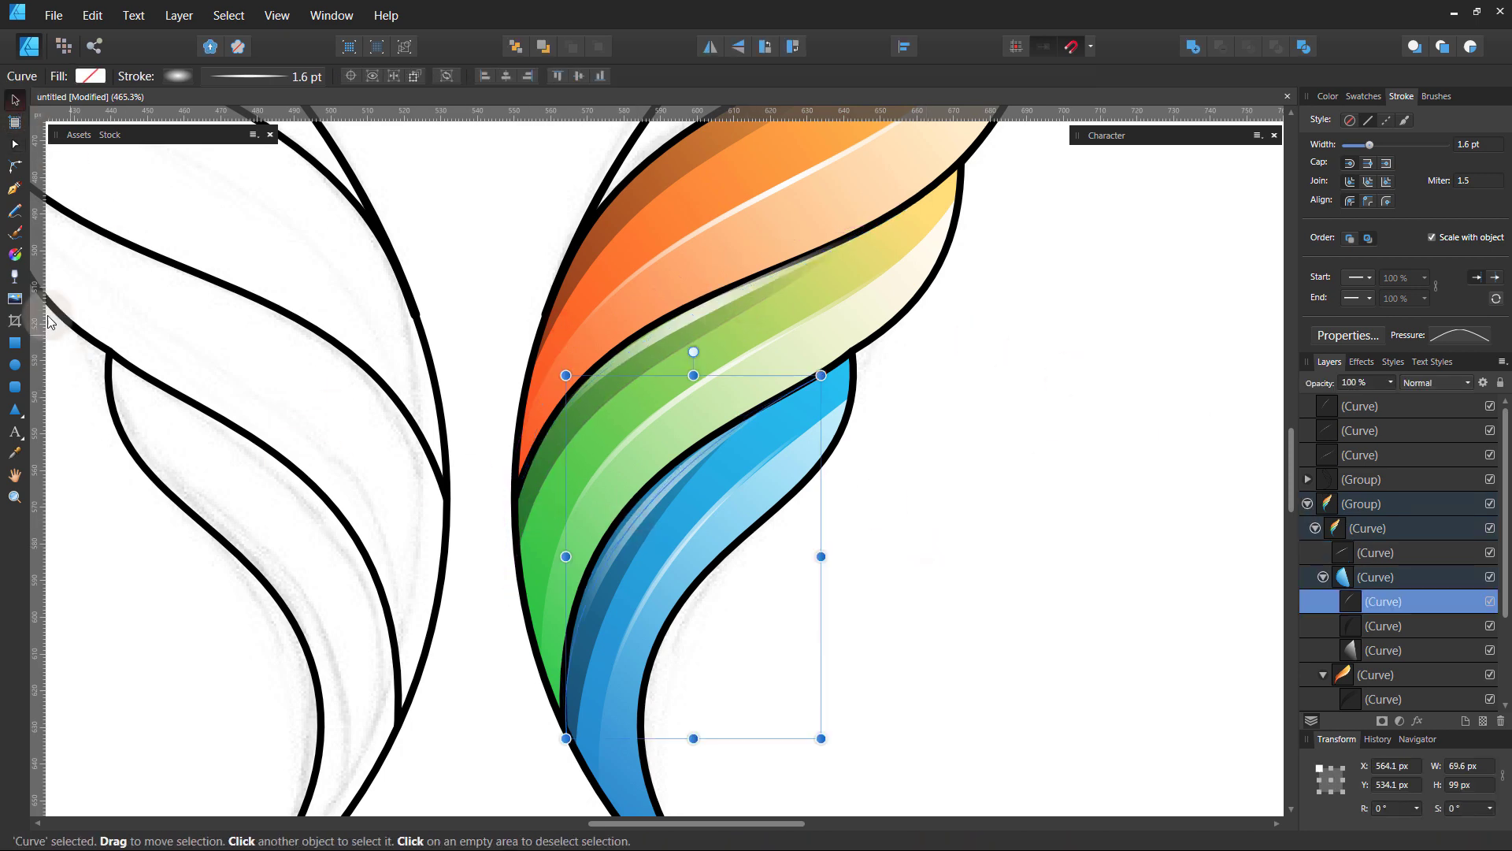
{"action": "key", "text": "g"}
{"action": "left_click", "coordinate": [15, 144]}
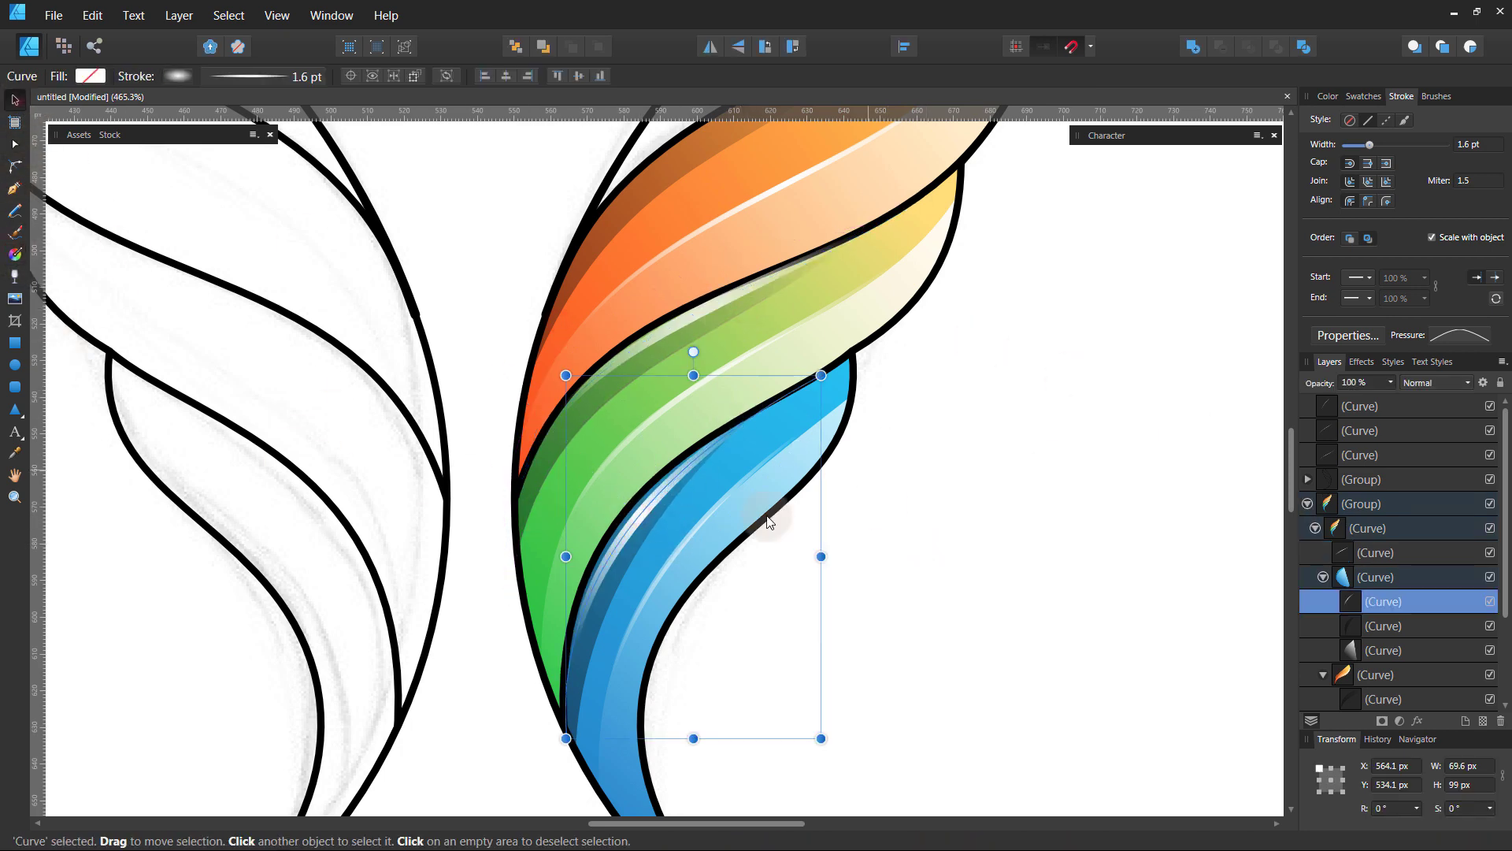
{"action": "left_click", "coordinate": [650, 523]}
{"action": "left_click_drag", "start_coordinate": [642, 457], "coordinate": [628, 472]}
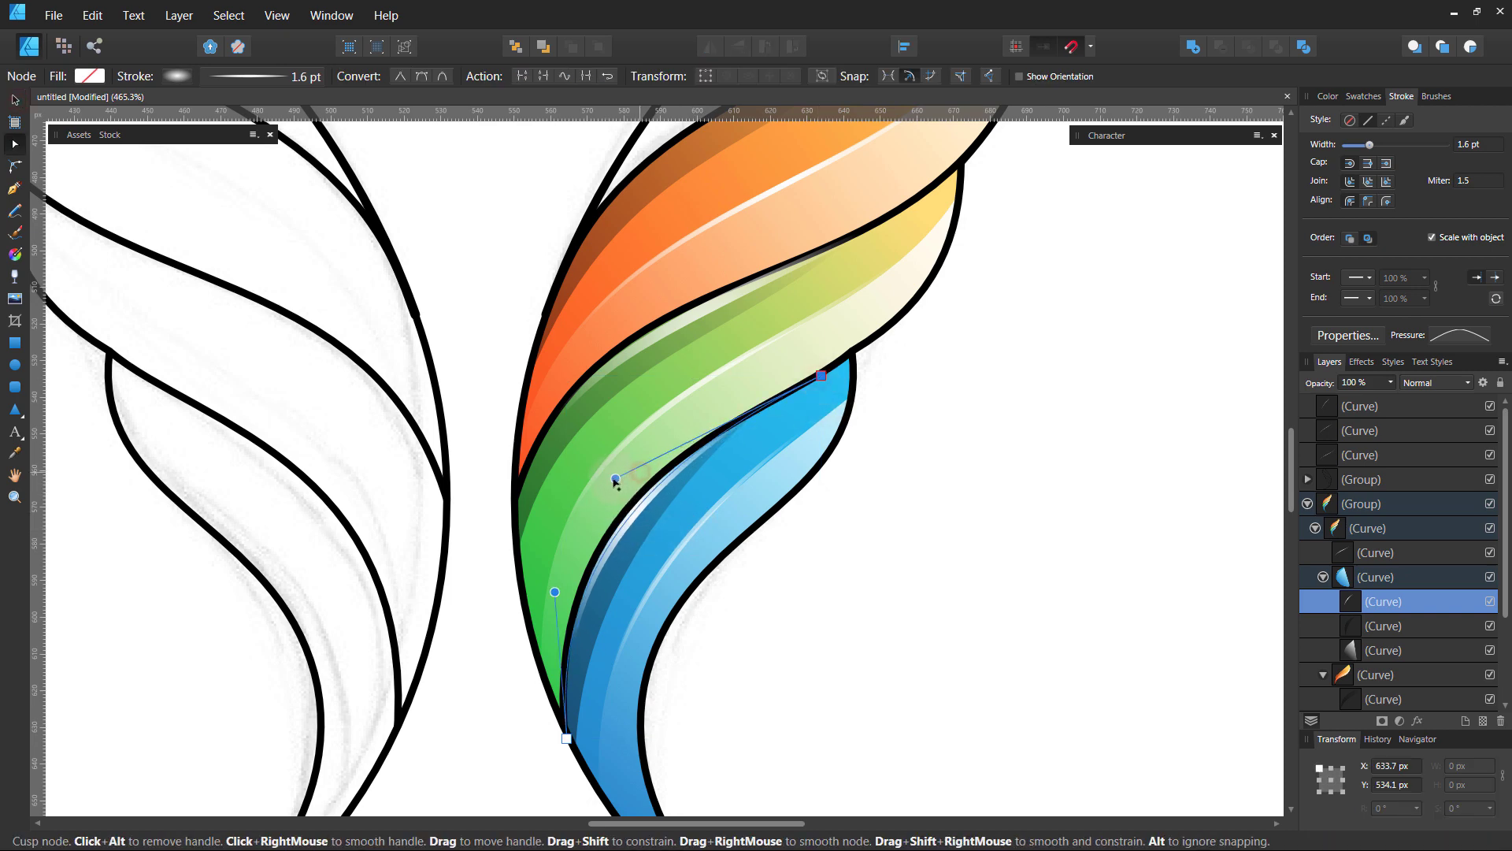
{"action": "left_click", "coordinate": [1001, 536]}
{"action": "key", "text": "ctrl+0"}
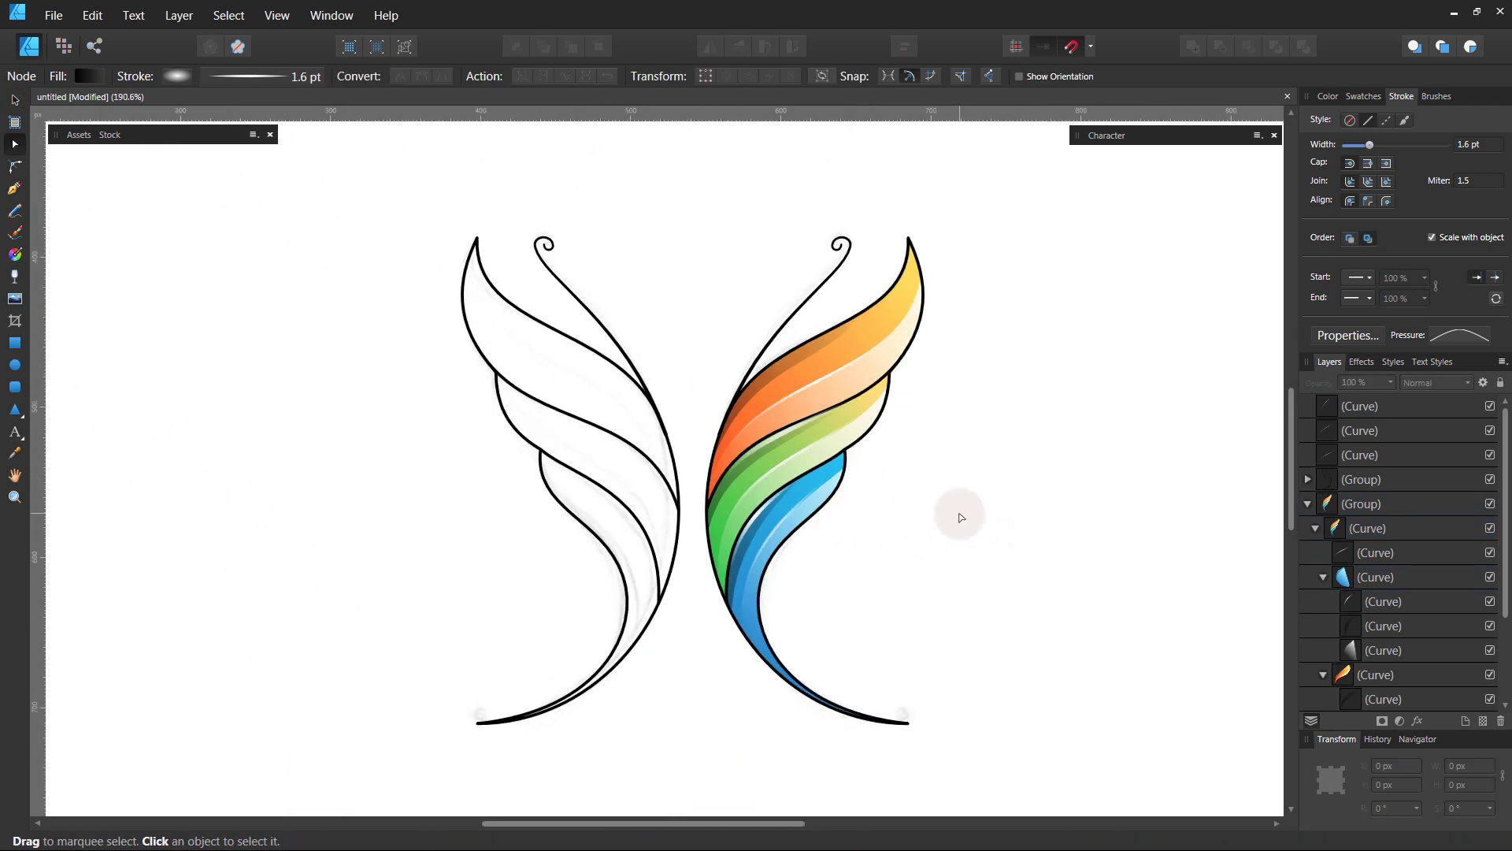
{"action": "scroll", "coordinate": [972, 744], "scroll_direction": "up", "scroll_amount": 5}
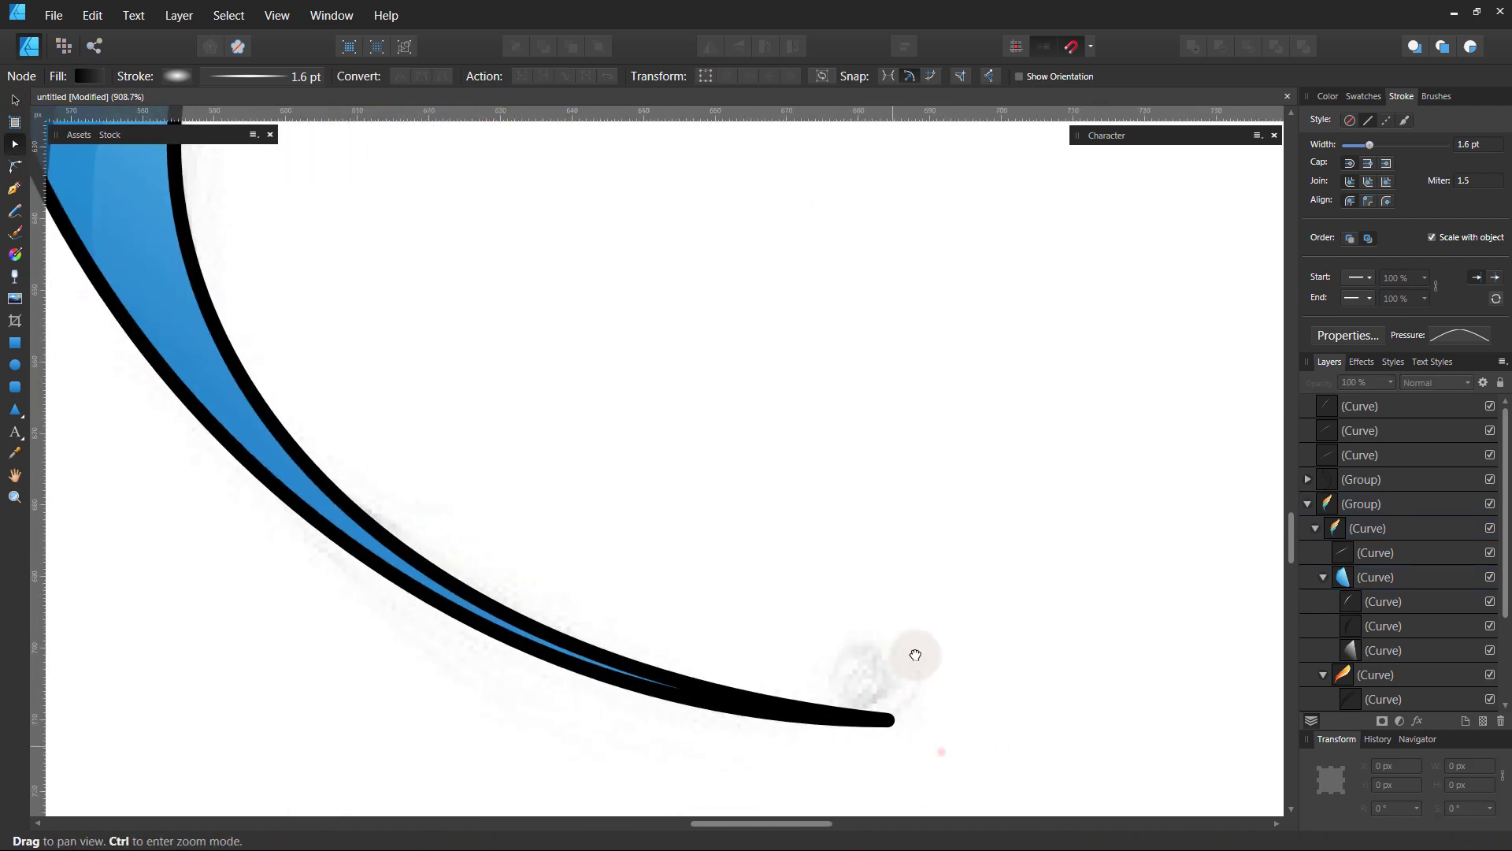
Draw an oval on the right wing's tail tip with a 1 pt outline
{"action": "left_click", "coordinate": [15, 365]}
{"action": "left_click_drag", "start_coordinate": [719, 486], "coordinate": [849, 568]}
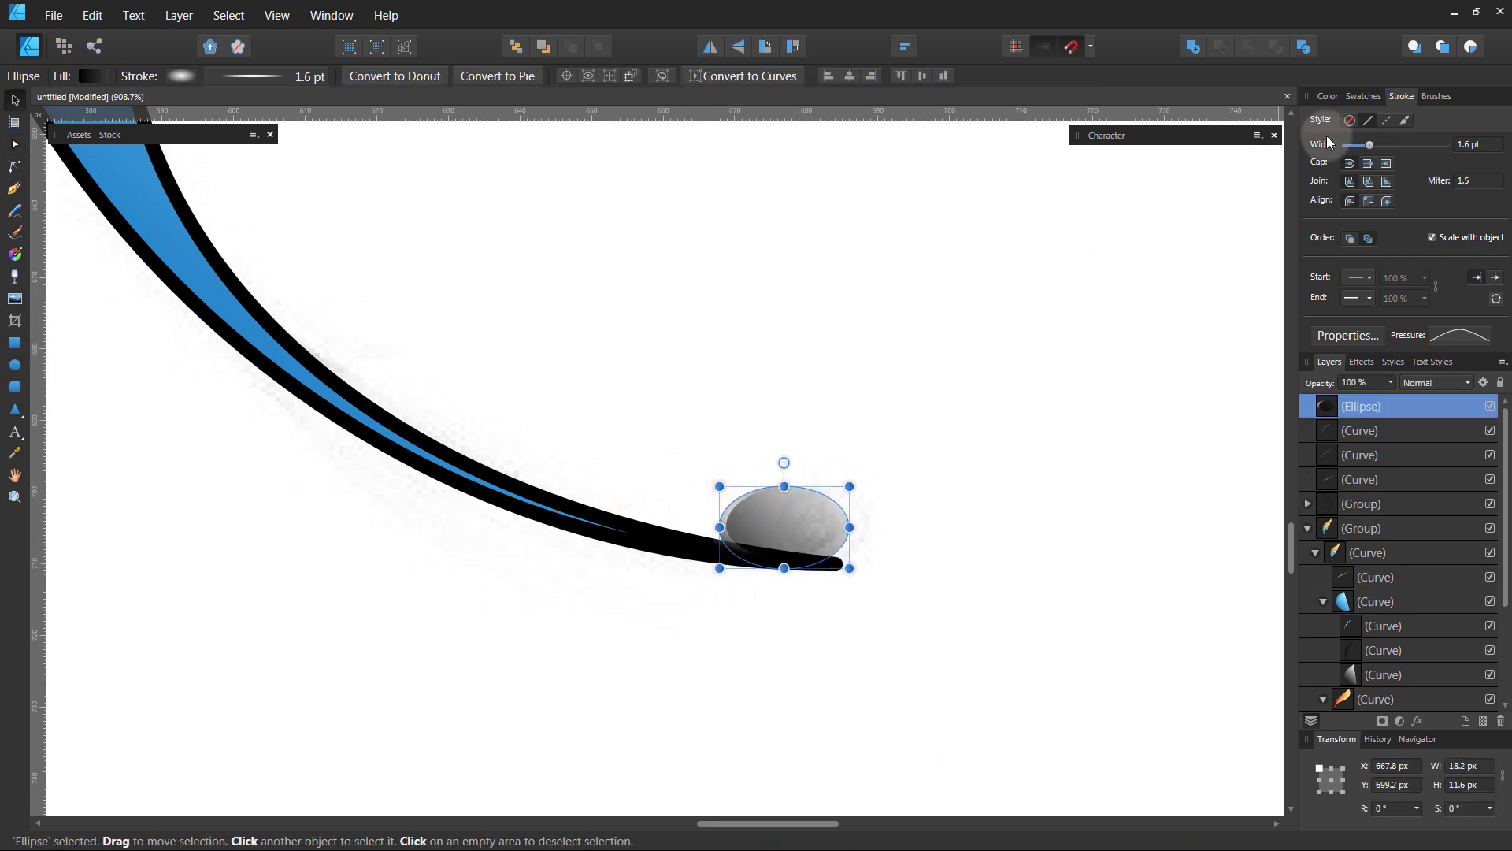
{"action": "left_click", "coordinate": [1364, 95]}
{"action": "left_click", "coordinate": [1402, 95]}
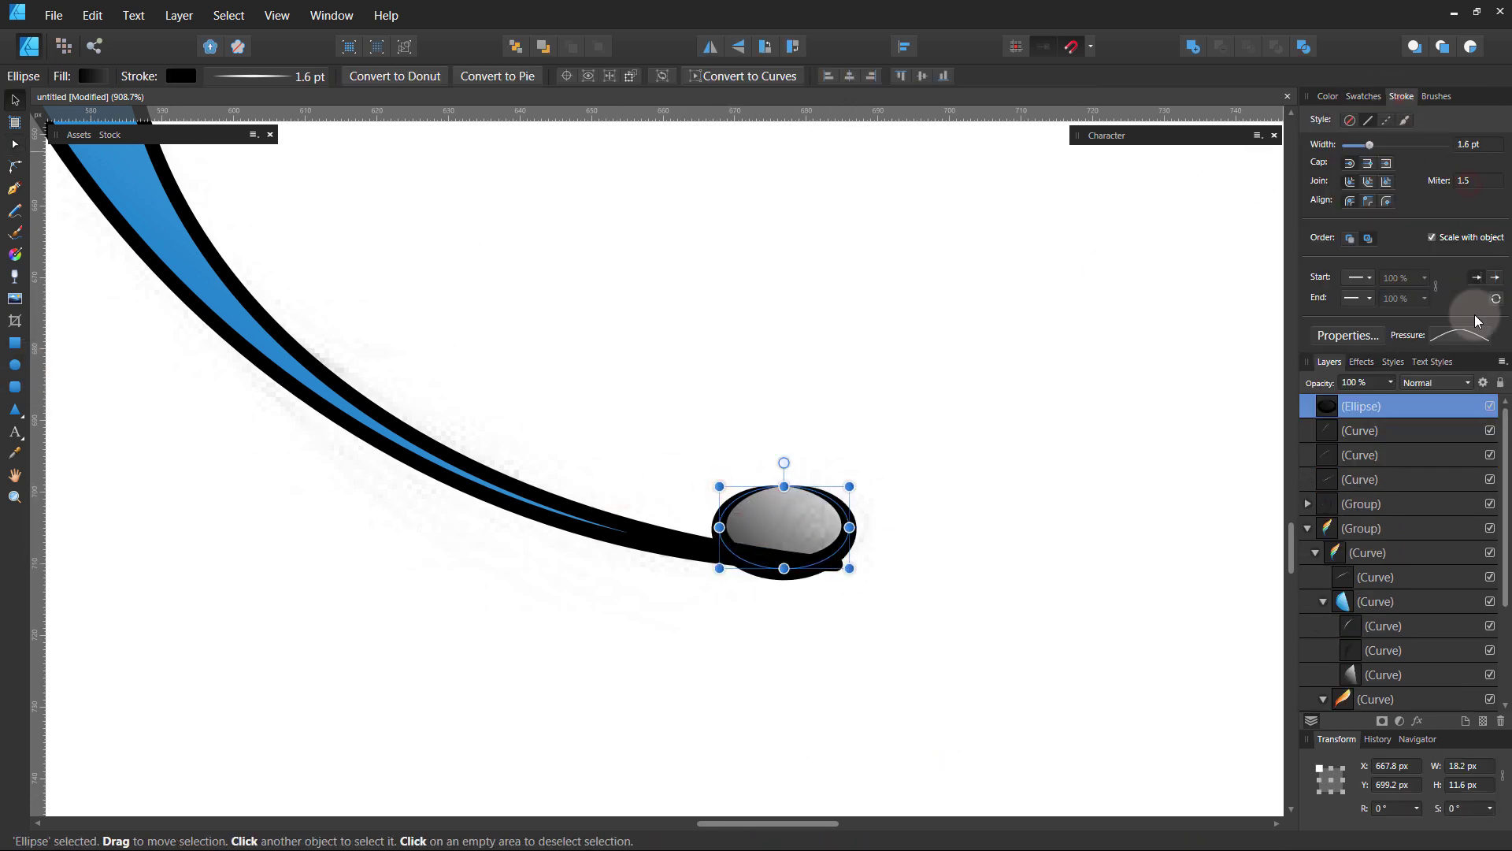
{"action": "mouse_move", "coordinate": [805, 522]}
{"action": "left_mouse_down"}
{"action": "mouse_move", "coordinate": [878, 521]}
{"action": "mouse_move", "coordinate": [857, 565]}
{"action": "mouse_move", "coordinate": [867, 530]}
{"action": "left_mouse_up"}
{"action": "left_click", "coordinate": [694, 559]}
{"action": "left_click", "coordinate": [891, 539]}
Fill the oval with the wing's blue using the Color Picker
{"action": "scroll", "coordinate": [857, 565], "scroll_direction": "up", "scroll_amount": 3}
{"action": "scroll", "coordinate": [867, 529], "scroll_direction": "down", "scroll_amount": 6}
{"action": "key", "text": "i"}
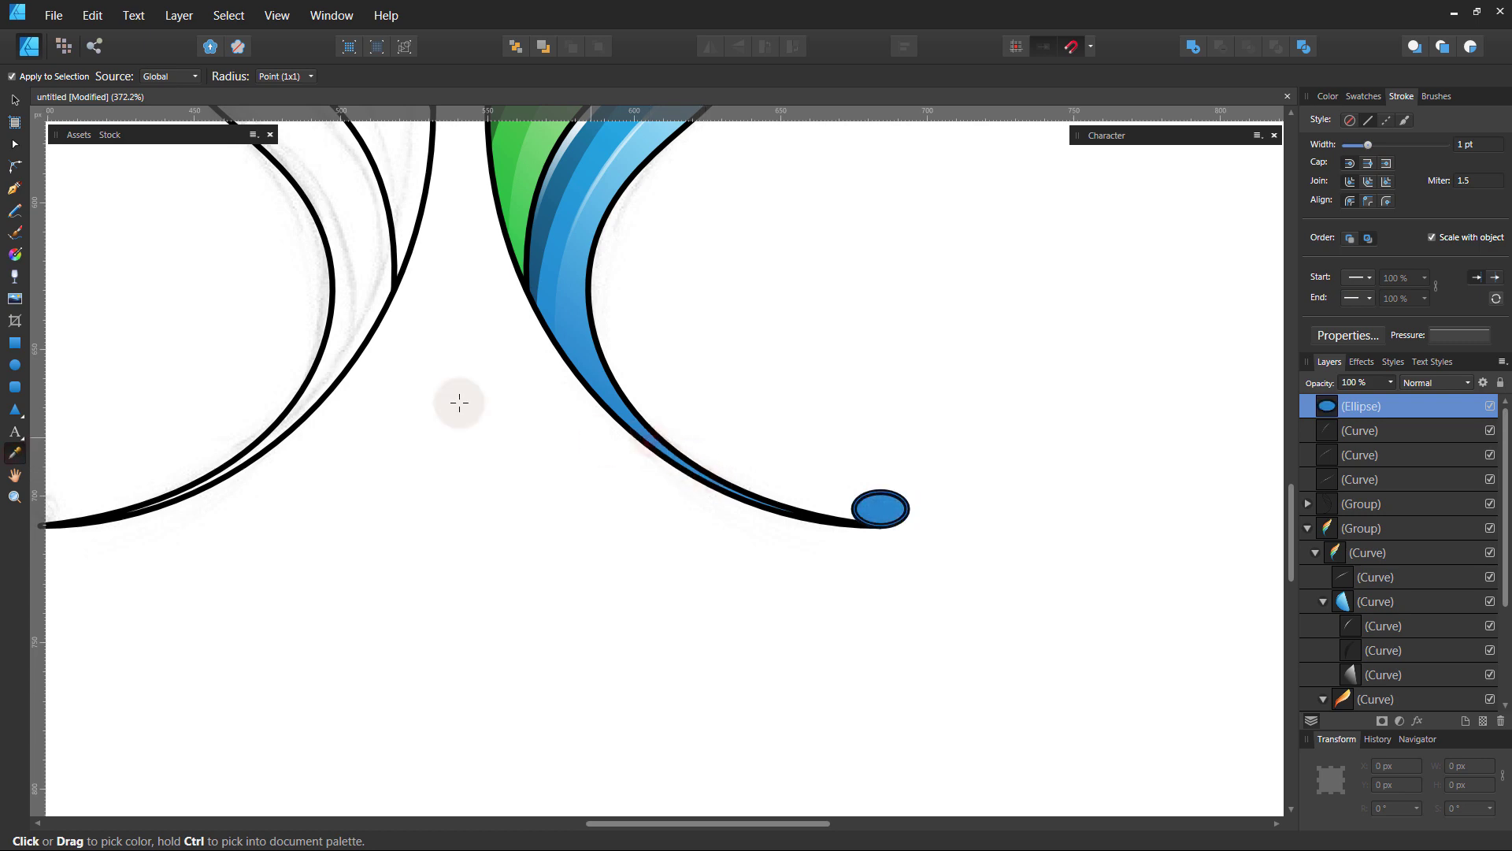
{"action": "key", "text": "v"}
{"action": "left_click", "coordinate": [896, 676]}
{"action": "scroll", "coordinate": [895, 676], "scroll_direction": "down", "scroll_amount": 3}
{"action": "scroll", "coordinate": [896, 630], "scroll_direction": "down", "scroll_amount": 2}
{"action": "scroll", "coordinate": [879, 606], "scroll_direction": "up", "scroll_amount": 4}
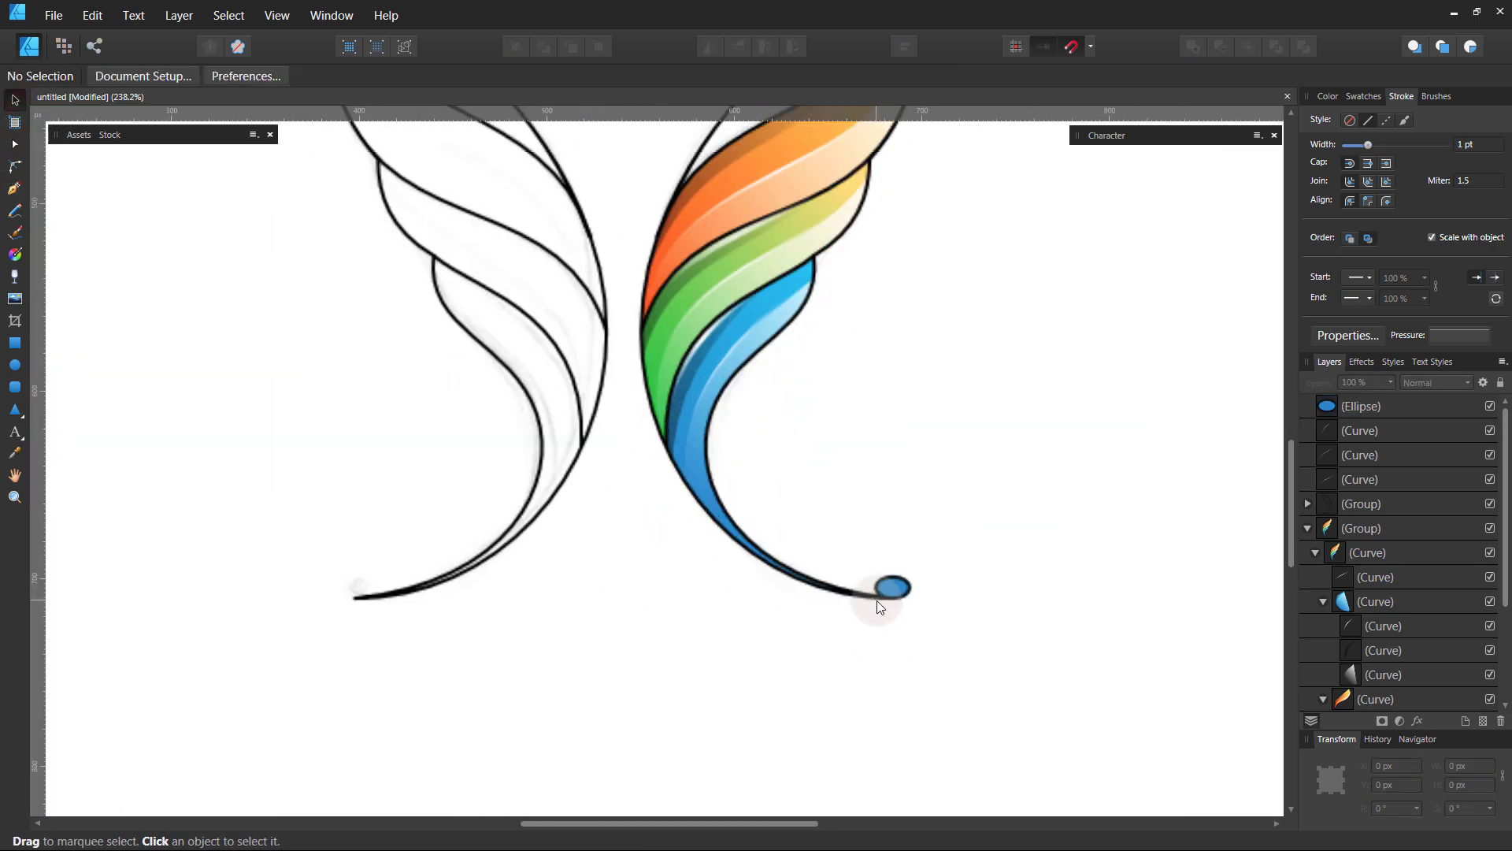
{"action": "scroll", "coordinate": [884, 608], "scroll_direction": "down", "scroll_amount": 3}
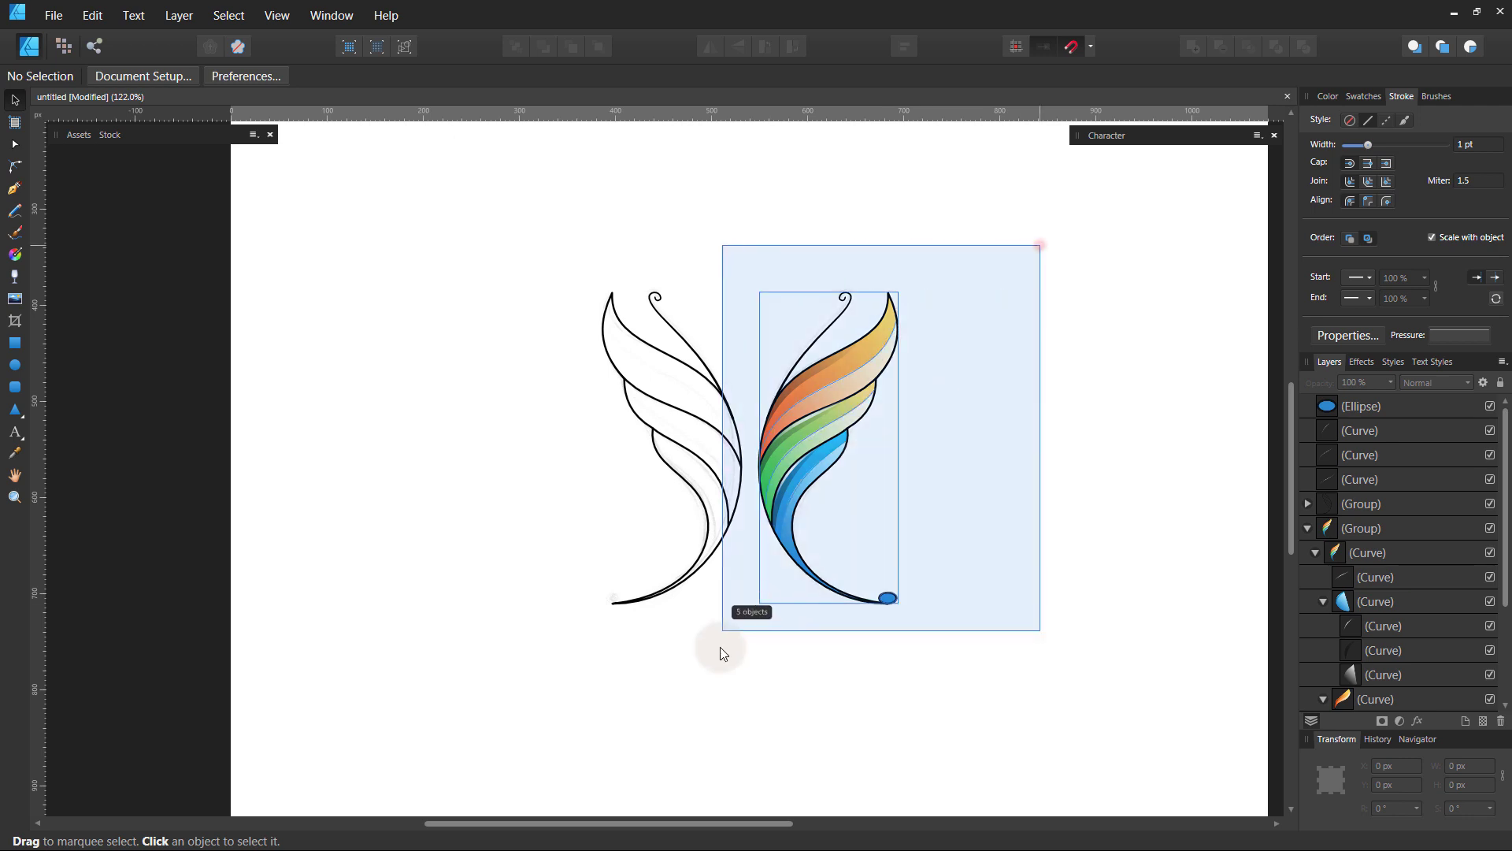
Marquee-select the right wing's parts and group them with Ctrl+G
{"action": "left_click_drag", "start_coordinate": [1040, 244], "coordinate": [721, 619]}
{"action": "left_click", "coordinate": [1308, 527]}
{"action": "left_click", "coordinate": [1371, 479]}
{"action": "left_click", "coordinate": [1401, 404], "text": "ctrl"}
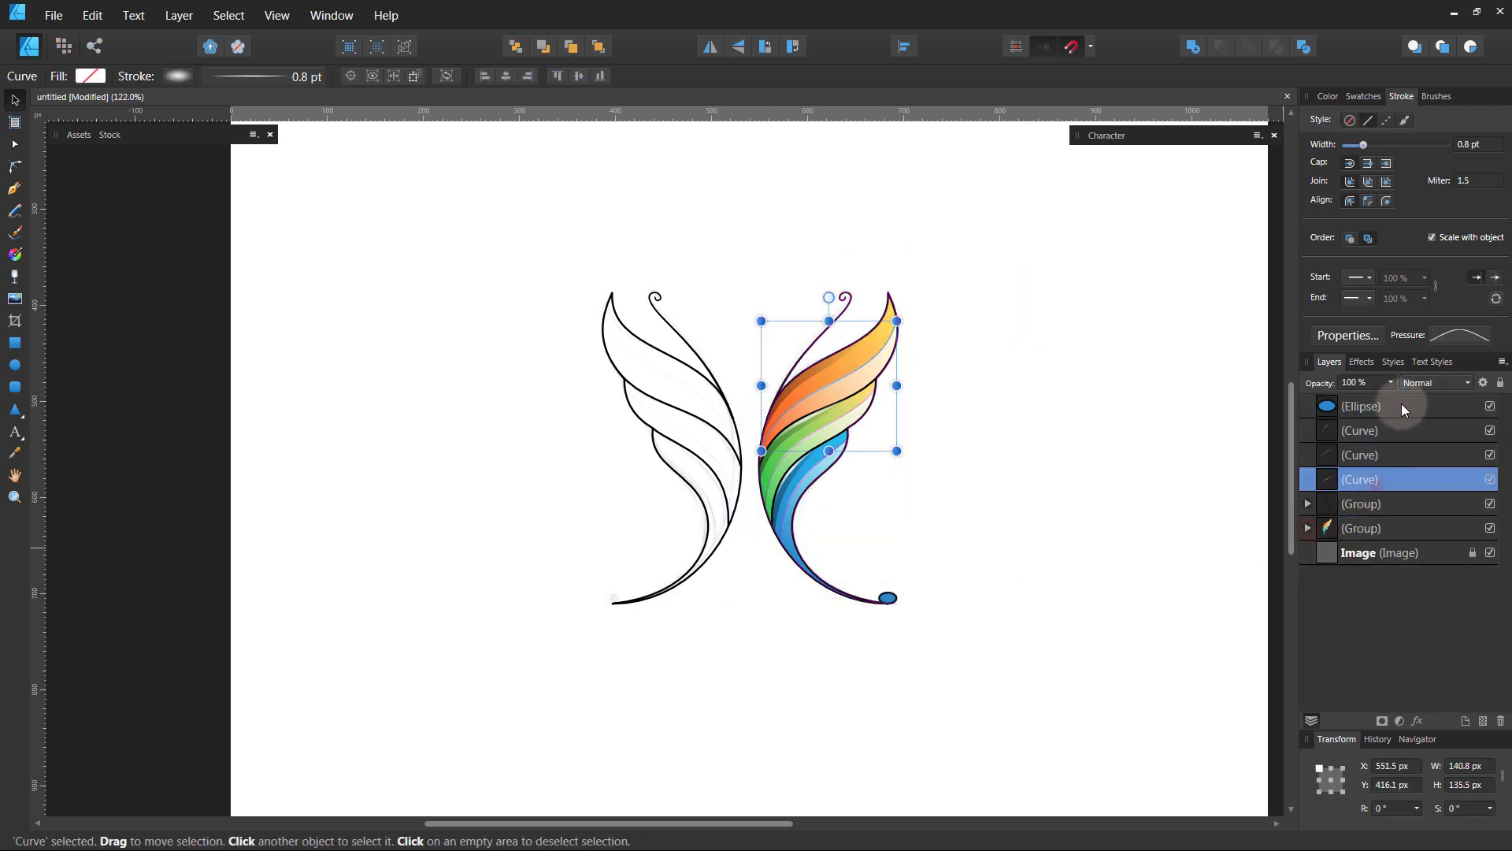
{"action": "left_click", "coordinate": [1395, 429], "text": "ctrl"}
{"action": "key", "text": "ctrl+g"}
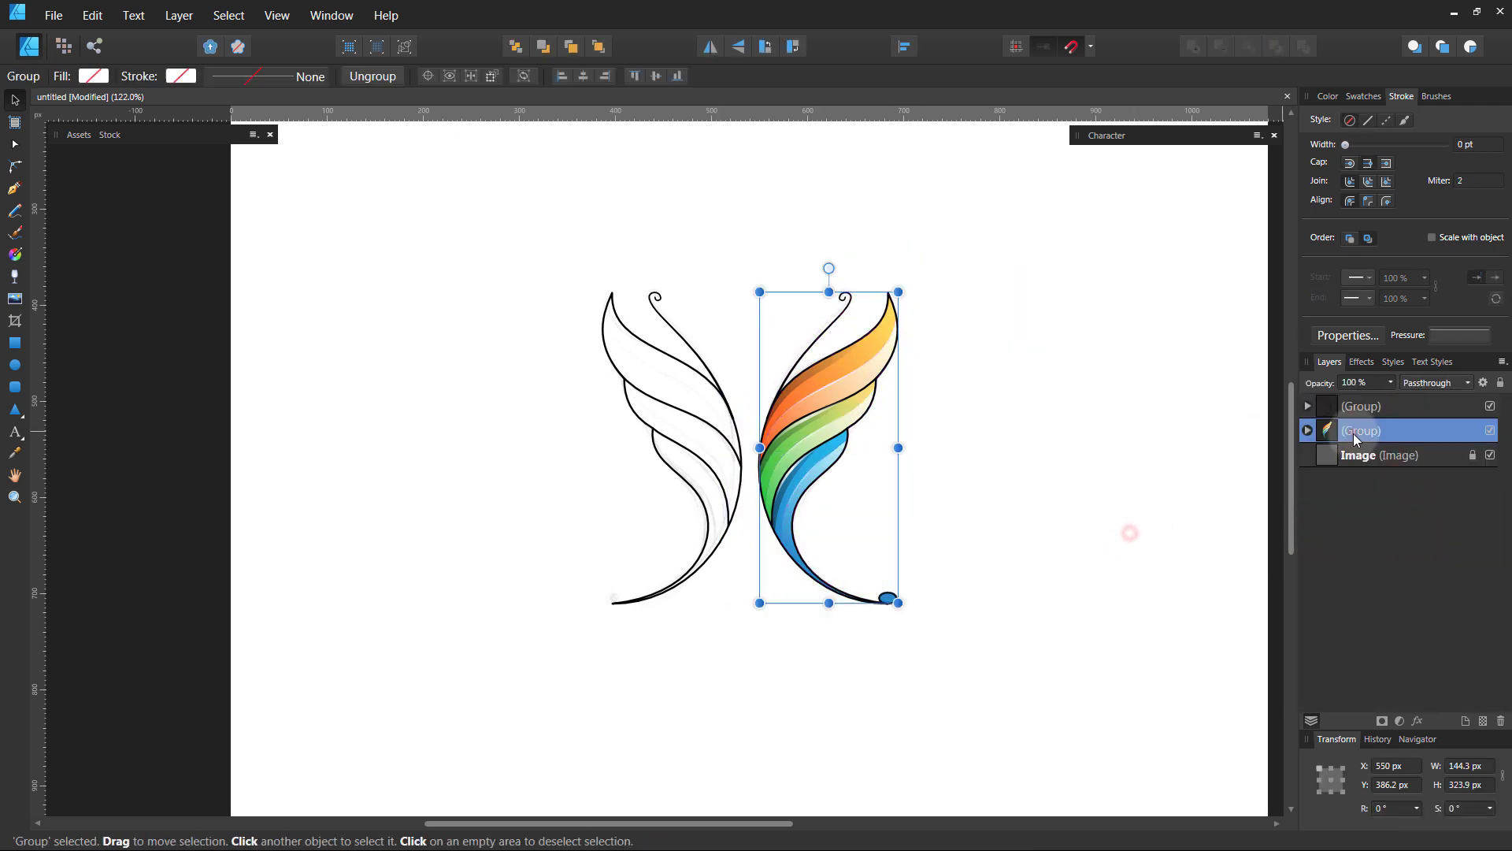
Duplicate the wing group, flip it horizontally to the left, and hide the outline-only wing
{"action": "right_click", "coordinate": [1354, 589]}
{"action": "left_click", "coordinate": [1346, 591]}
{"action": "left_click", "coordinate": [710, 45]}
{"action": "left_click_drag", "start_coordinate": [864, 425], "coordinate": [708, 424]}
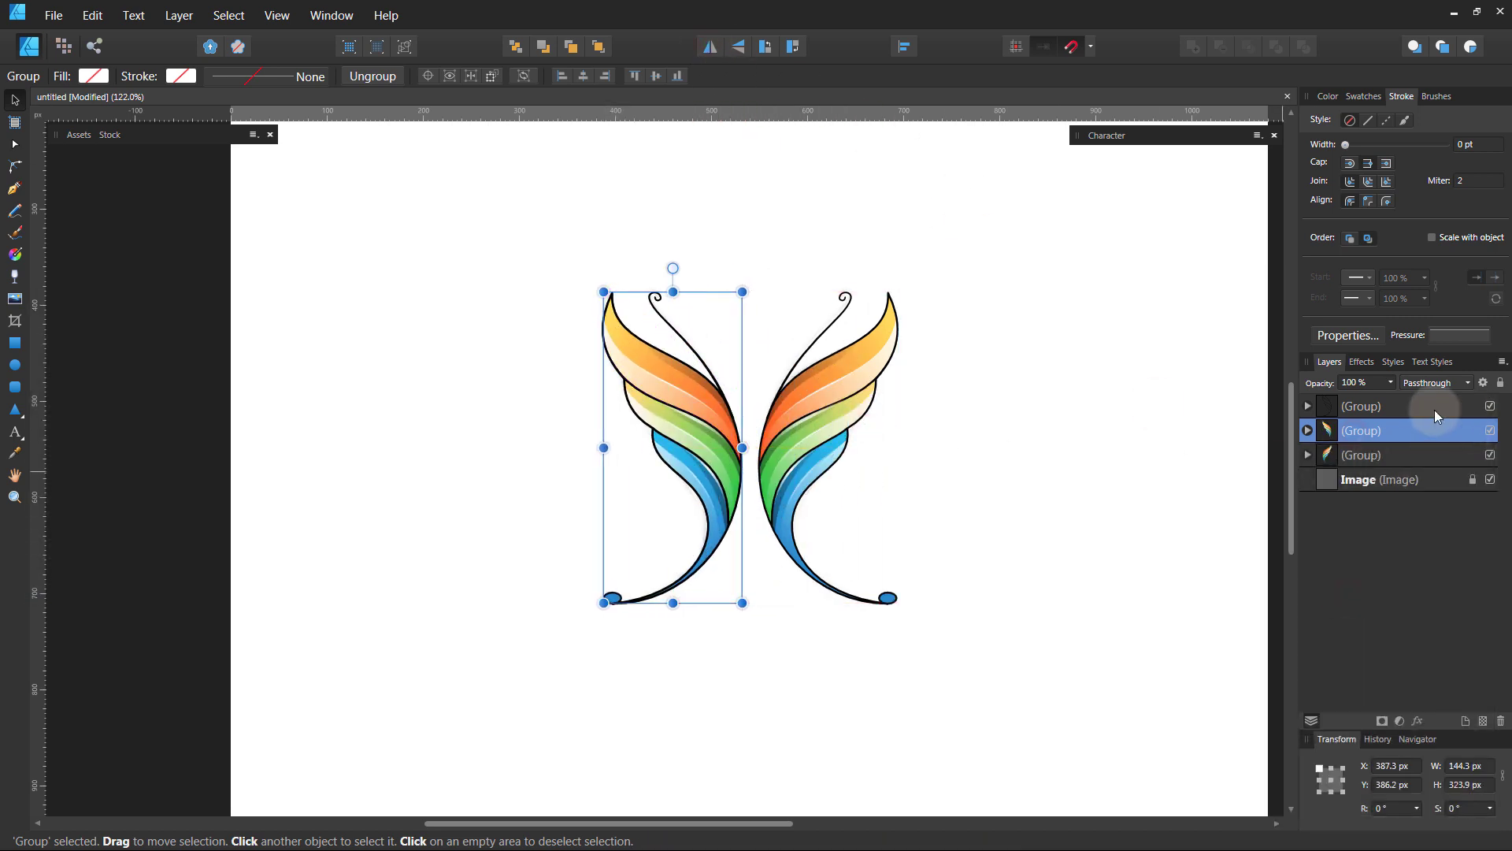
{"action": "left_click", "coordinate": [1490, 406]}
{"action": "left_click", "coordinate": [1026, 464]}
{"action": "scroll", "coordinate": [795, 441], "scroll_direction": "up", "scroll_amount": 4}
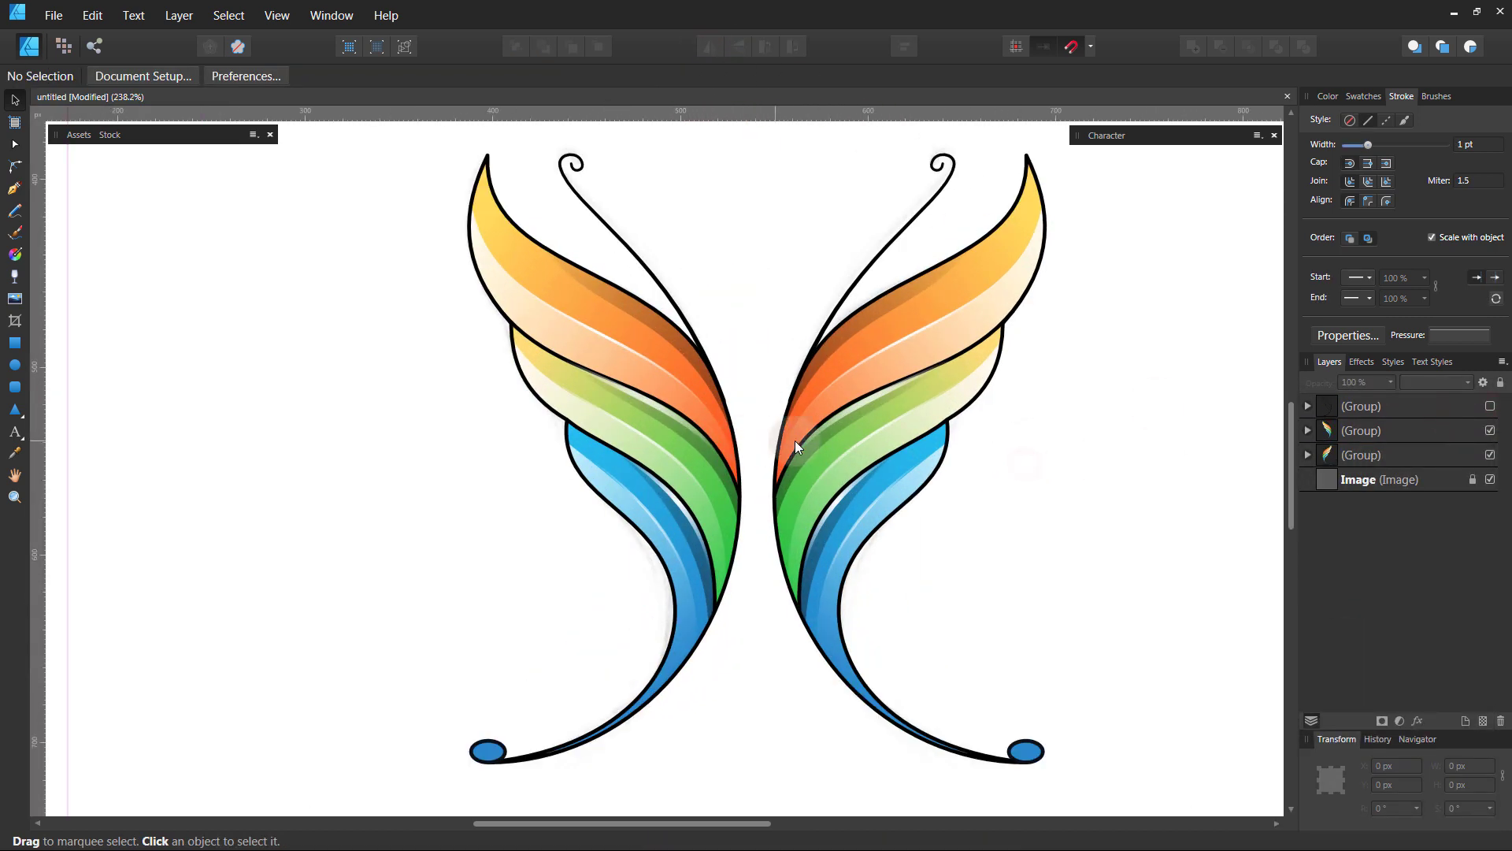
{"action": "left_click_drag", "start_coordinate": [796, 445], "coordinate": [676, 475]}
{"action": "left_click", "coordinate": [1394, 433]}
Group both wings and add an Outer Shadow: offset 8 px, angle 270°, opacity 32%
{"action": "right_click", "coordinate": [1397, 457]}
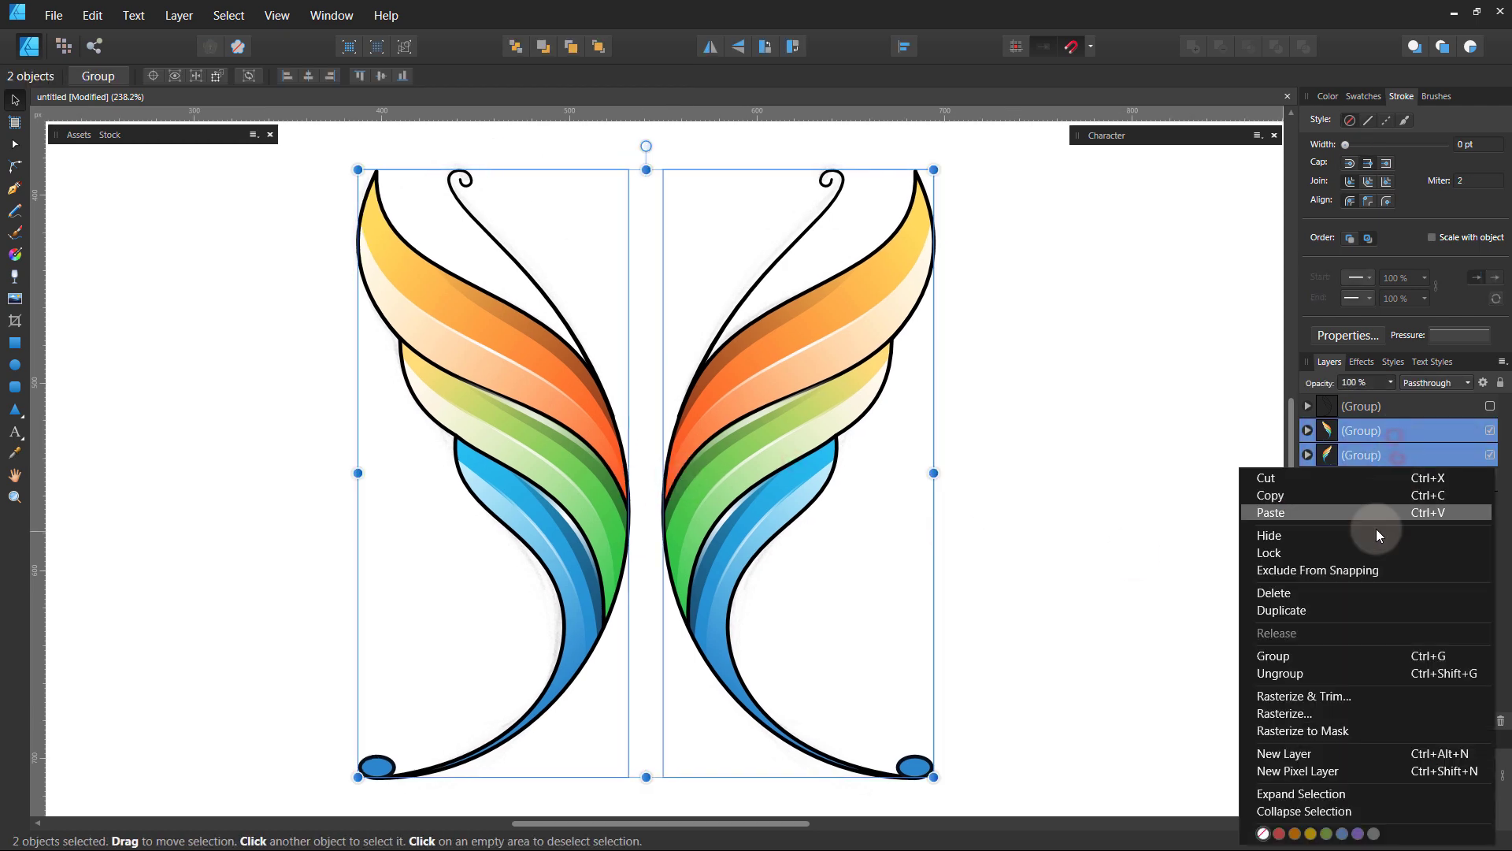
{"action": "left_click", "coordinate": [1324, 654]}
{"action": "left_click", "coordinate": [1367, 679]}
{"action": "left_click", "coordinate": [1047, 283]}
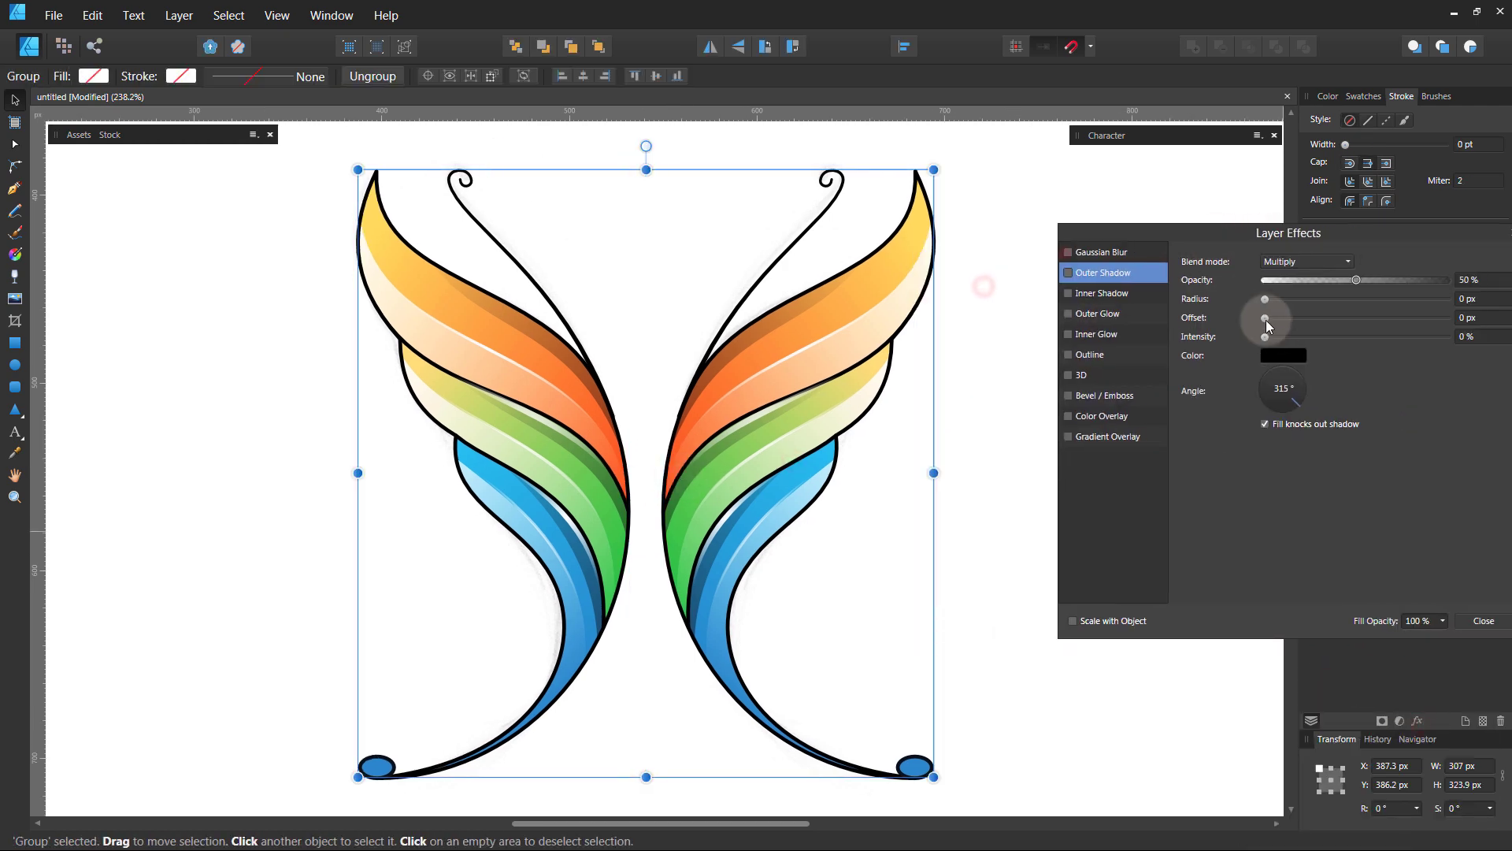
{"action": "mouse_move", "coordinate": [1265, 317]}
{"action": "left_mouse_down"}
{"action": "mouse_move", "coordinate": [1363, 320]}
{"action": "mouse_move", "coordinate": [1321, 317]}
{"action": "left_mouse_up"}
{"action": "left_click_drag", "start_coordinate": [1292, 398], "coordinate": [1282, 414]}
{"action": "left_click_drag", "start_coordinate": [1326, 319], "coordinate": [1325, 285]}
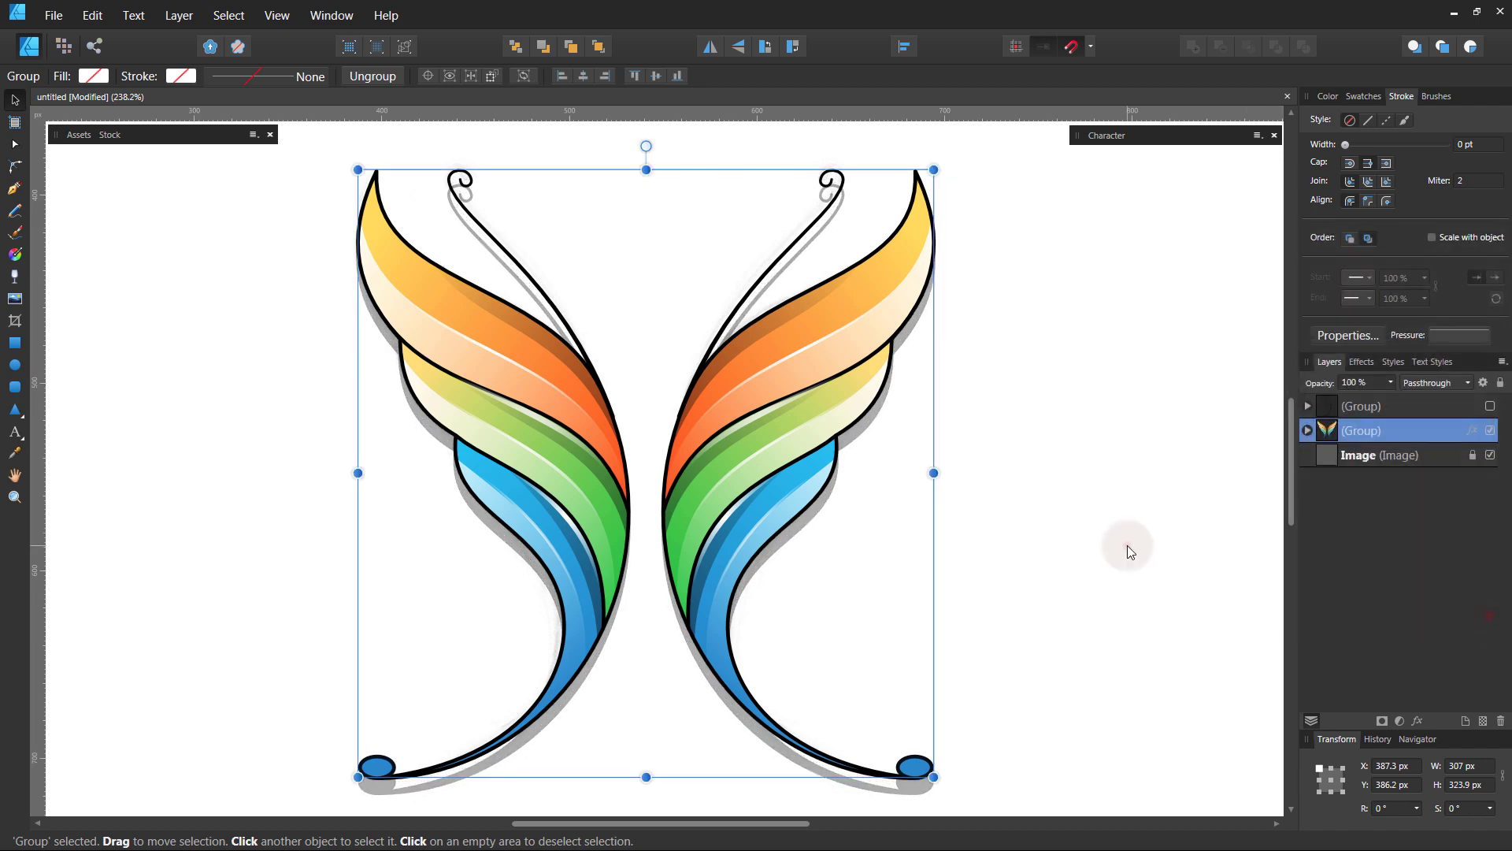